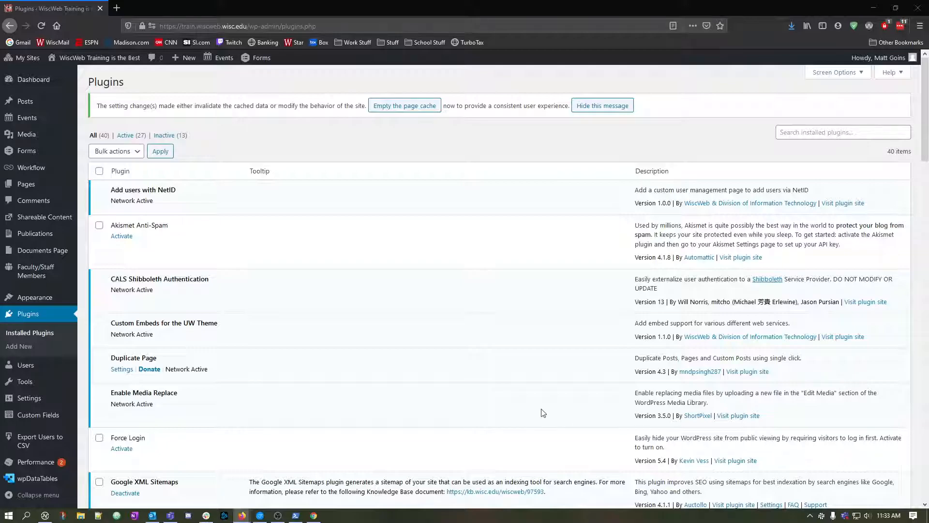
mouse_move(268, 518)
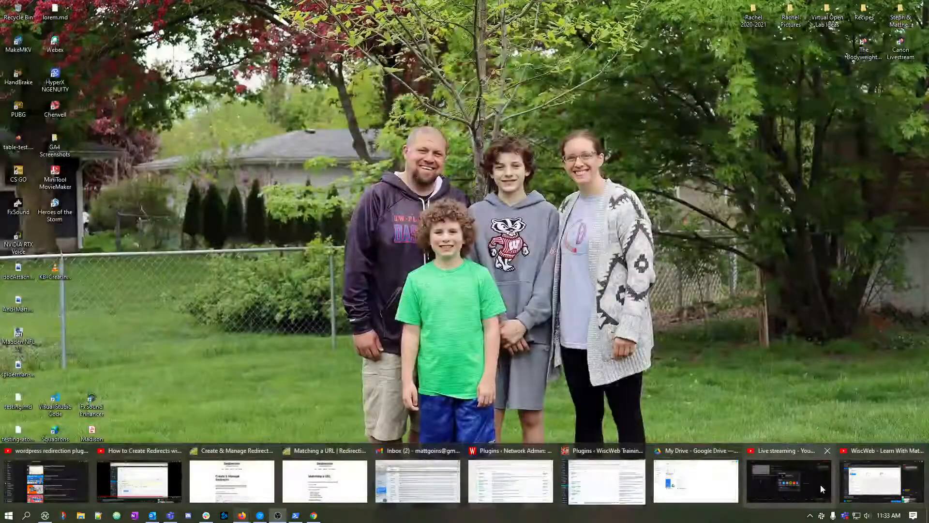
left_click(607, 482)
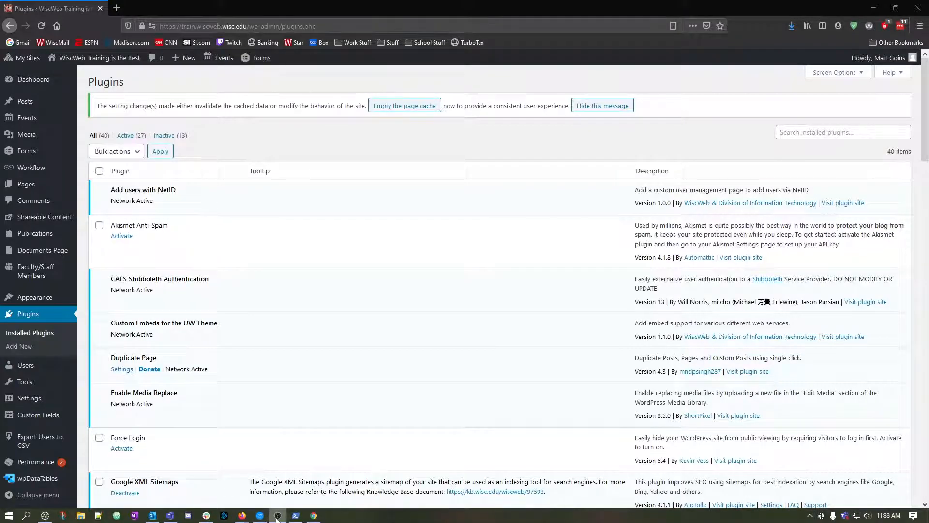
mouse_move(241, 516)
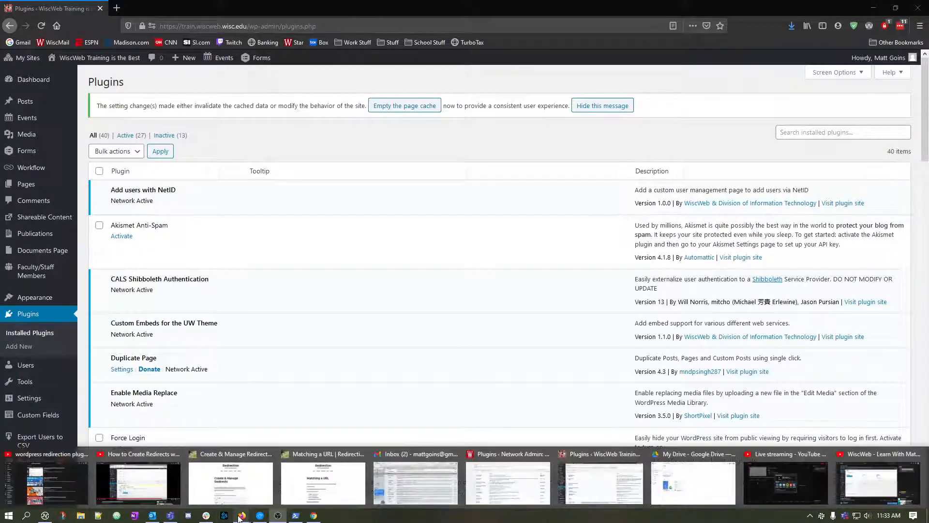
left_click(817, 477)
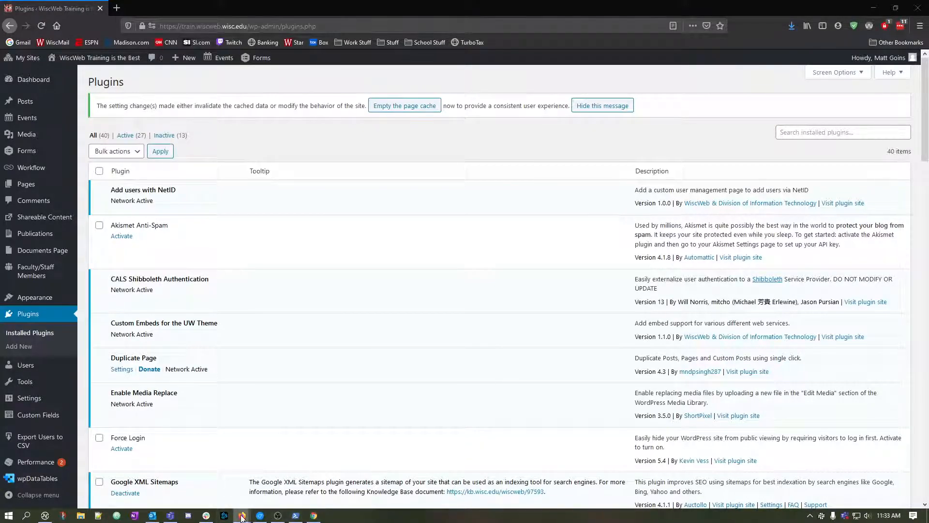
mouse_move(242, 516)
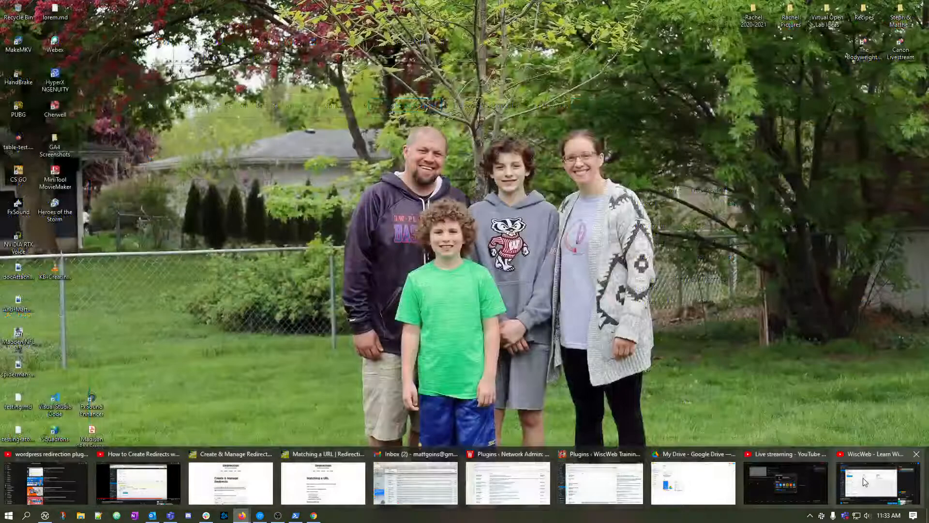
left_click(863, 478)
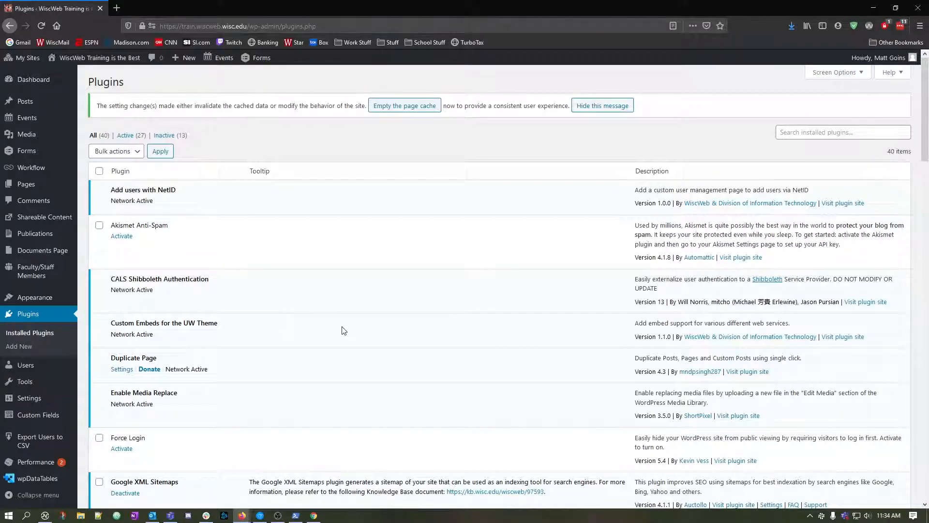
Find the Redirection plugin among the installed plugins by searching the page for "redirection" and open its vendor site.
key("ctrl+f")
type("redirection")
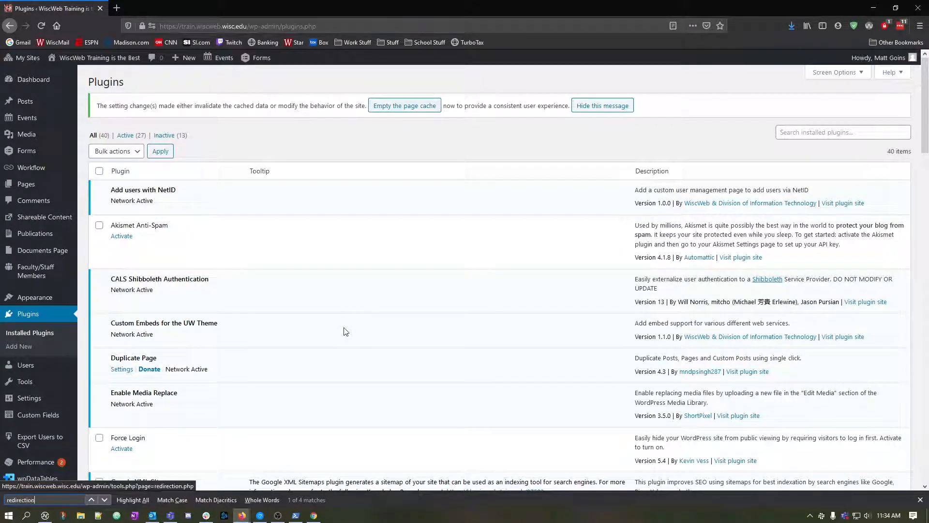
left_click(104, 499)
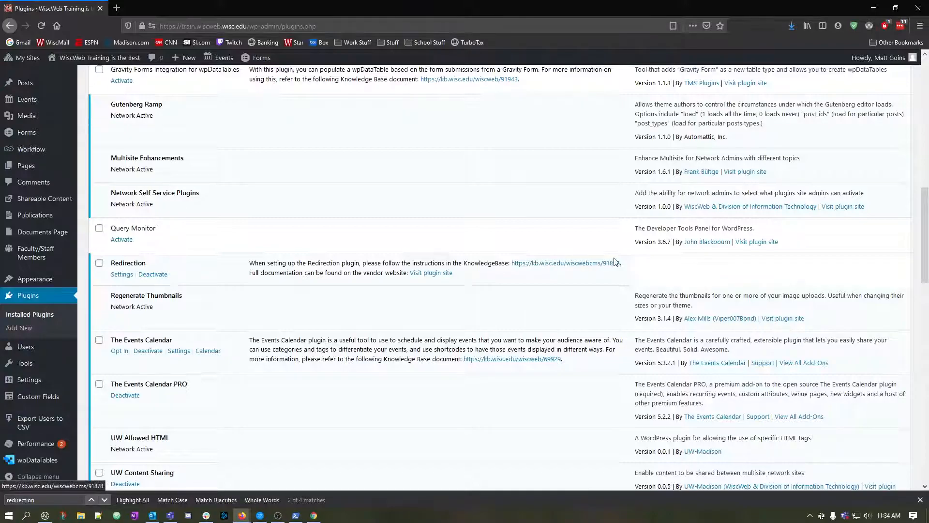
left_click(432, 274)
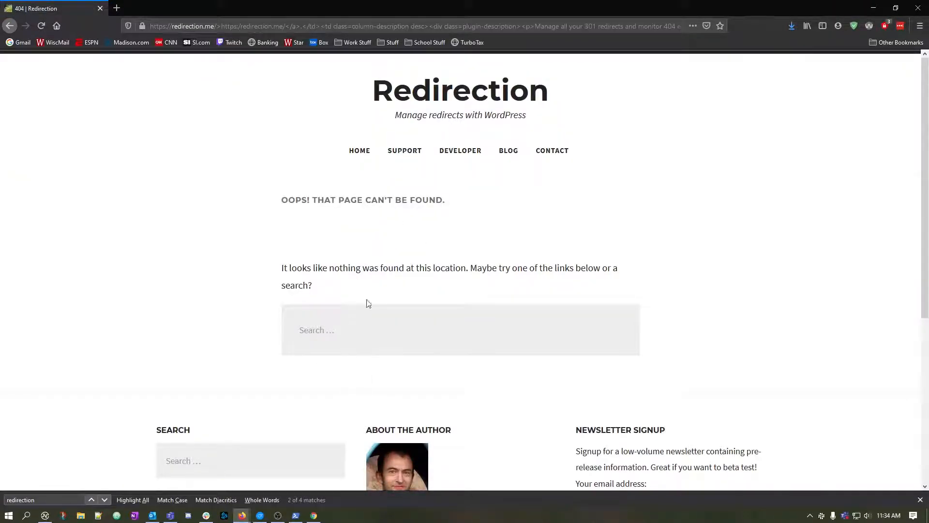
Look through the documentation topics on the Redirection site's Support page in a separate tab, and return to the Plugins page.
middle_click(404, 153)
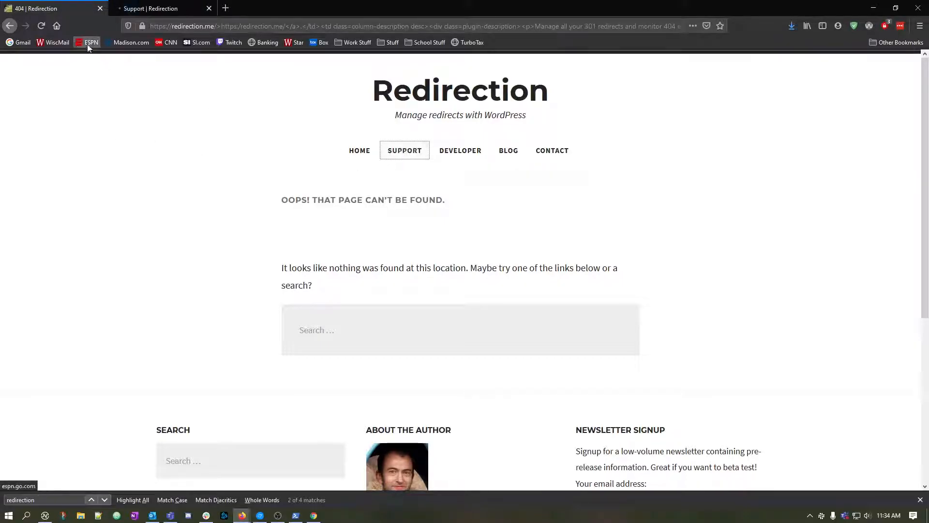
left_click(10, 25)
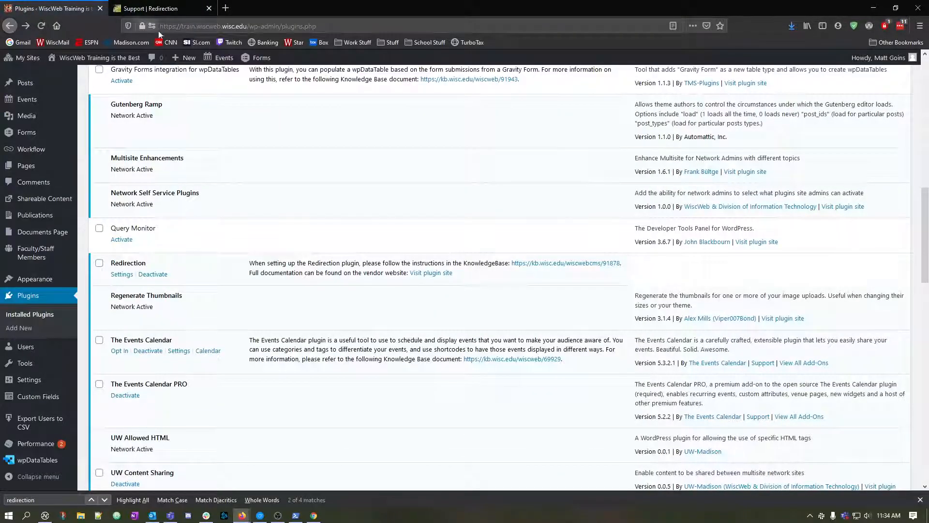
left_click(155, 8)
scroll(412, 238, "down", 4)
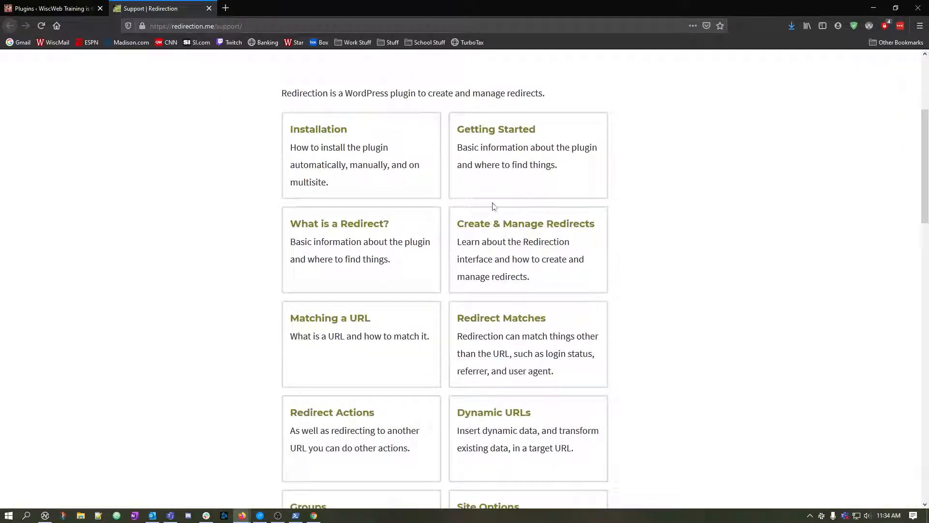
scroll(493, 207, "down", 3)
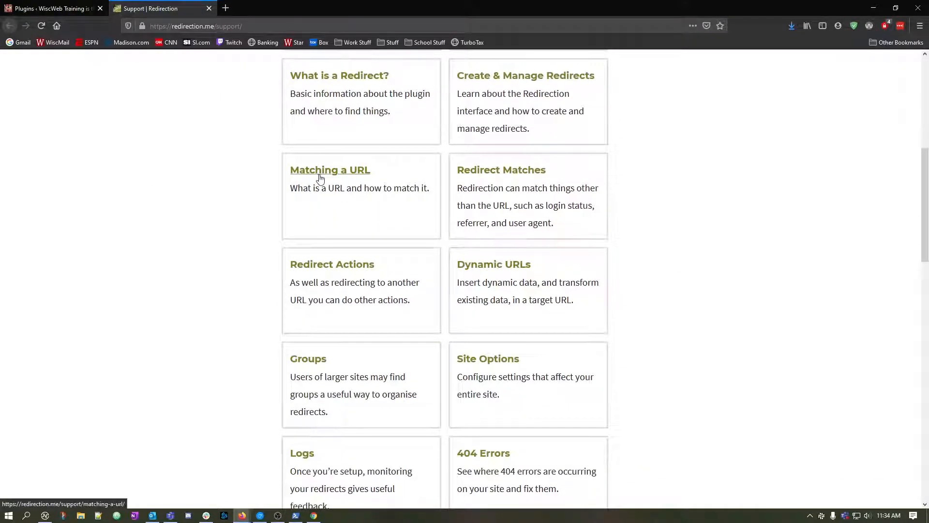
scroll(354, 217, "down", 3)
scroll(354, 216, "up", 10)
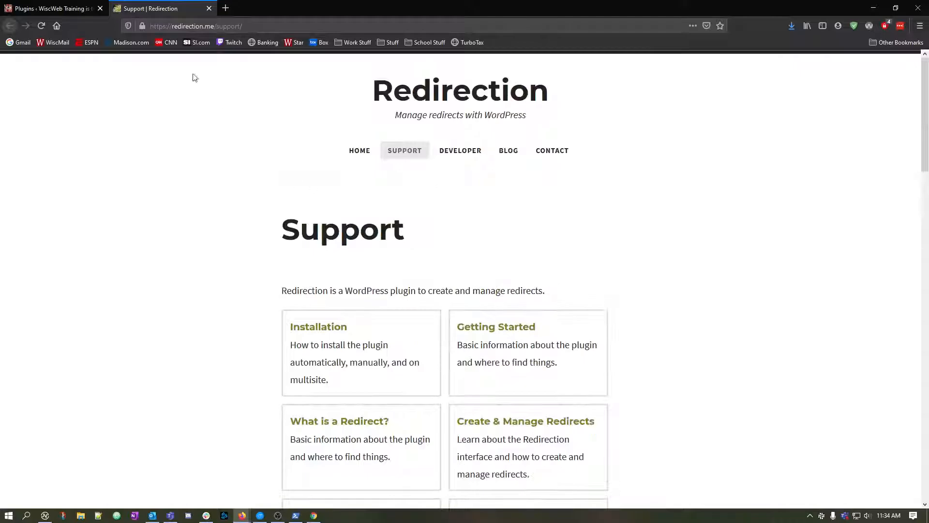
left_click(86, 6)
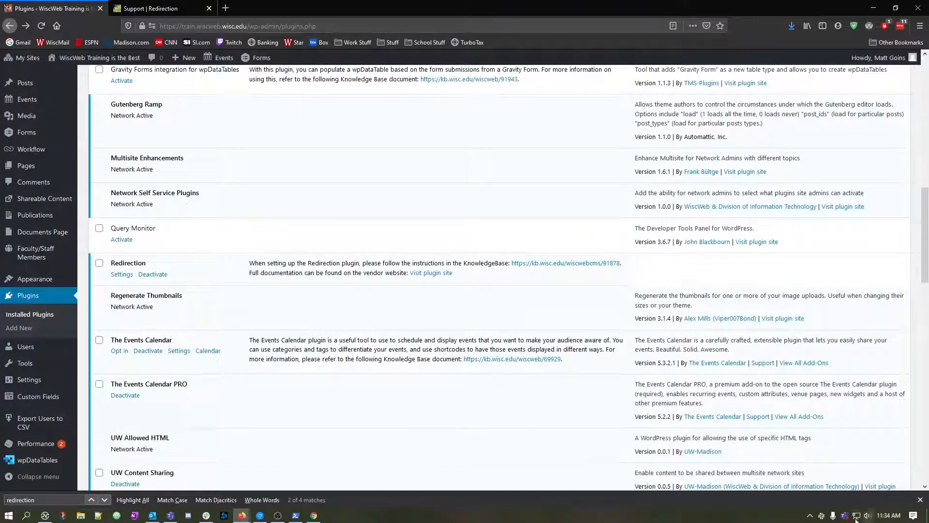
left_click(920, 500)
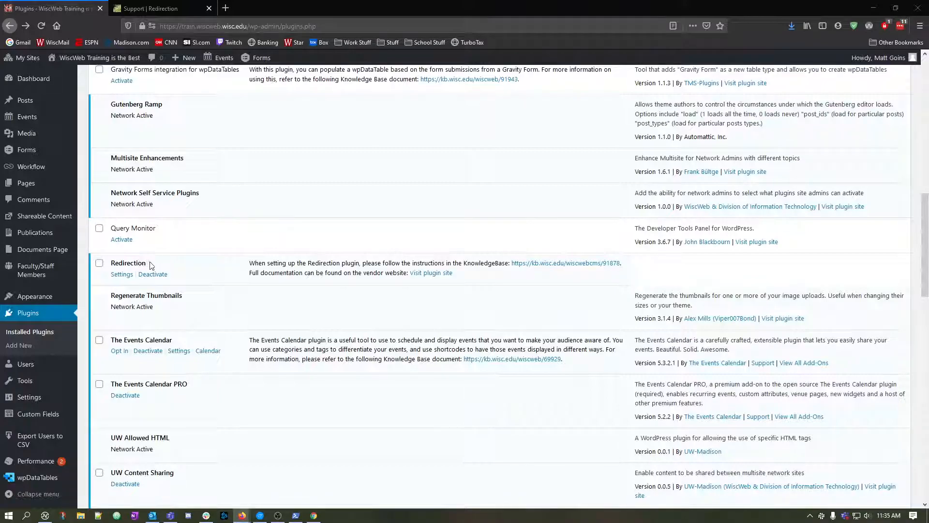
Create a new page titled "404 Error Page" and collapse its Publications Listing section.
mouse_move(33, 382)
scroll(249, 339, "up", 10)
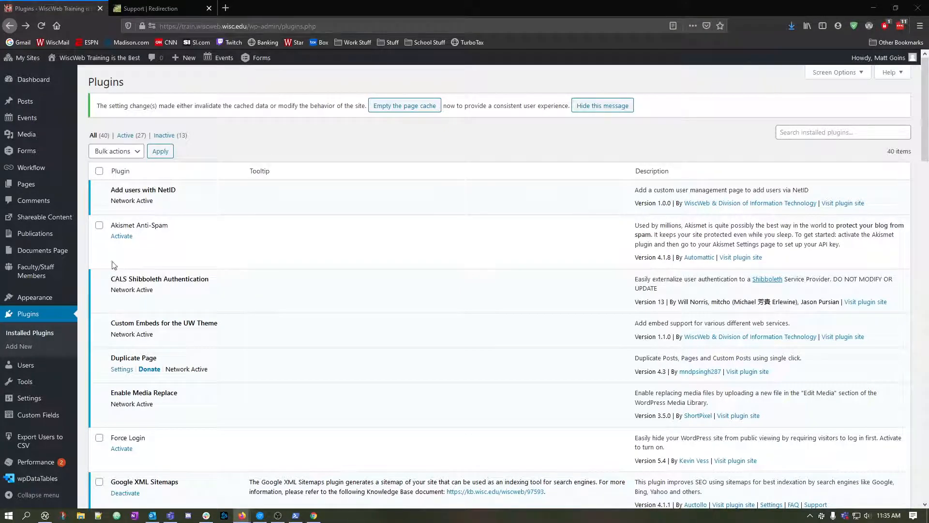
left_click(33, 188)
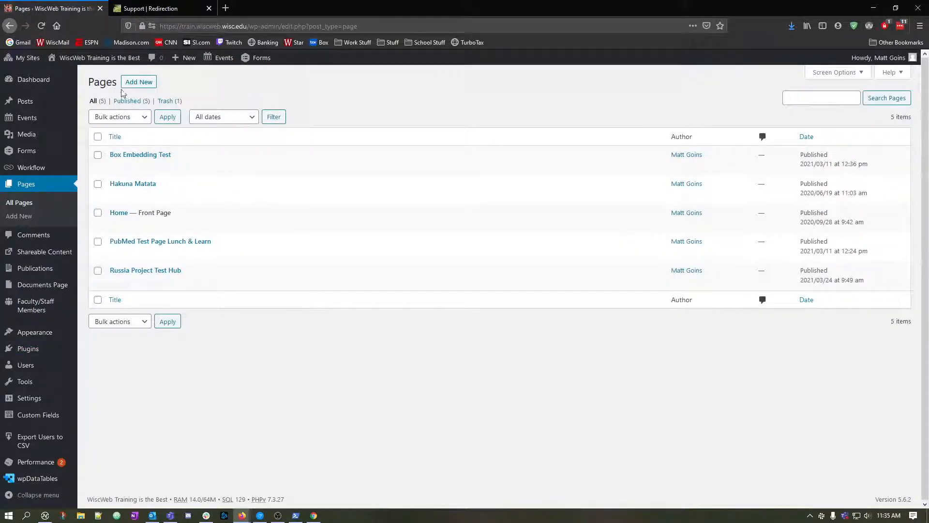
left_click(139, 82)
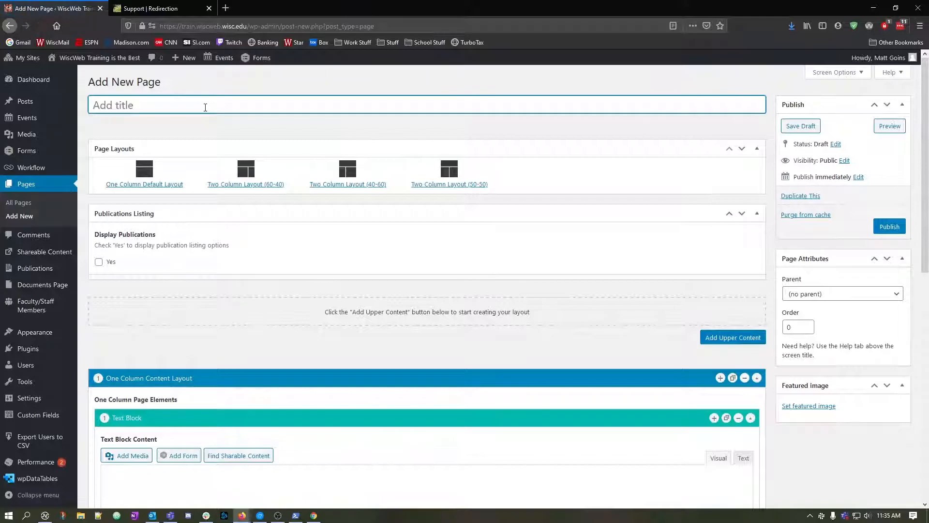
type("404 Error Page")
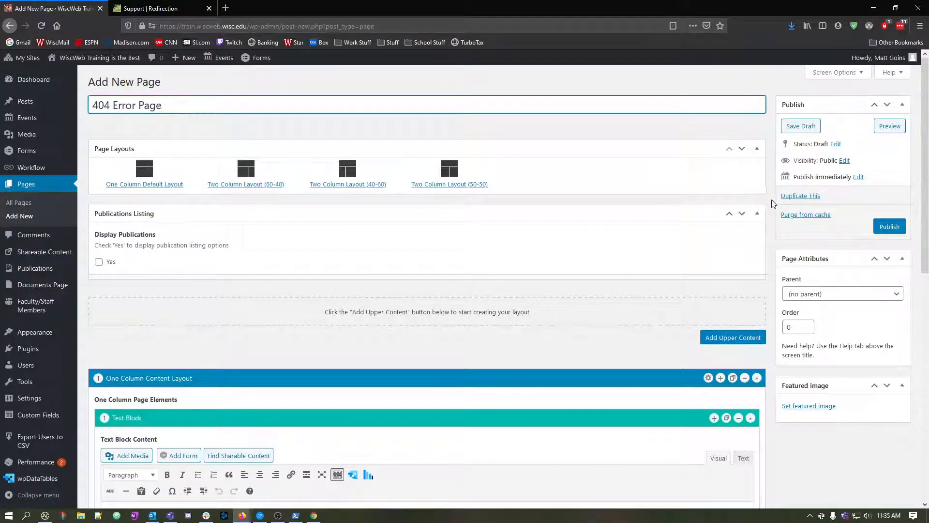
left_click(757, 213)
Write as centered body text: "I'm sorry, the content you are looking for doesn't exist at this page. Please use our search to find what you're looking for.".
scroll(380, 265, "down", 5)
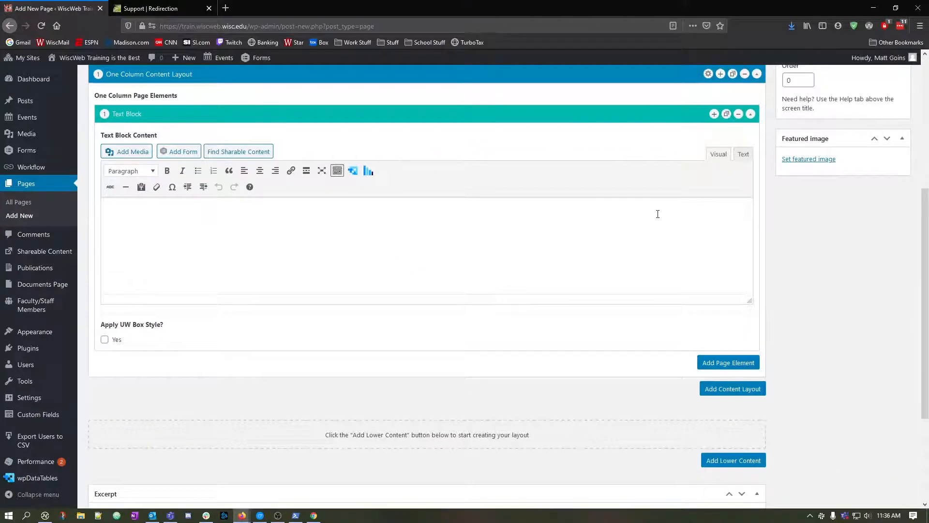
left_click(543, 263)
type("I'm sorry, the content you are lookiong")
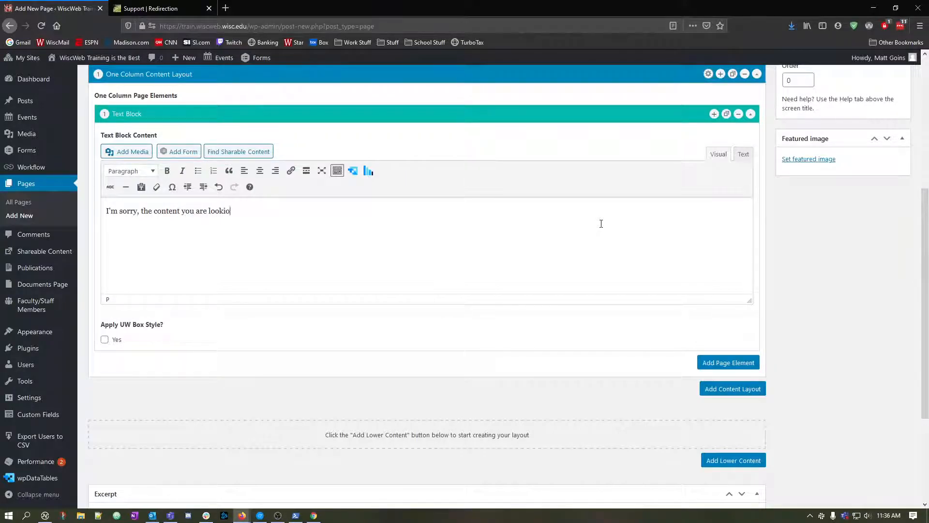
key("BackSpace")
key("BackSpace")
key("BackSpace")
key("BackSpace")
type("ng for doesn't exit")
key("ctrl+shift+Left")
type("exist at this page. Please ")
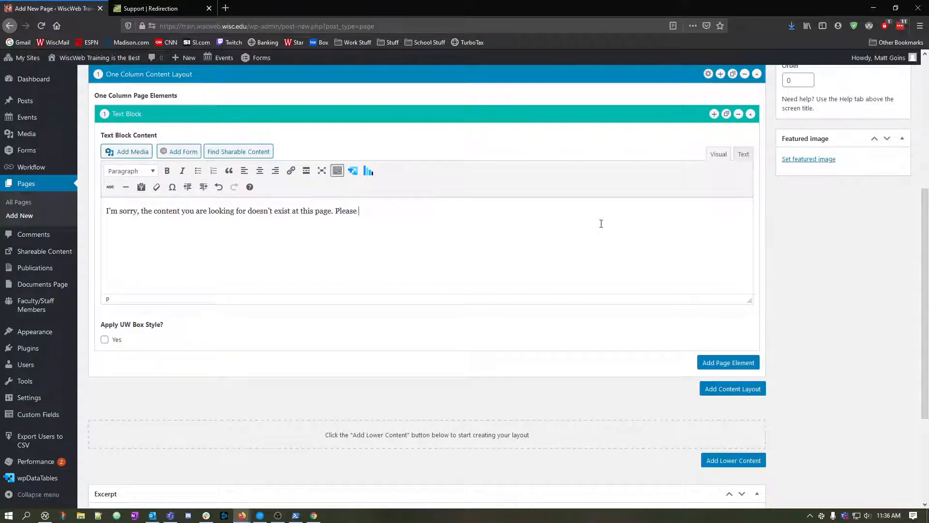
type("use our search to find what you're looking for.")
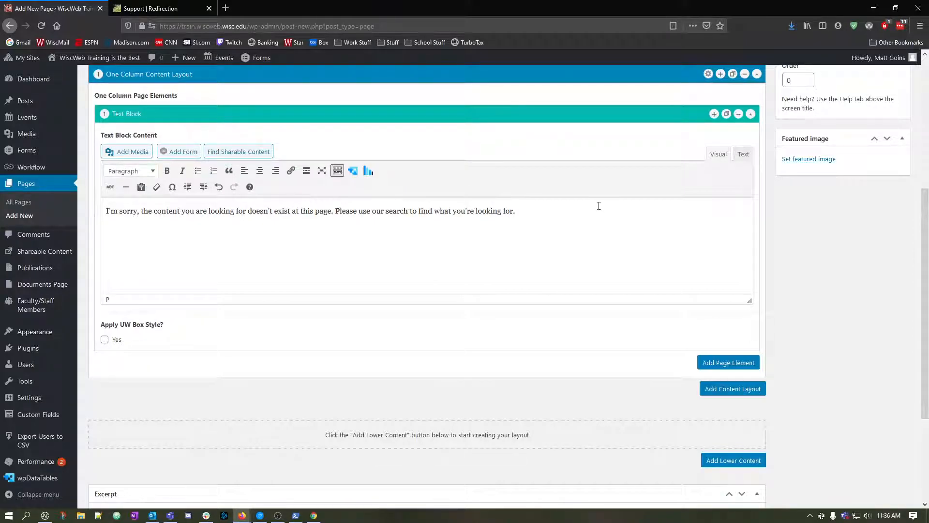
left_click(260, 170)
Insert you_shall_not_pass_gandalf.png from the media library on a new line above the message, with the alt text "You Shall Not Pass".
key("Return")
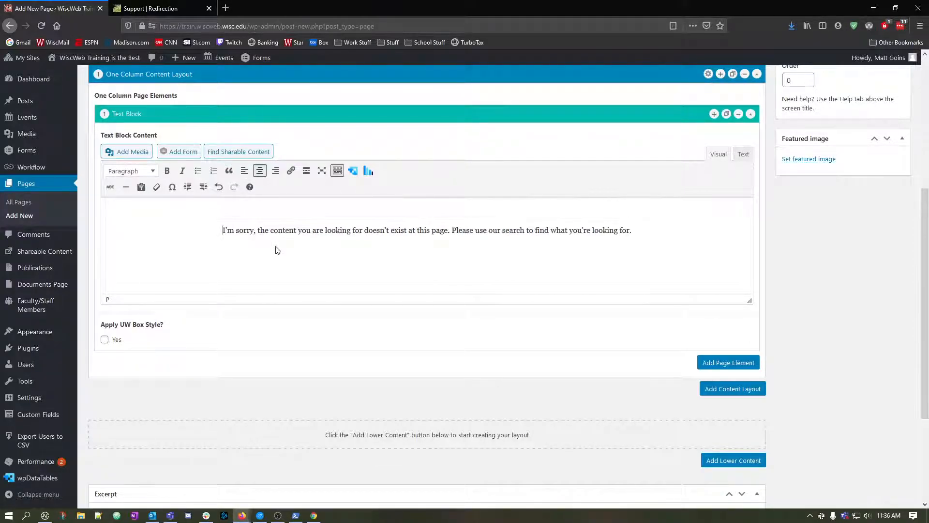
left_click(126, 153)
left_click(159, 192)
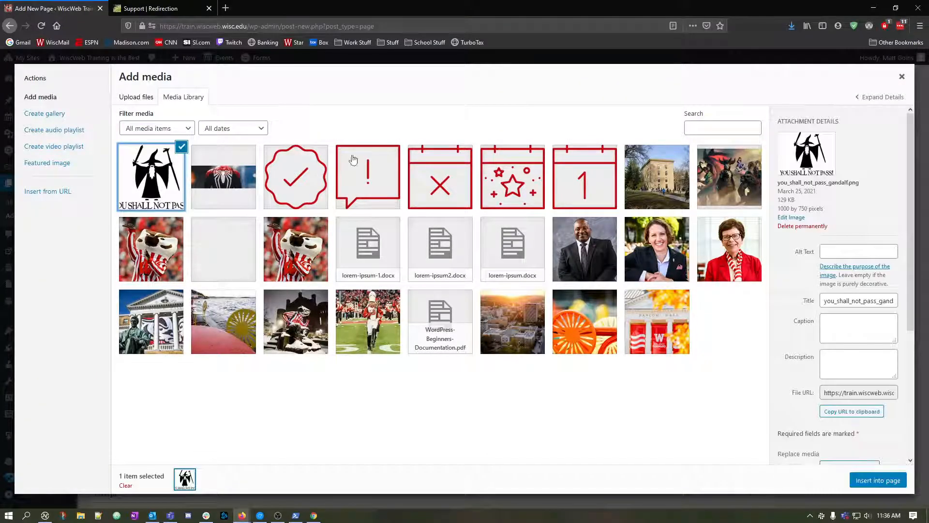
left_click(833, 248)
type("You S")
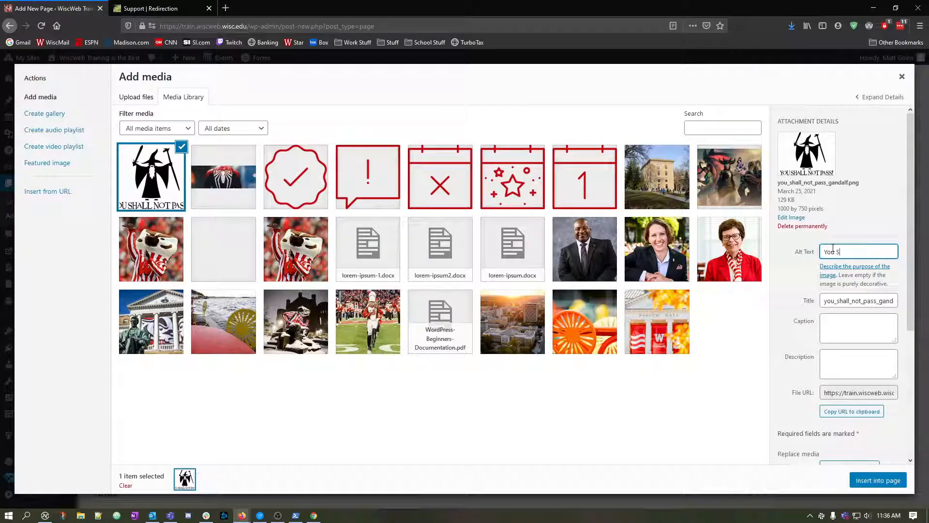
type("Hall Not Pass")
left_click(877, 480)
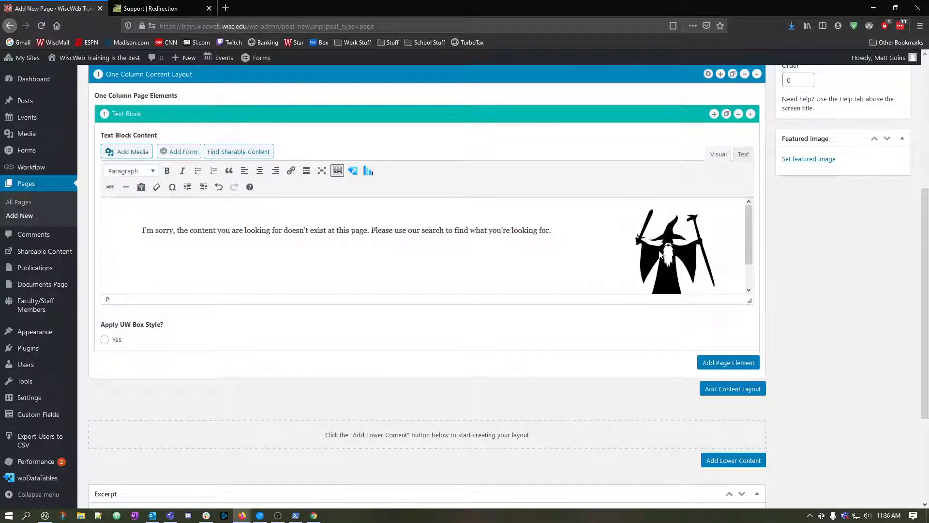
Center the wizard image above the message and make the text block's editing area taller.
left_click(659, 254)
left_click(641, 208)
left_click_drag(748, 299, 746, 465)
Change the wizard image's display size to Full Size – 1000 × 750 in its image details.
left_click(446, 259)
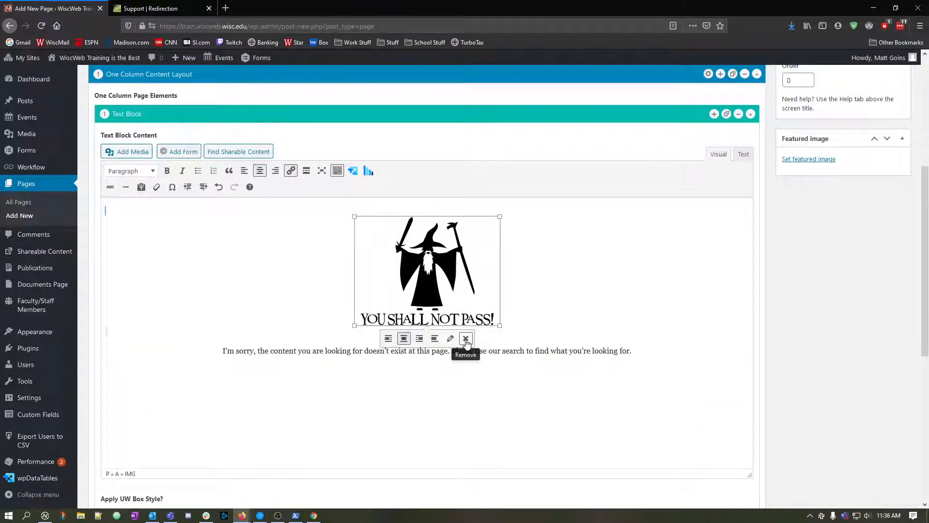
left_click(455, 338)
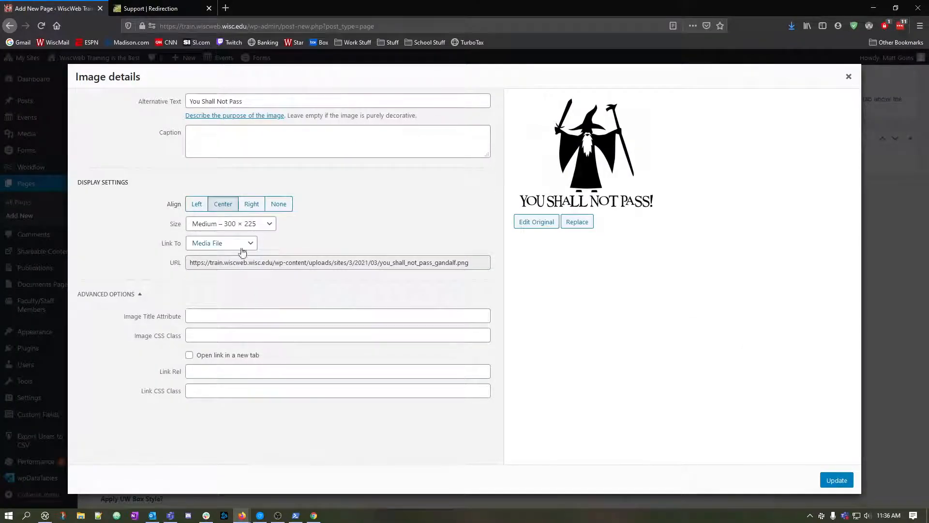
left_click(255, 224)
left_click(250, 266)
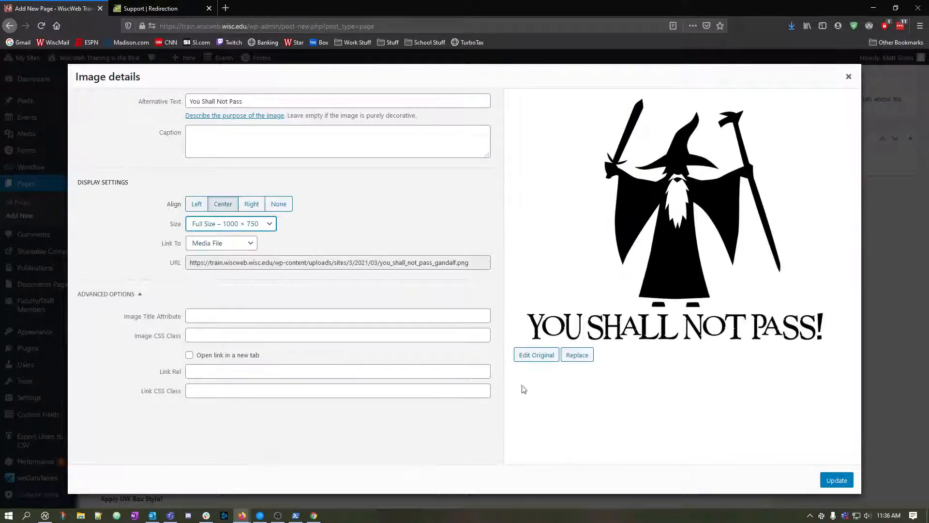
left_click(836, 480)
Shrink the wizard image proportionally so that it fits in the editing area together with the message.
scroll(555, 345, "down", 3)
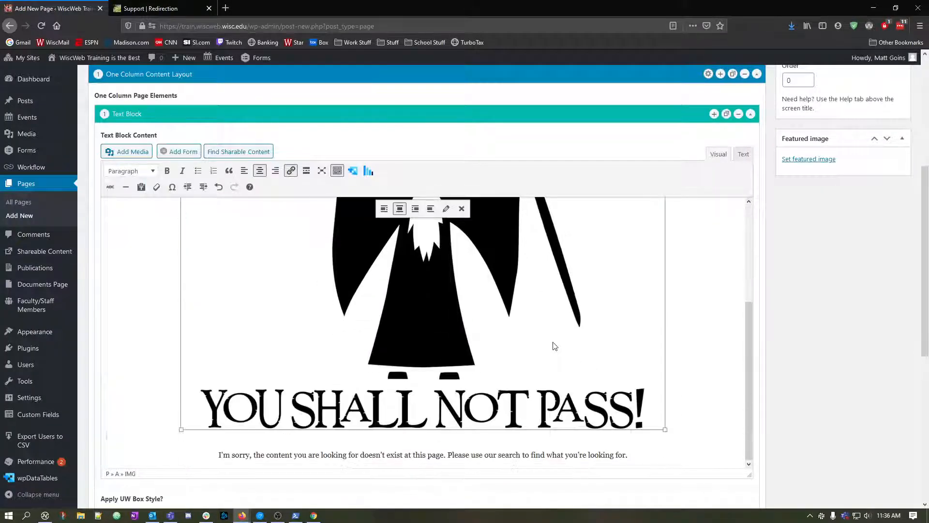
left_click_drag(665, 429, 460, 278)
left_click(648, 349)
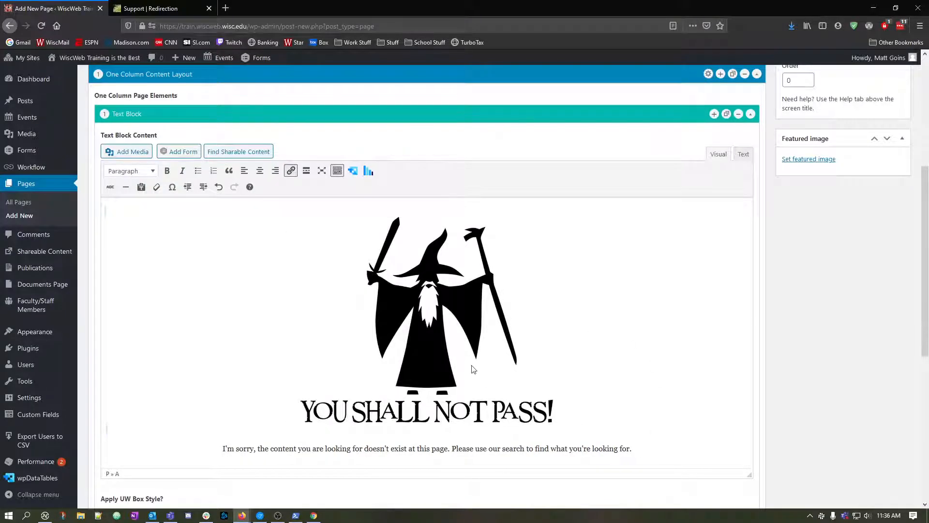
Make the whole apology message below the image bold.
triple_click(352, 446)
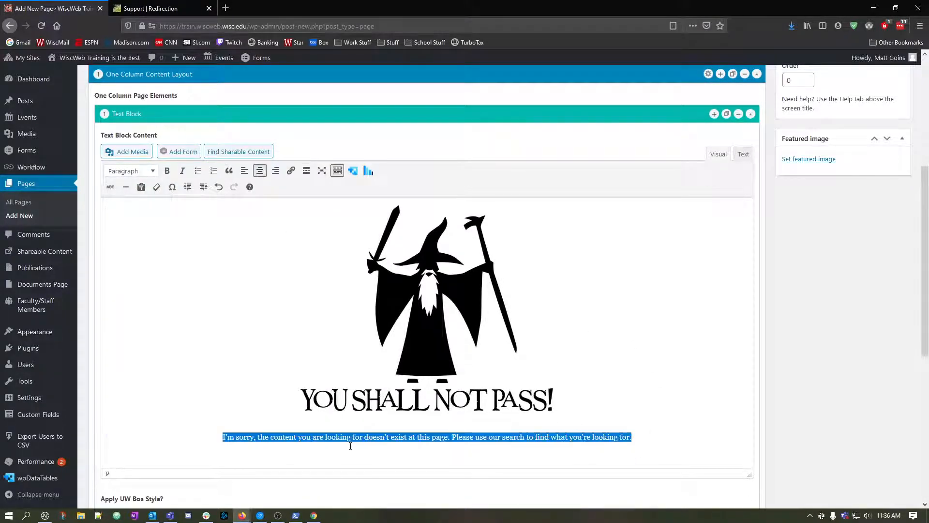
key("ctrl+b")
left_click(727, 434)
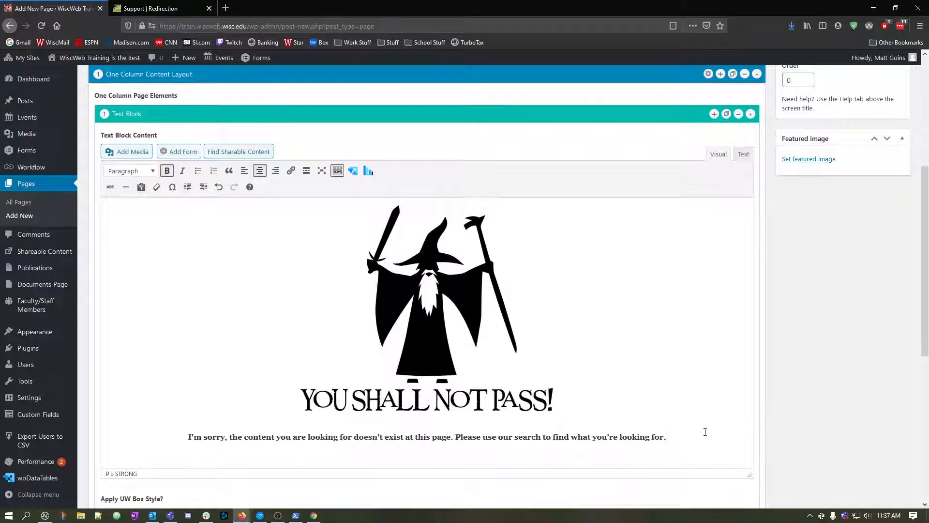
Turn off bold after the apology message and add two empty paragraphs below it.
key("ctrl+b")
key("Return")
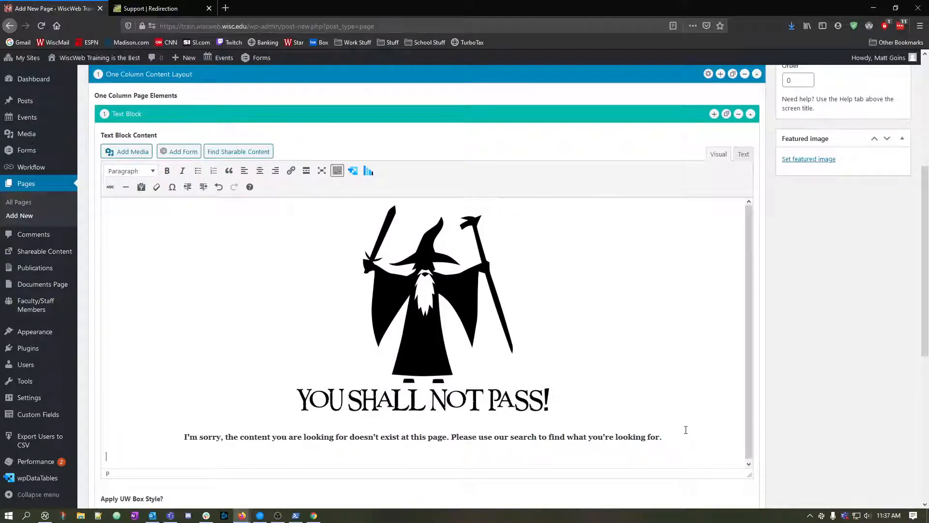
key("Return")
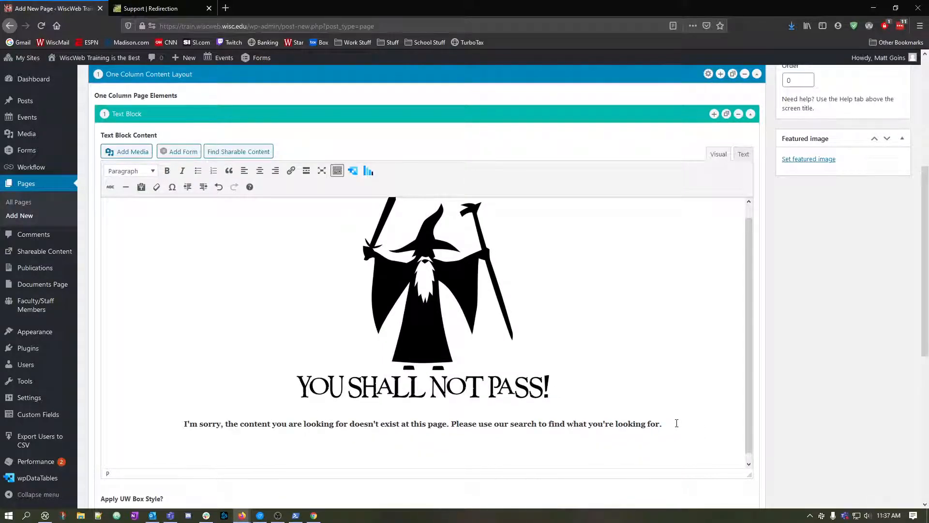
In a new browser tab, open the WiscWeb KB, search it for "shortcode" and open the UW Theme Shortcode List document.
left_click(228, 8)
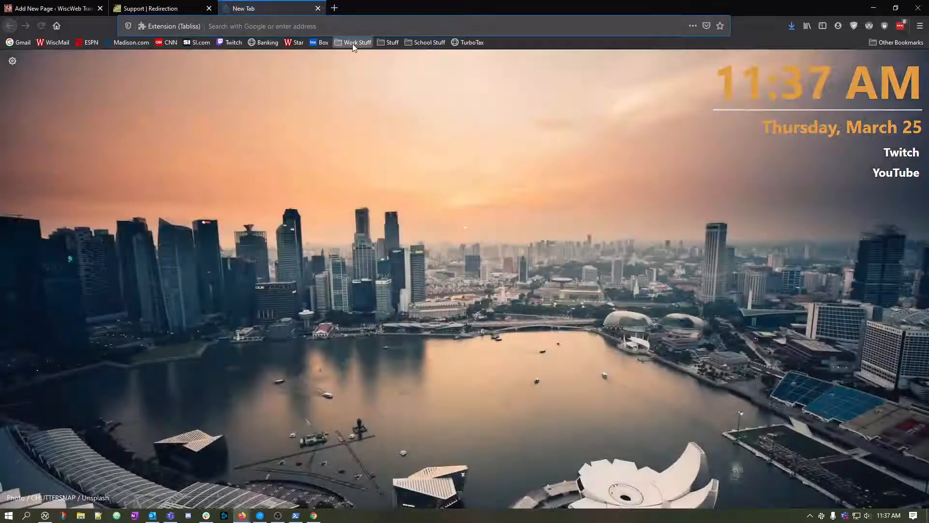
left_click(357, 42)
mouse_move(484, 54)
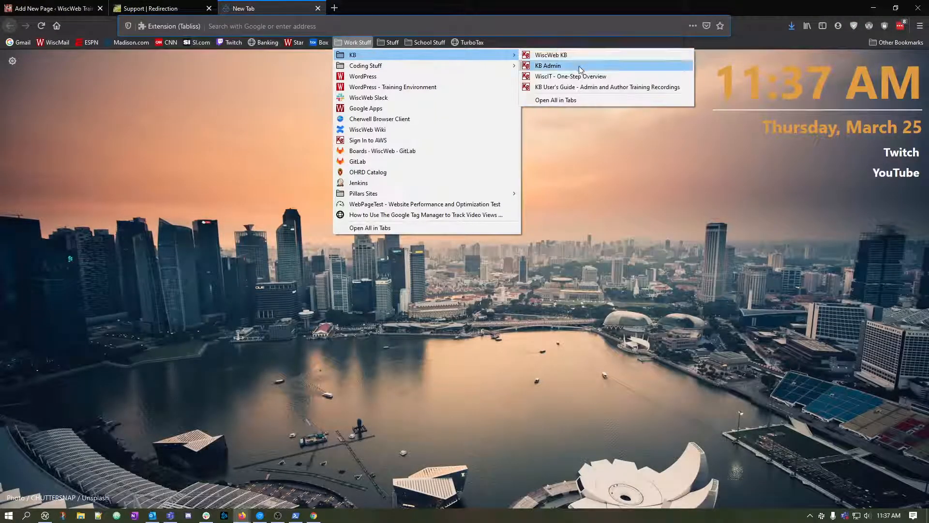
left_click(562, 57)
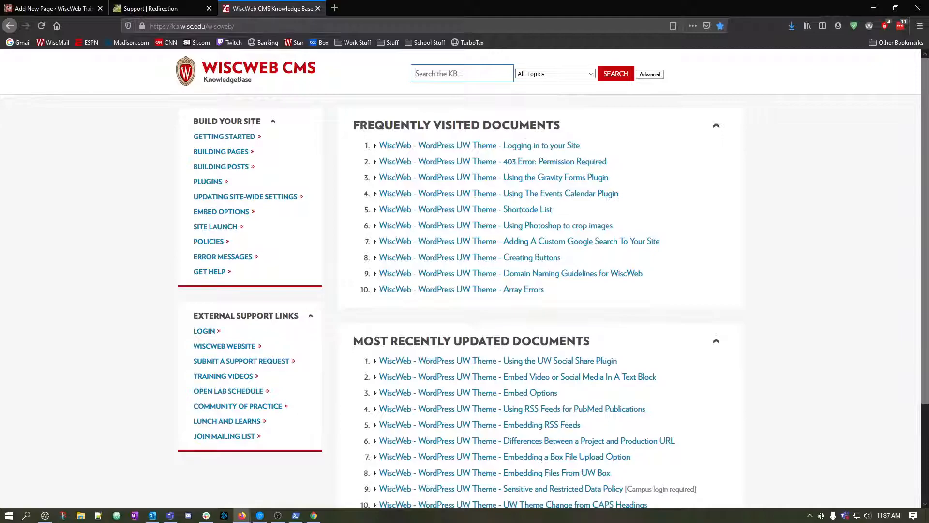
left_click(455, 74)
type("shortcode")
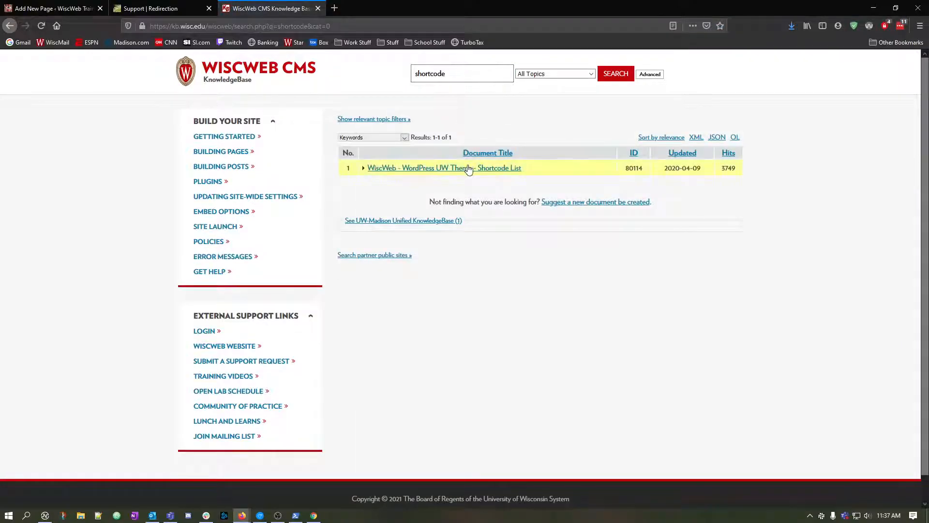
left_click(470, 167)
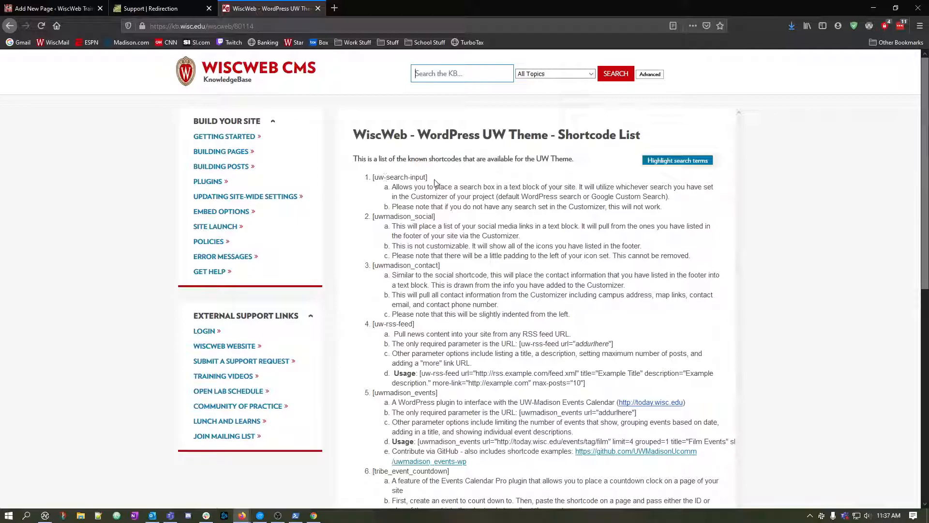
Enlarge the Shortcode List page to 170% and copy the [uw-search-input] shortcode.
left_click_drag(427, 178, 372, 177)
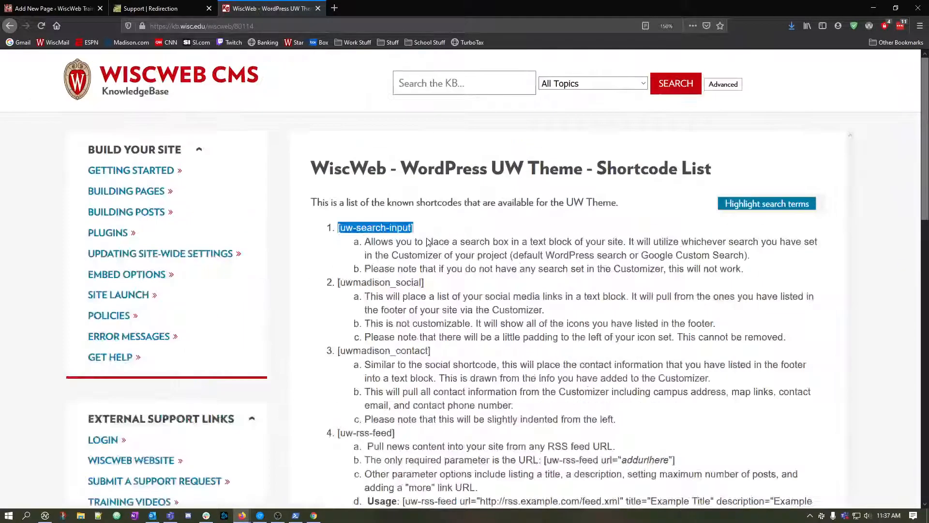
key("ctrl+plus")
key("ctrl+plus")
key("ctrl+plus")
key("ctrl+plus")
key("ctrl+plus")
left_click(434, 223)
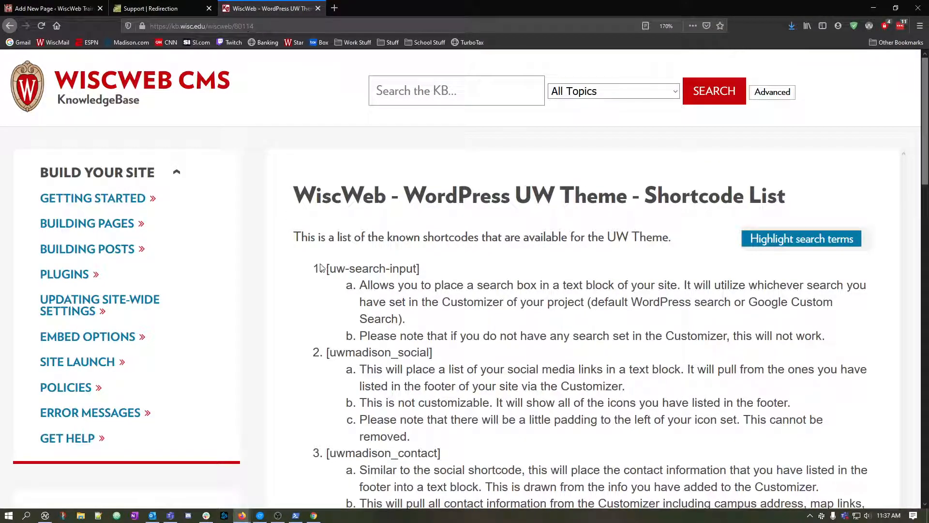
left_click_drag(327, 269, 423, 274)
key("ctrl+c")
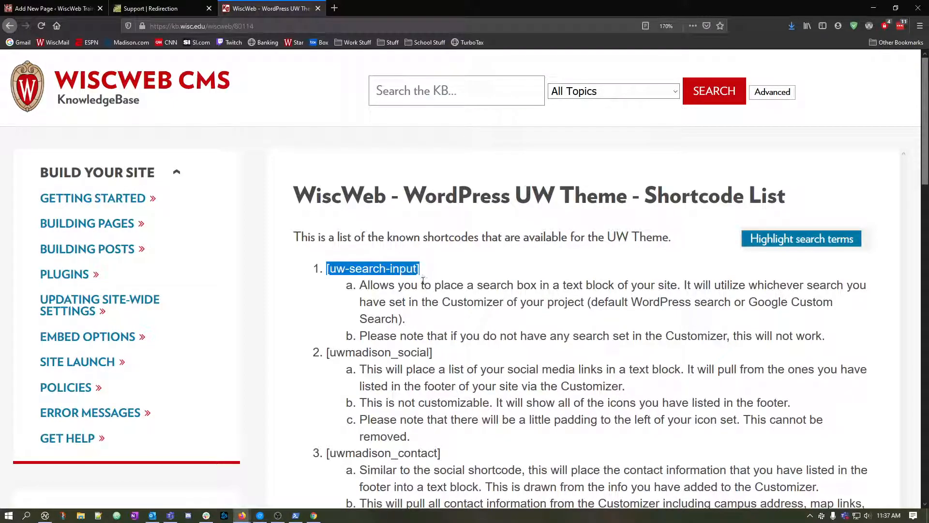
scroll(423, 280, "down", 5)
scroll(423, 281, "up", 5)
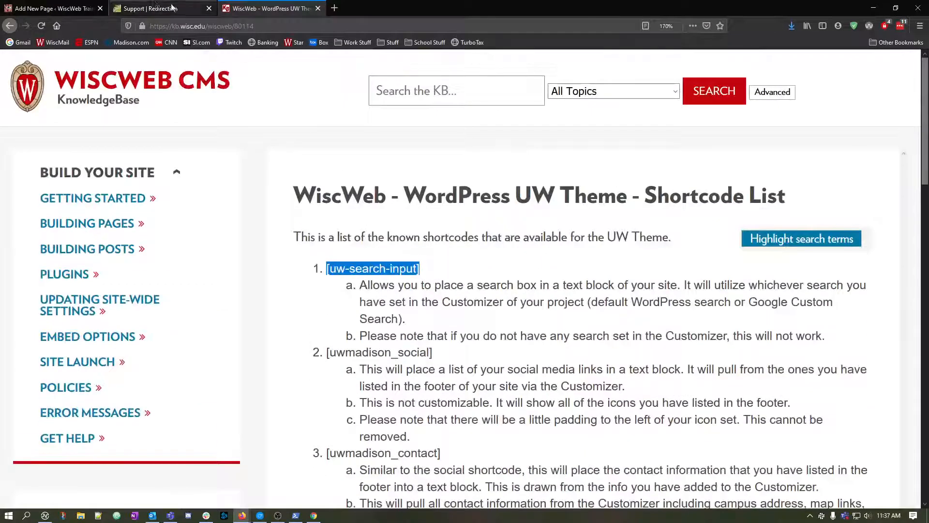
Paste the [uw-search-input] shortcode centered below the apology message on the new WordPress page and remove the spare empty line above it.
left_click(53, 9)
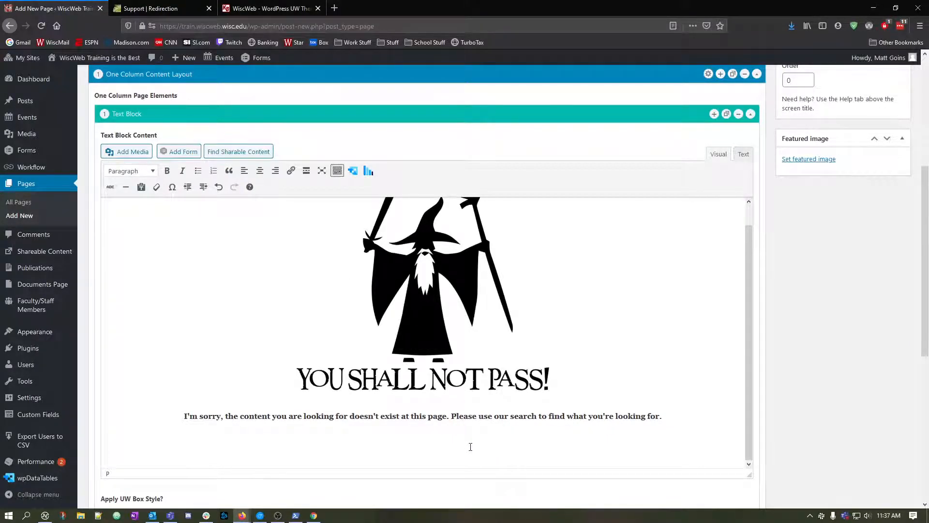
scroll(470, 447, "up", 1)
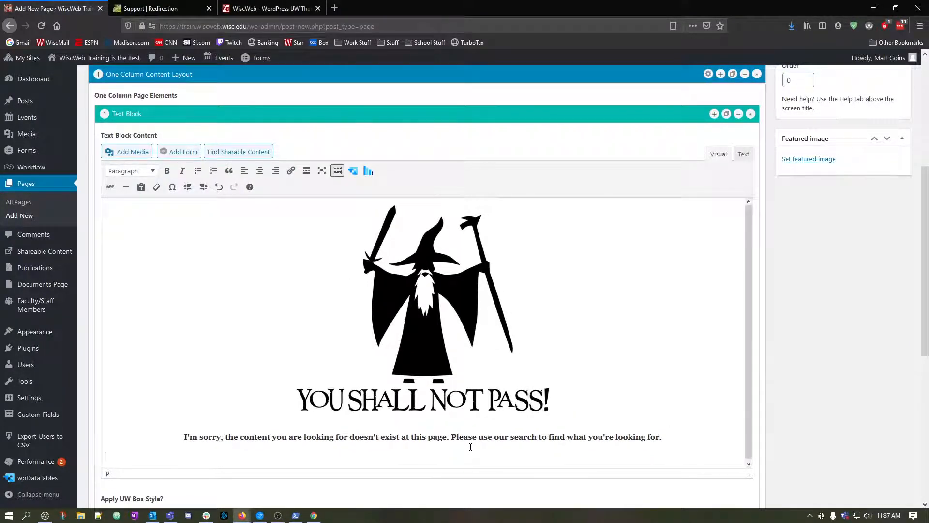
scroll(470, 446, "down", 1)
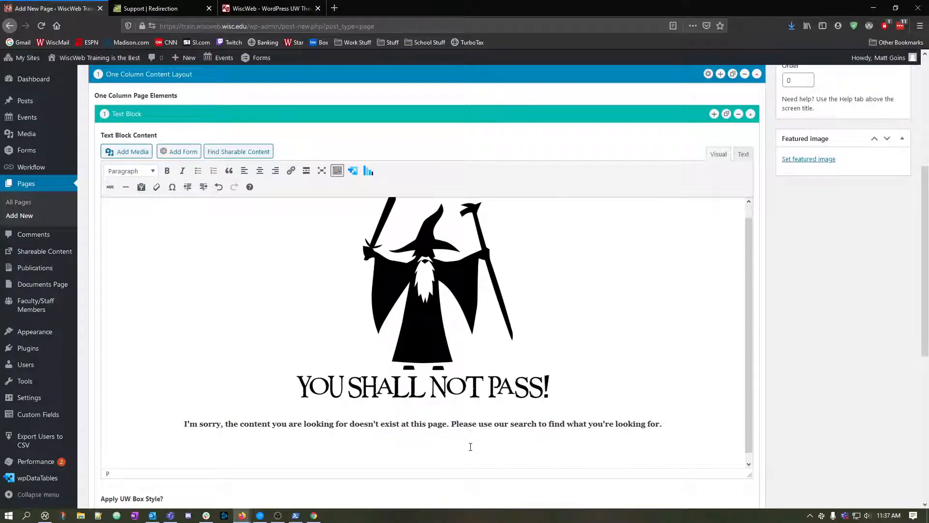
left_click(259, 169)
key("ctrl+v")
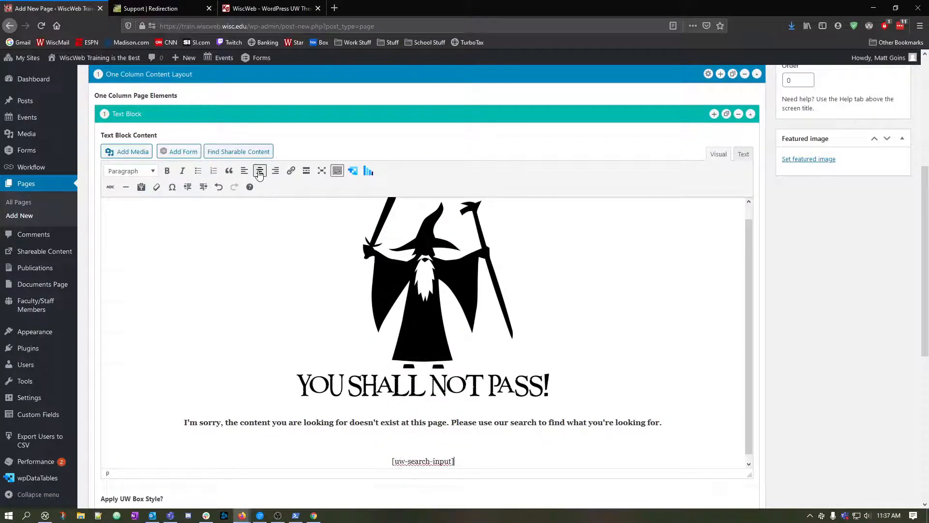
left_click(407, 442)
key("BackSpace")
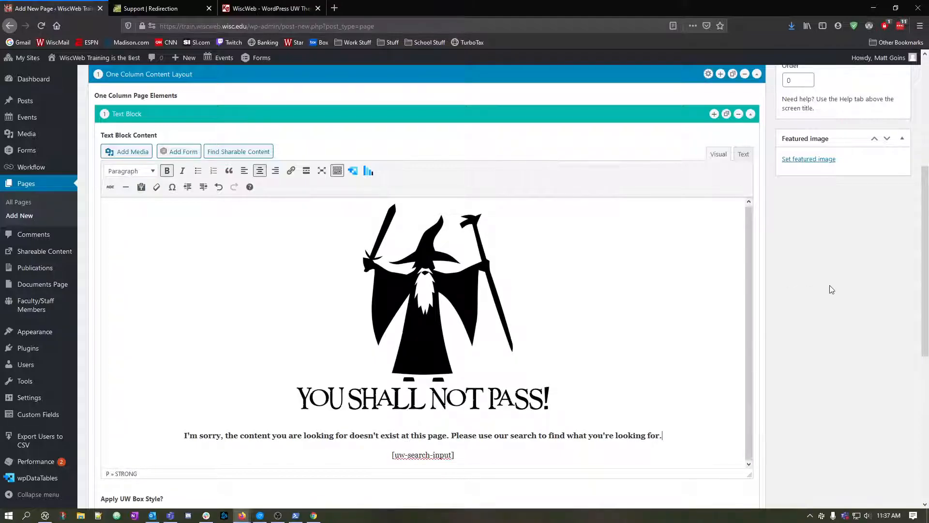
Publish the 404 Error Page and open it at its permalink.
scroll(831, 289, "up", 5)
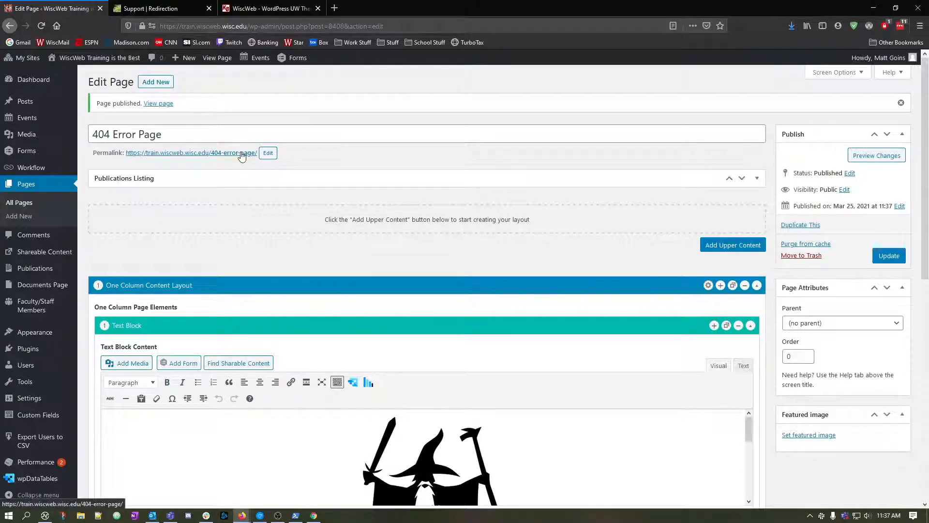
left_click(240, 152)
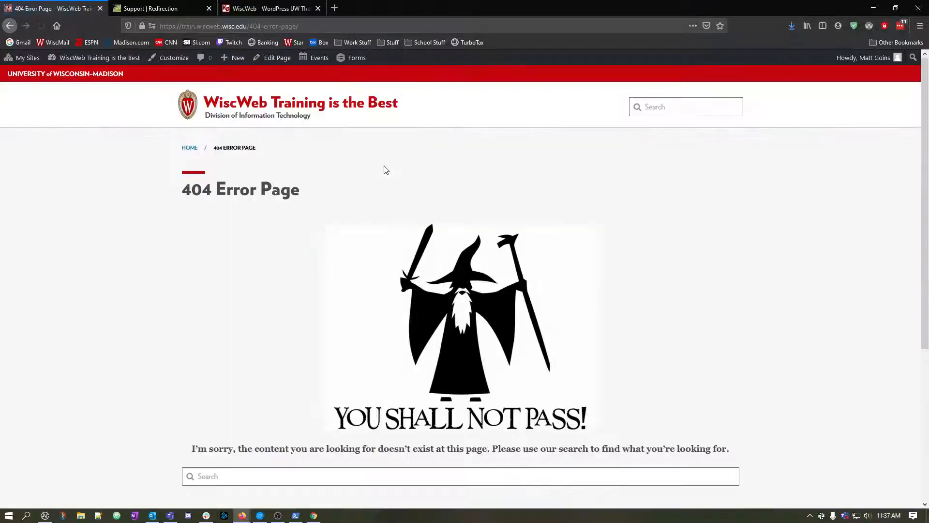
Examine the published page's wizard image, apology message and search box, and follow the image's link.
scroll(344, 220, "down", 4)
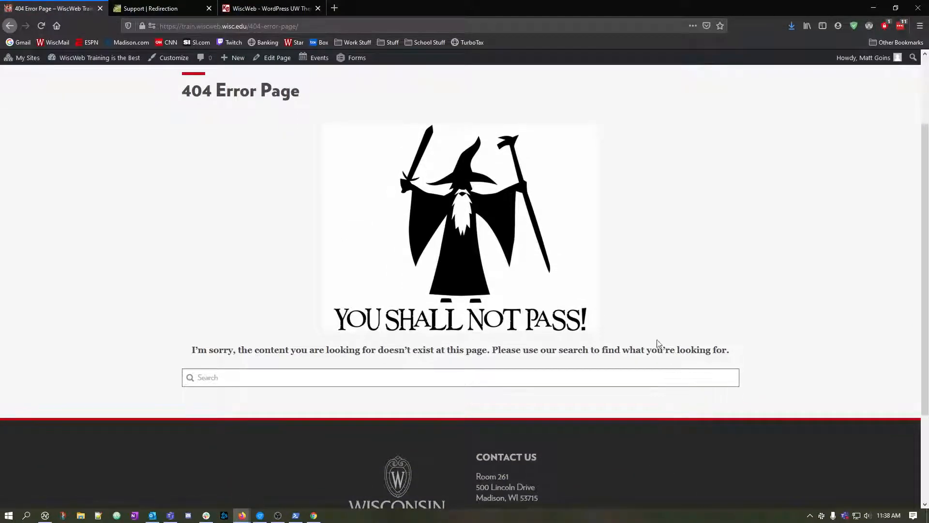
scroll(476, 308, "up", 1)
scroll(476, 308, "up", 3)
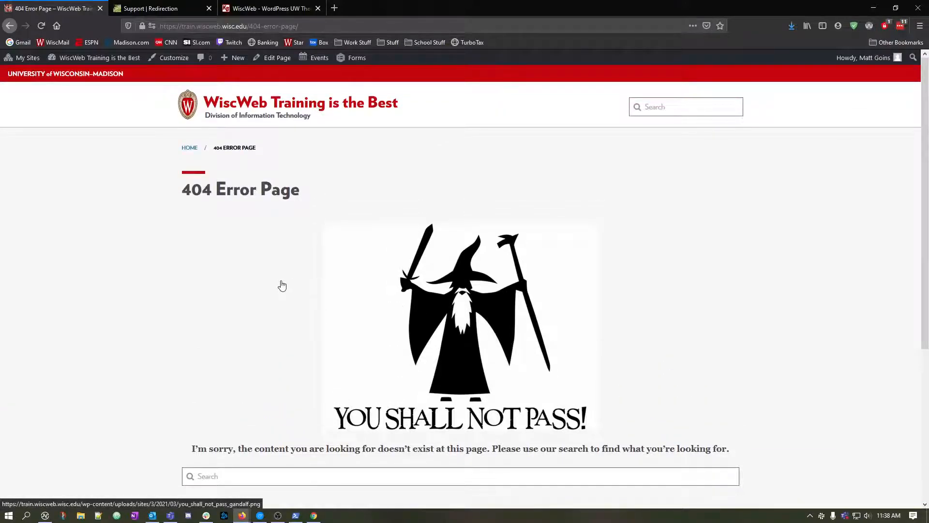
scroll(282, 285, "down", 4)
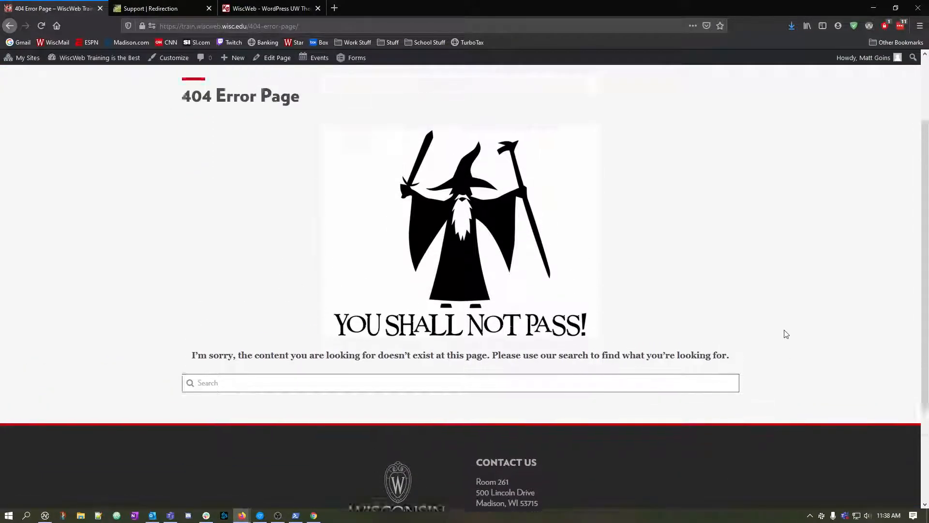
scroll(785, 334, "up", 2)
scroll(271, 242, "up", 2)
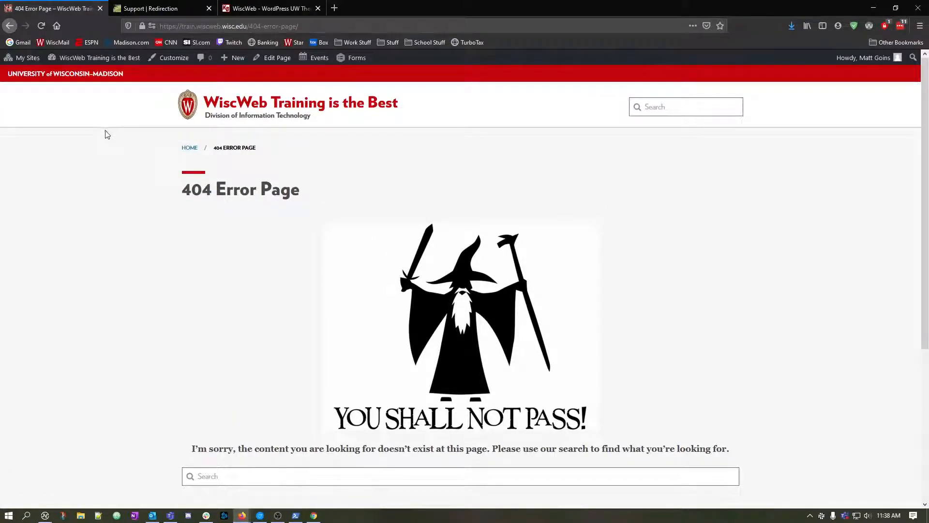
scroll(184, 242, "down", 2)
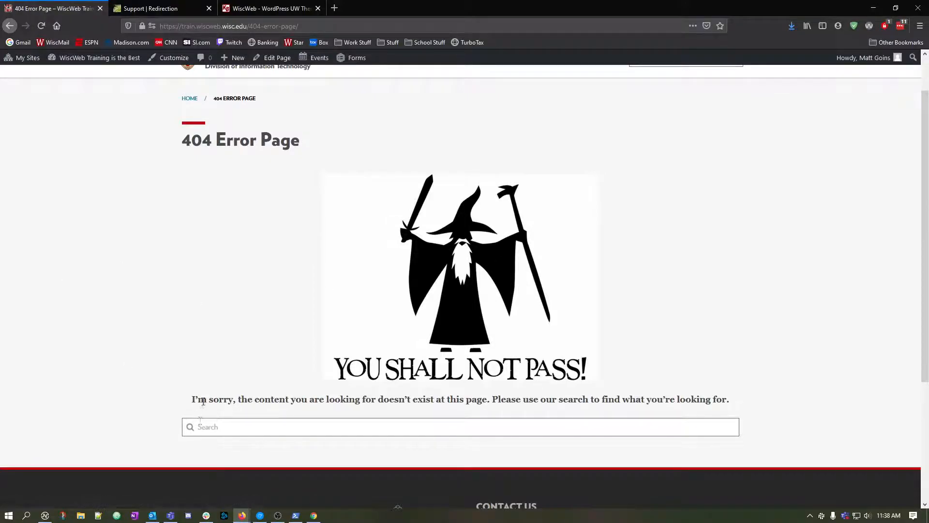
left_click_drag(207, 400, 713, 408)
left_click(717, 408)
left_click(210, 363)
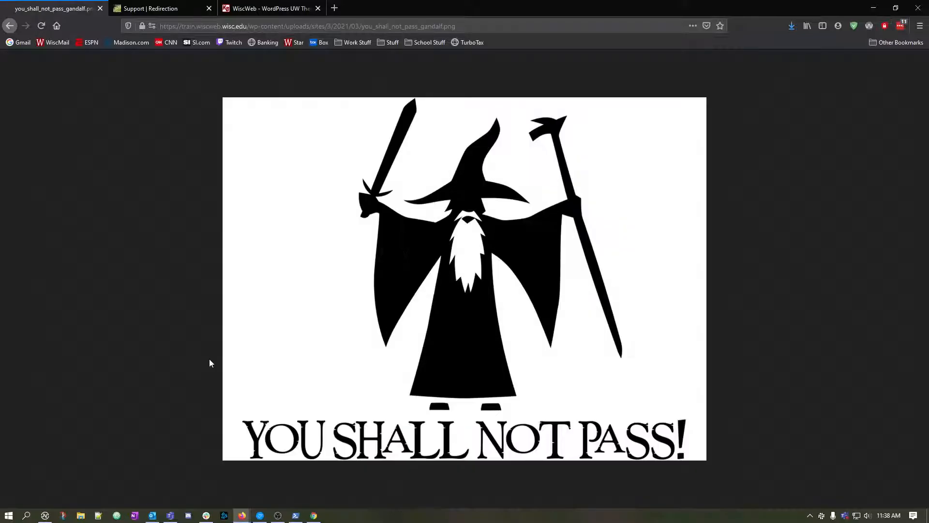
Return to the page editor, set the wizard image's Link To option to None and update the page.
left_click(8, 28)
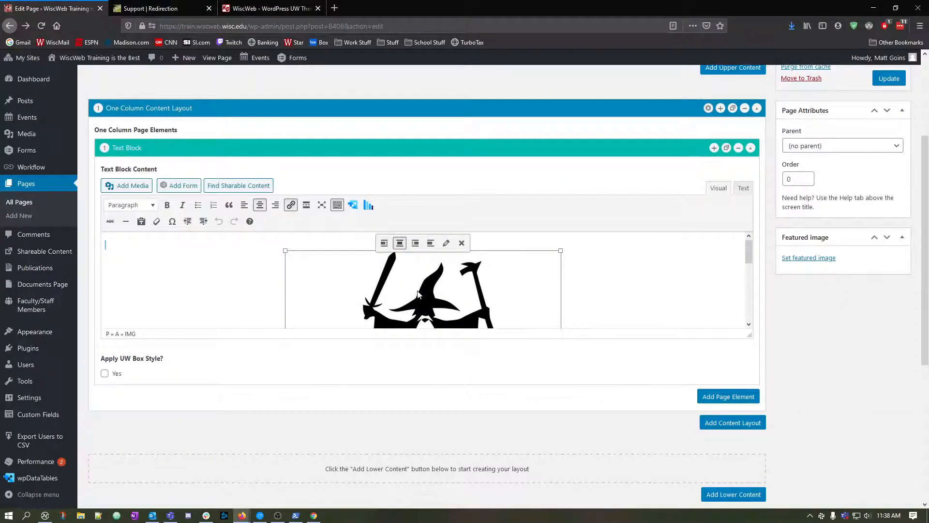
left_click(446, 242)
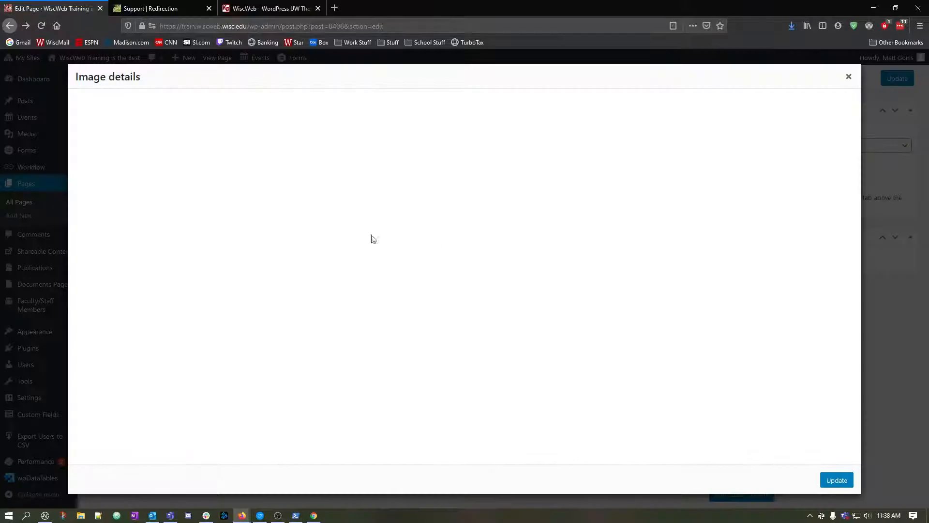
left_click(226, 283)
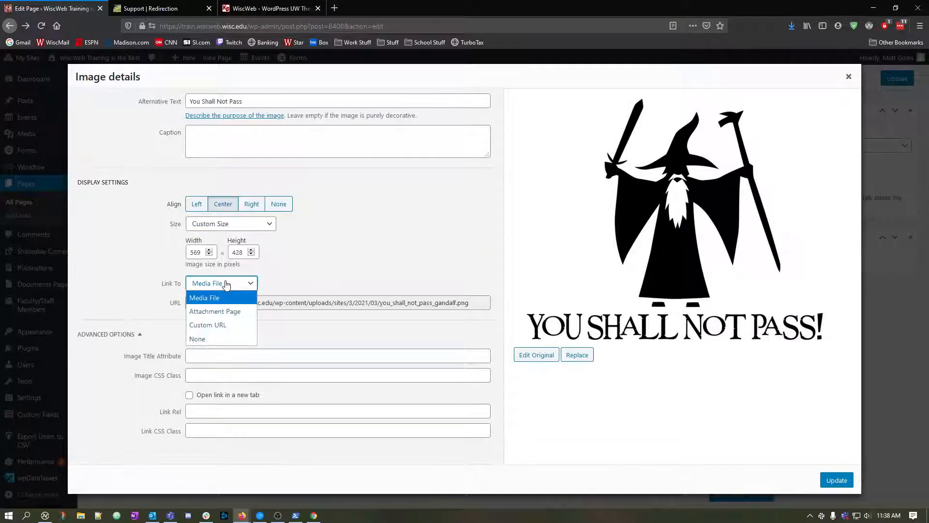
left_click(214, 338)
left_click(837, 480)
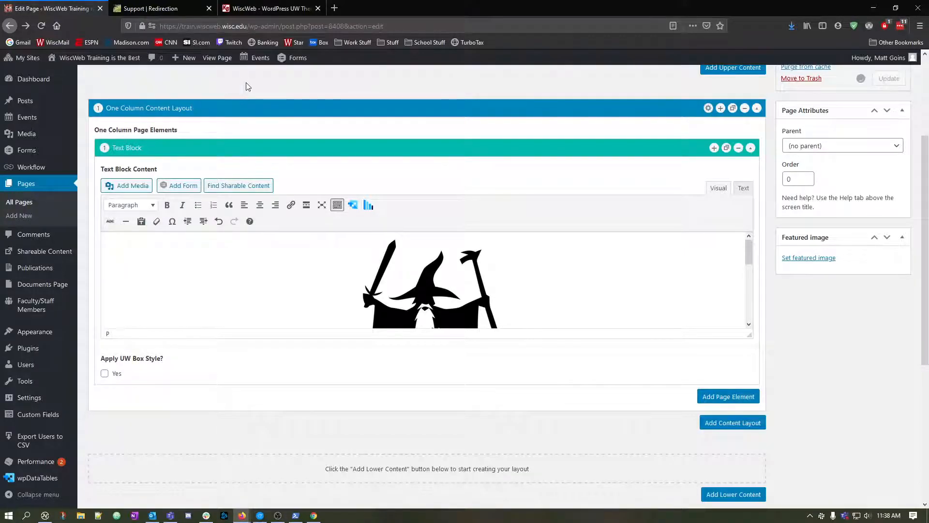
Open the WiscWeb Training site's home page in a separate tab while staying in the page editor.
middle_click(99, 58)
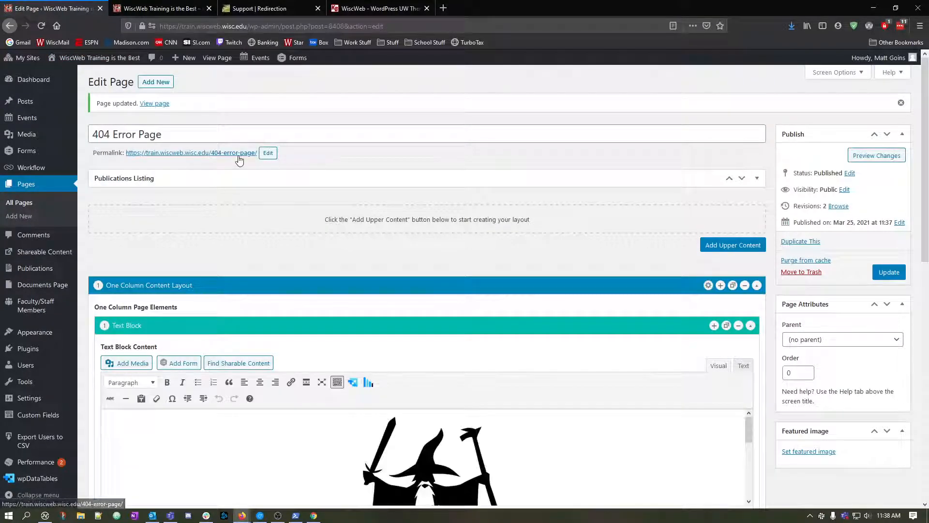
scroll(377, 348, "down", 2)
scroll(392, 349, "up", 2)
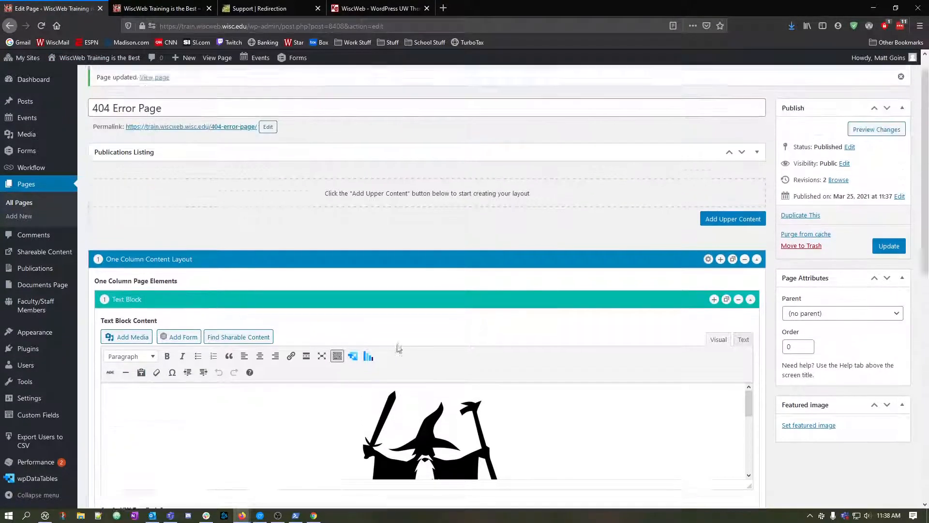
Open the One Column Content Layout's settings, change its Background Choice and update the page.
scroll(378, 342, "down", 2)
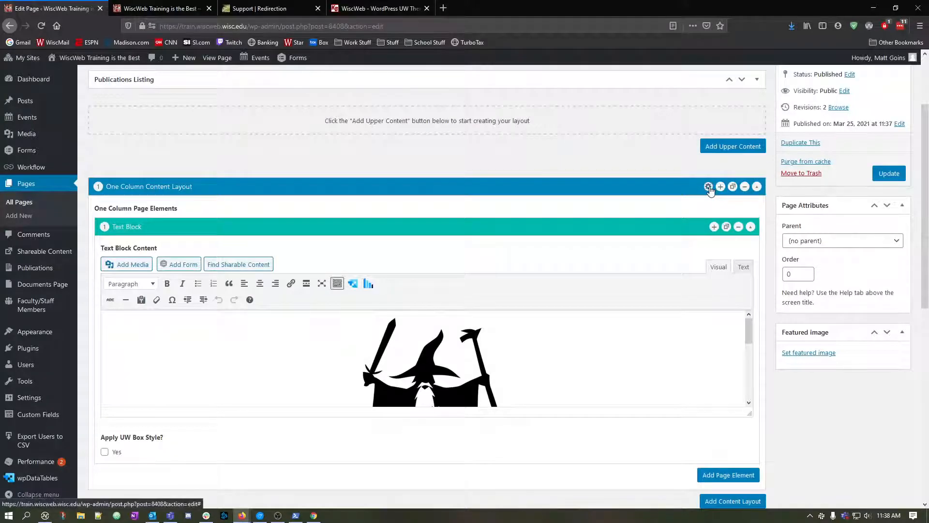
left_click(708, 187)
left_click(454, 226)
left_click(446, 253)
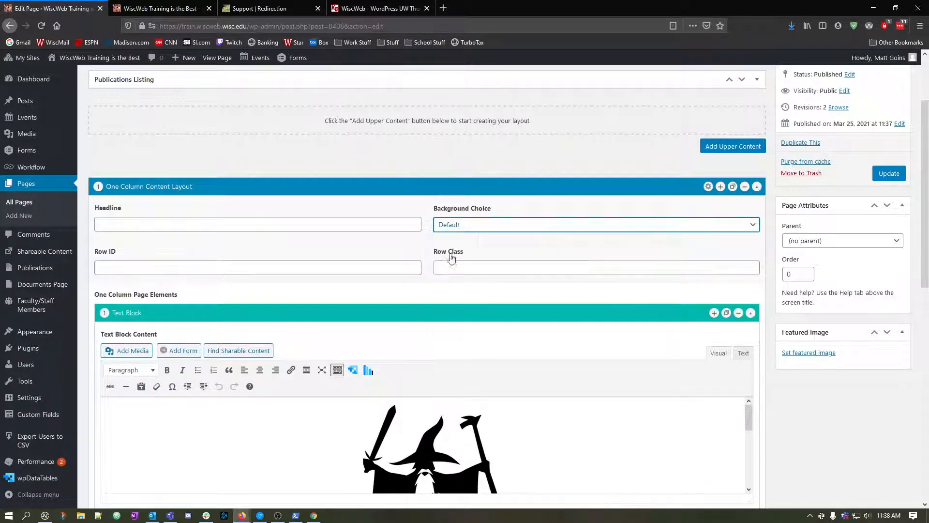
left_click(892, 180)
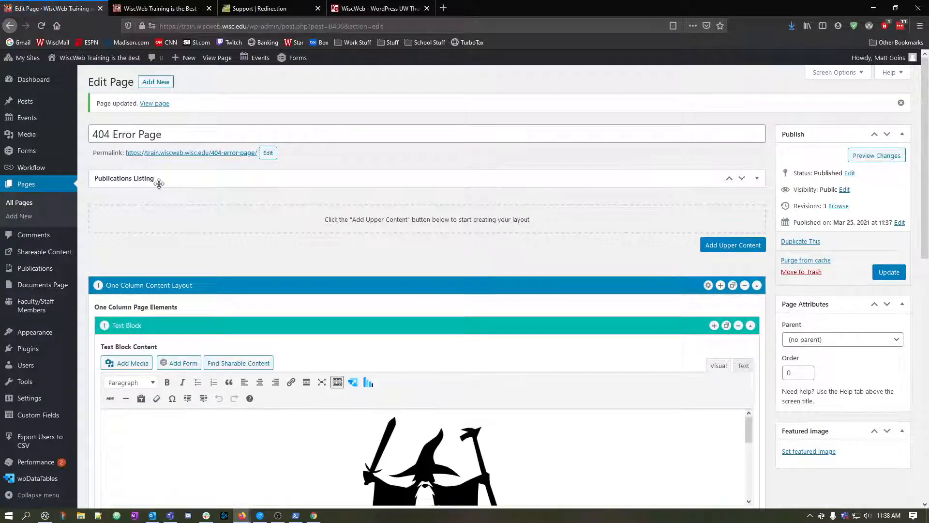
Assign 404 Error Page as the theme's Custom 404 Page, publish the customization and close the customizer.
mouse_move(44, 331)
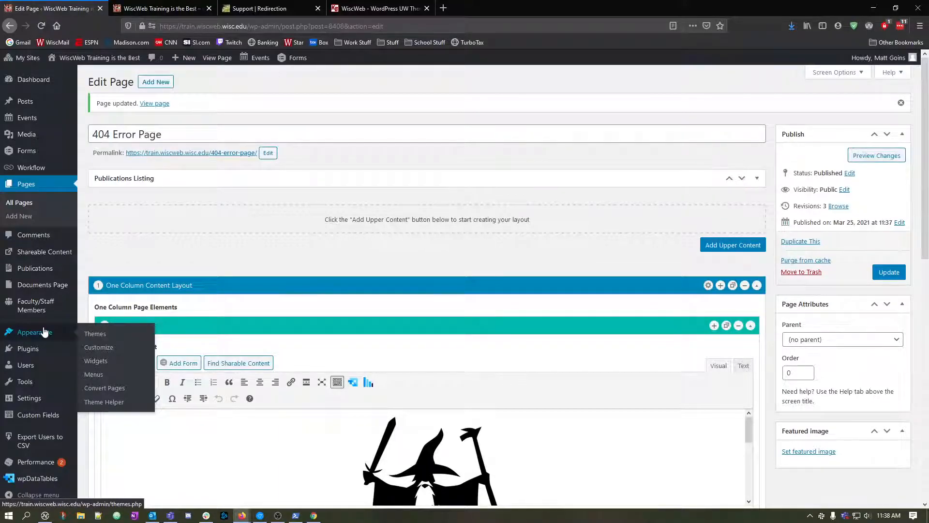
left_click(107, 348)
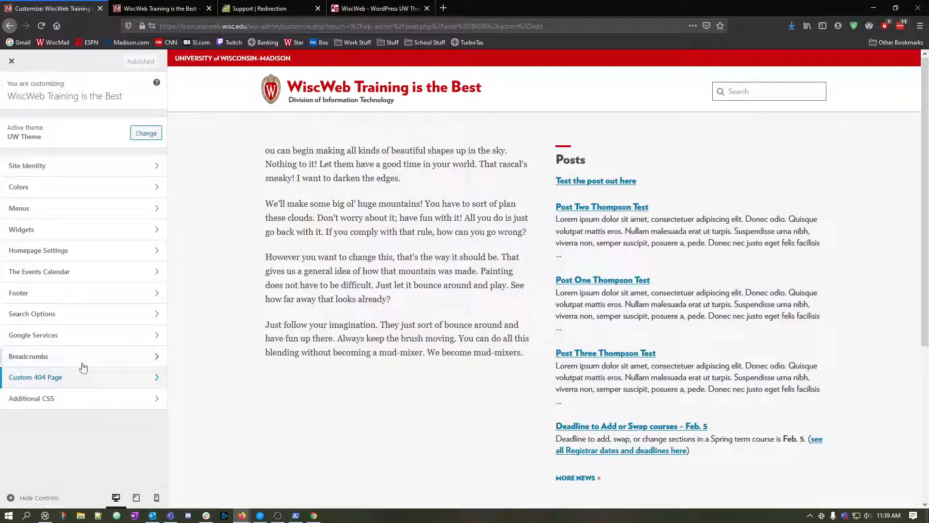
left_click(105, 377)
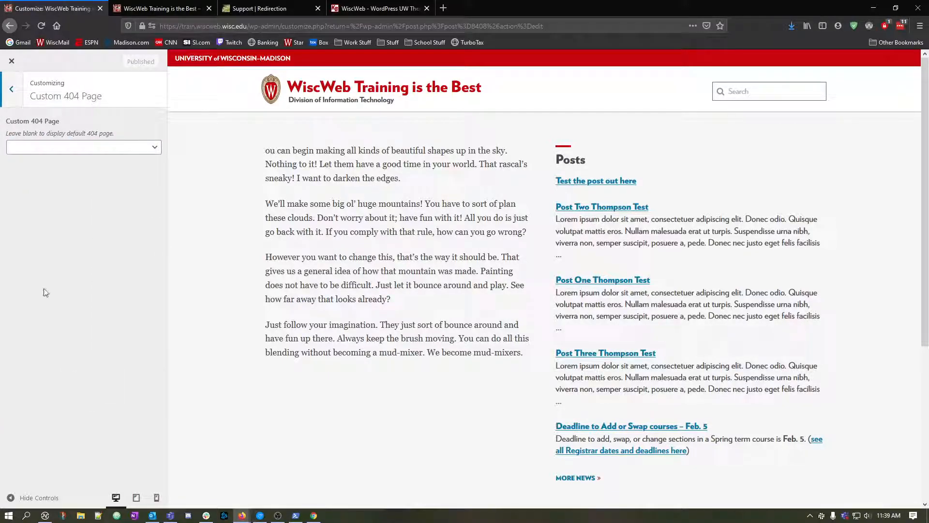
left_click(10, 90)
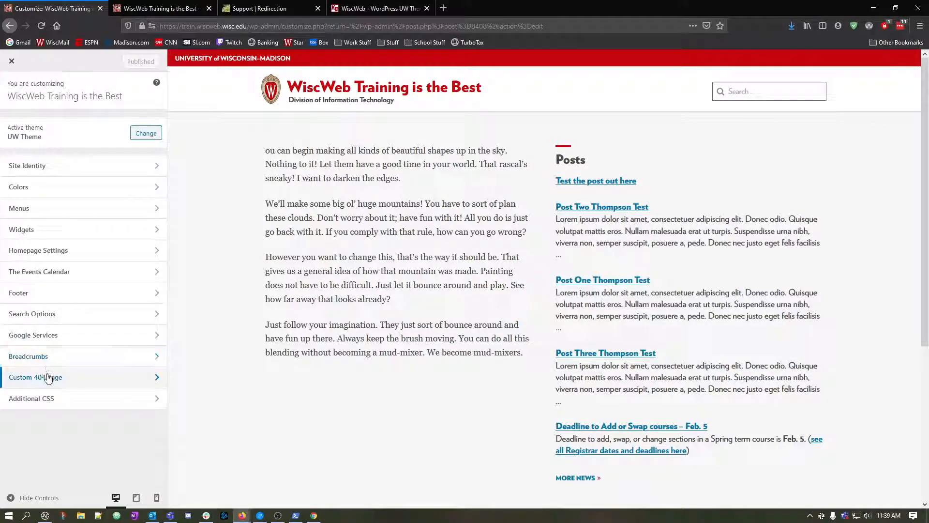
left_click(49, 377)
left_click(83, 148)
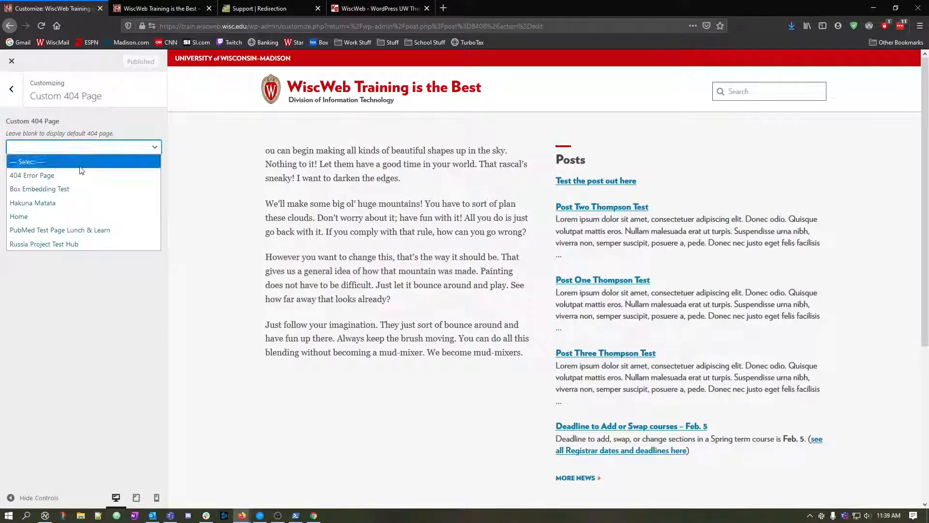
left_click(45, 177)
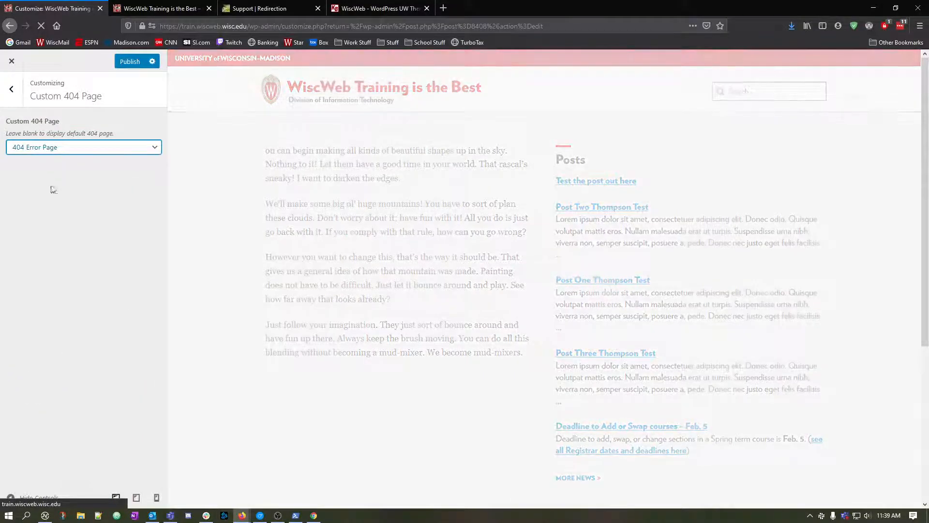
left_click(130, 62)
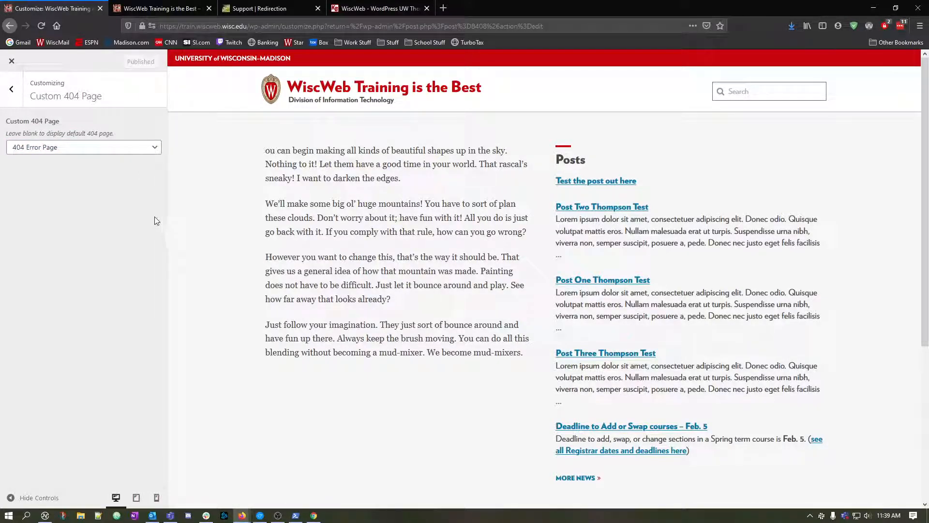
left_click(12, 61)
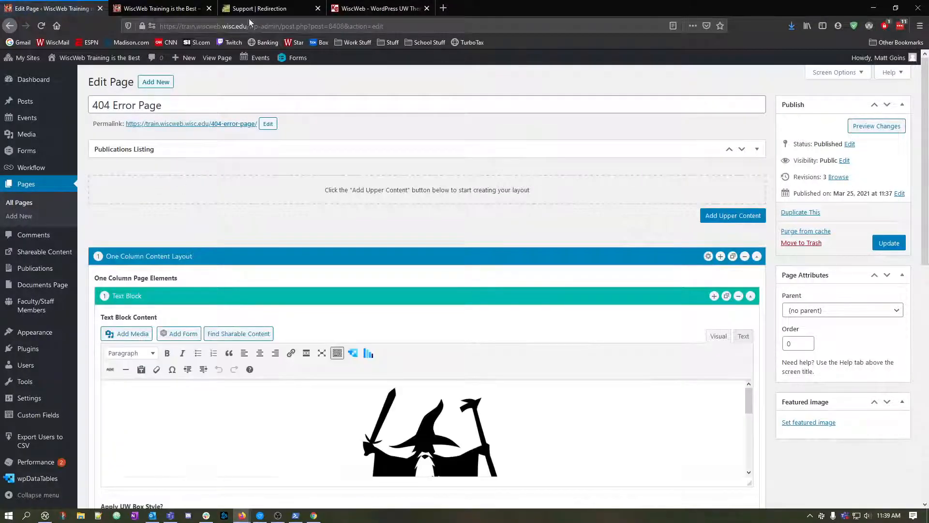
Leave the page editor for the list of all pages, and request a first-name path on train.wiscweb.wisc.edu in the site's other tab.
left_click(184, 8)
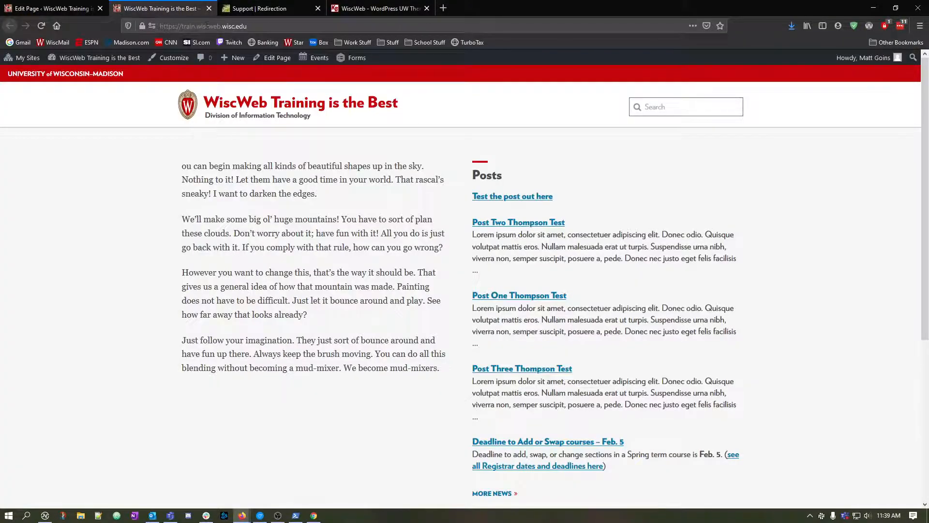
left_click(48, 8)
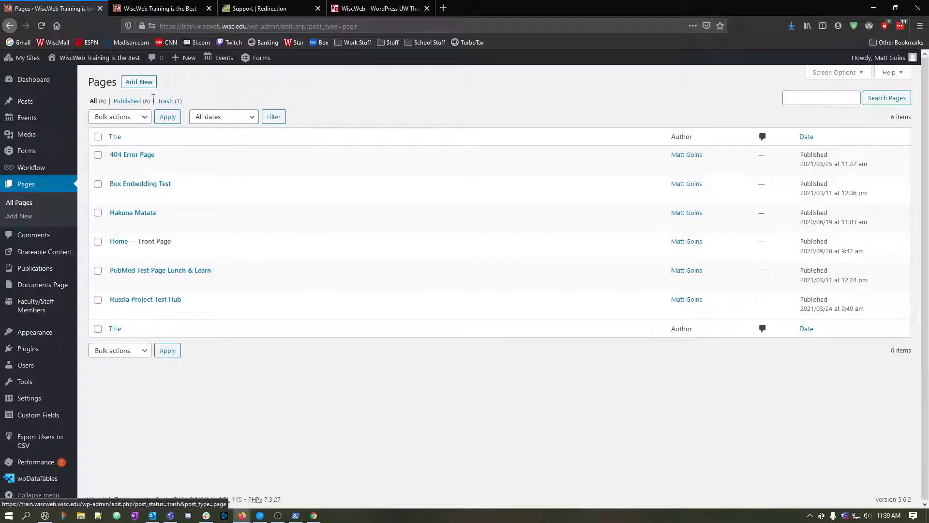
left_click(177, 8)
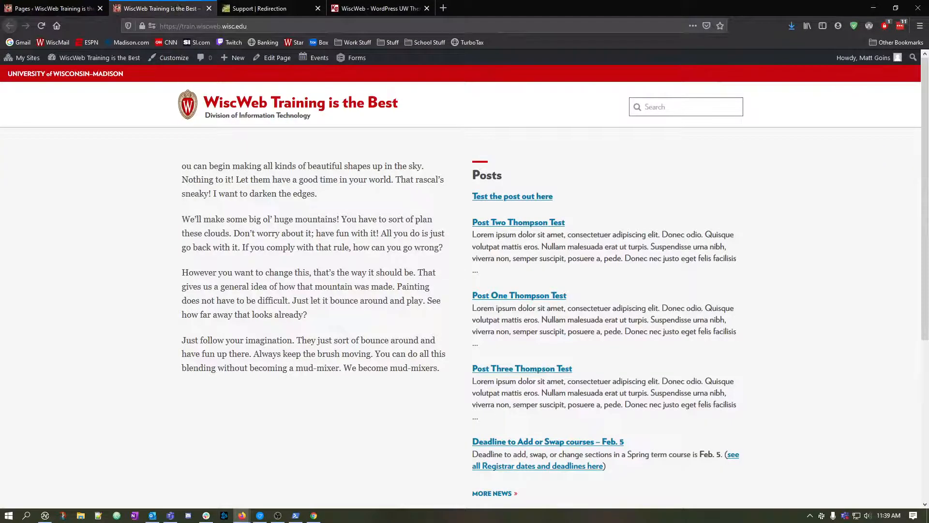
left_click(291, 26)
type("matt/")
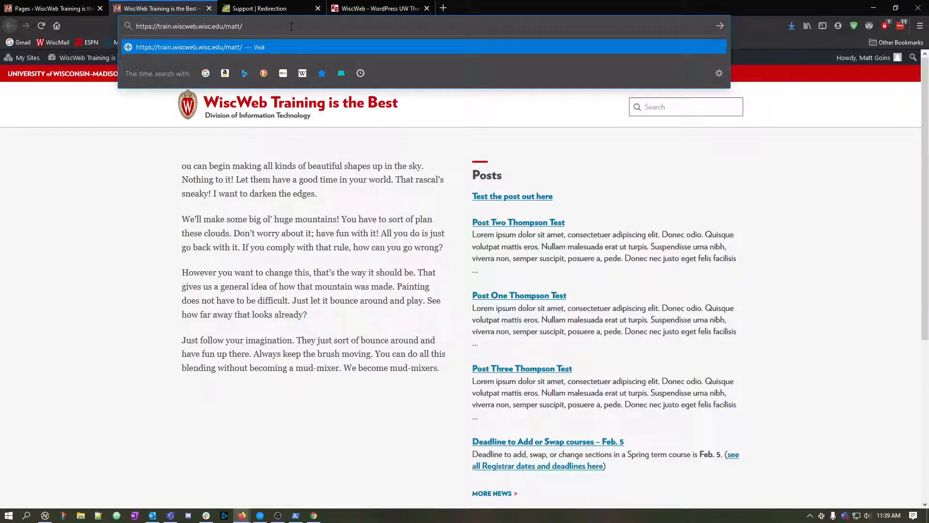
key("Return")
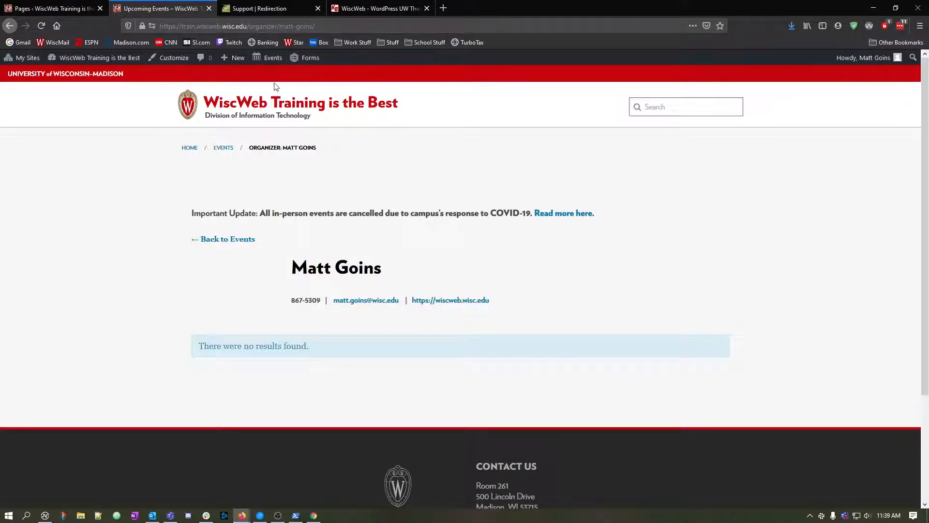
Retry the first-name path with a trailing slash after the site's domain, and examine the organizer page's notice and heading.
left_click_drag(251, 26, 319, 26)
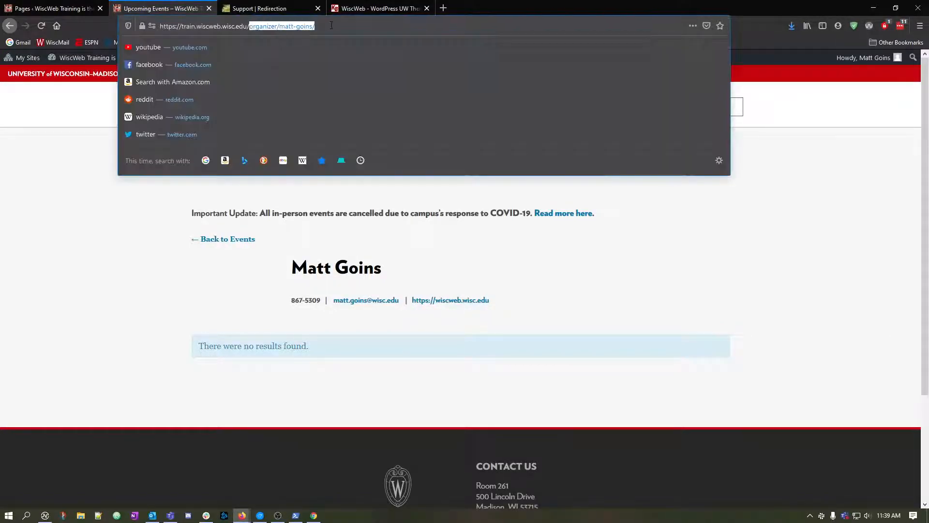
key("BackSpace")
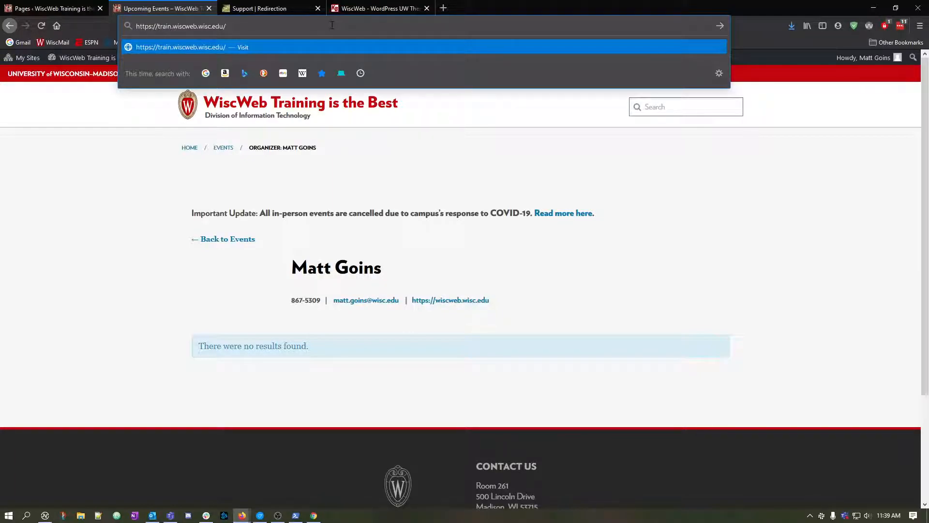
type("matt/")
key("Return")
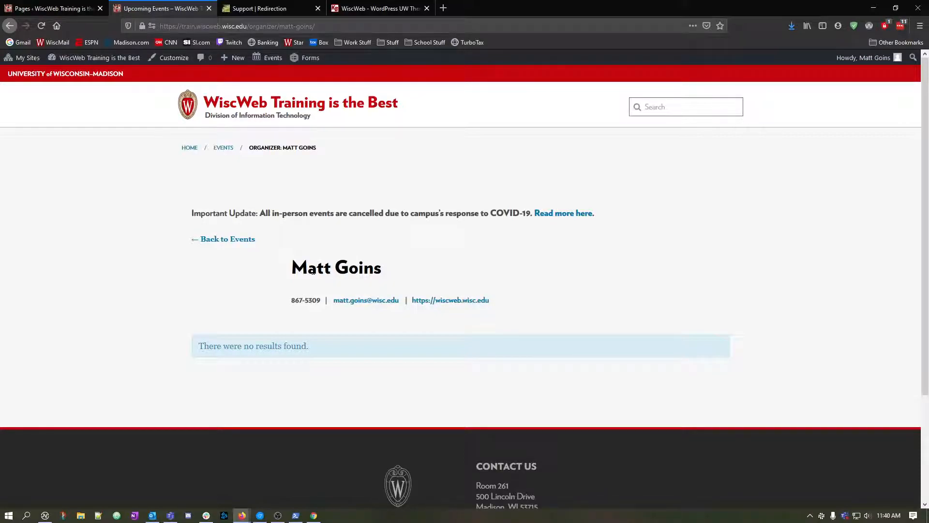
triple_click(368, 212)
left_click(330, 211)
triple_click(331, 211)
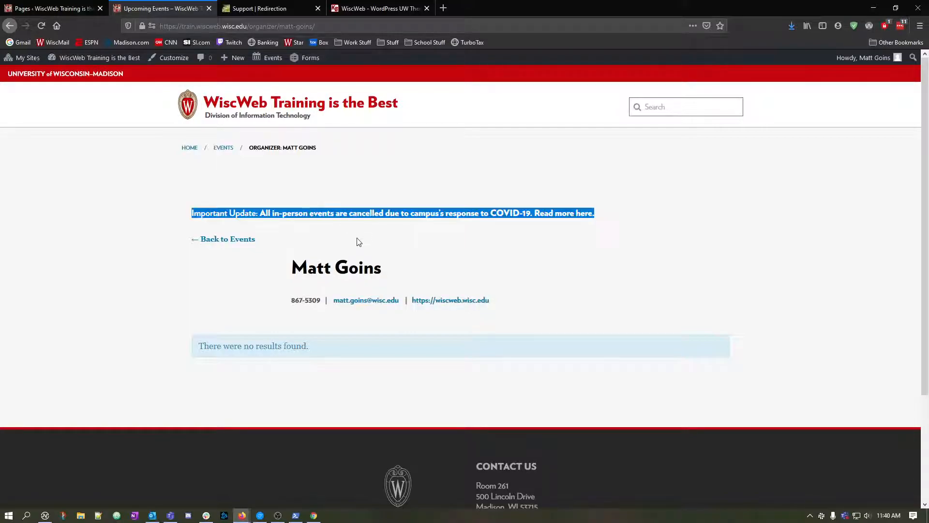
triple_click(349, 267)
left_click(349, 269)
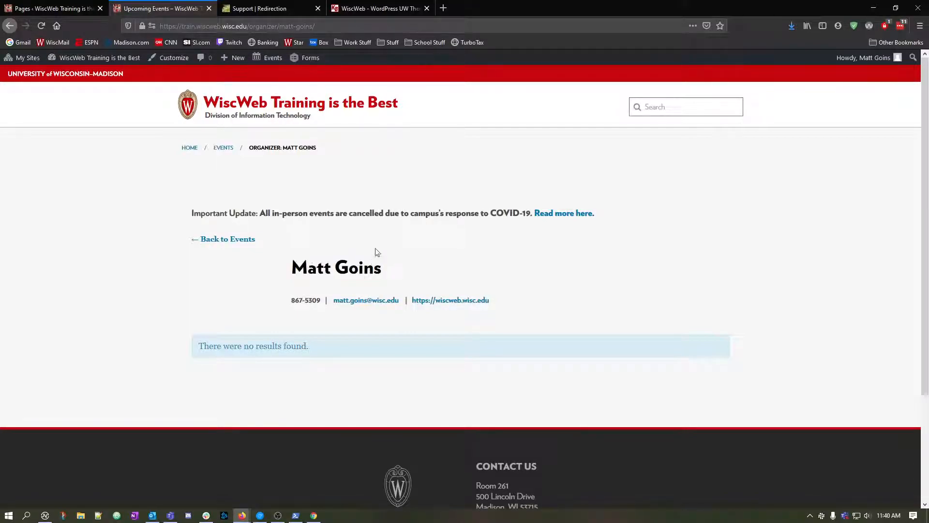
Test the custom 404 page by loading the nonexistent address train.wiscweb.wisc.edu/bobross/.
left_click_drag(252, 26, 357, 24)
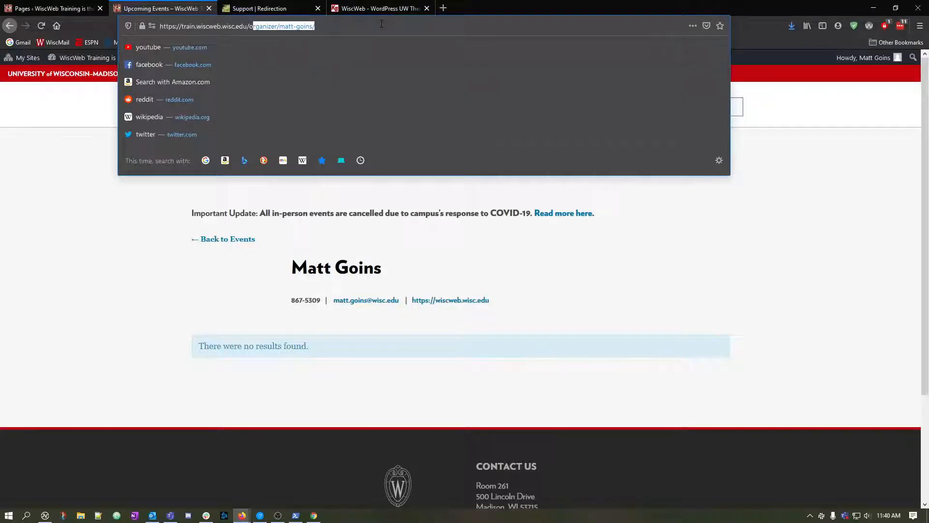
key("BackSpace")
key("BackSpace")
type("bobross/")
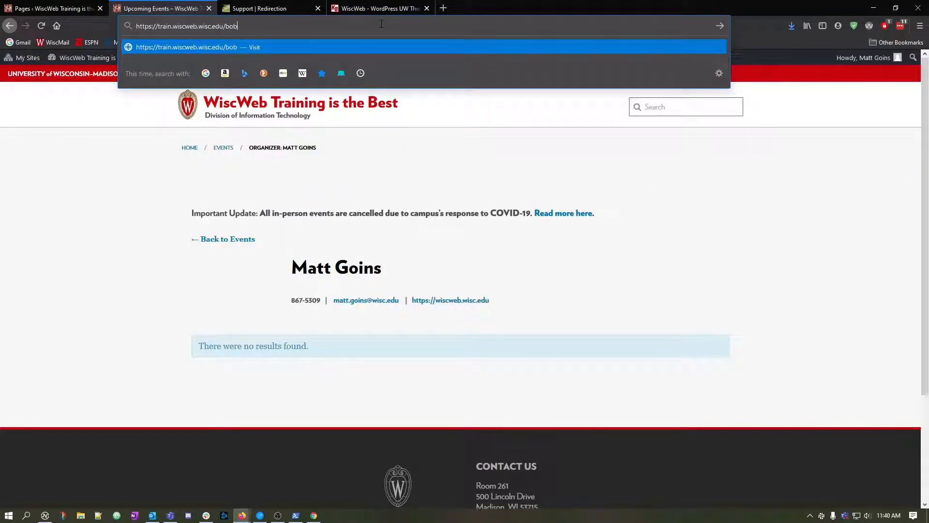
key("Return")
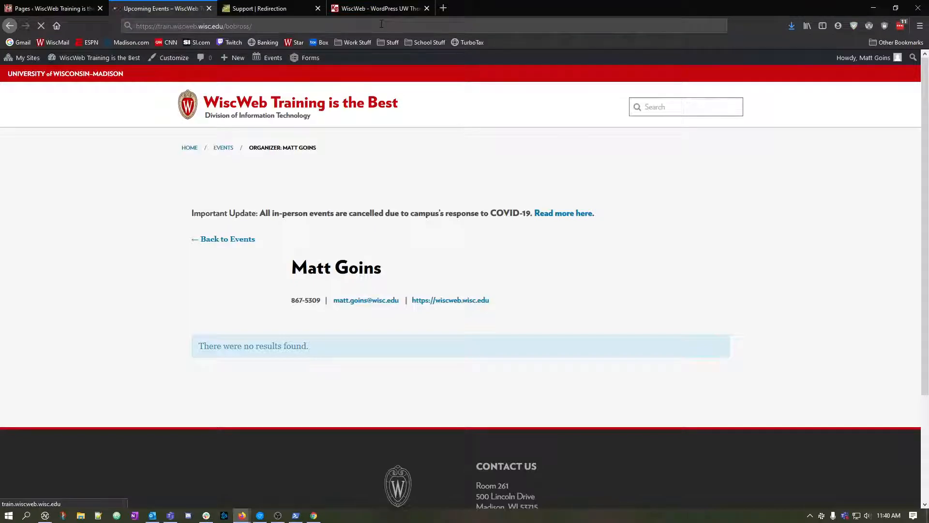
Examine the custom 404 page served at the nonexistent address, including its title, wizard image, apology message and search box.
scroll(211, 220, "down", 1)
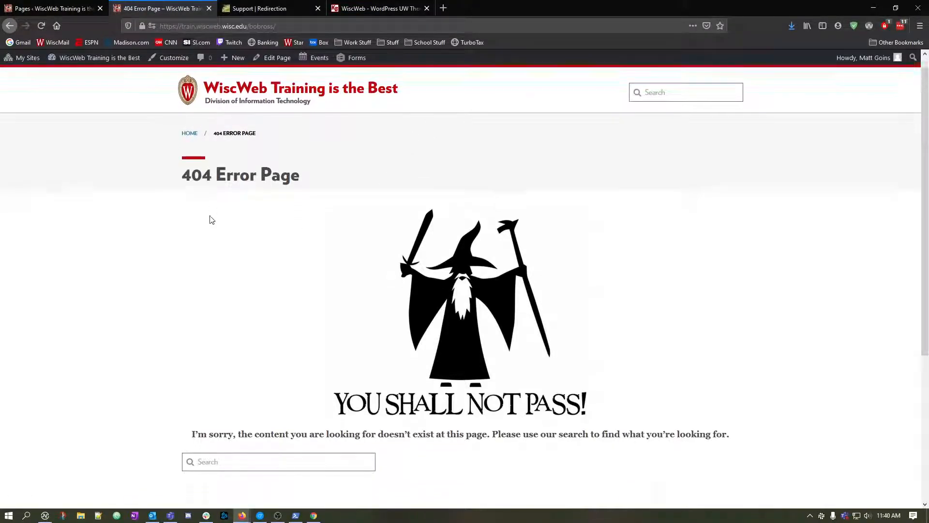
scroll(194, 220, "down", 2)
scroll(170, 220, "up", 1)
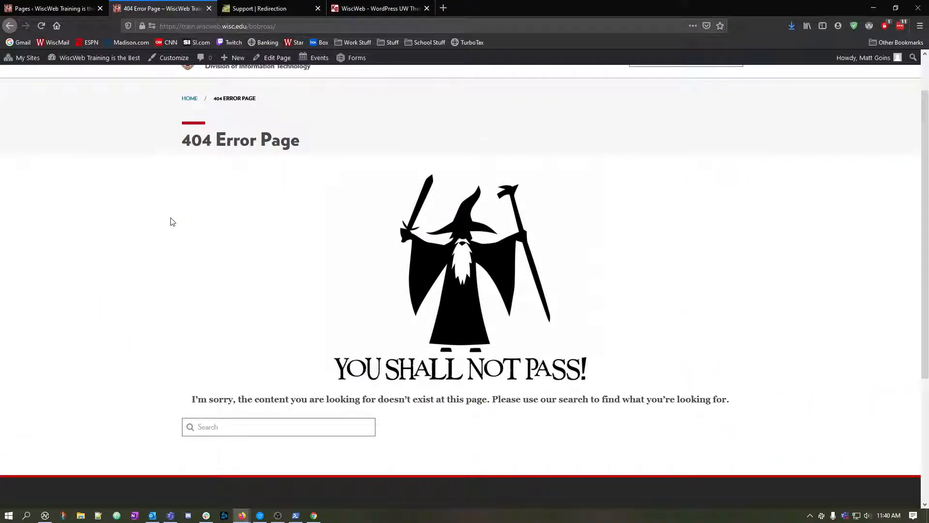
scroll(171, 221, "up", 1)
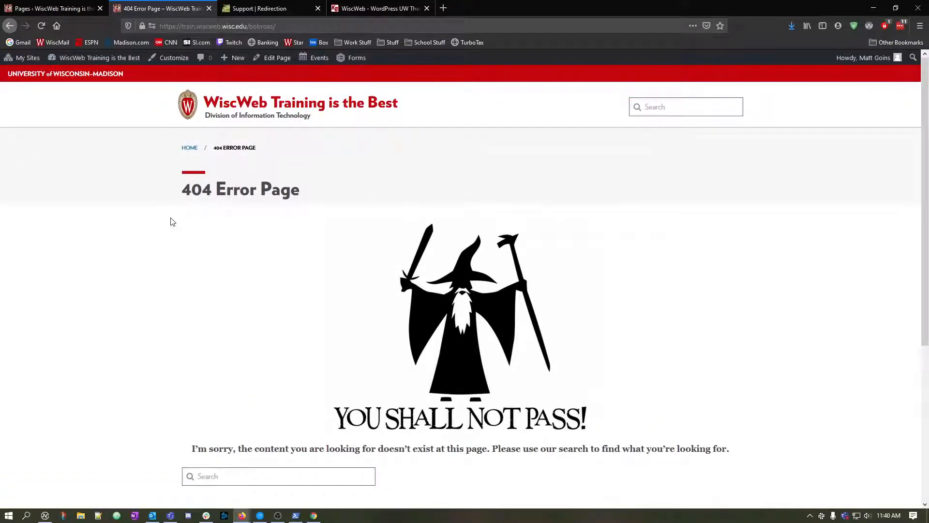
scroll(170, 221, "down", 3)
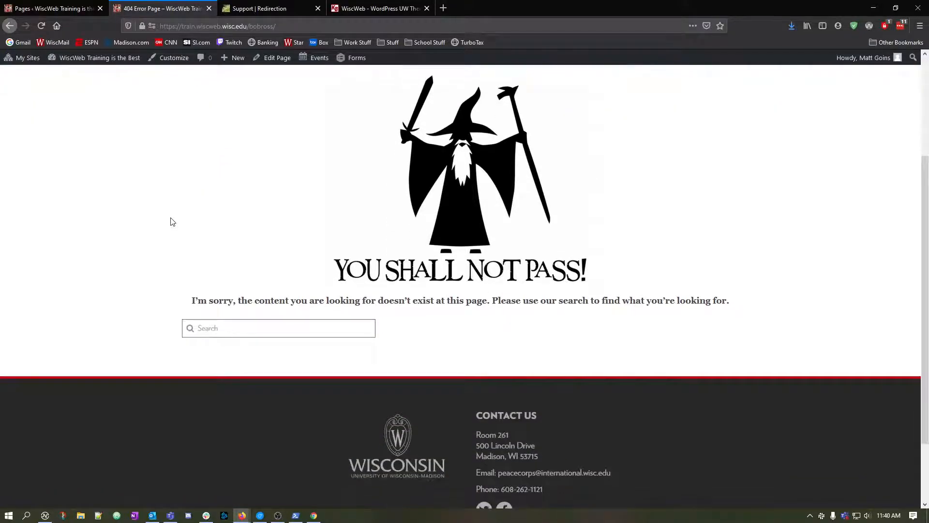
scroll(259, 222, "up", 2)
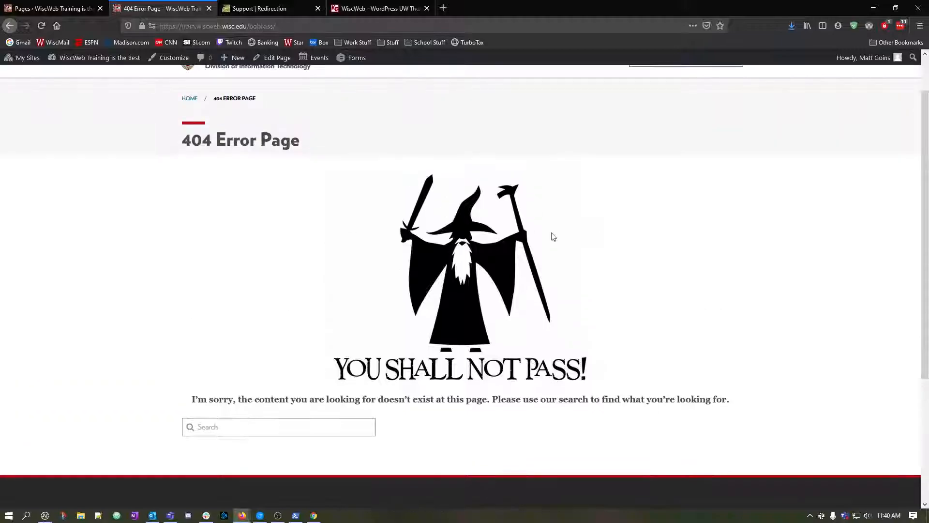
scroll(300, 310, "down", 3)
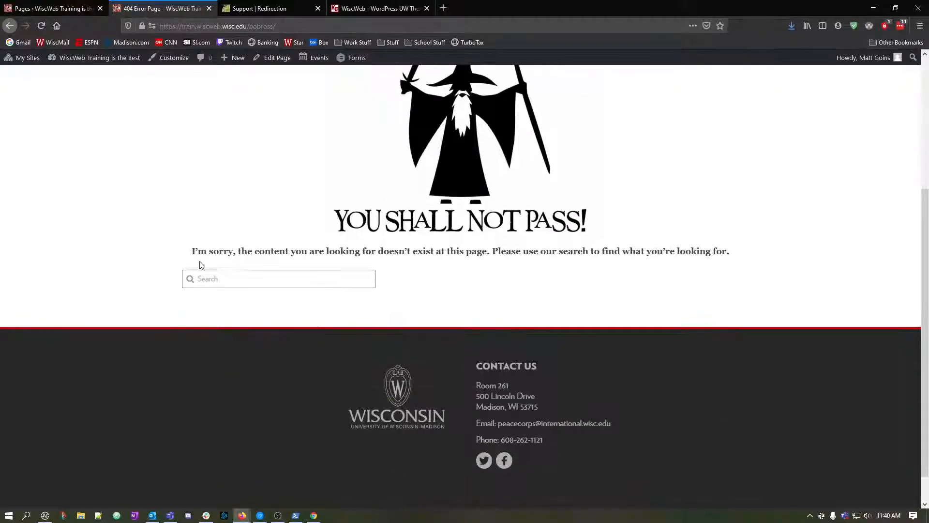
left_click_drag(192, 251, 751, 260)
left_click(751, 260)
left_click(246, 275)
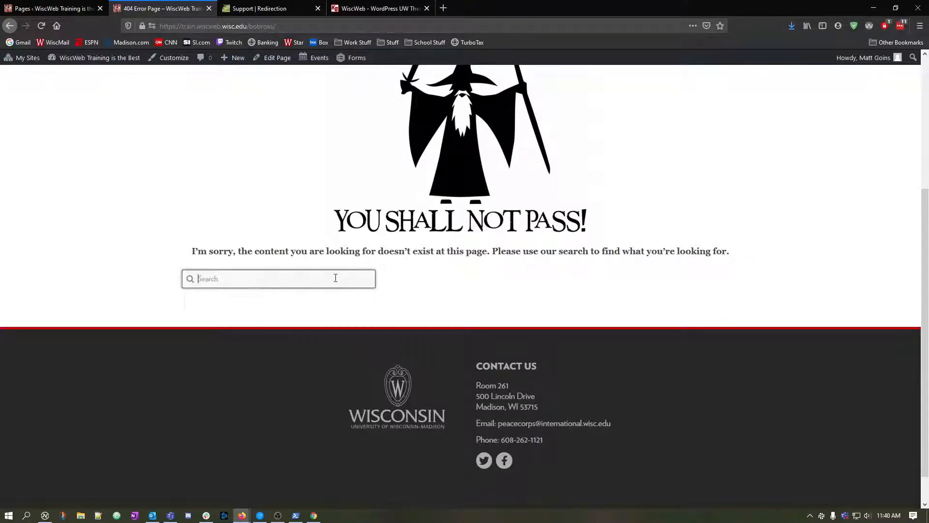
left_click(310, 315)
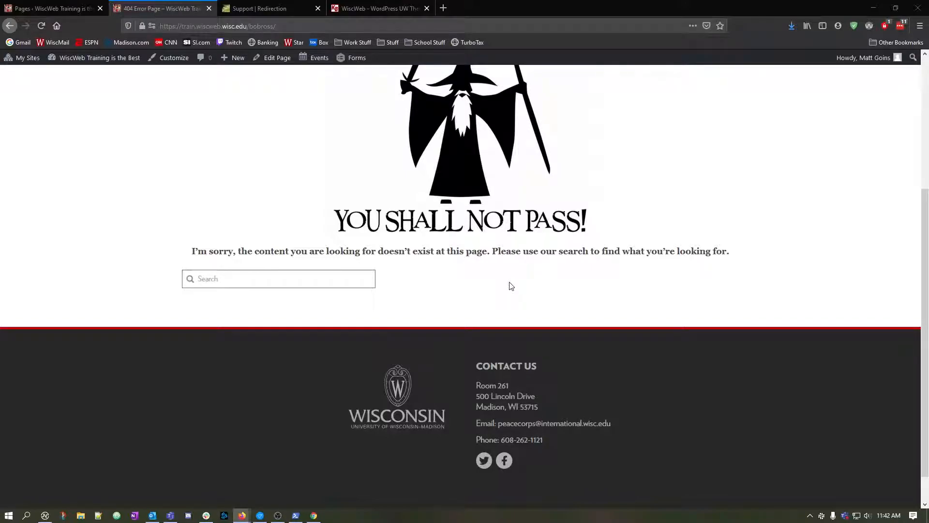
Search the site for the message's word "exist" using the search box on the custom 404 page.
left_click(320, 273)
double_click(424, 251)
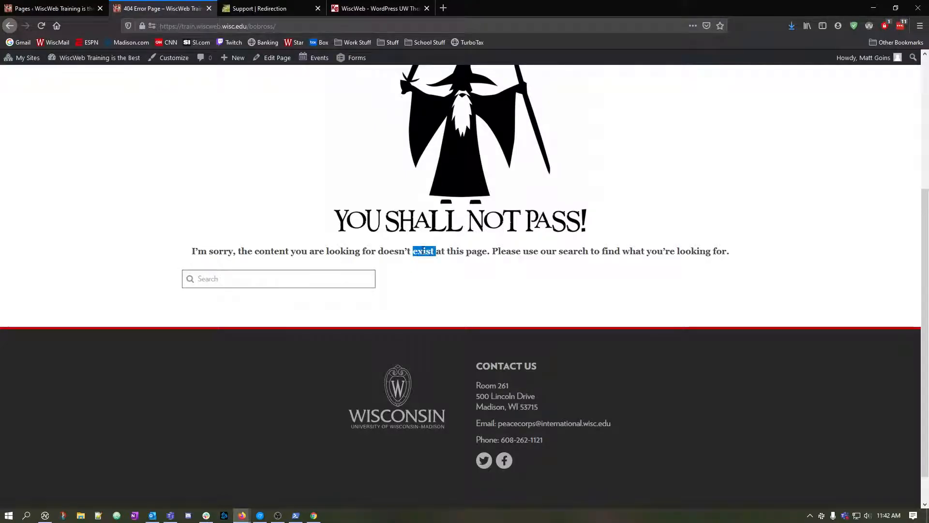
left_click_drag(424, 251, 313, 285)
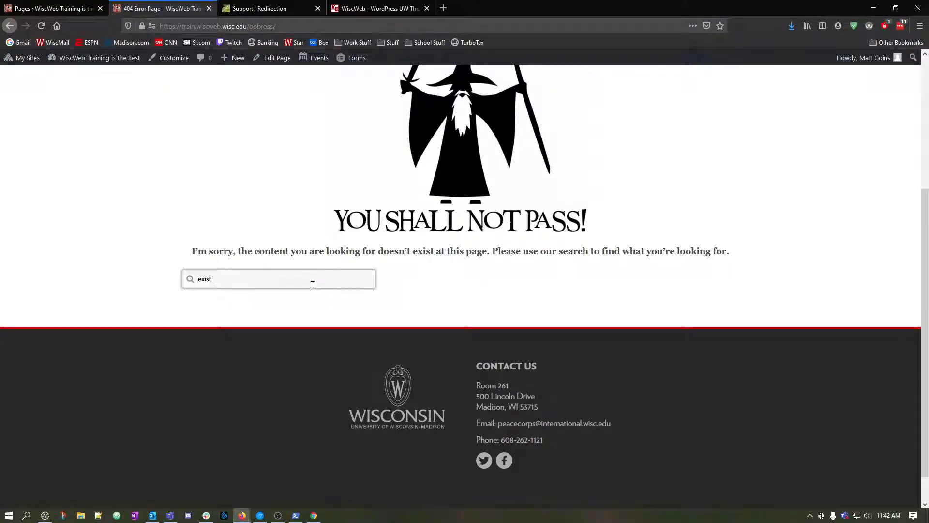
key("Return")
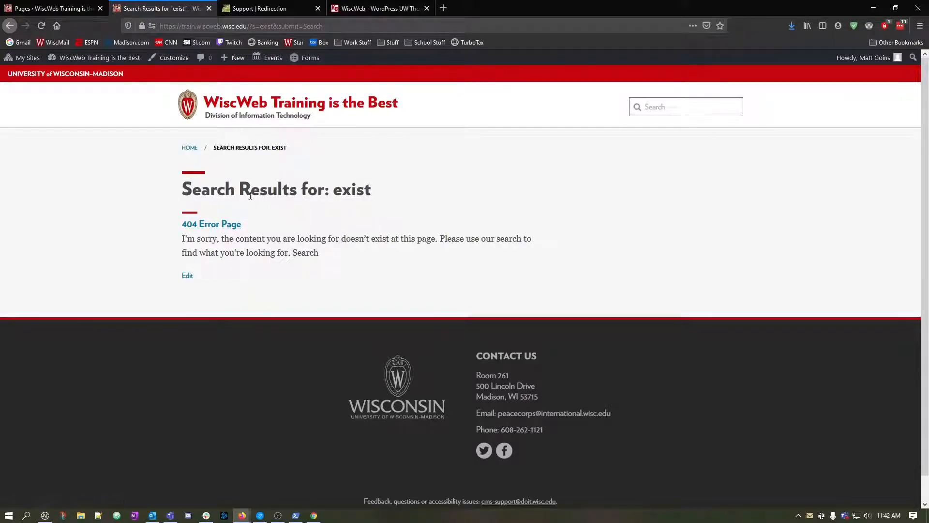
Open the 404 Error Page from the search results and examine its heading, image, message and search box.
left_click(222, 226)
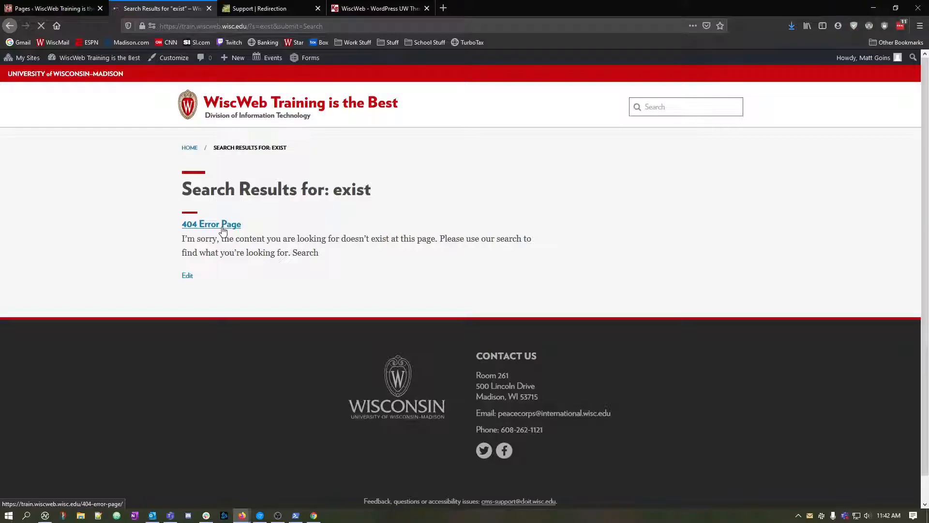
scroll(297, 357, "down", 3)
scroll(348, 344, "up", 2)
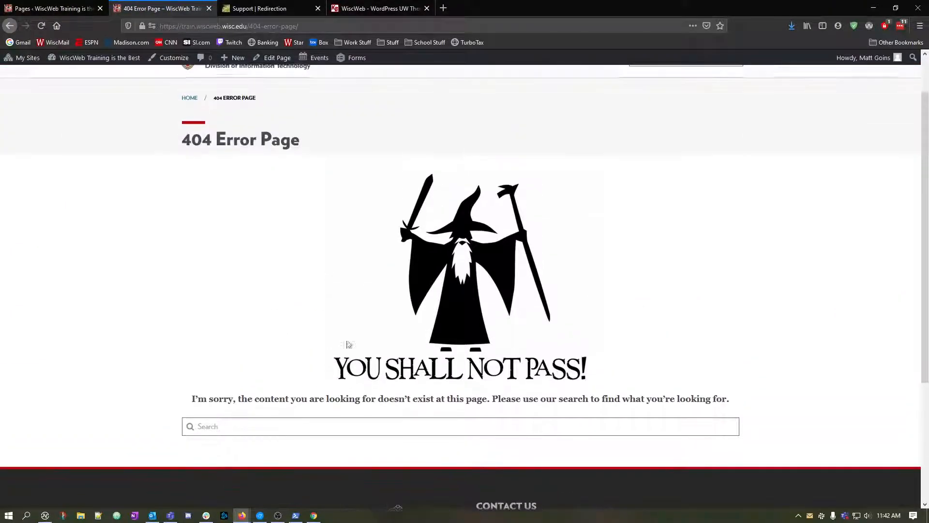
scroll(348, 344, "up", 1)
scroll(344, 464, "down", 1)
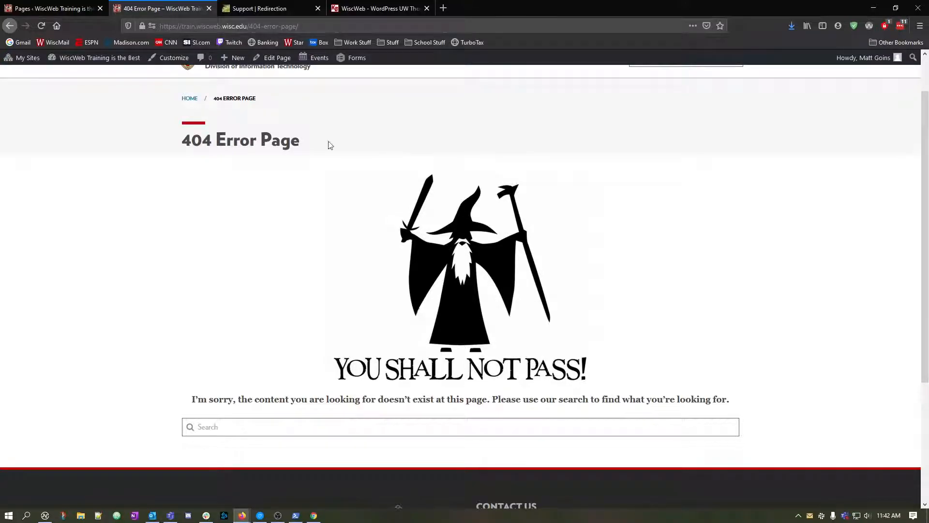
Review the [uw-search-input] shortcode in the KnowledgeBase's UW Theme shortcode list.
left_click_drag(160, 27, 246, 26)
left_click(476, 362)
left_click(376, 7)
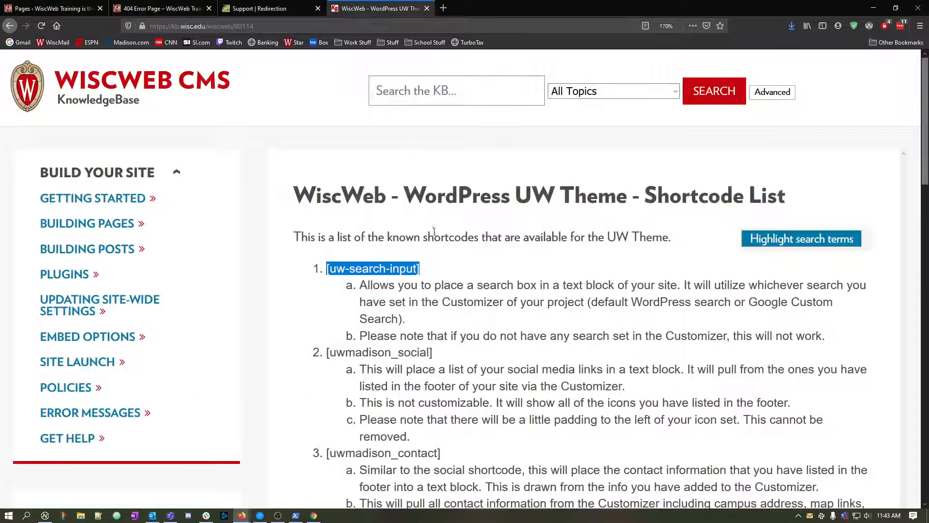
left_click(414, 284)
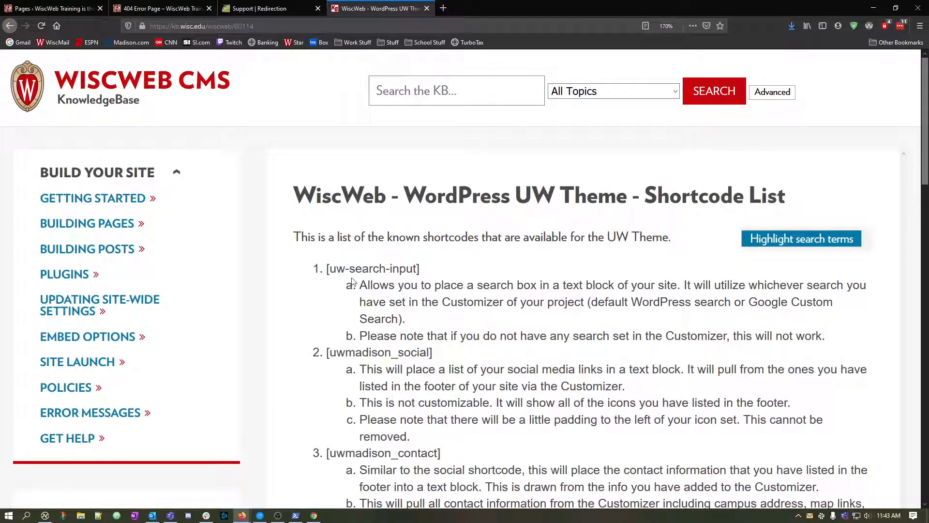
left_click_drag(327, 269, 385, 270)
left_click(380, 266)
Search the KnowledgeBase for 404.
left_click(413, 104)
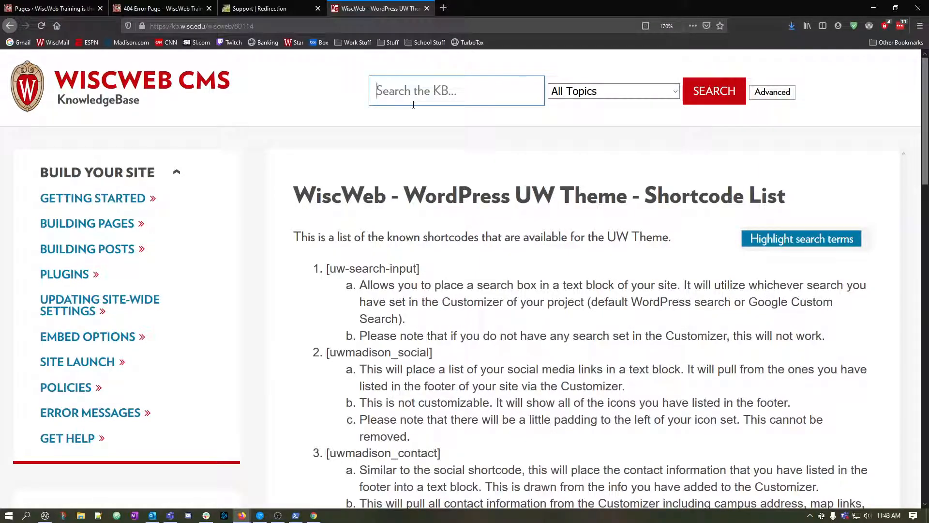
type("error")
key("BackSpace")
key("BackSpace")
key("BackSpace")
key("BackSpace")
key("BackSpace")
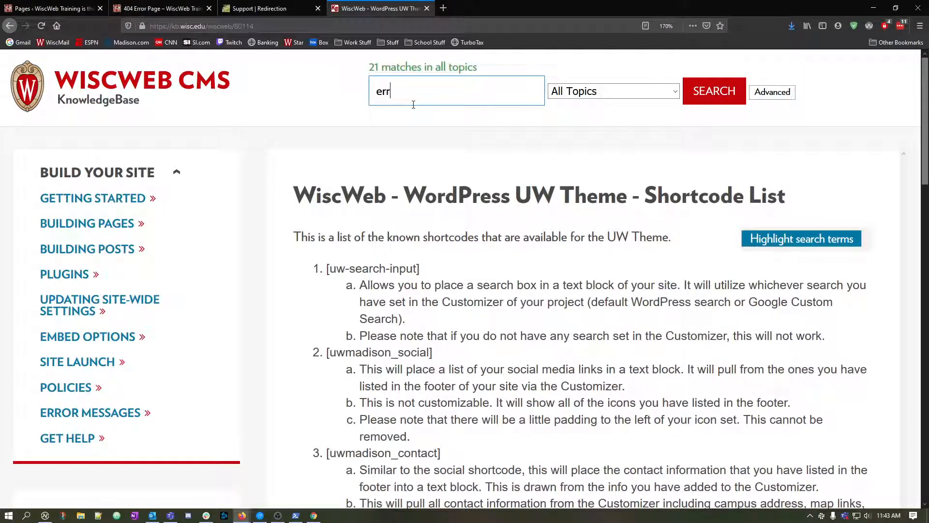
type("404")
key("Return")
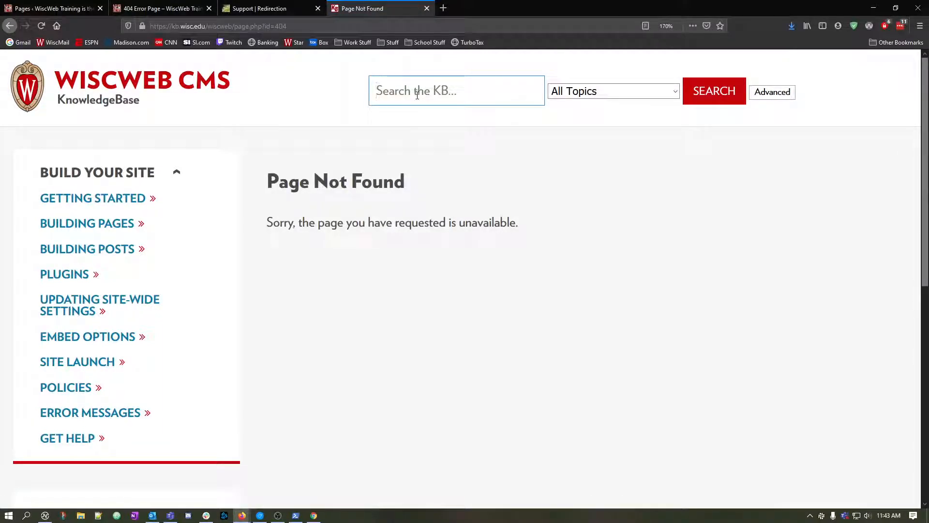
Search the KnowledgeBase for "error page" and open the document on creating a custom 404 page.
type("error page")
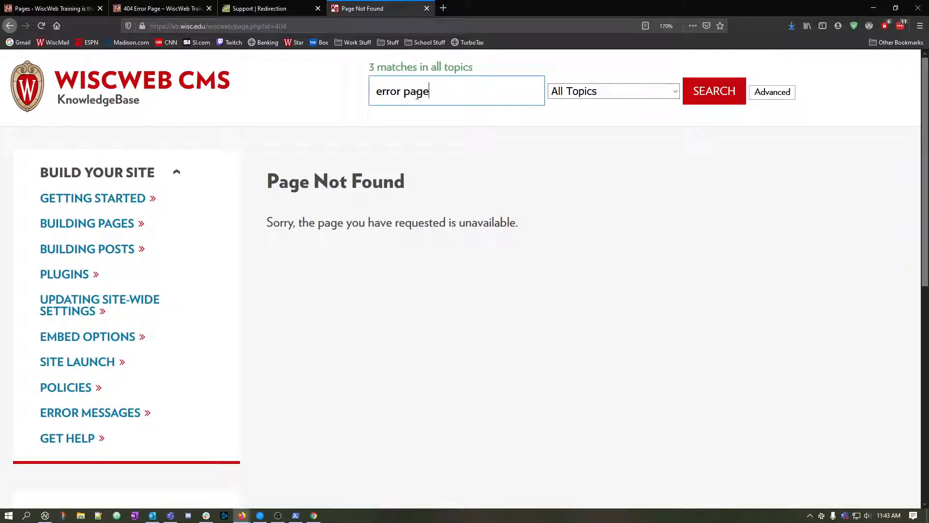
key("Return")
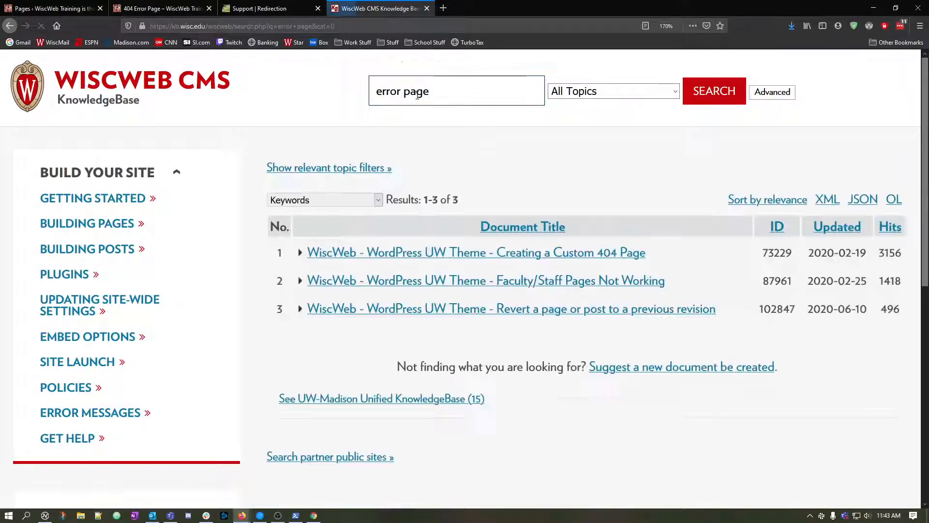
left_click(588, 254)
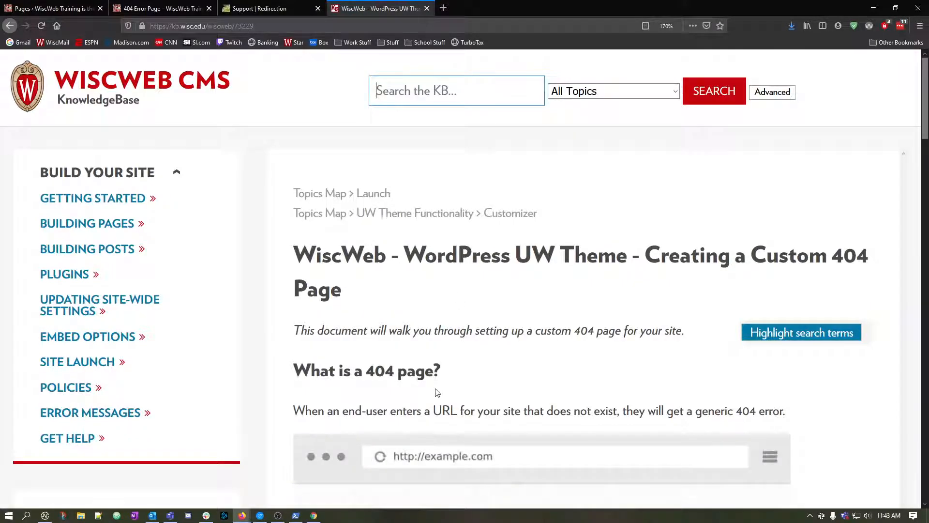
Examine the custom 404 page document, including its address, explanation, example and creation steps.
scroll(447, 392, "down", 3)
scroll(594, 381, "up", 4)
left_click(416, 85)
left_click_drag(235, 26, 249, 25)
left_click(257, 27)
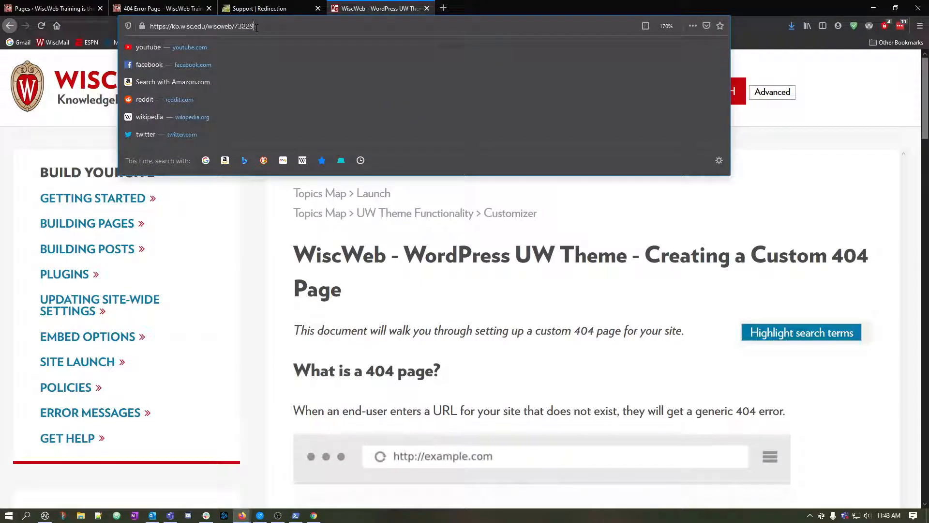
left_click(445, 348)
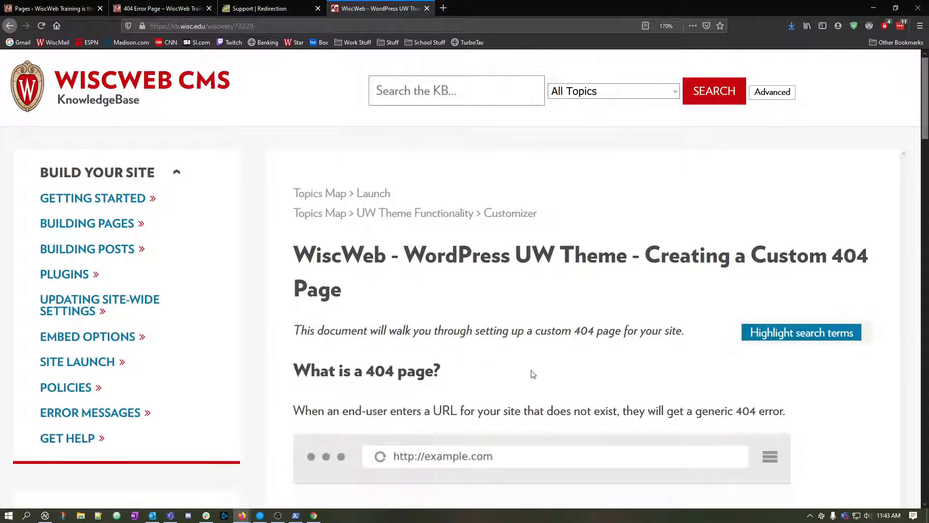
scroll(532, 375, "down", 10)
scroll(497, 272, "up", 6)
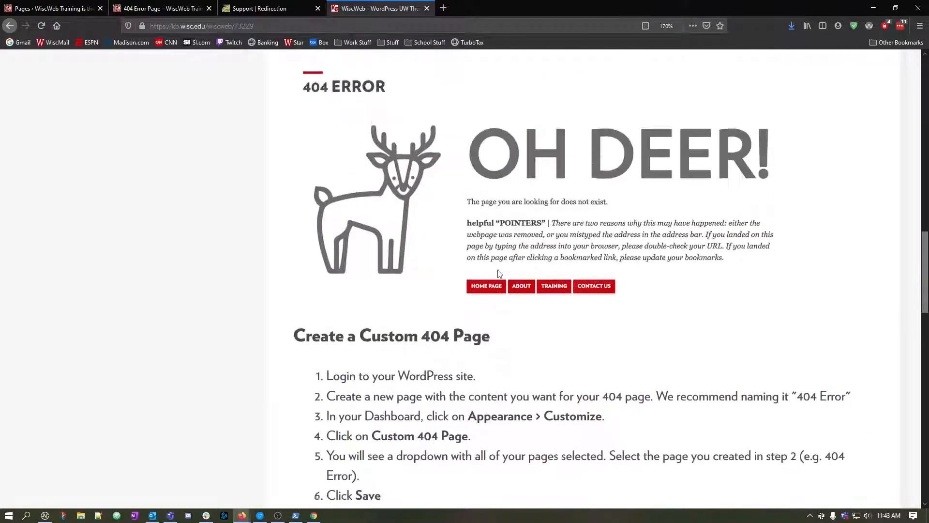
Open wiscweb.wisc.edu in a new browser tab and load its nonexistent address wiscweb.wisc.edu/trumpets.
left_click(443, 8)
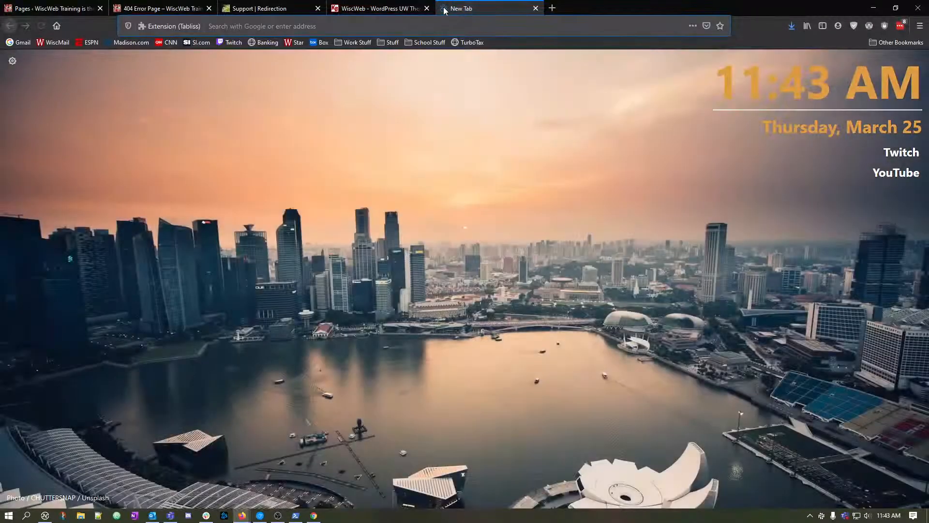
type("wiscweb.wisc.edu")
key("Return")
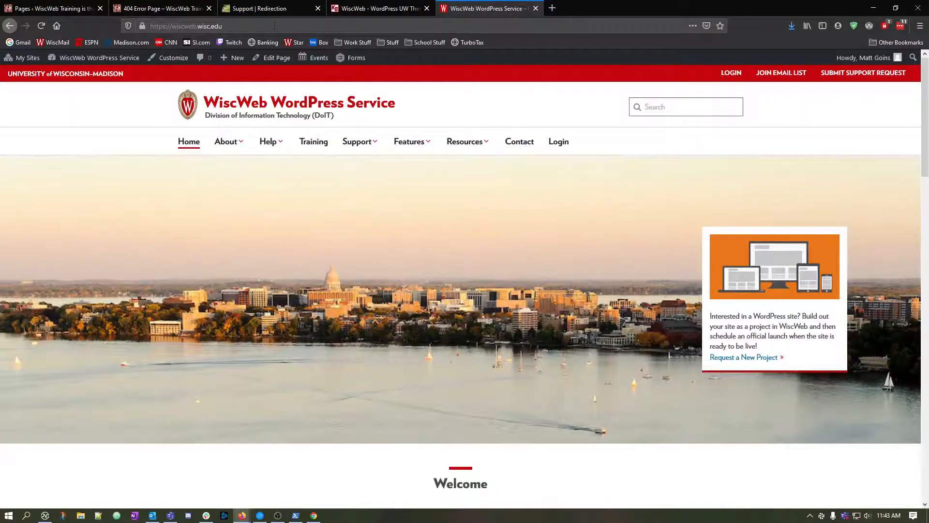
left_click(275, 26)
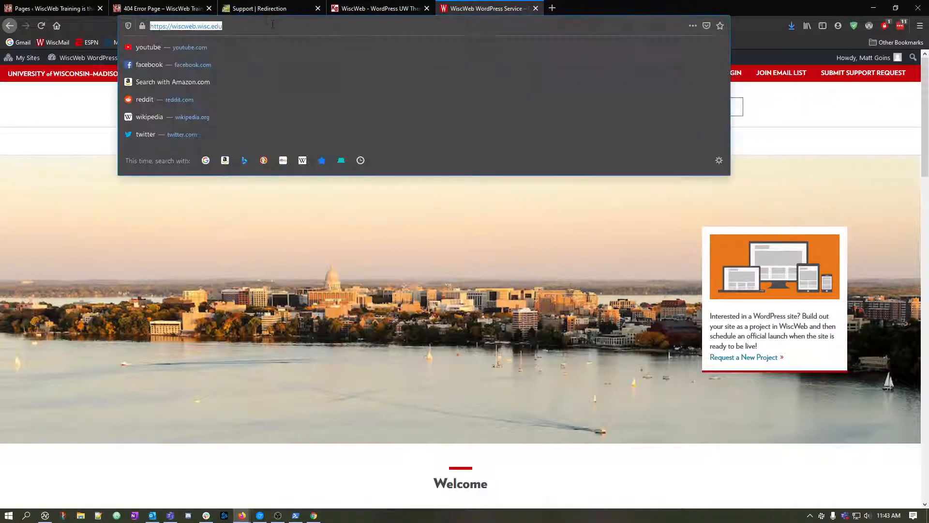
type("/")
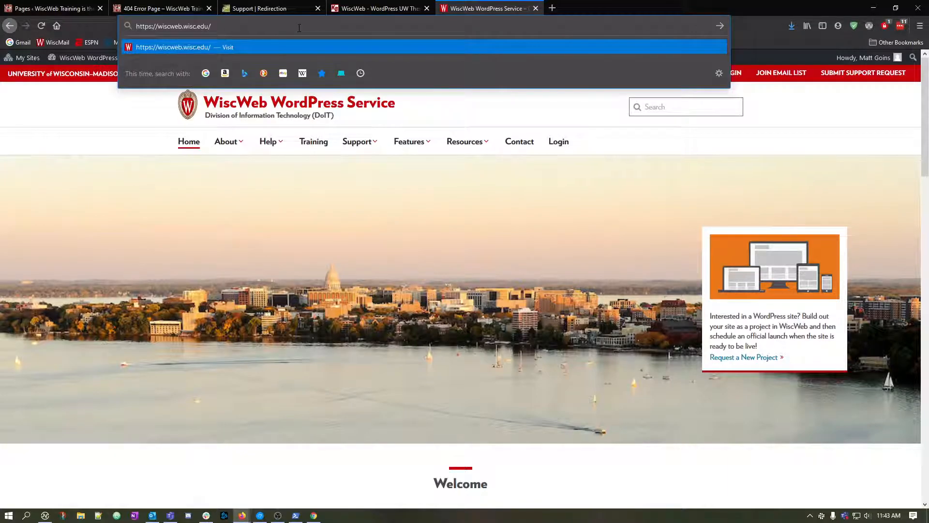
type("trumpets")
key("Return")
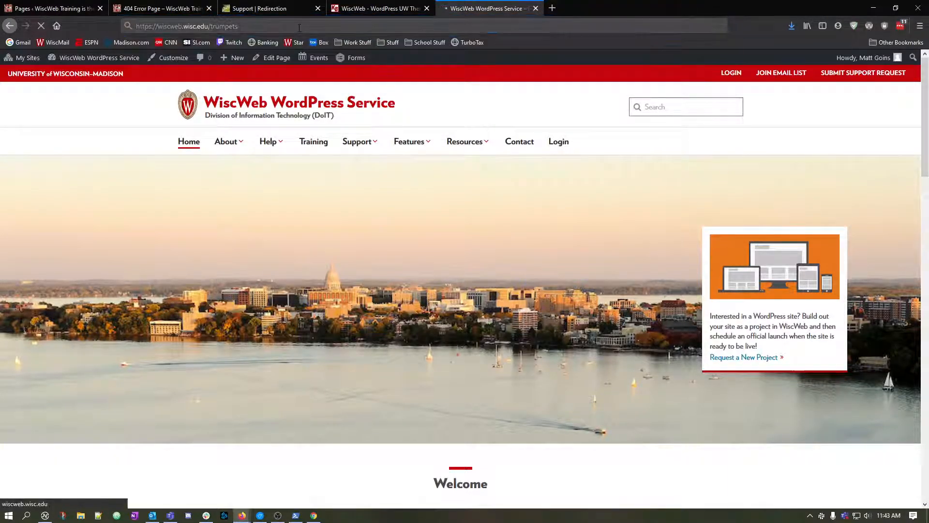
Examine the WiscWeb site's custom 404 page, including its deer image, explanatory text and link buttons.
scroll(427, 331, "down", 2)
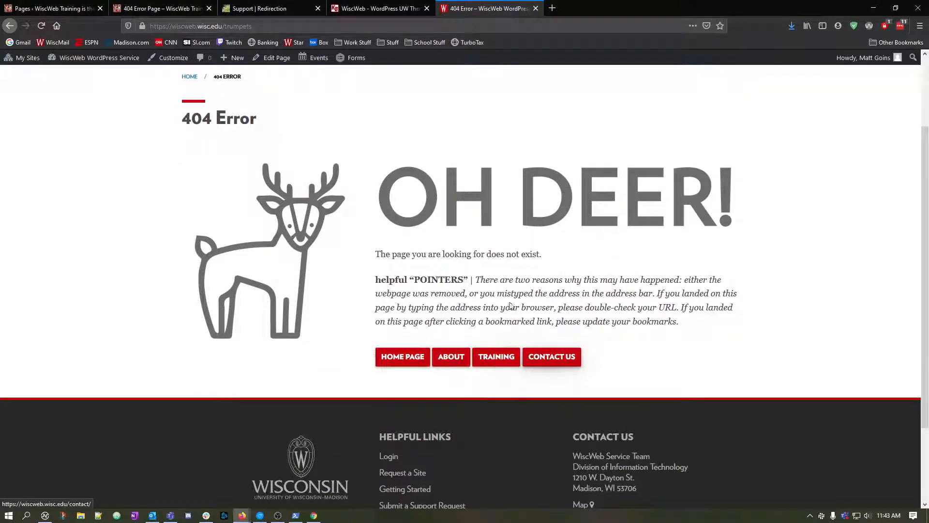
left_click_drag(379, 256, 554, 293)
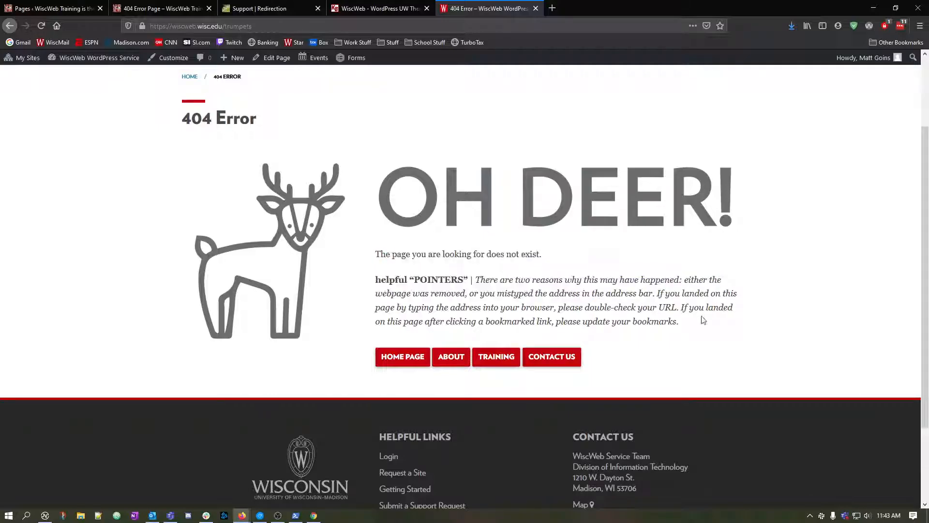
left_click_drag(716, 315, 674, 326)
left_click(611, 360)
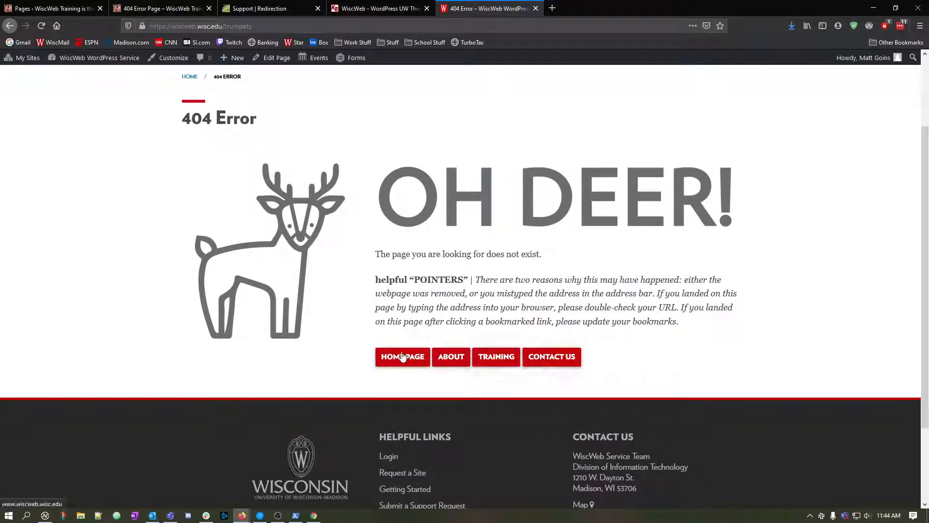
scroll(557, 358, "up", 3)
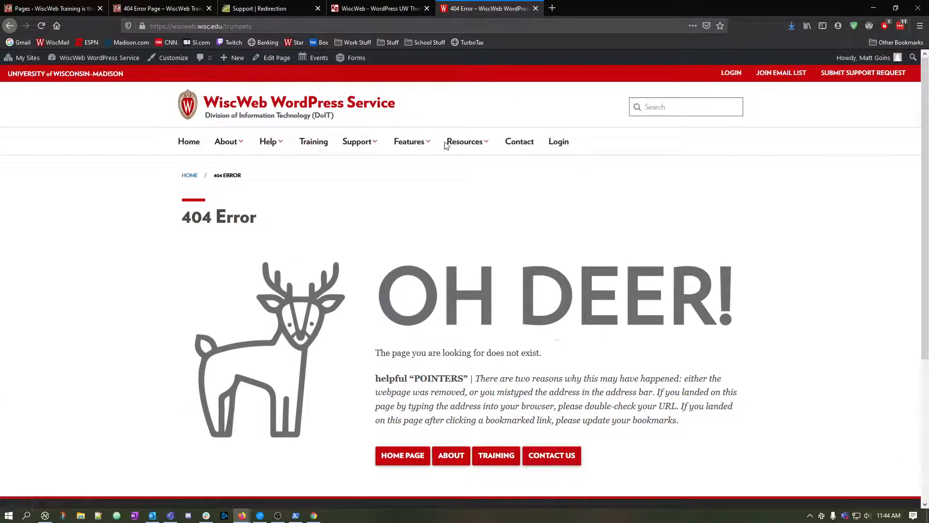
Close the WiscWeb 404 example, the training site's 404 Error Page and the KnowledgeBase document.
left_click(535, 8)
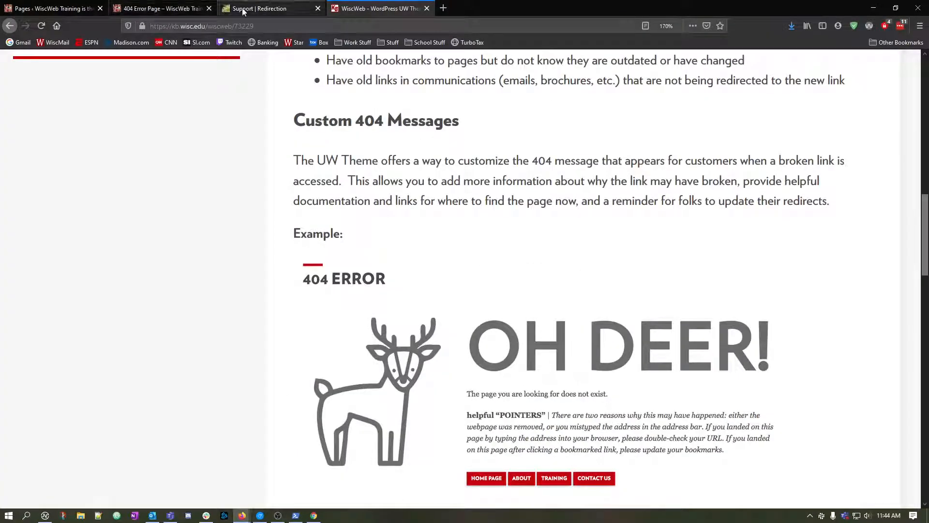
left_click(52, 8)
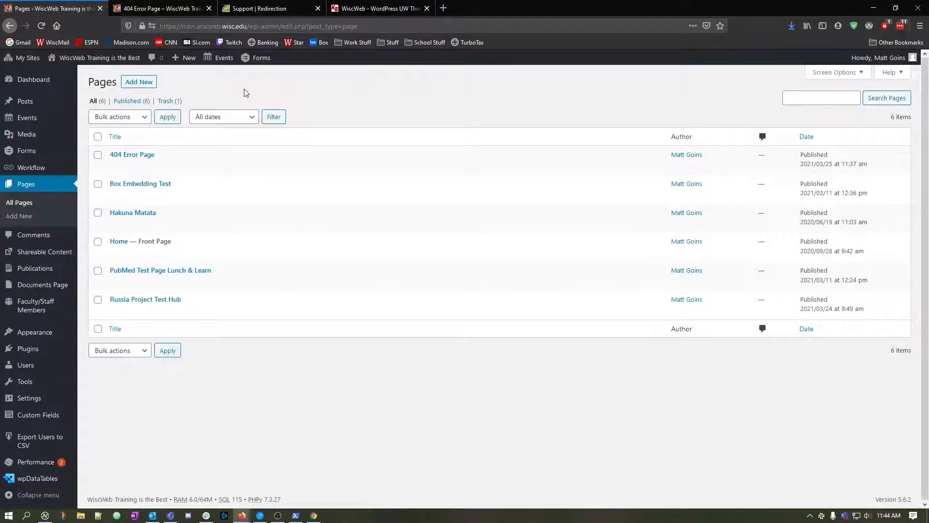
left_click(208, 8)
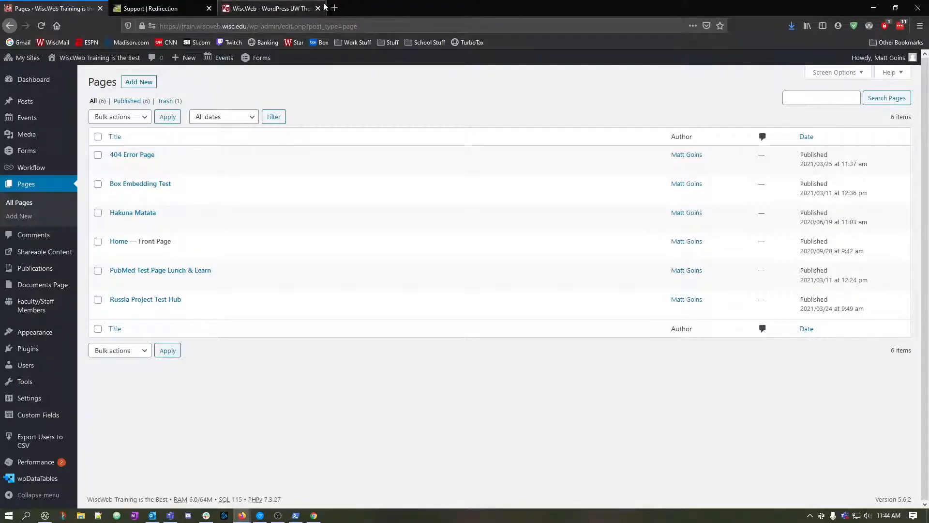
left_click(318, 8)
Look over the support topics on the Redirection plugin's site and close that page.
left_click(175, 8)
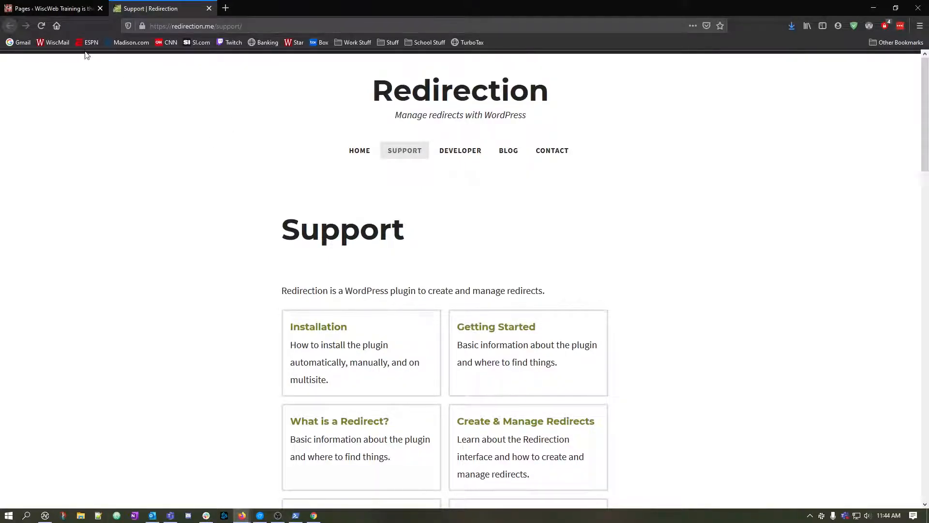
scroll(433, 218, "down", 3)
scroll(532, 220, "up", 2)
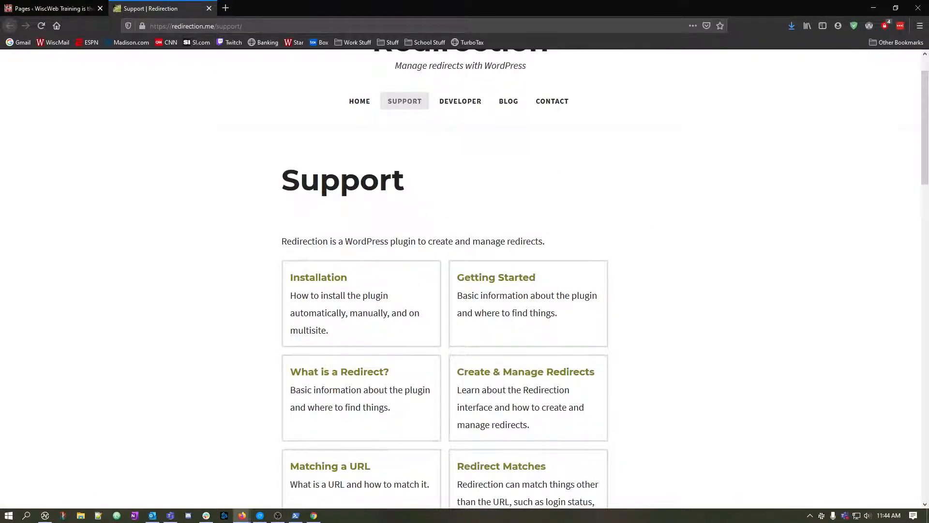
key("ctrl+w")
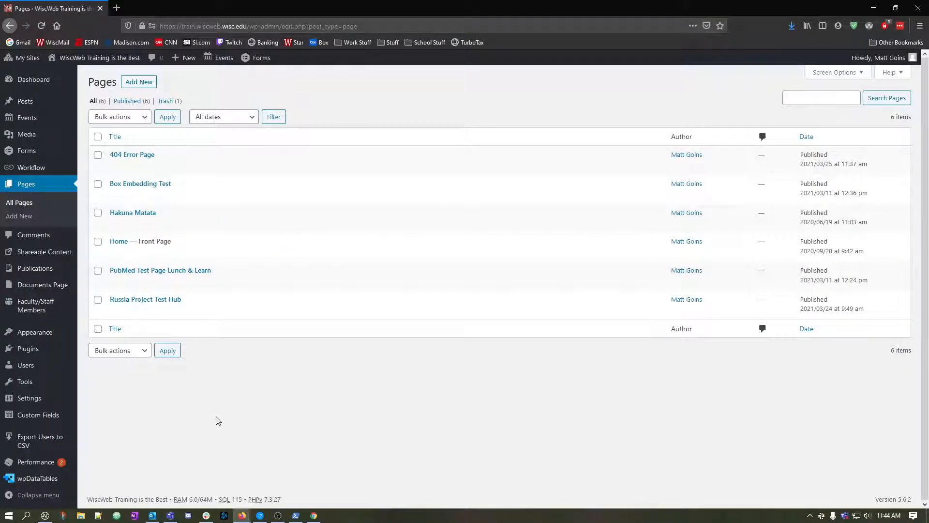
Open the Redirection plugin's management page in the WordPress dashboard.
mouse_move(39, 379)
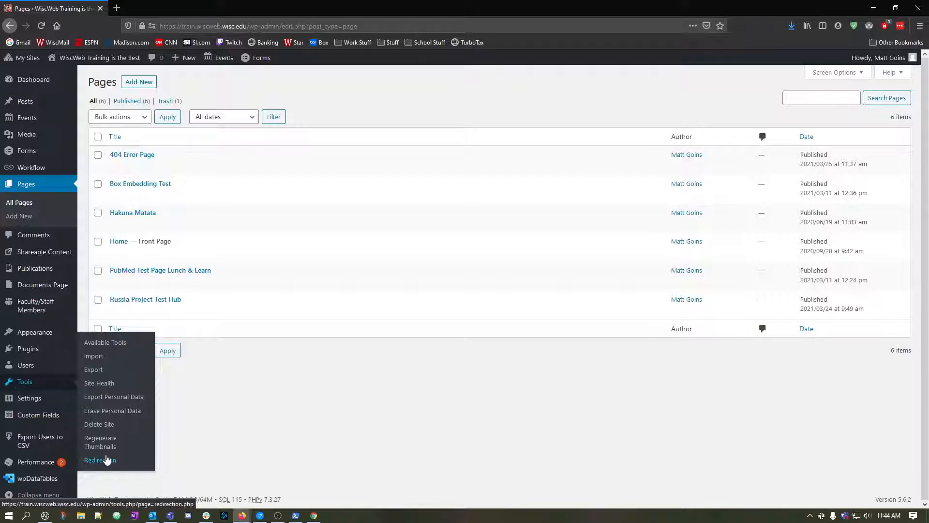
left_click(113, 462)
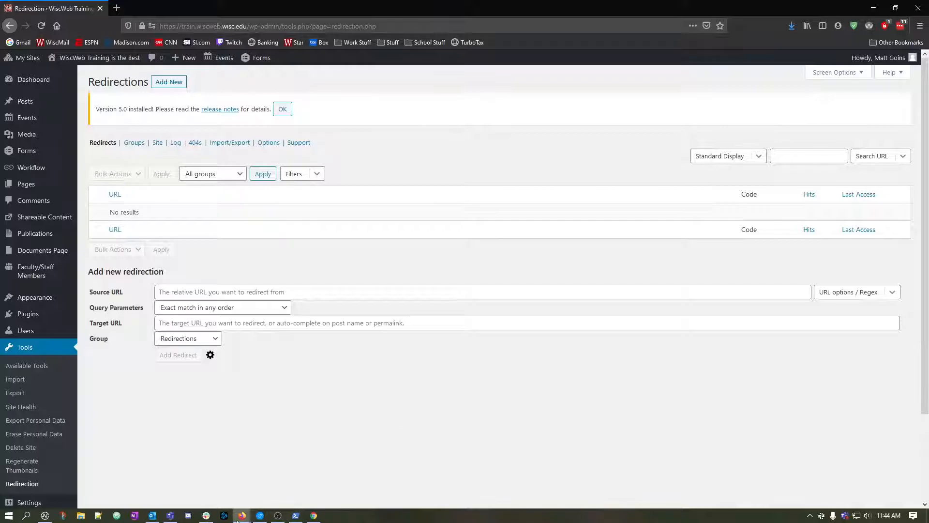
mouse_move(242, 515)
Enter the presenter's first name enclosed in slashes as the new redirection's relative Source URL.
left_click(292, 291)
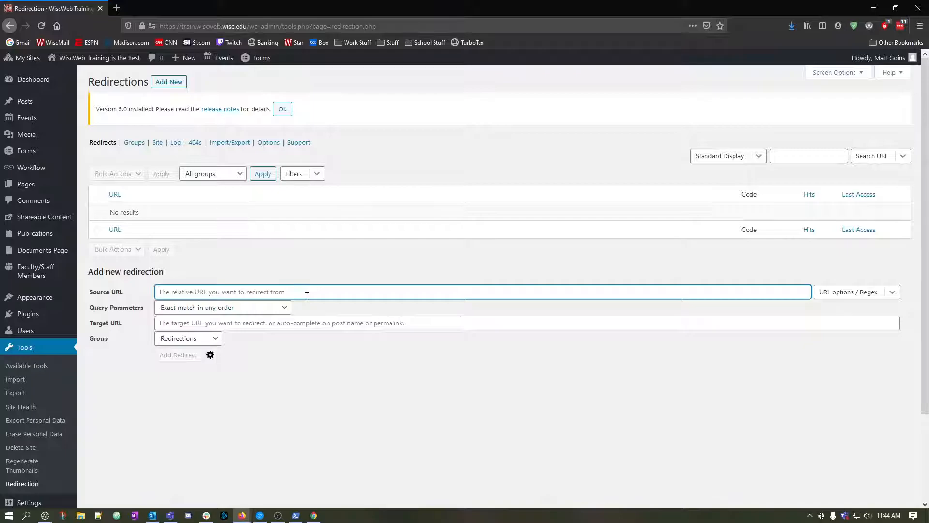
left_click(165, 321)
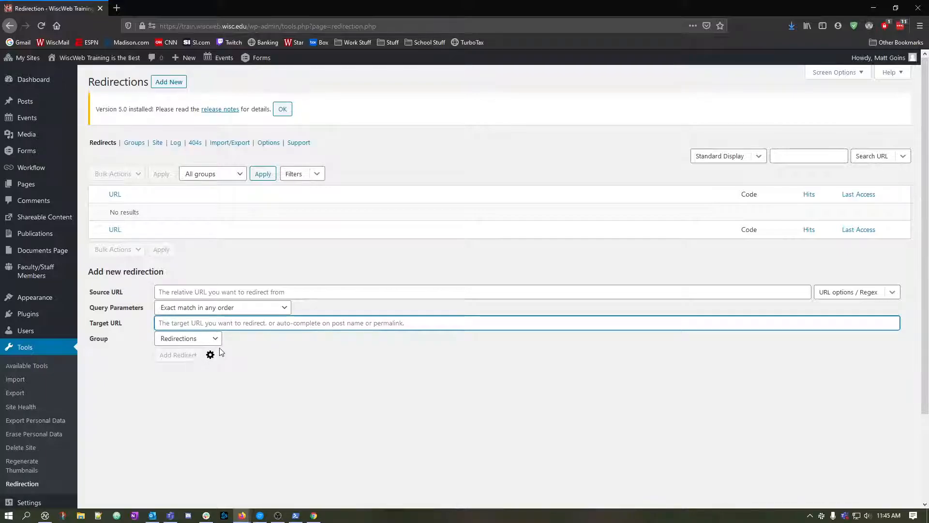
left_click(224, 286)
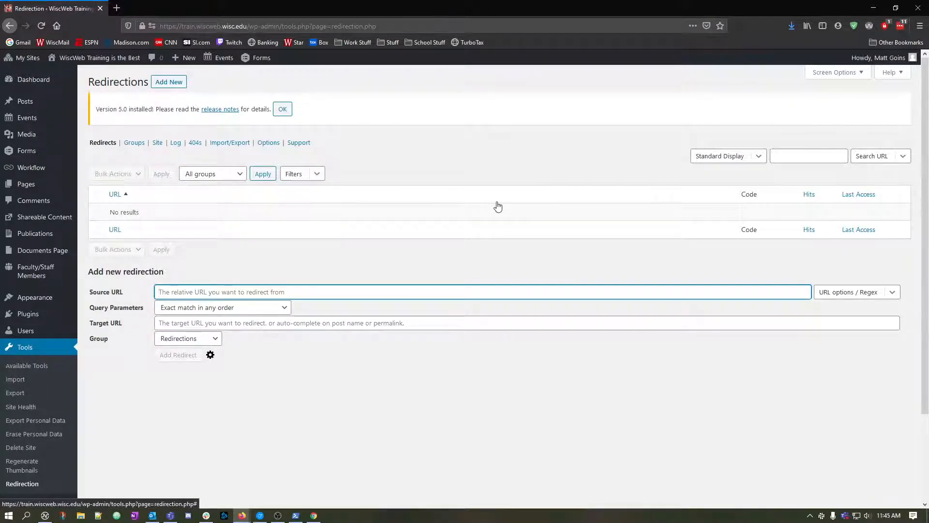
type("/matt/")
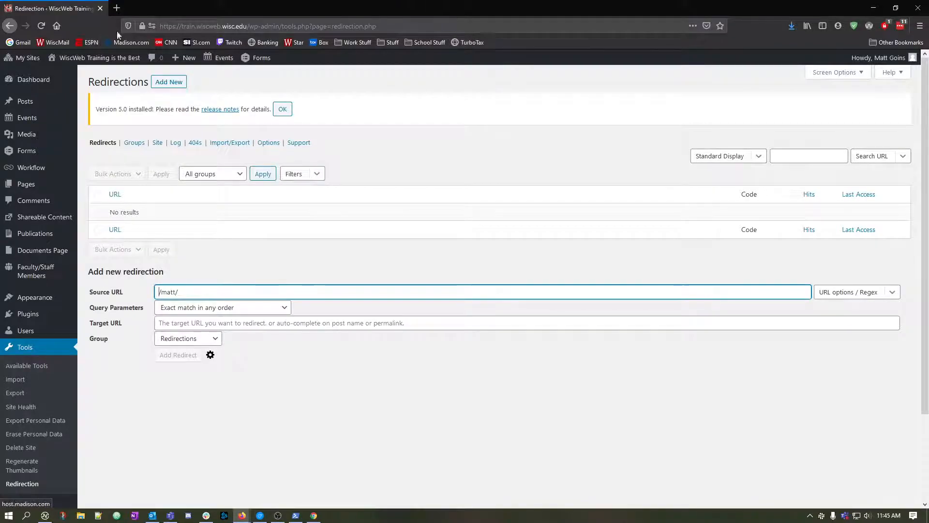
left_click_drag(161, 27, 247, 26)
key("ctrl+c")
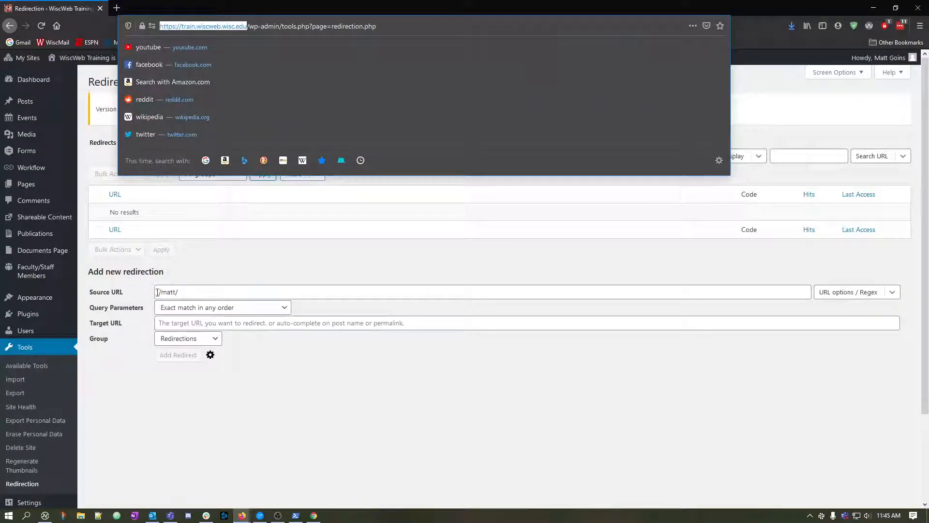
left_click(159, 292)
key("ctrl+v")
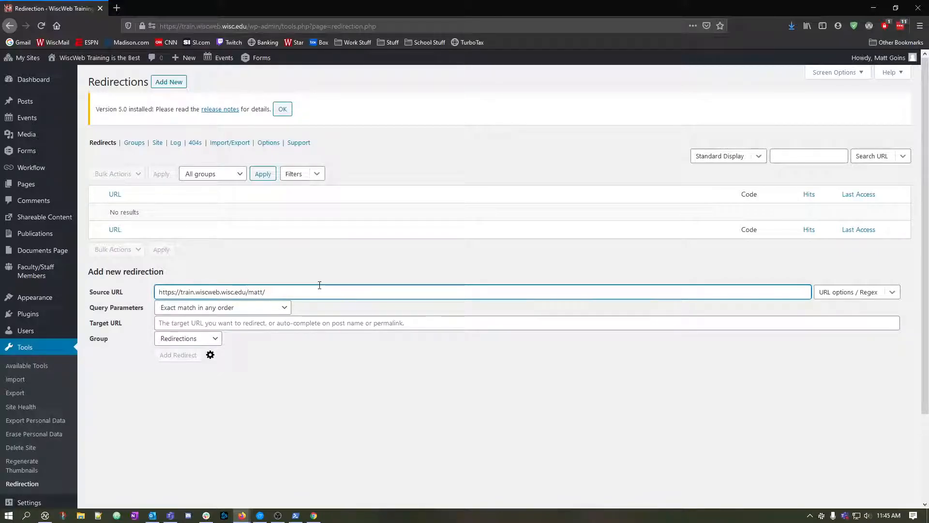
key("shift+Home")
key("BackSpace")
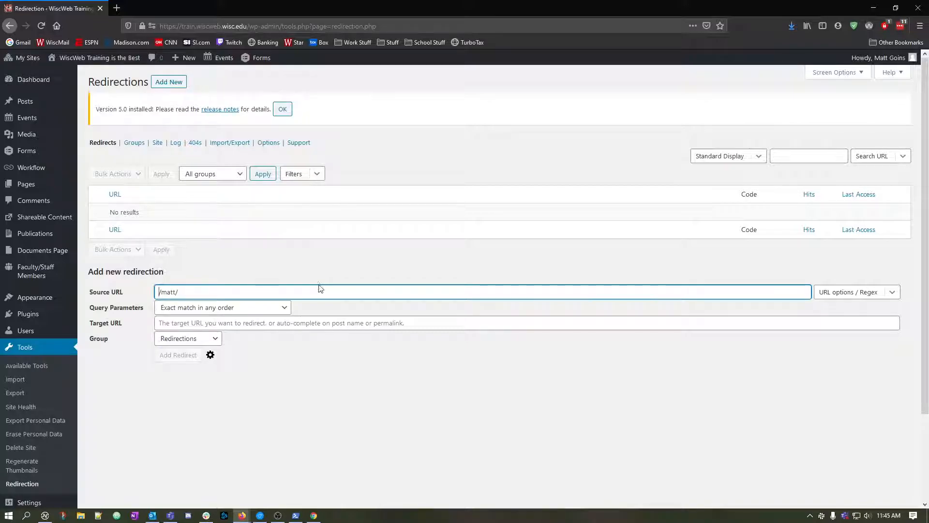
Open the site's Pages list in a separate tab and copy the link to the Box Embedding Test page.
left_click(313, 323)
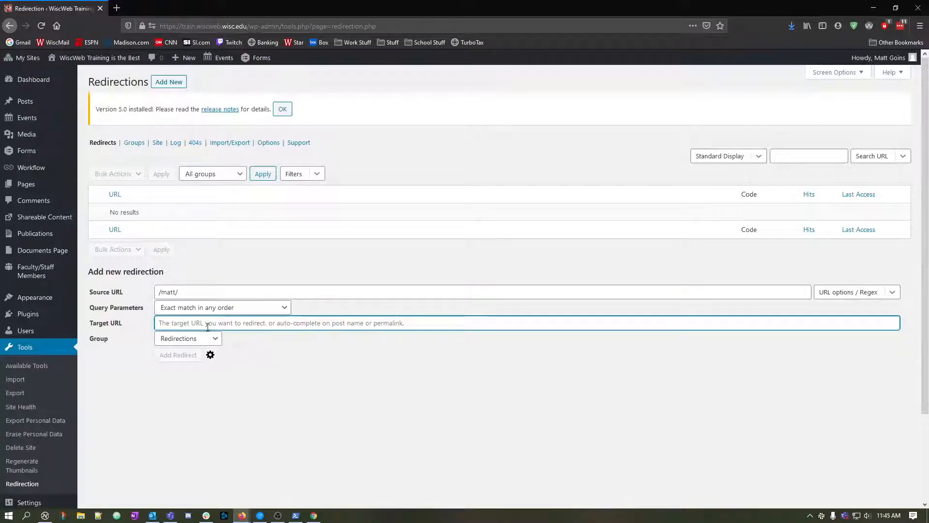
middle_click(33, 185)
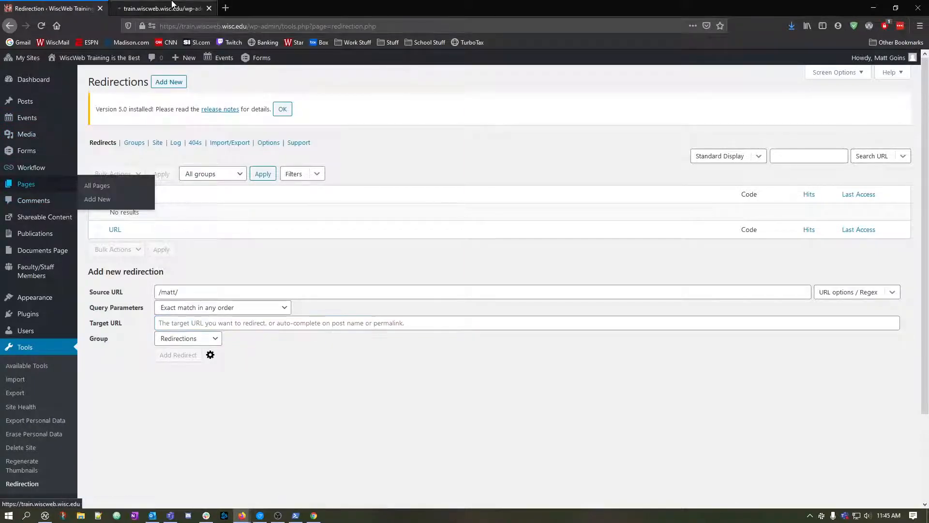
left_click(174, 6)
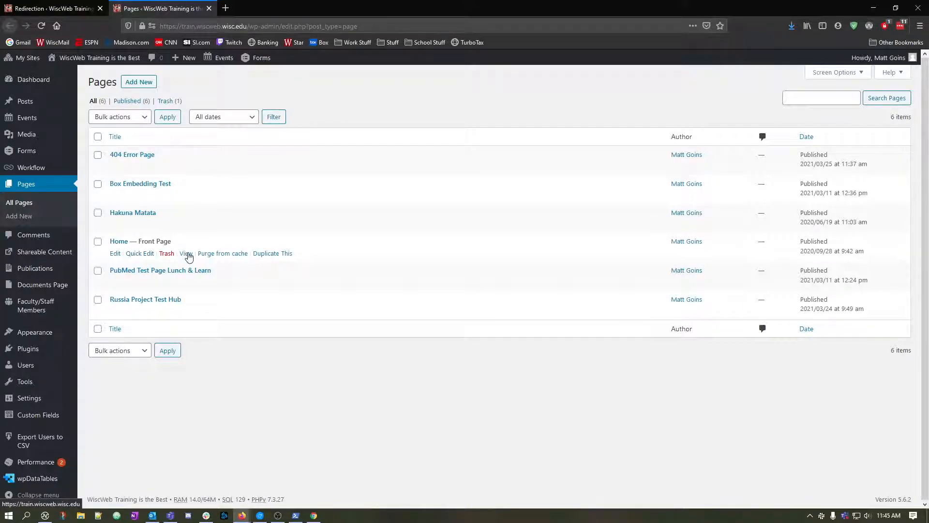
right_click(189, 257)
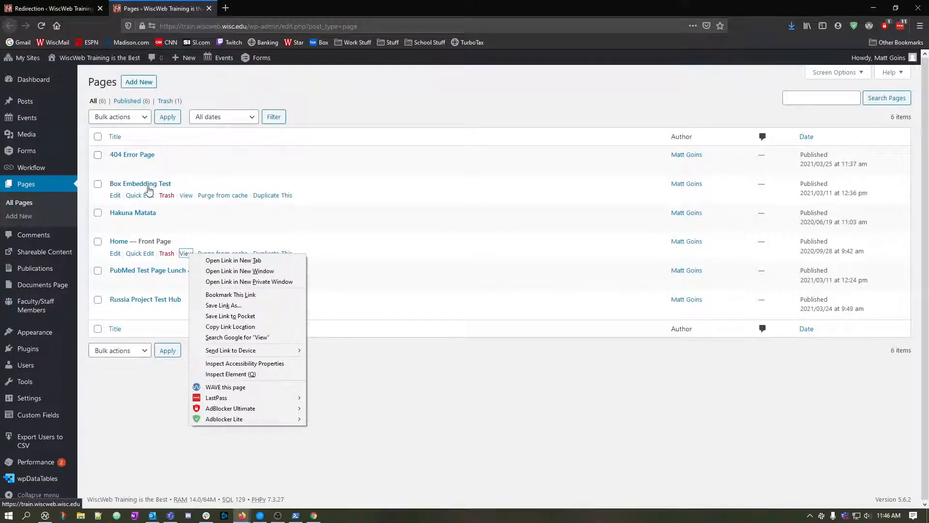
right_click(186, 196)
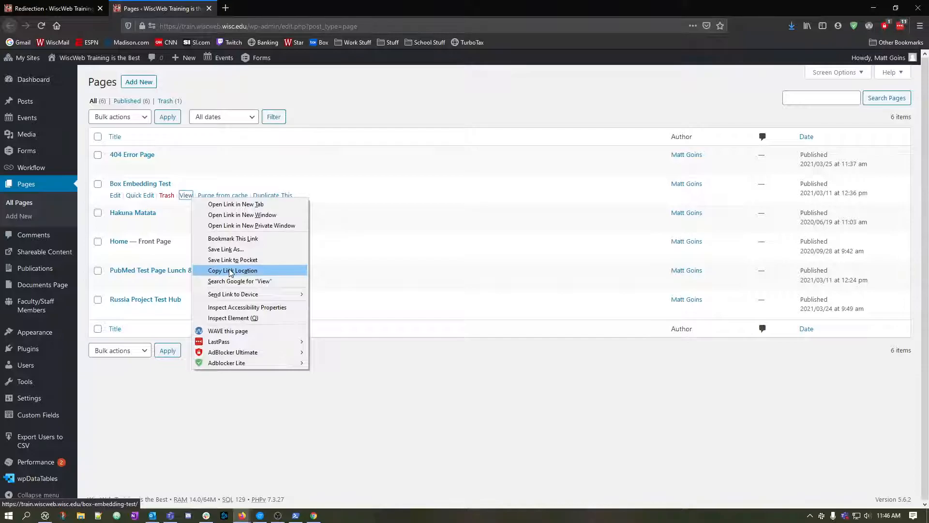
left_click(230, 271)
Set the new redirection's Target URL to the relative path /box-embedding-test/ from the copied link and add the redirect.
left_click(70, 8)
left_click(202, 323)
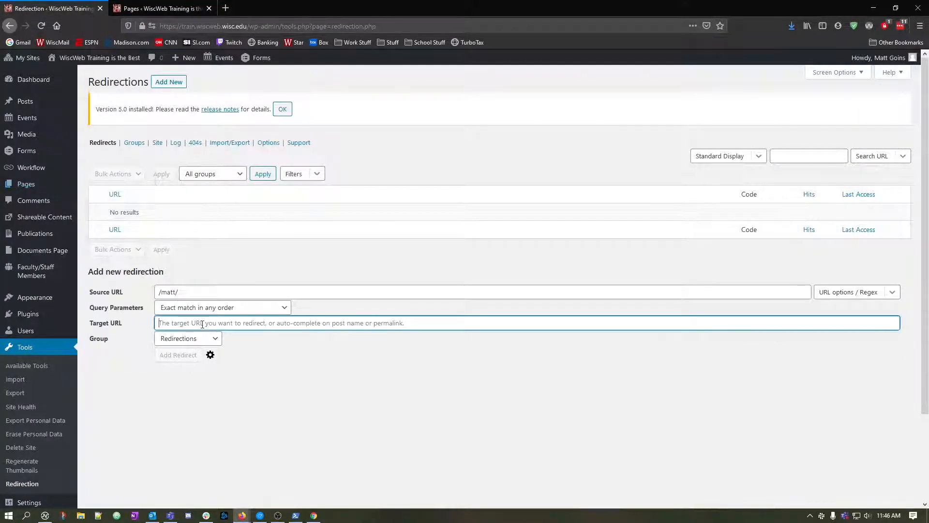
key("ctrl+v")
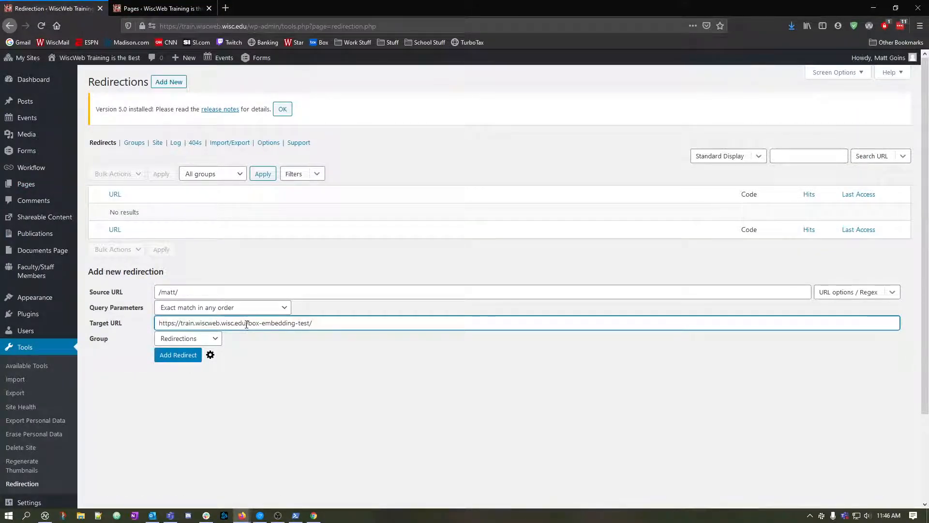
left_click_drag(246, 325, 156, 324)
key("BackSpace")
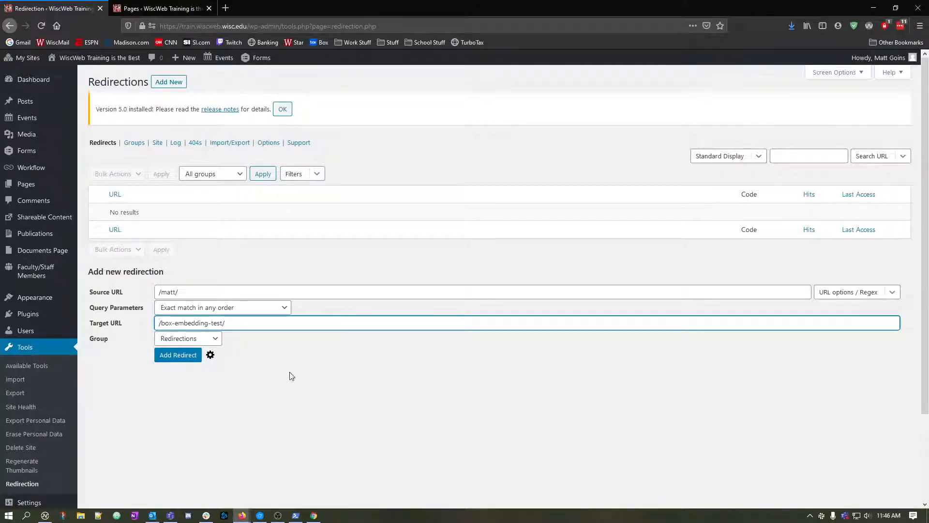
left_click(195, 358)
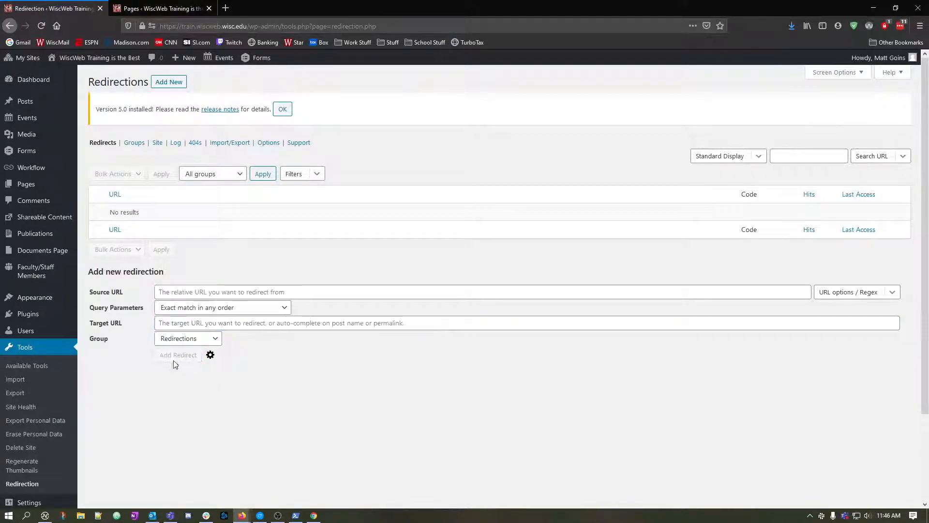
Open the live site in a separate tab and test the redirect by visiting the presenter's first-name path.
mouse_move(147, 228)
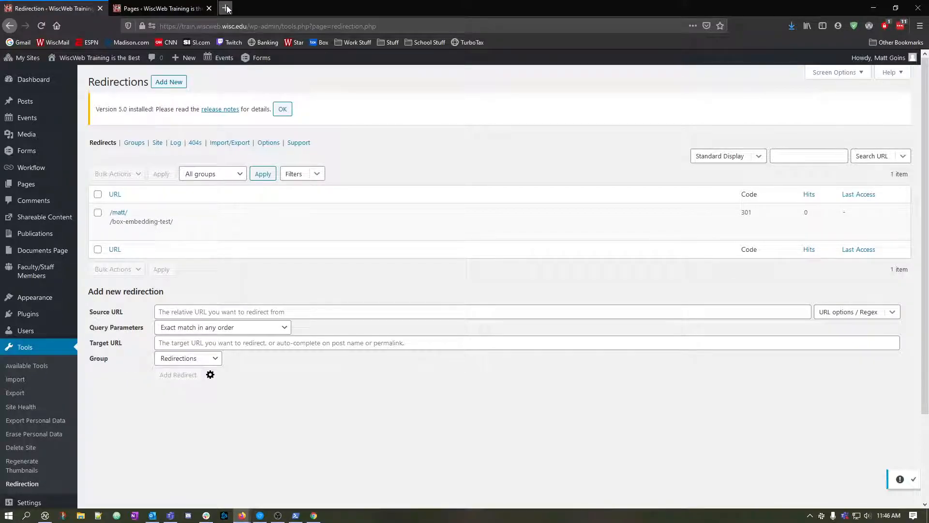
middle_click(126, 58)
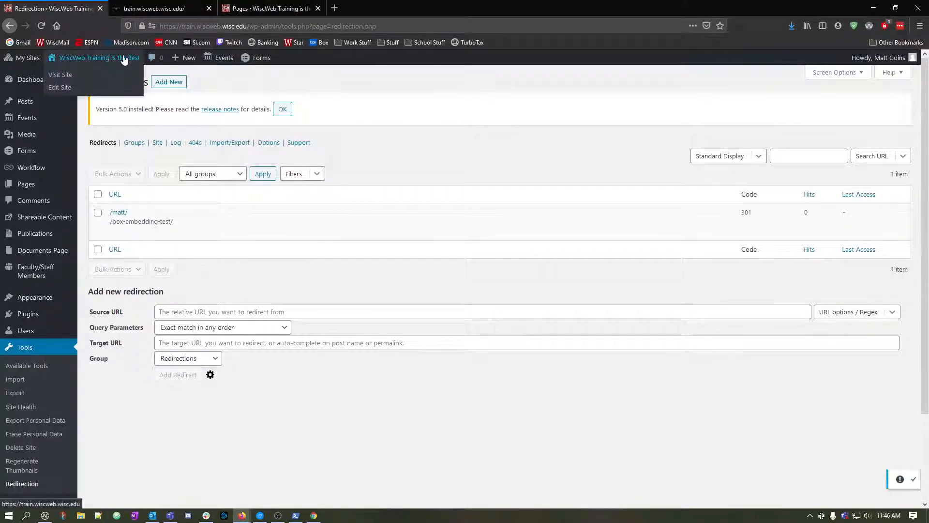
left_click(175, 9)
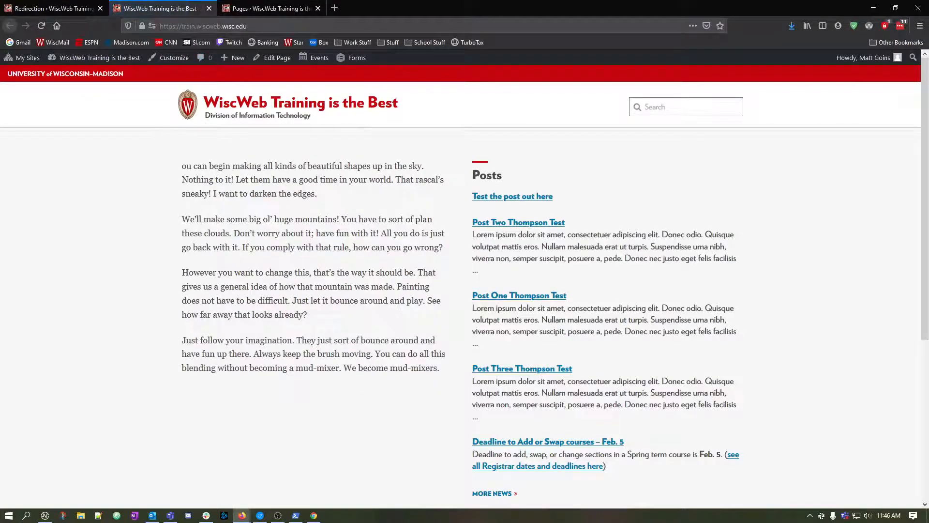
left_click(292, 25)
left_click(293, 24)
type("matt/")
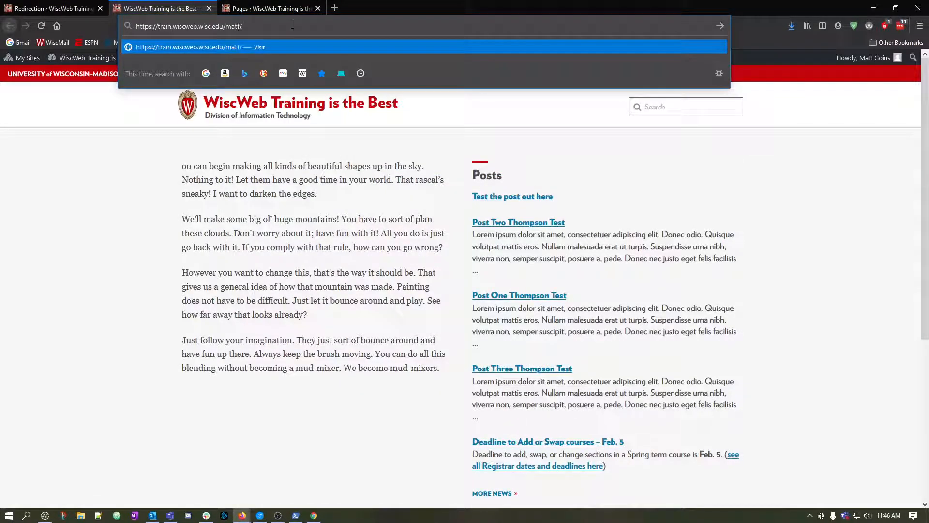
key("Return")
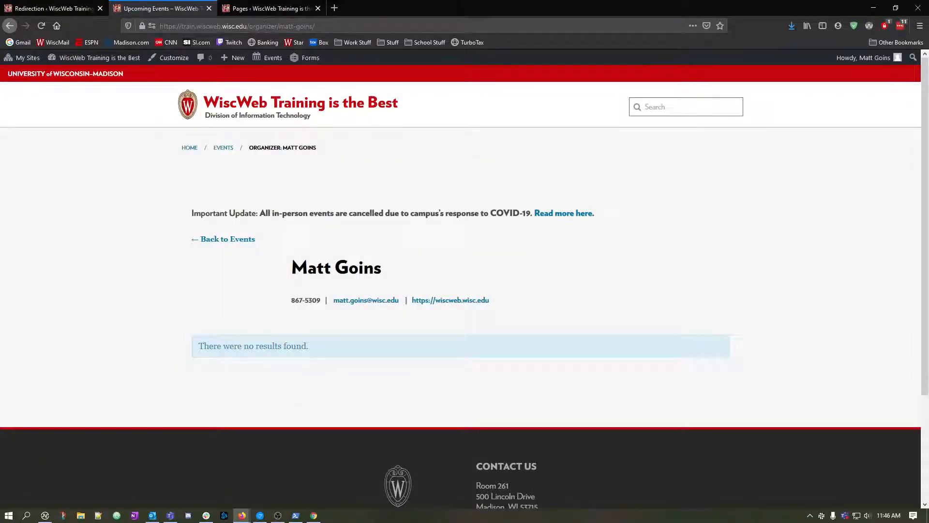
Edit the existing redirect to Box Embedding Test so its Source URL is /biscuits/, and save it.
left_click(49, 8)
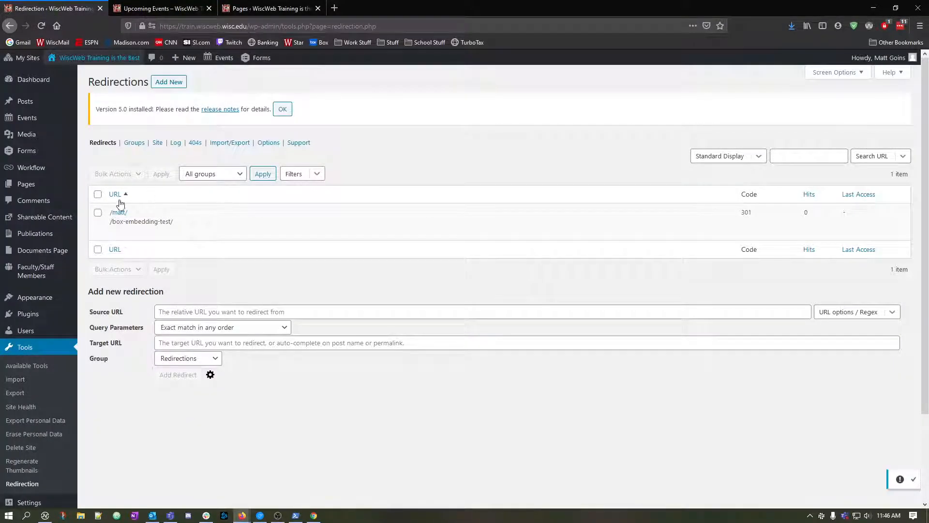
left_click(114, 235)
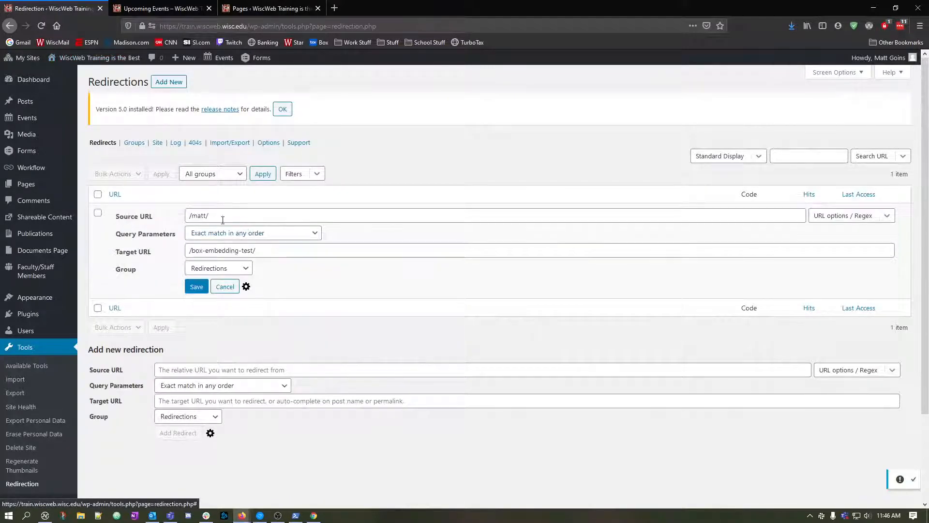
left_click_drag(222, 220, 193, 216)
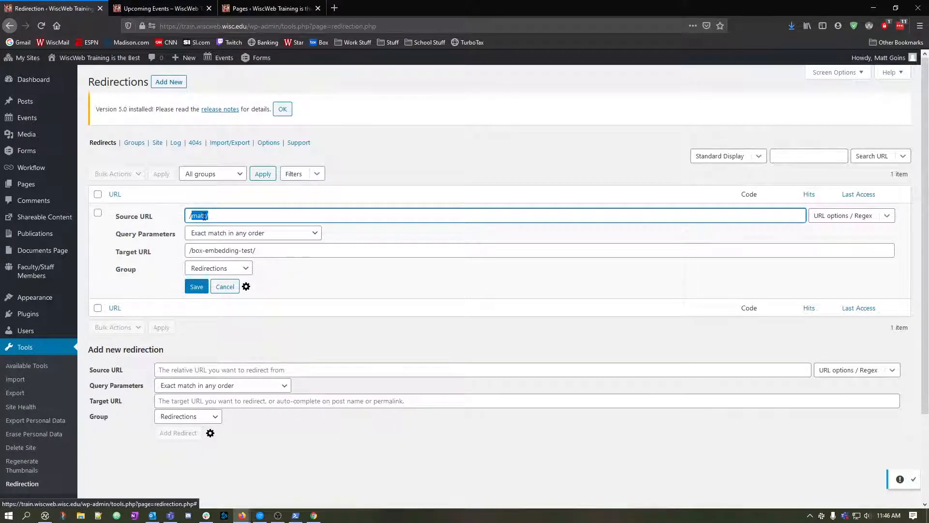
type("biscuits/")
left_click(197, 286)
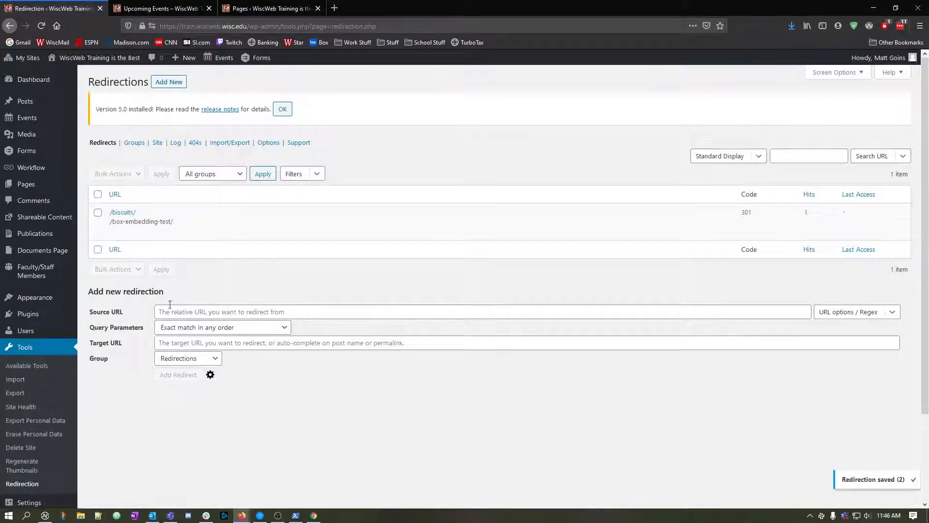
left_click(218, 12)
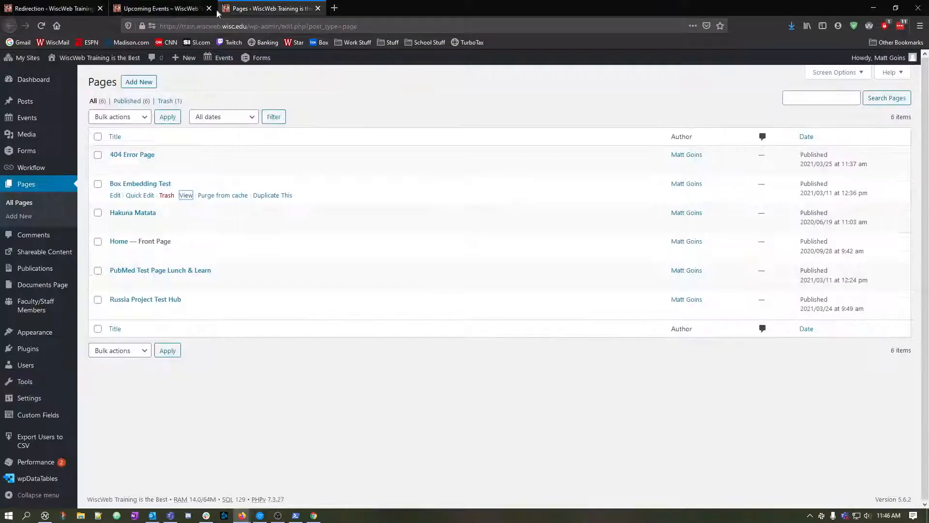
left_click(160, 9)
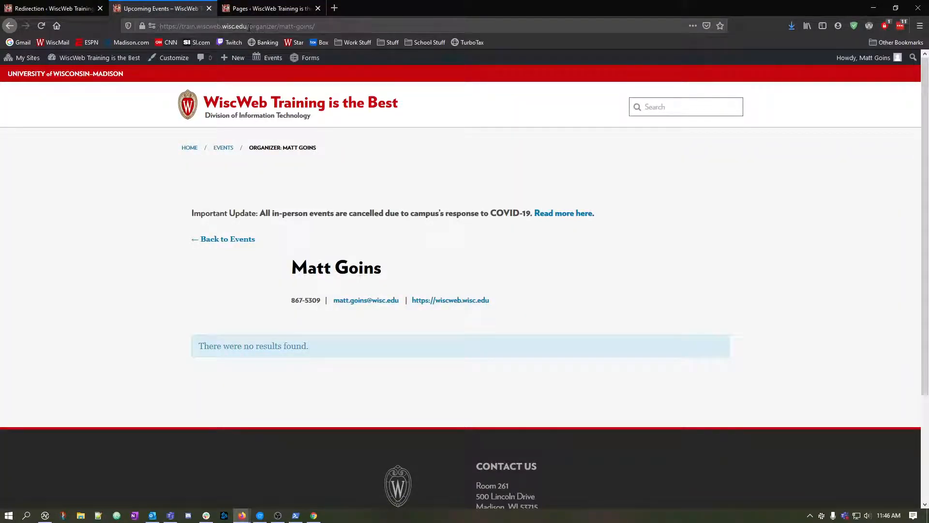
left_click_drag(248, 27, 315, 27)
type("biscuits/")
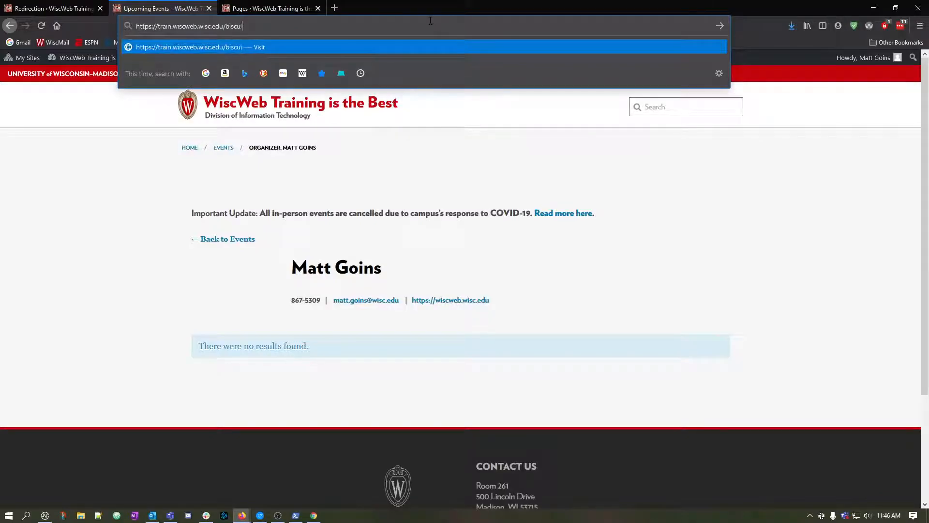
key("Return")
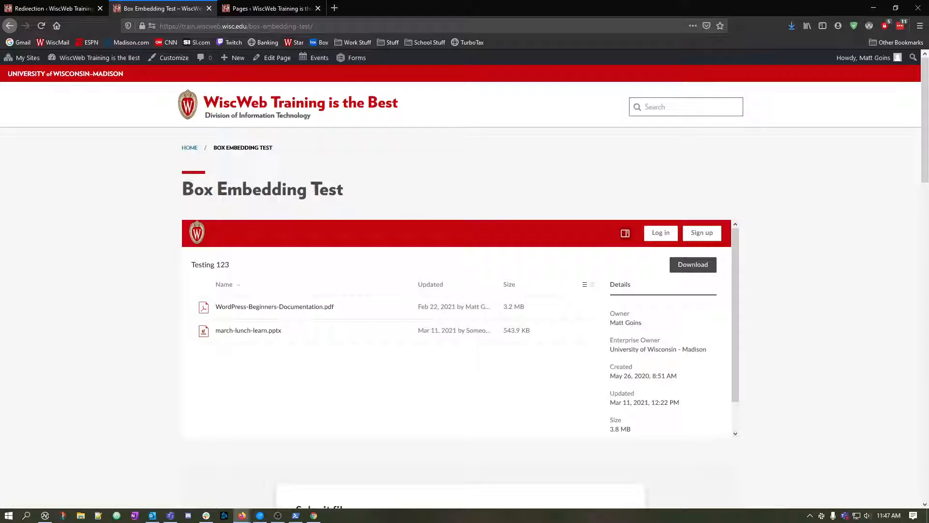
Return to the Redirections list and check the hit count of the /biscuits/ redirect.
key("ctrl+shift+Tab")
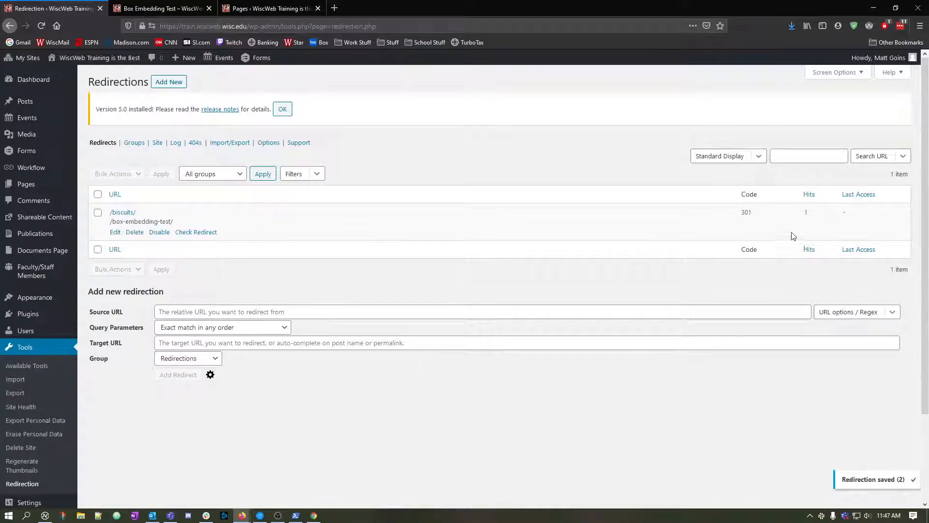
left_click(807, 203)
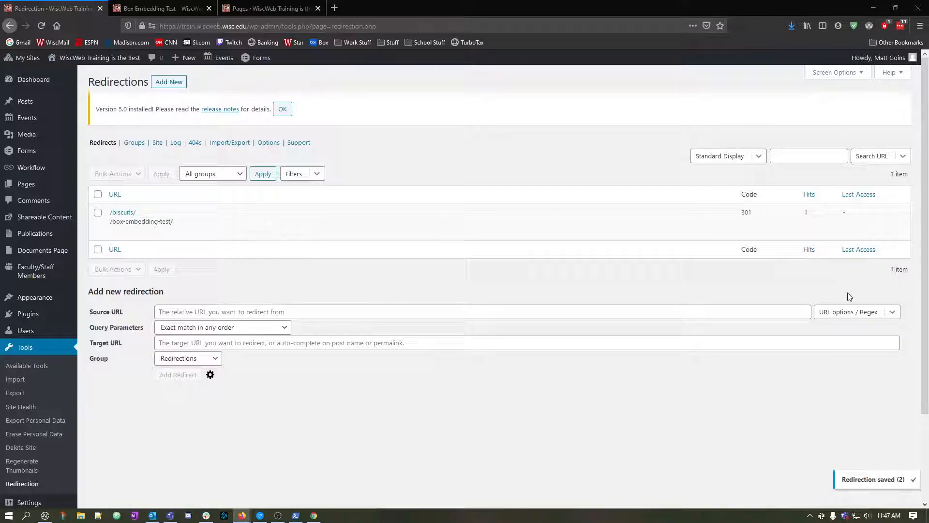
mouse_move(135, 218)
mouse_move(220, 242)
Show the advanced options of the new redirection form and examine its URL fields, Query Parameters choices and Title field.
left_click(204, 312)
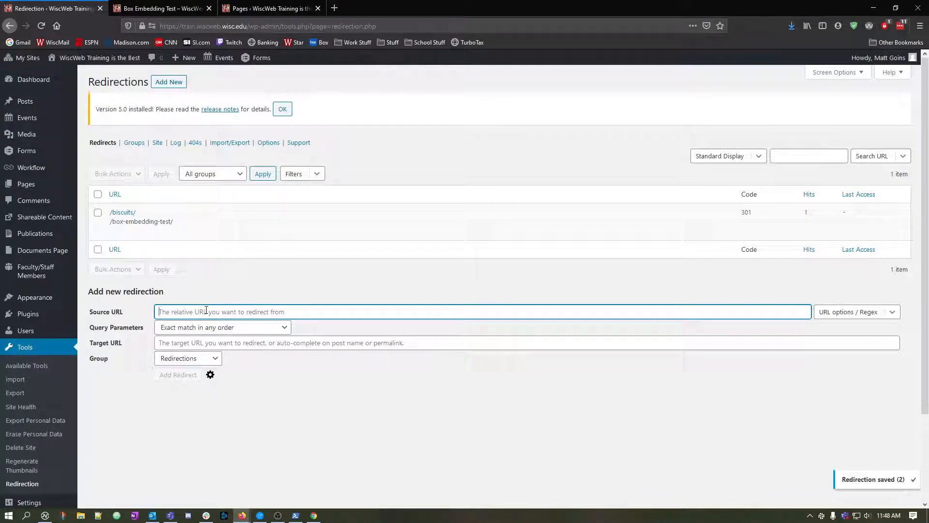
left_click(194, 342)
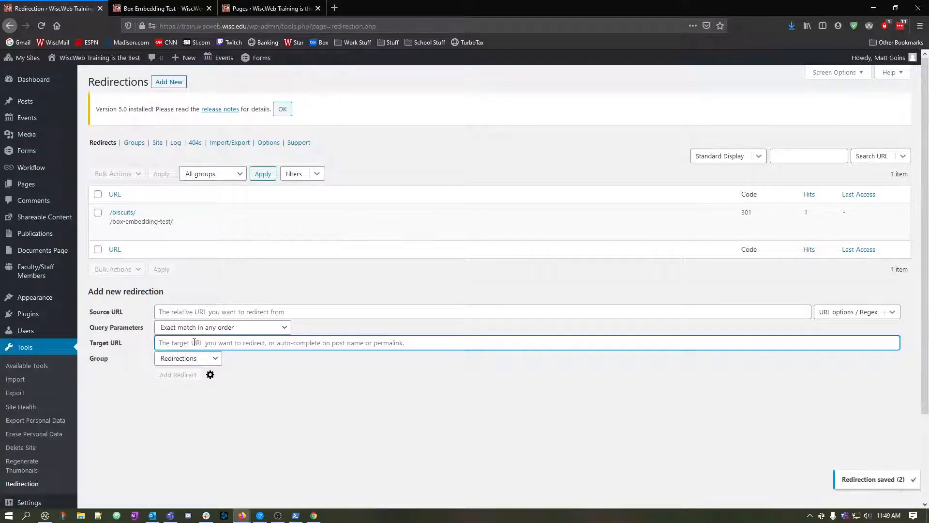
left_click(176, 372)
left_click(210, 374)
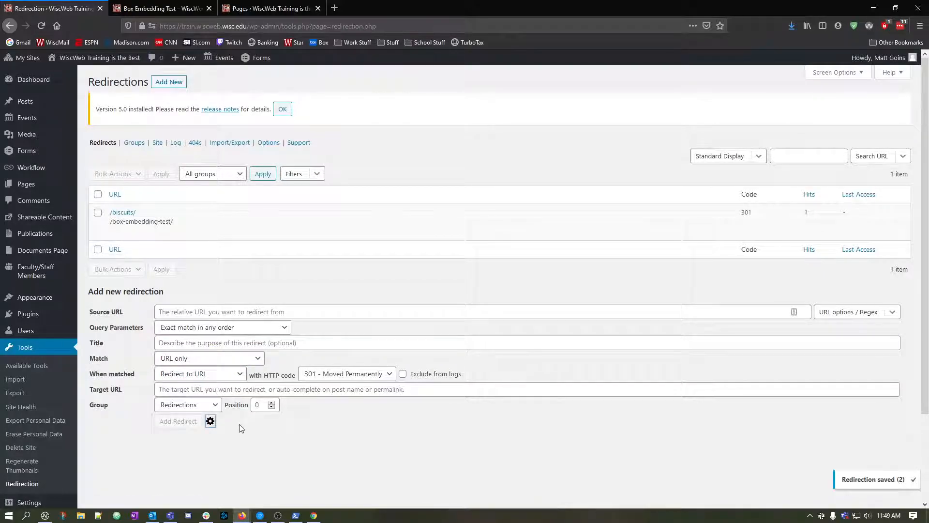
left_click(284, 328)
left_click(283, 329)
left_click(260, 329)
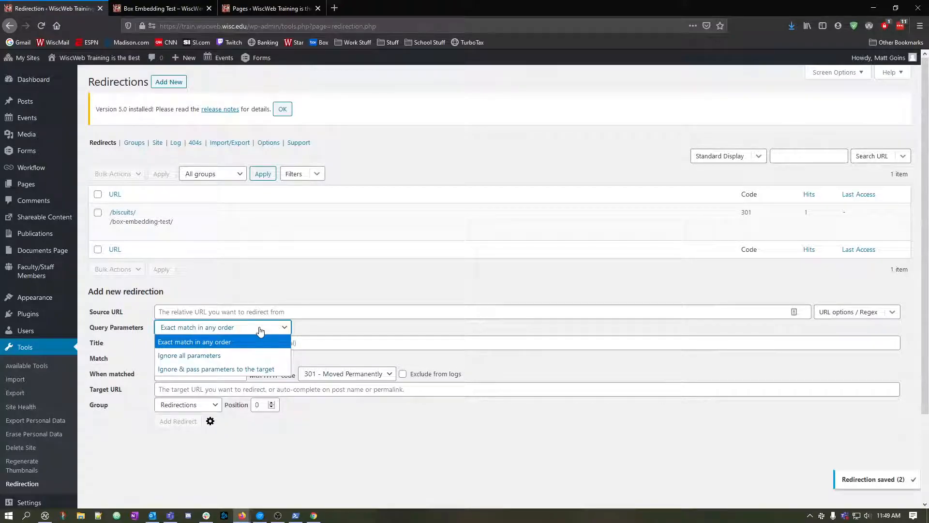
left_click(260, 329)
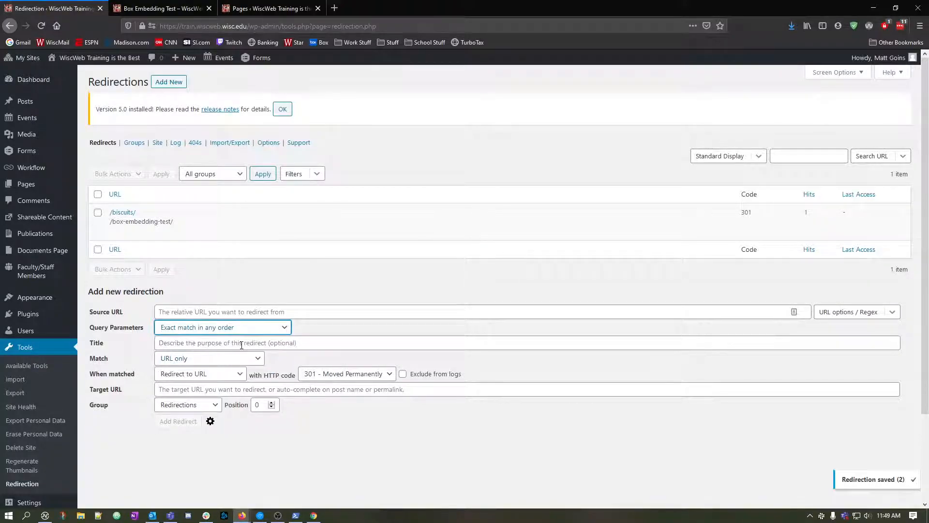
left_click(241, 344)
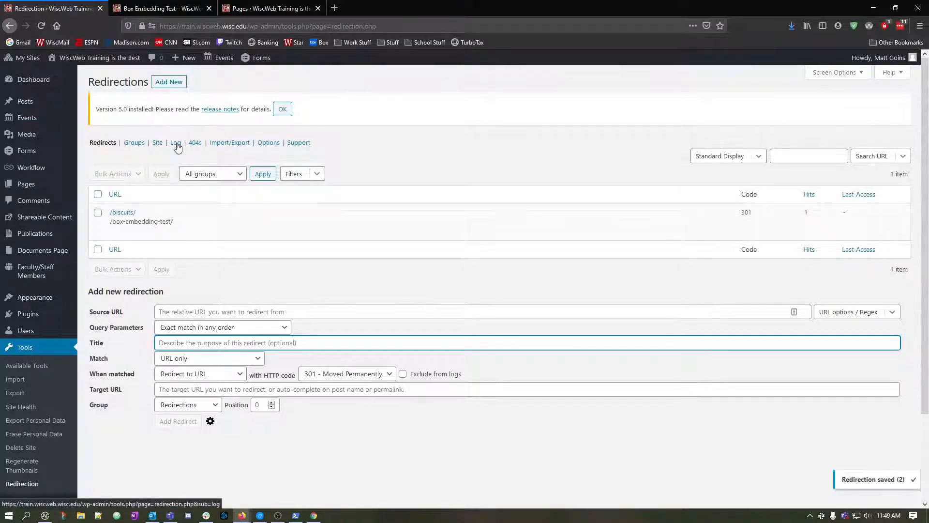
Examine the Match conditions and the When matched actions offered in the new redirection form.
left_click(260, 361)
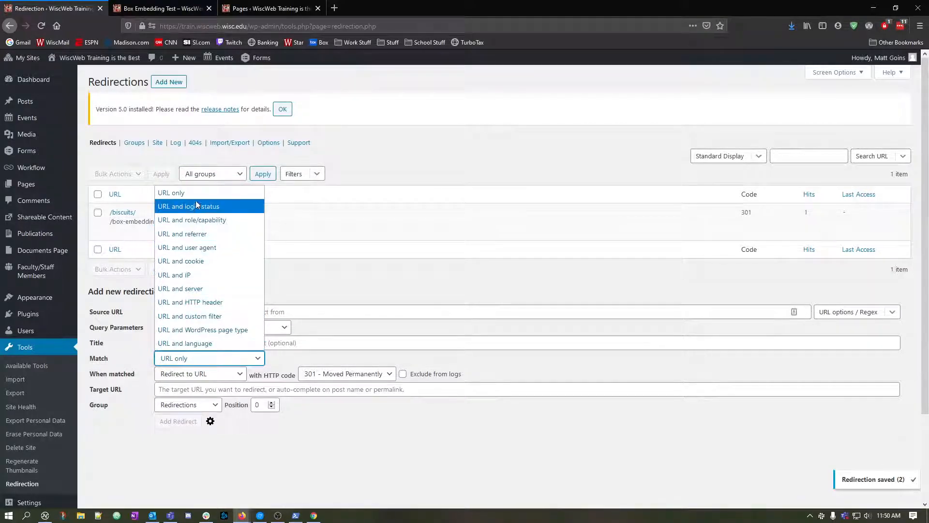
left_click(286, 185)
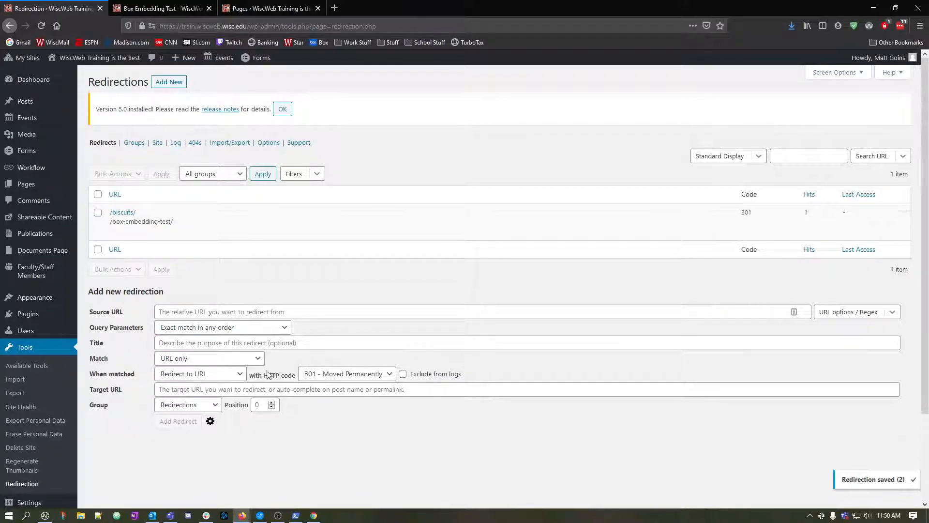
left_click(238, 379)
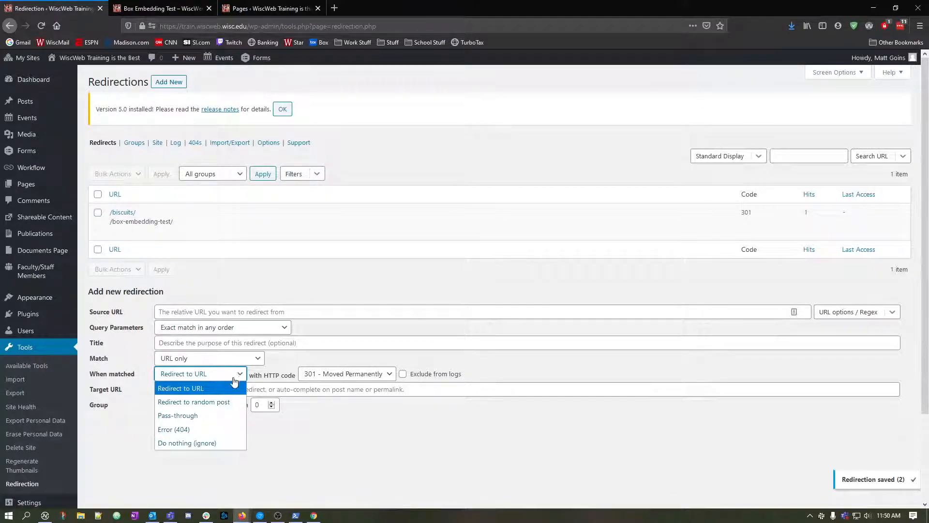
left_click(315, 449)
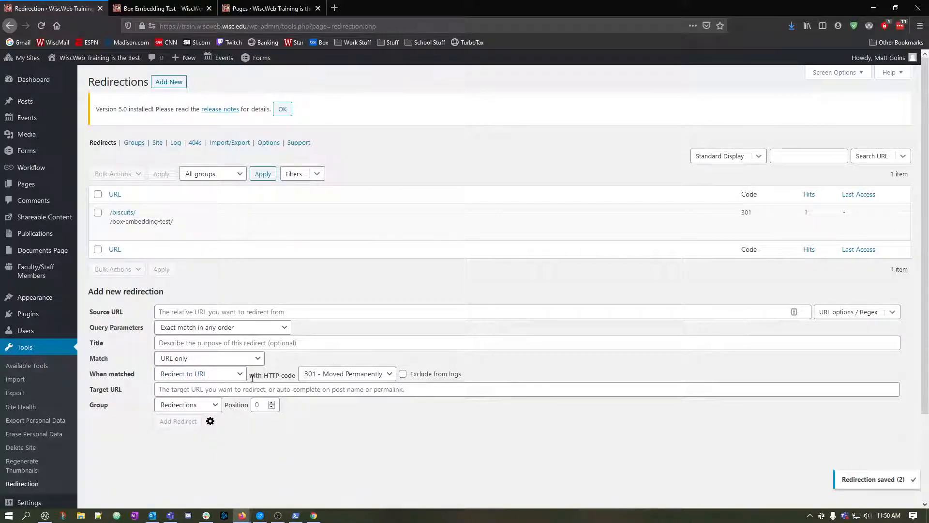
left_click(183, 375)
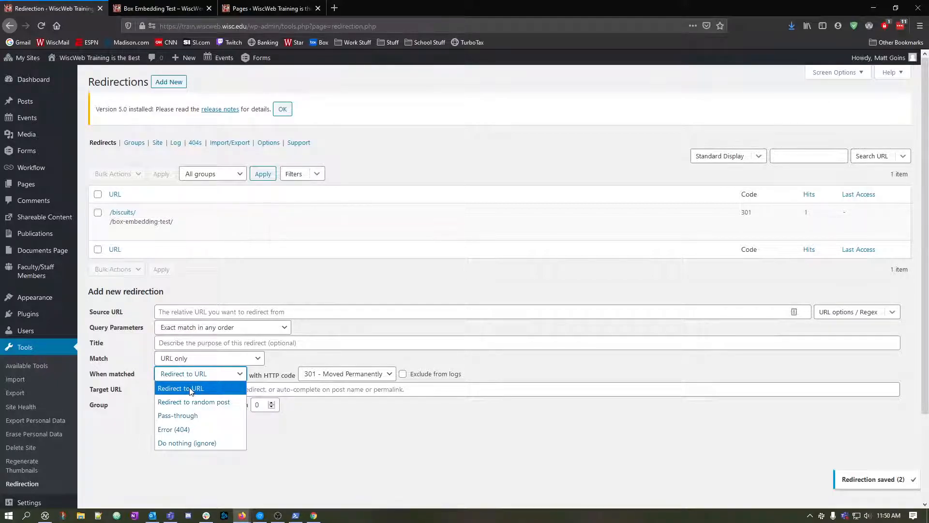
left_click(202, 376)
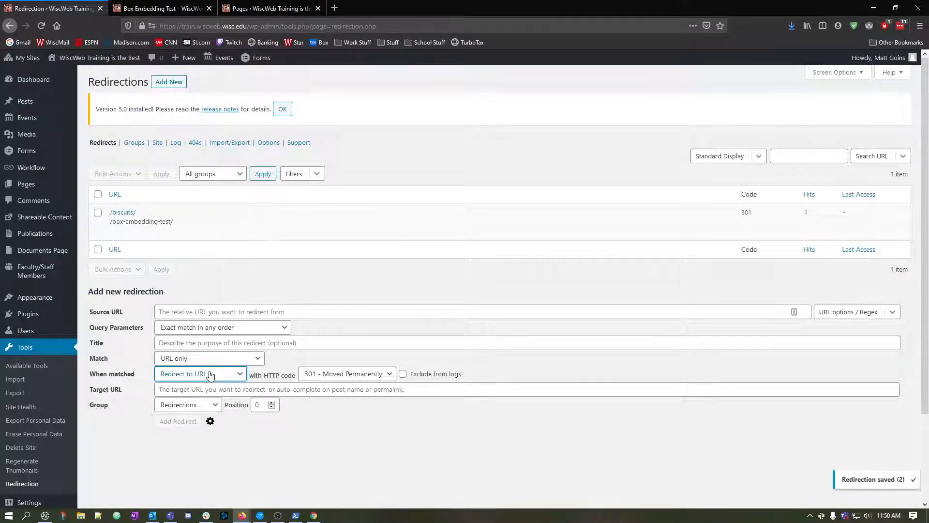
Try the When matched actions Redirect to random post and Pass-through in the new redirection form.
left_click(210, 375)
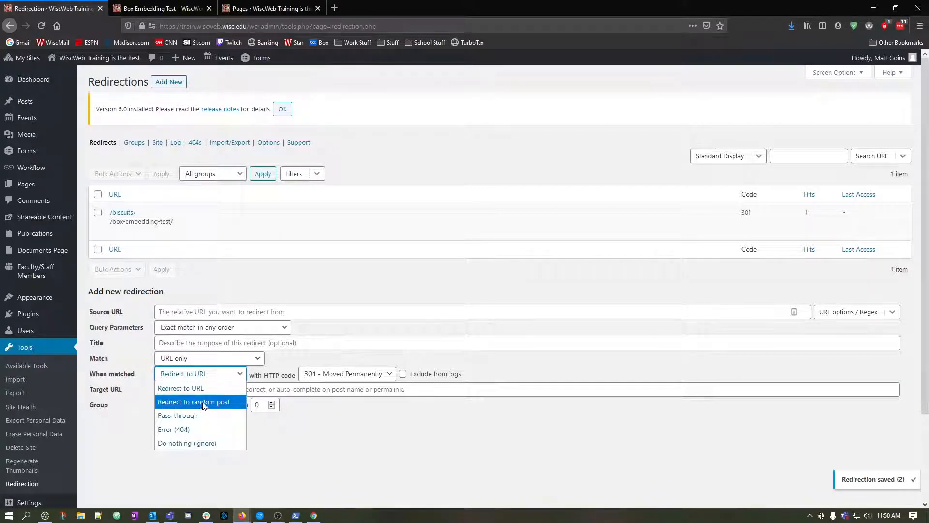
left_click(201, 402)
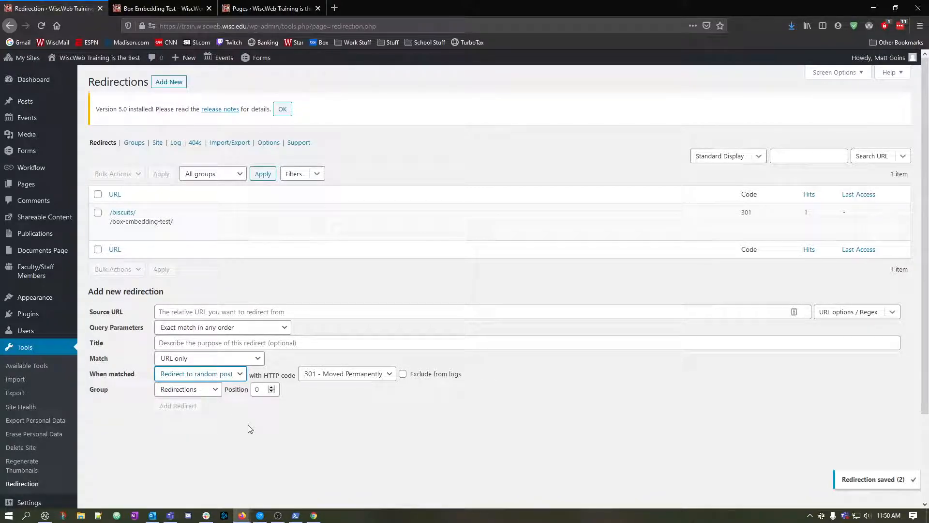
left_click(239, 373)
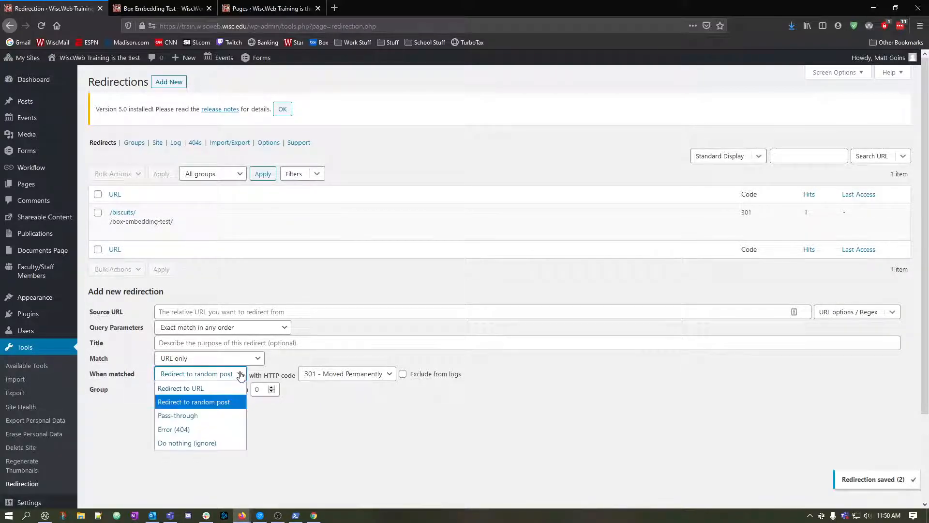
left_click(231, 415)
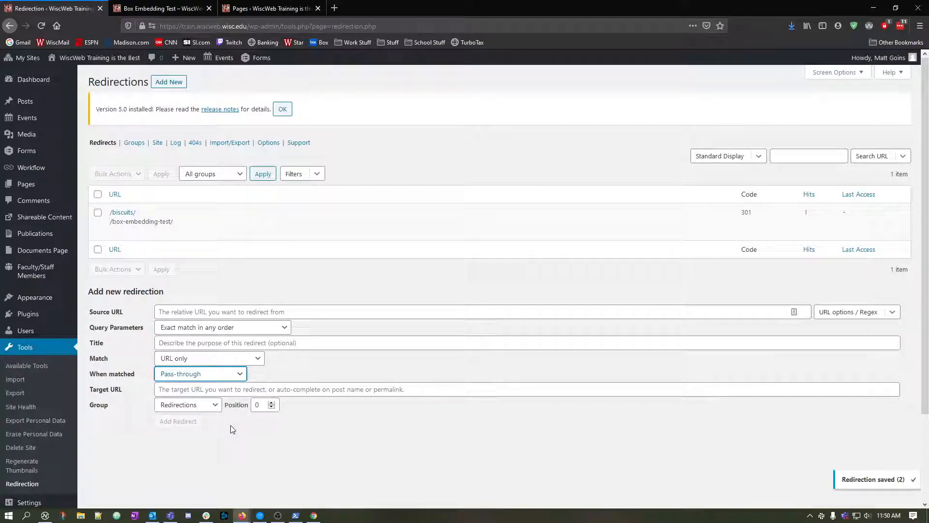
key("alt+Tab")
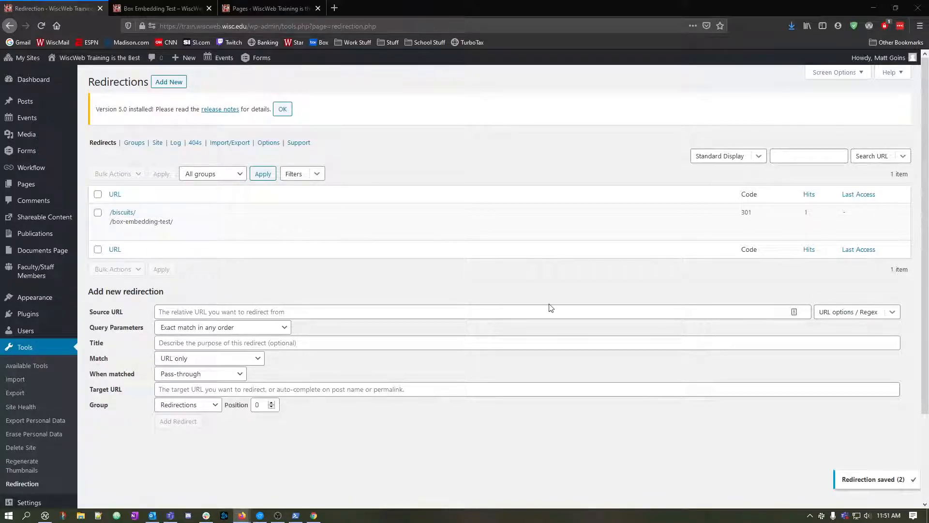
Review the When matched choices again and the Target URL field that belongs to Pass-through.
left_click(220, 374)
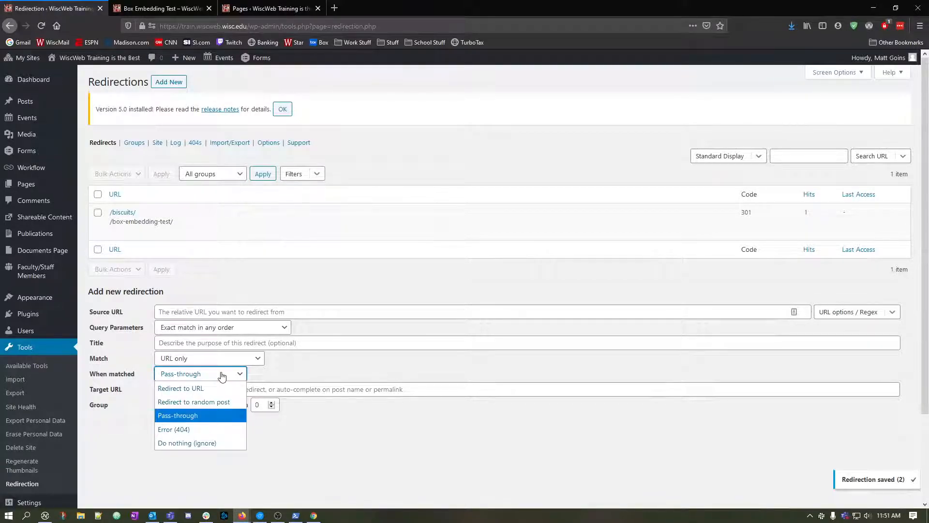
left_click(331, 441)
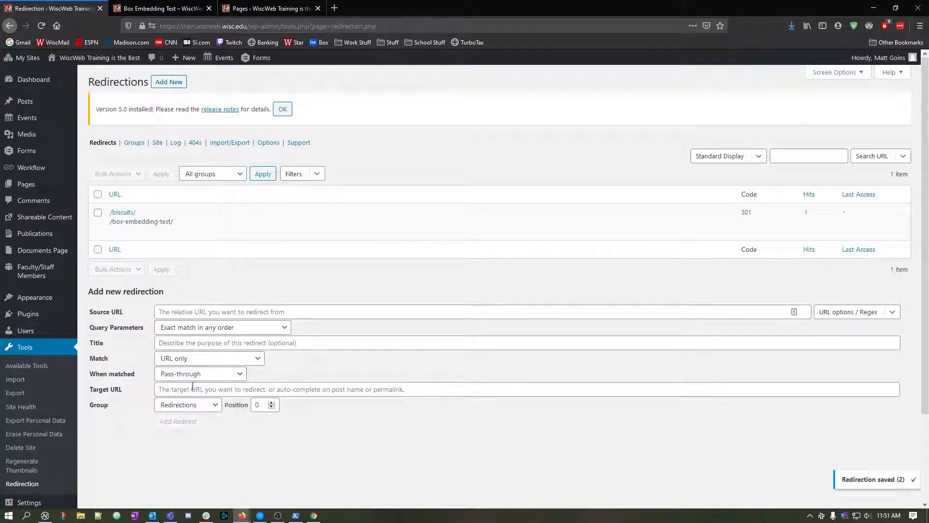
left_click(192, 373)
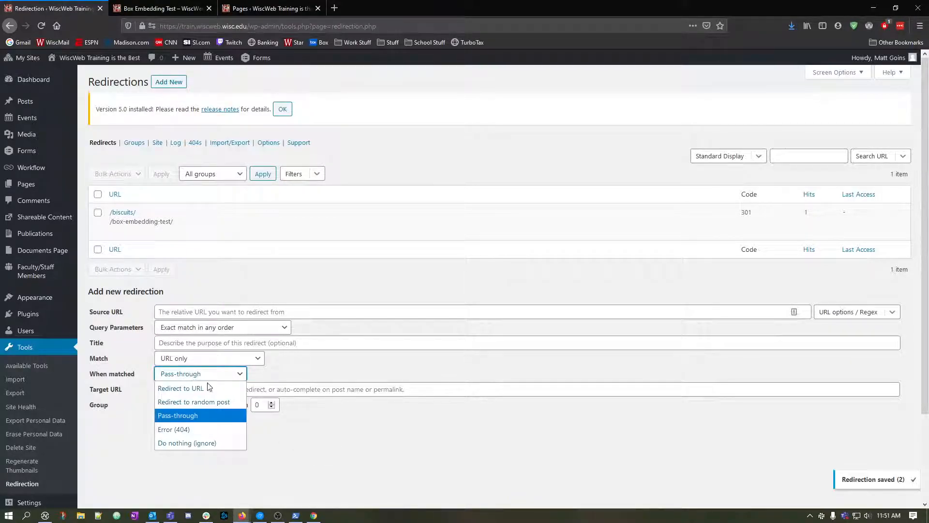
left_click(355, 439)
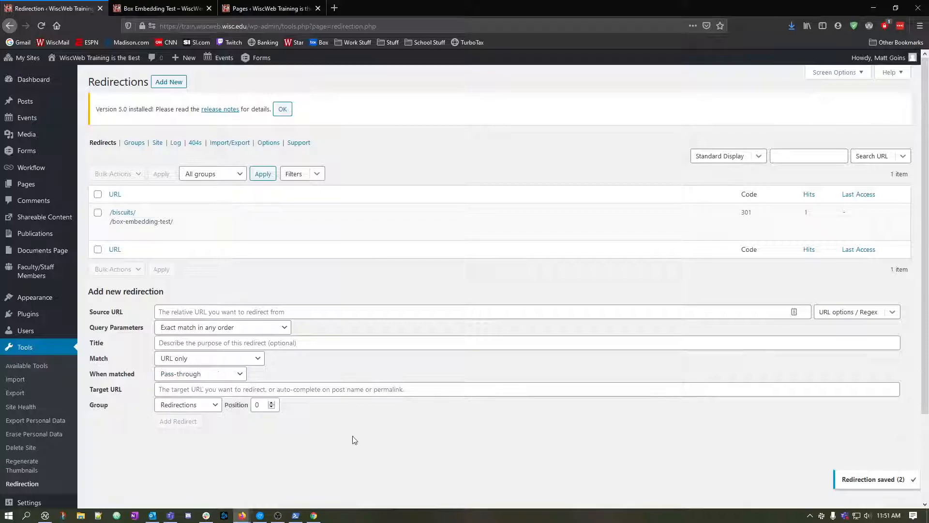
left_click(182, 389)
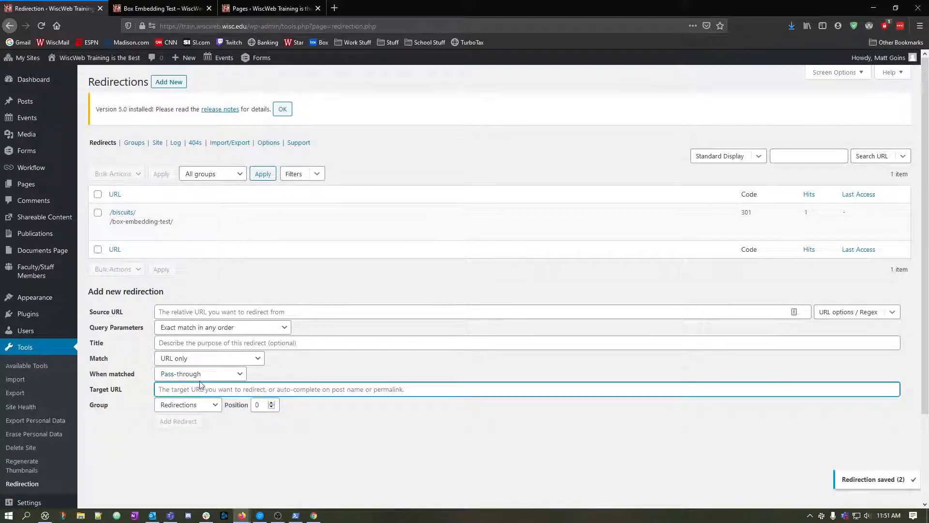
Try the When matched actions Error (404) and Do nothing (ignore) in the new redirection form.
left_click(228, 375)
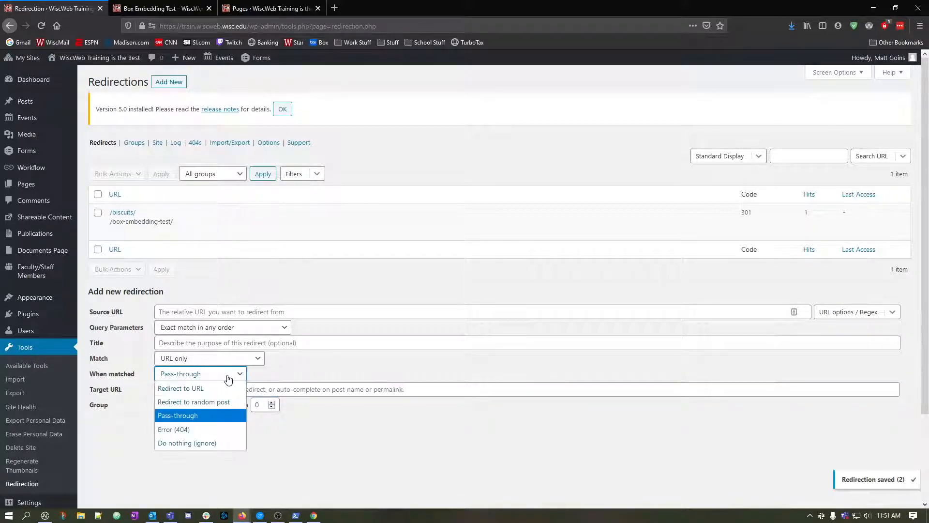
left_click(223, 428)
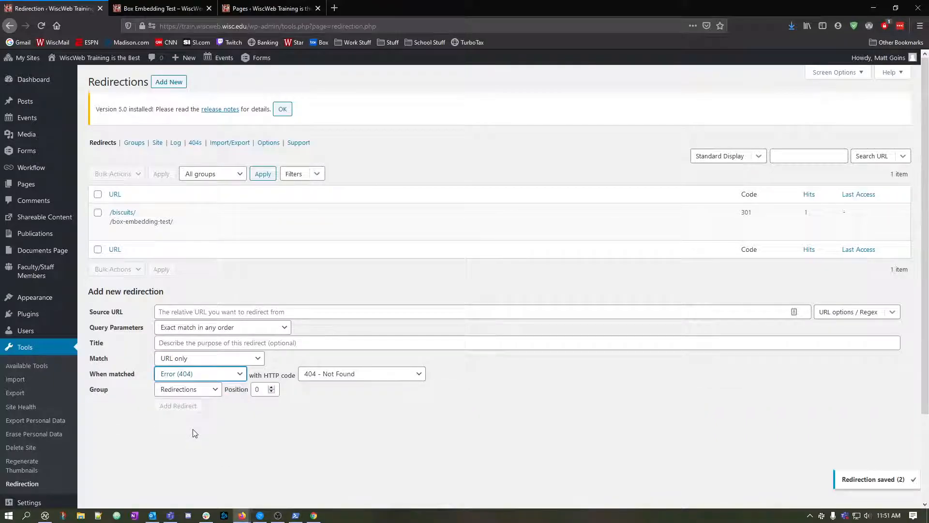
left_click(135, 374)
left_click(174, 375)
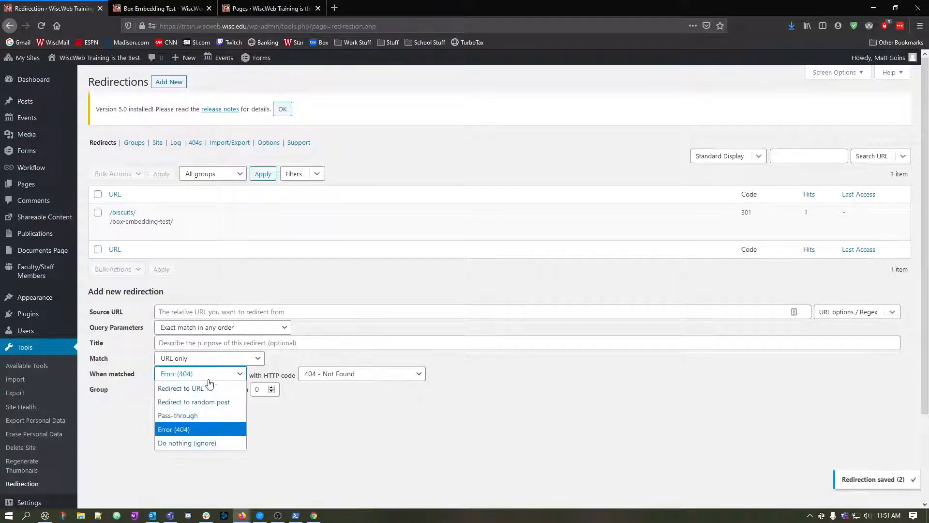
left_click(184, 443)
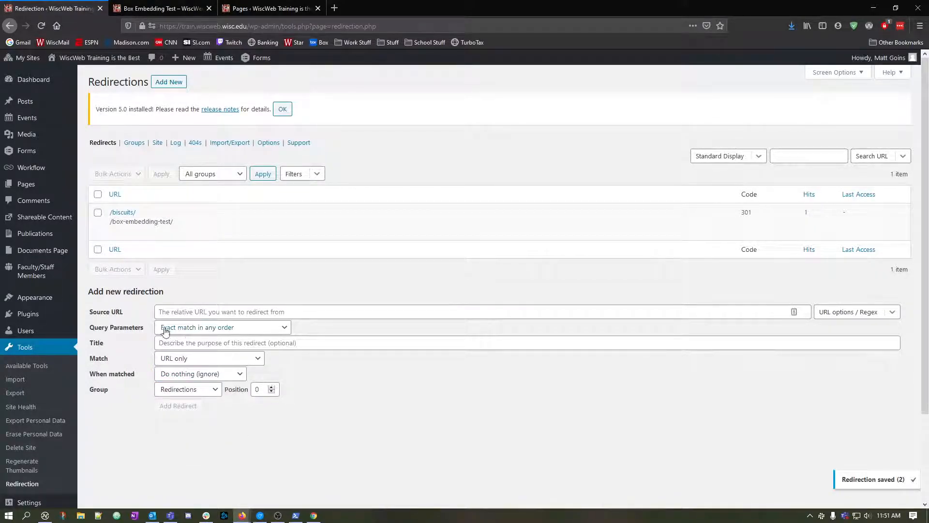
left_click(164, 313)
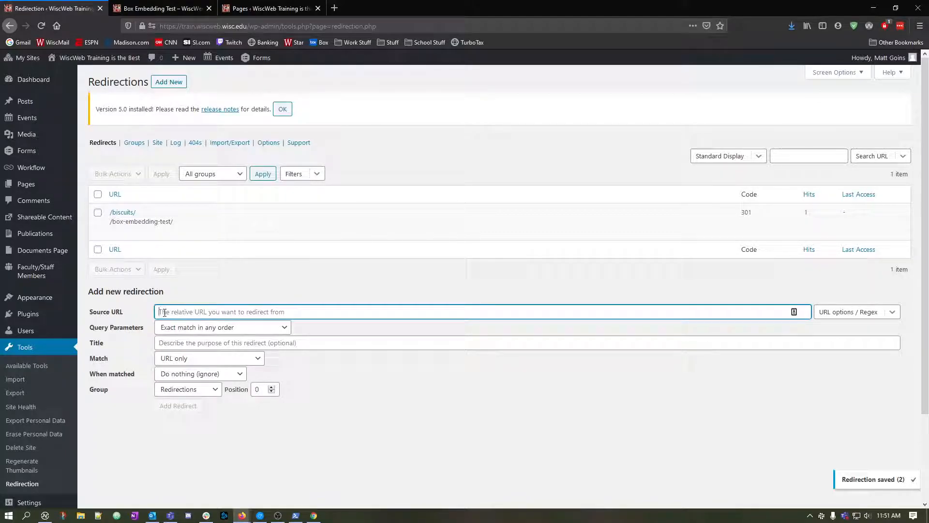
Set the When matched action back to Redirect to URL and hide the form's advanced options.
left_click(182, 374)
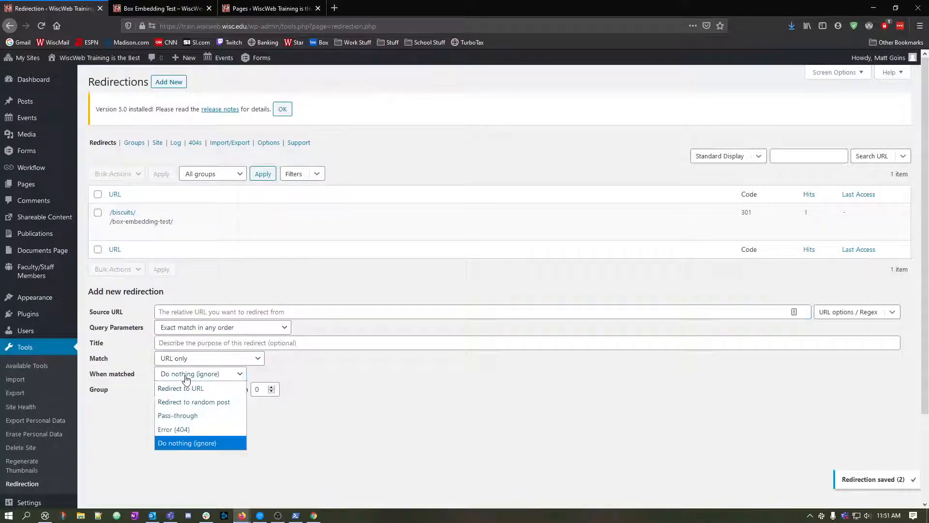
left_click(182, 385)
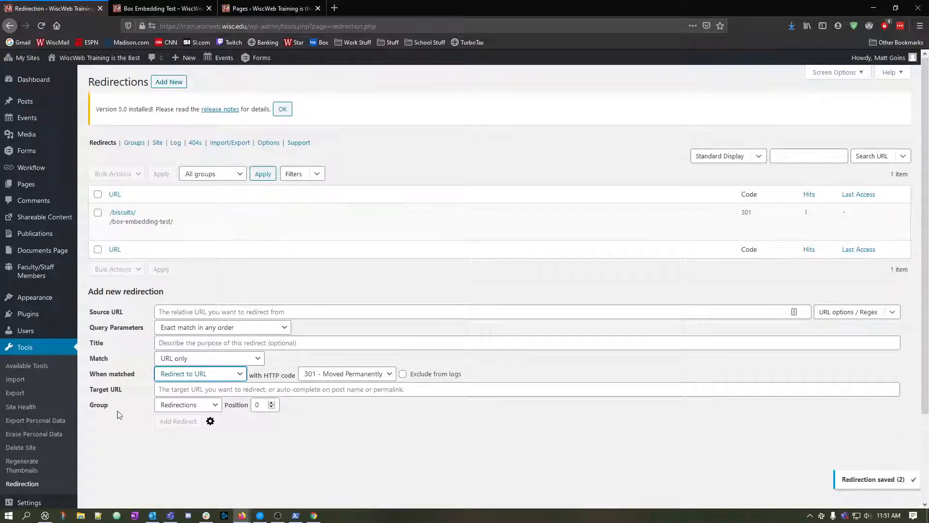
left_click(210, 421)
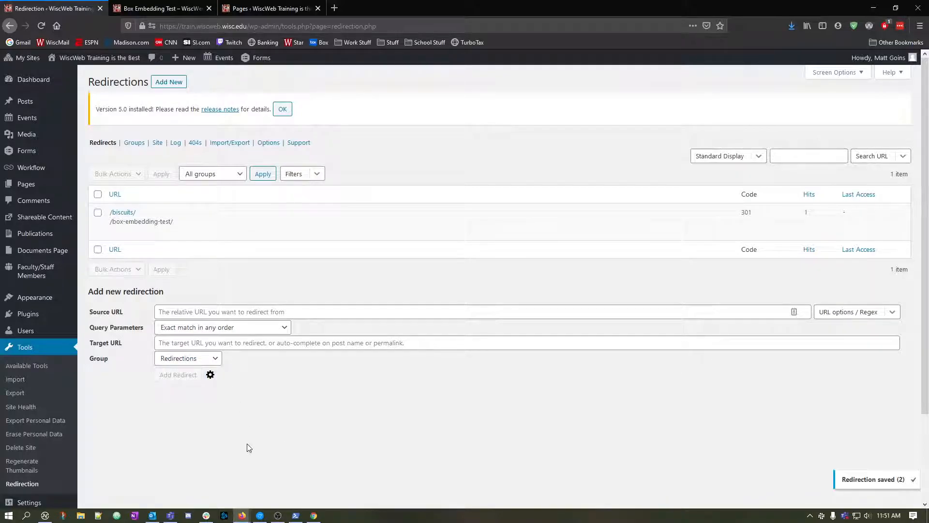
Examine the groups available for assigning a new redirection.
left_click(213, 358)
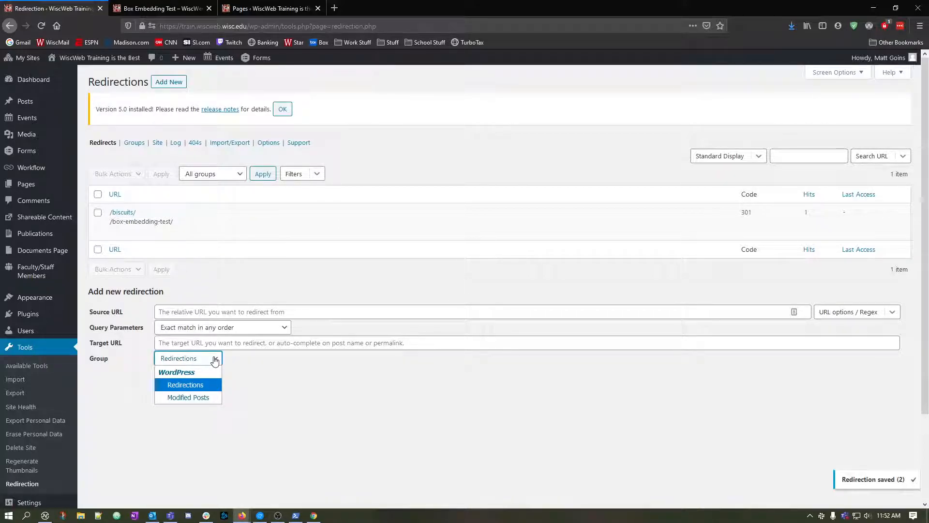
left_click(245, 364)
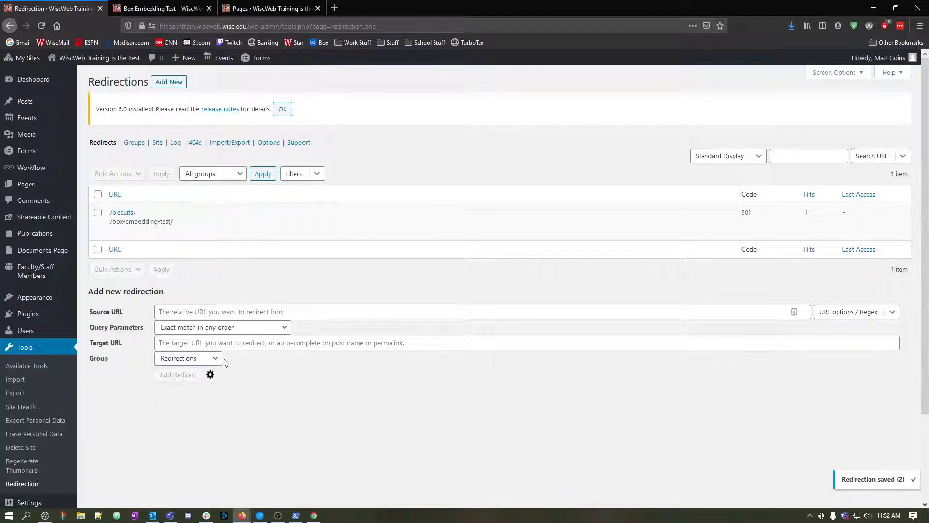
left_click(219, 358)
left_click(258, 369)
Open the plugin's Groups page and add a group named Faculty Sites with the WordPress module.
left_click(135, 144)
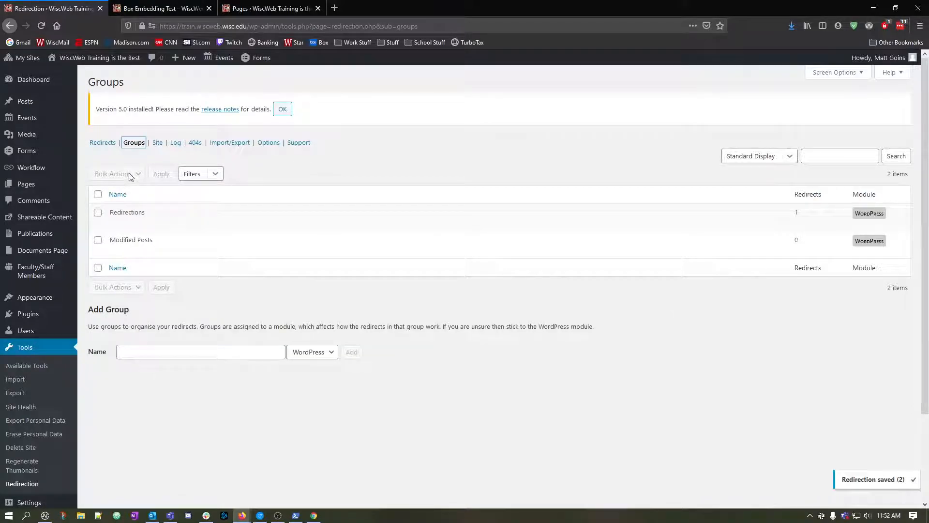
left_click(305, 354)
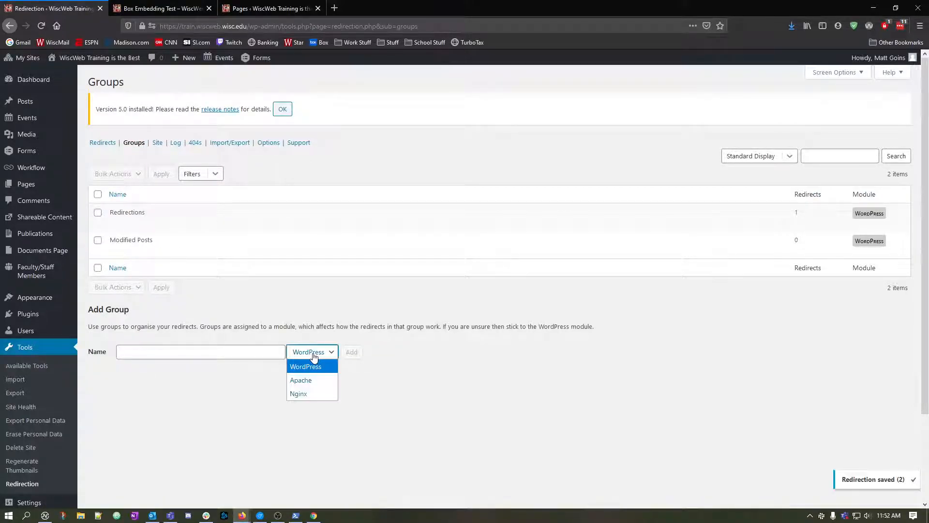
left_click(304, 358)
left_click(215, 352)
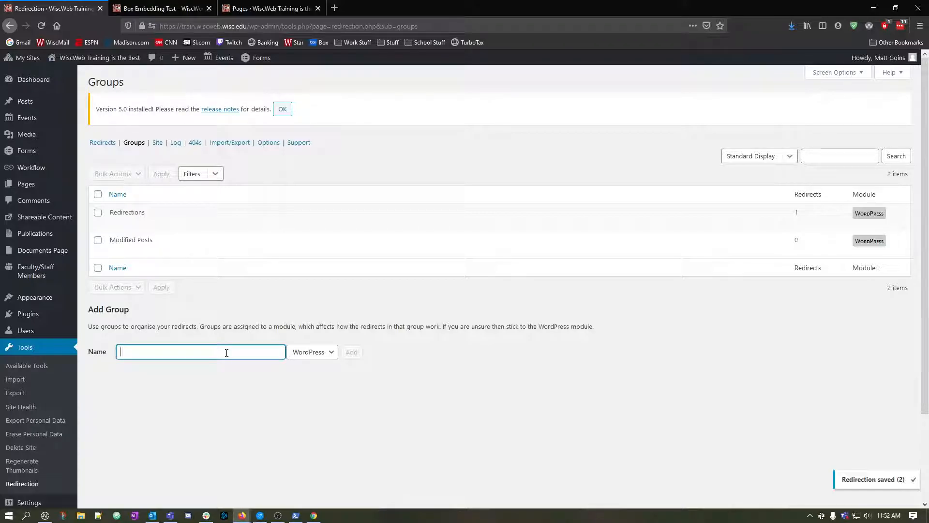
type("Faculty")
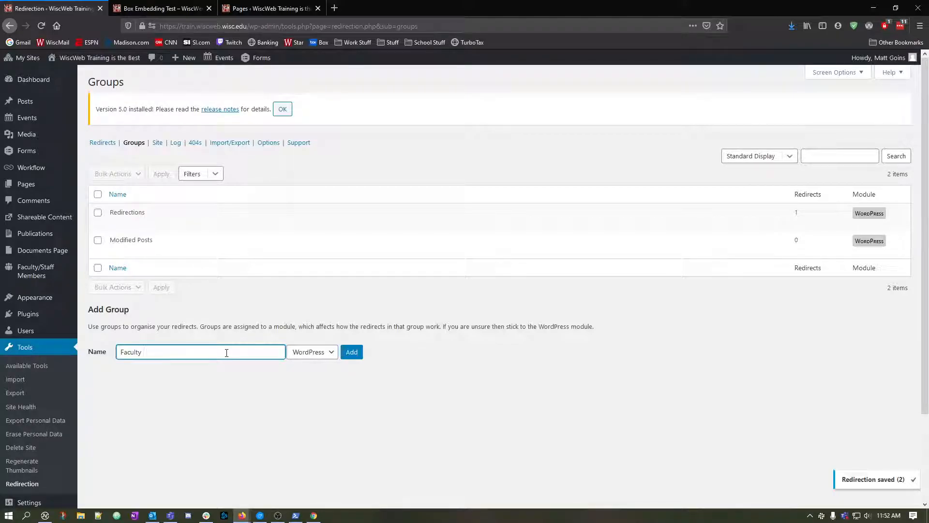
type(" Sites")
left_click(351, 352)
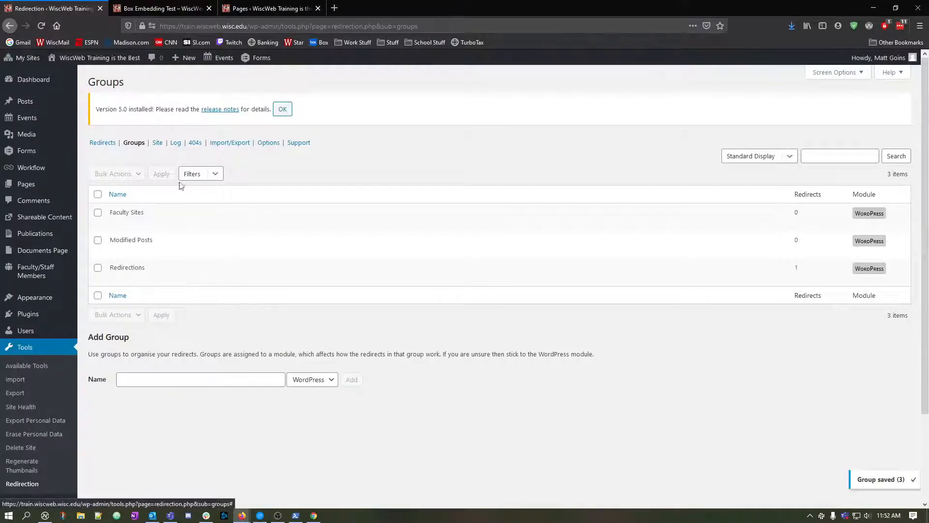
Return to the plugin's Redirects page and enter /~gandalf/ as the new redirection's source URL.
left_click(102, 142)
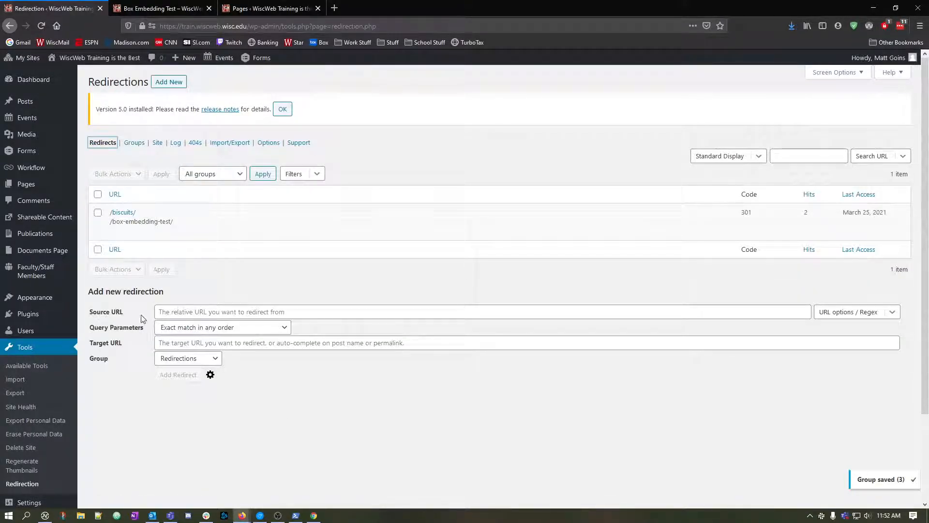
left_click(263, 312)
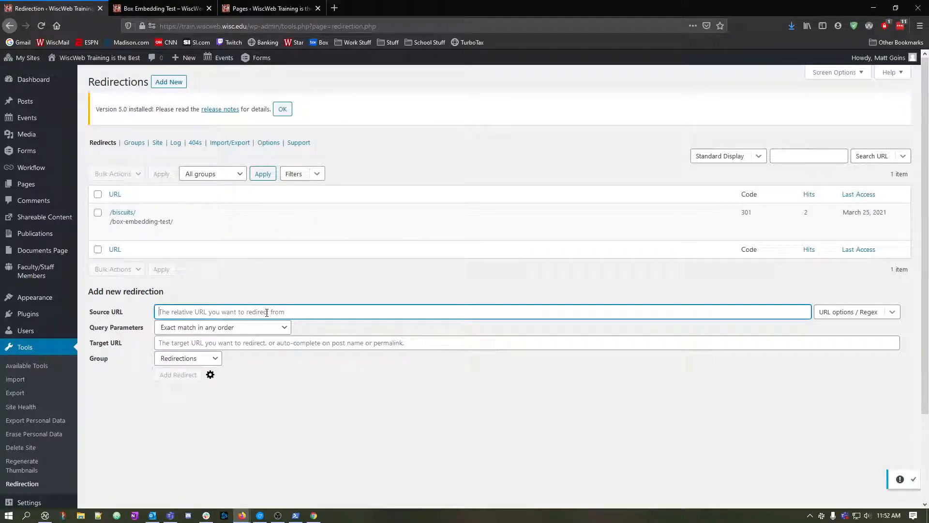
type("/~")
type("gandalf/")
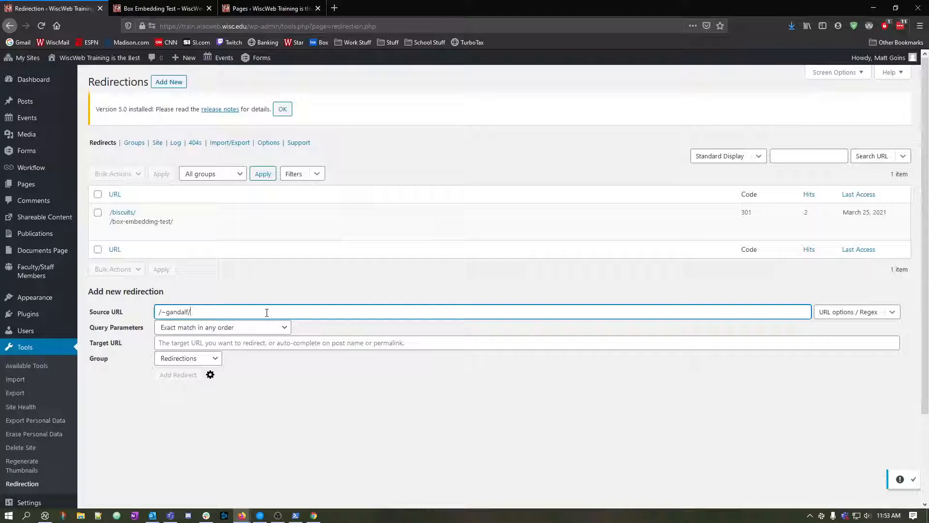
Copy the path /box-embedding-test/ from the Box Embedding Test page's address and paste it as the redirection's target URL.
left_click(230, 343)
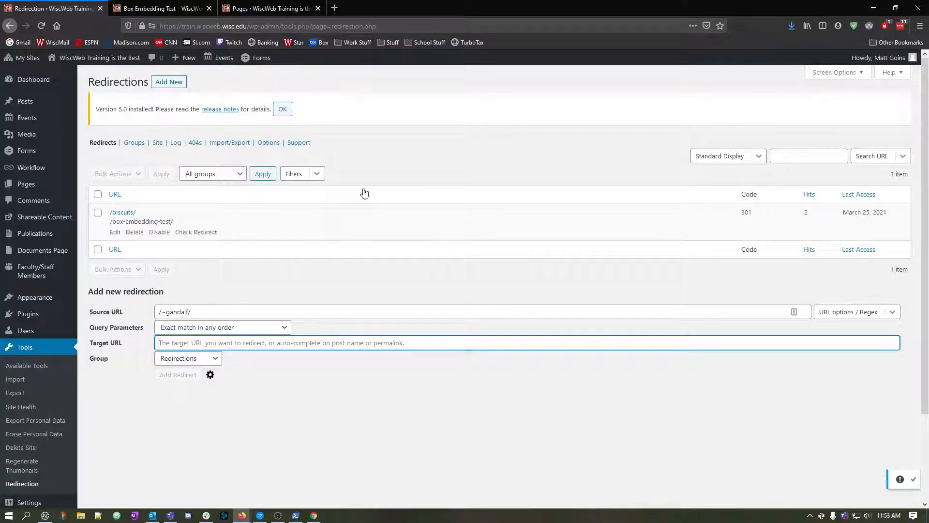
left_click(191, 8)
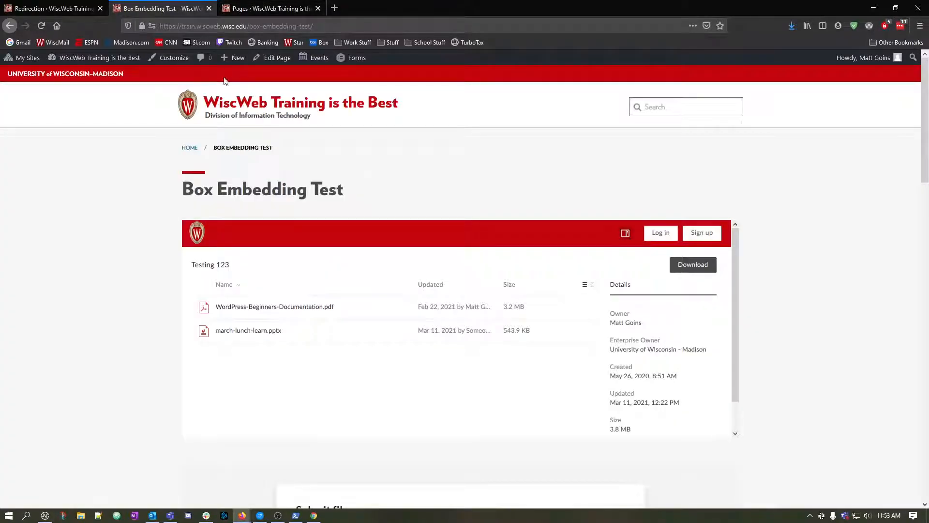
left_click(236, 9)
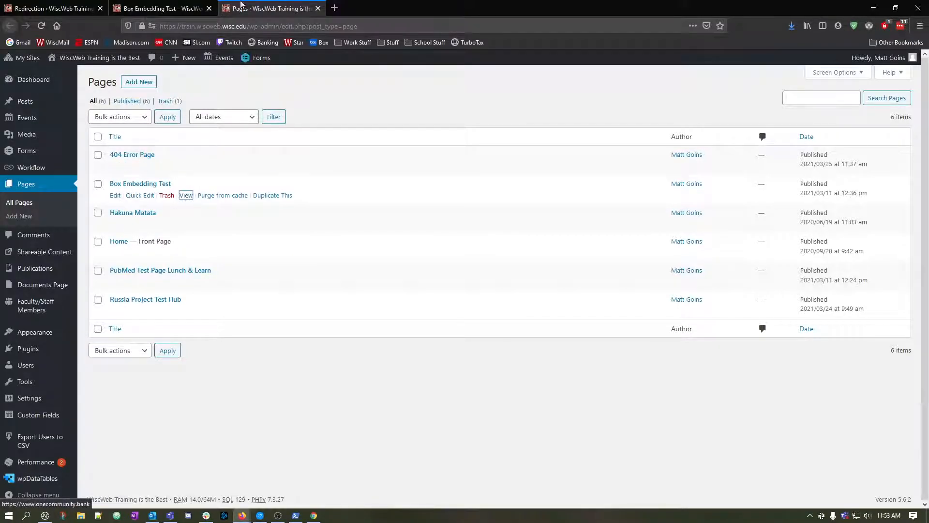
left_click(195, 9)
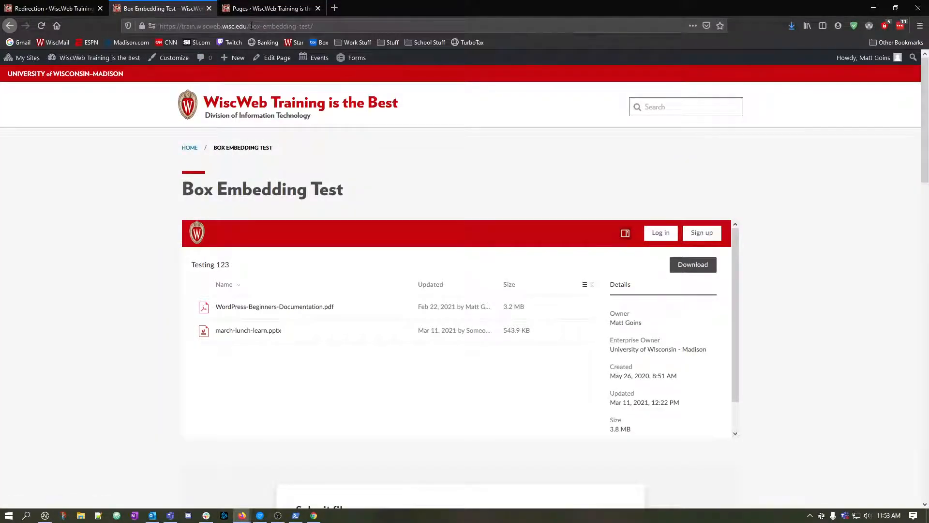
left_click_drag(251, 26, 323, 23)
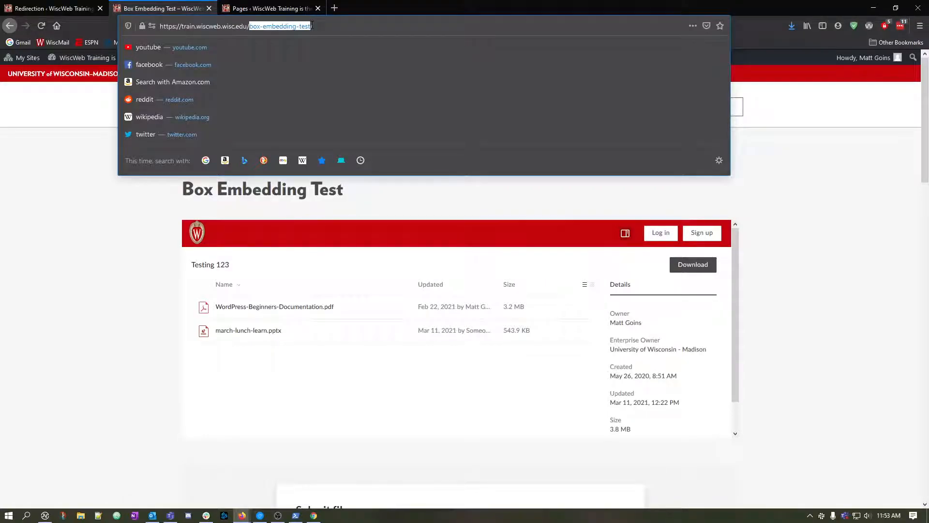
left_click_drag(247, 26, 331, 24)
key("ctrl+c")
left_click(58, 9)
key("ctrl+v")
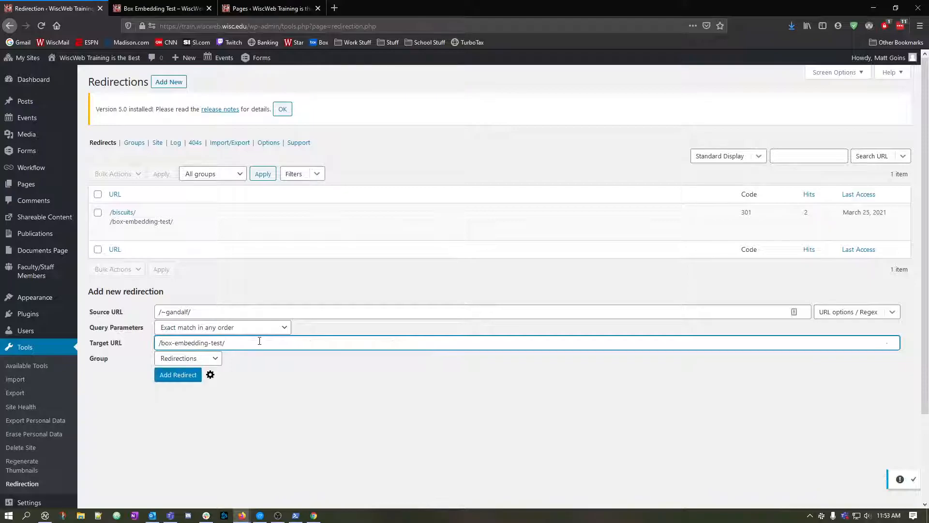
Assign the new redirection to the Faculty Sites group and add it.
left_click(216, 360)
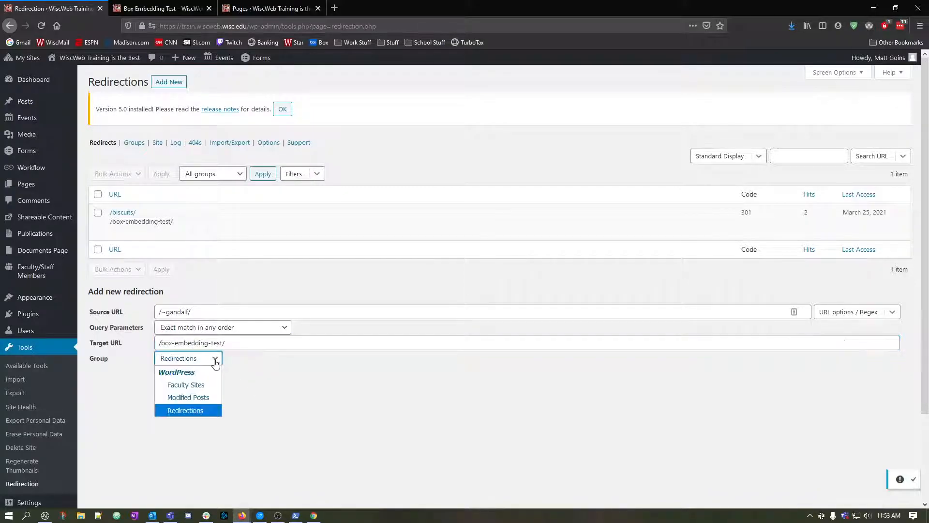
left_click(190, 385)
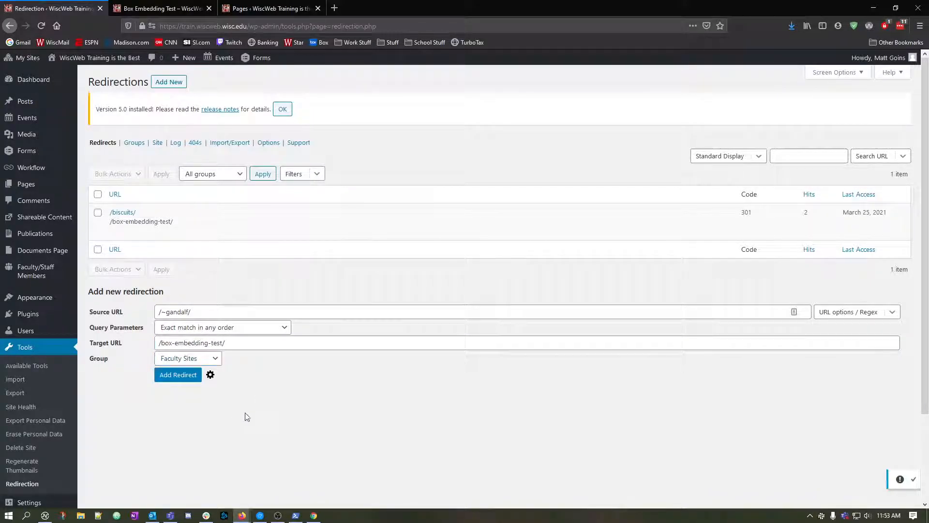
left_click(182, 382)
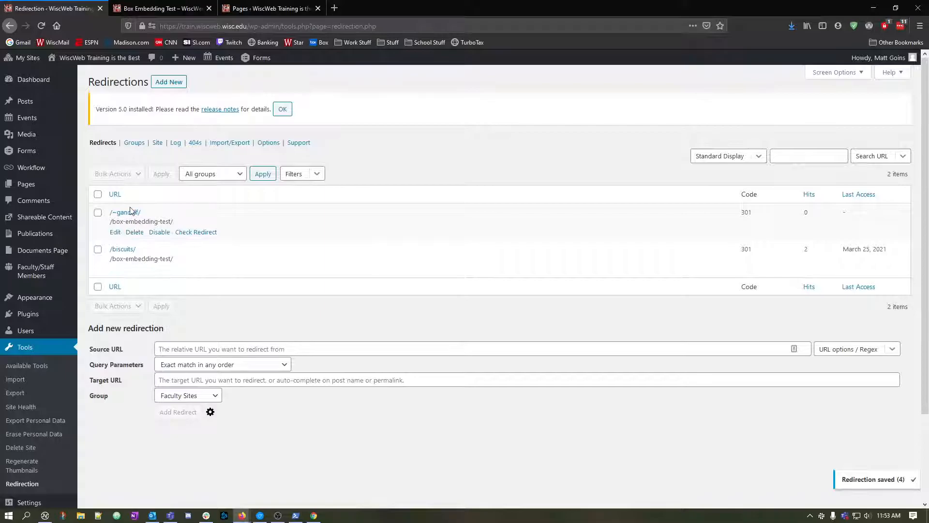
Test the new redirect by visiting train.wiscweb.wisc.edu/~gandalf/ in the Box Embedding Test tab, and return to the redirects list.
left_click(185, 6)
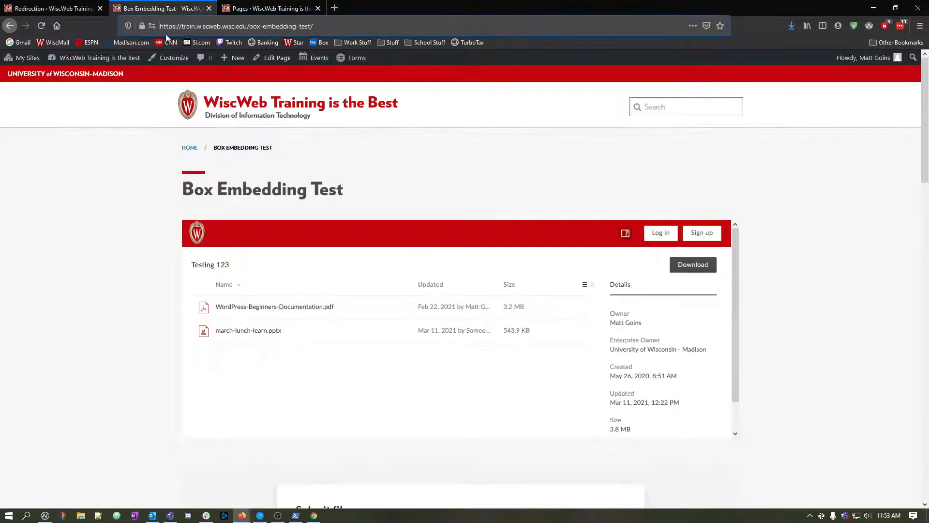
left_click_drag(250, 26, 350, 26)
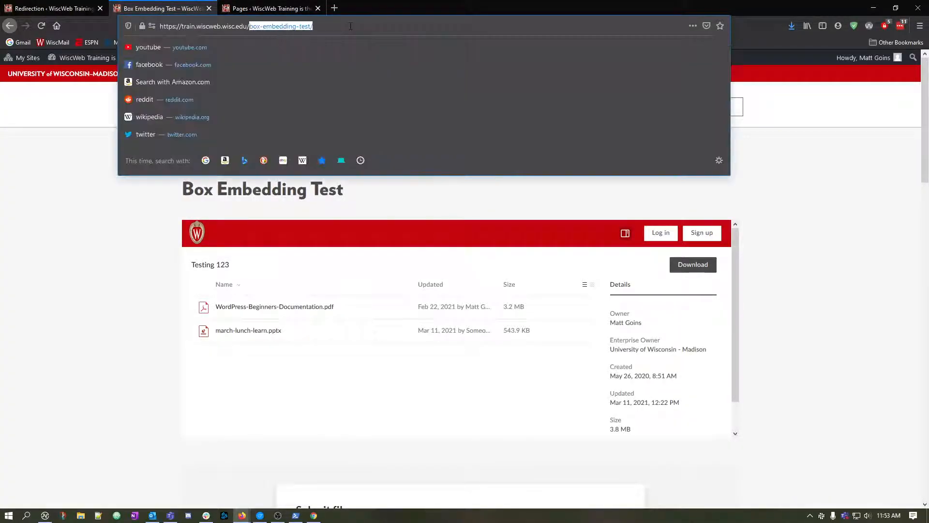
type("~gandalf/")
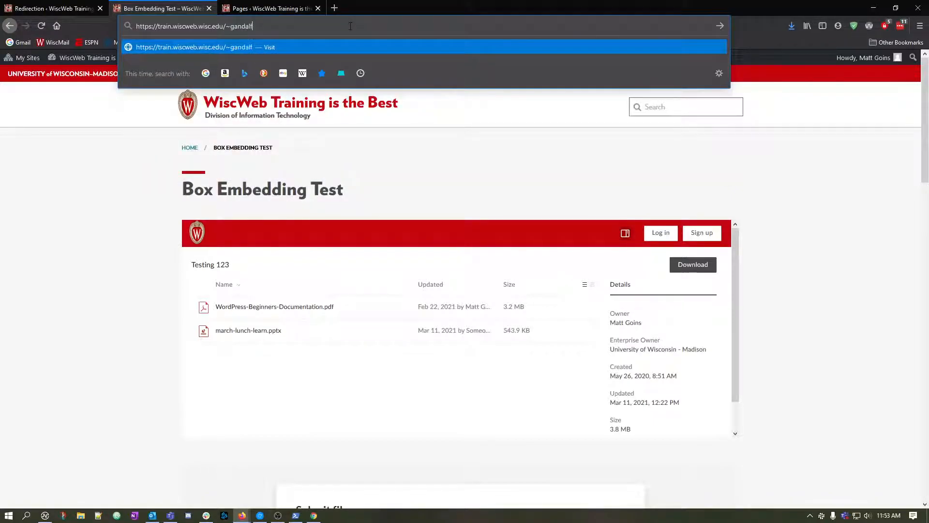
key("Return")
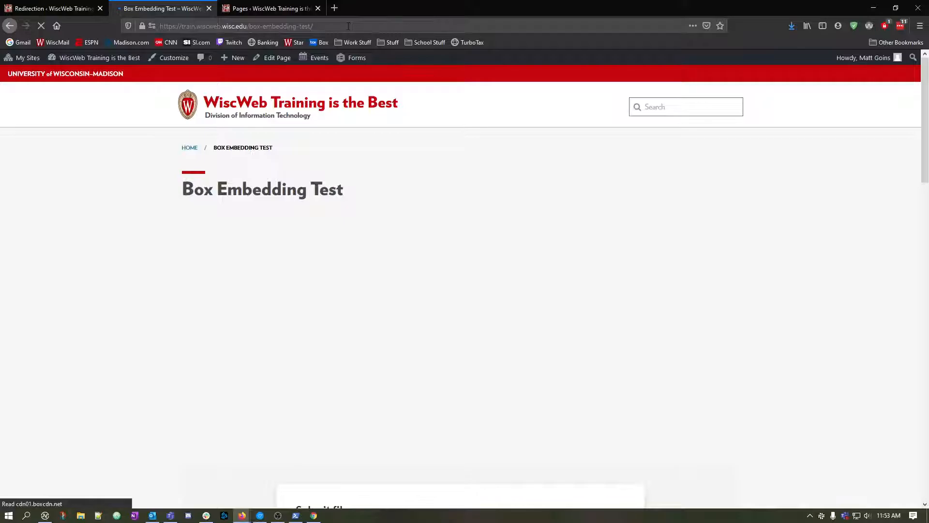
key("ctrl+Page_Up")
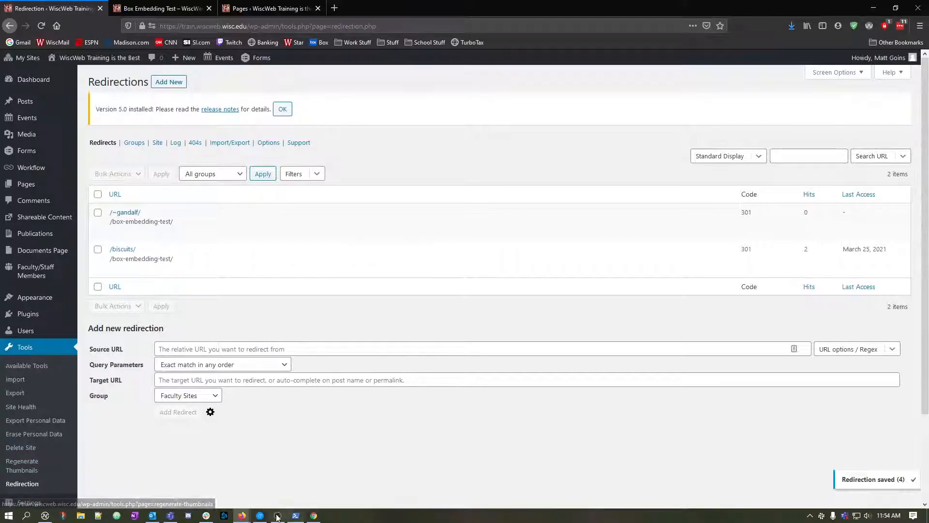
mouse_move(242, 515)
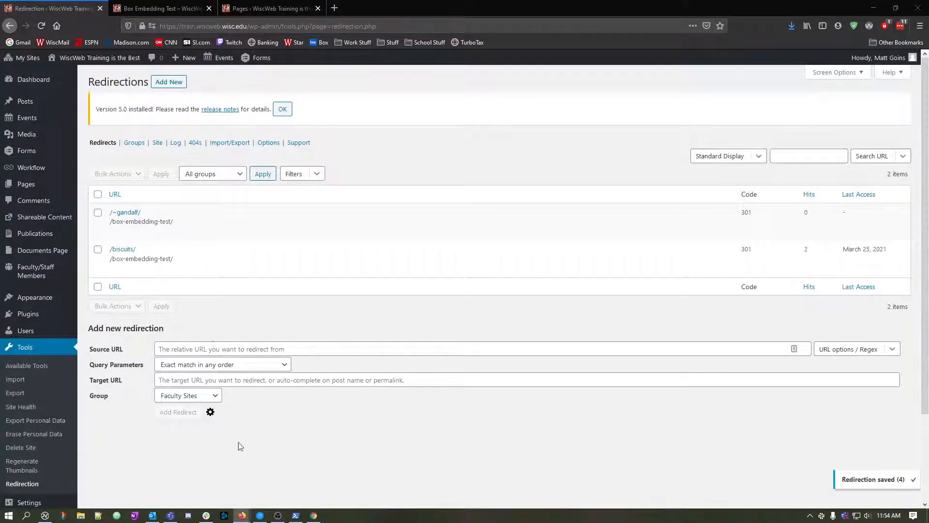
mouse_move(116, 209)
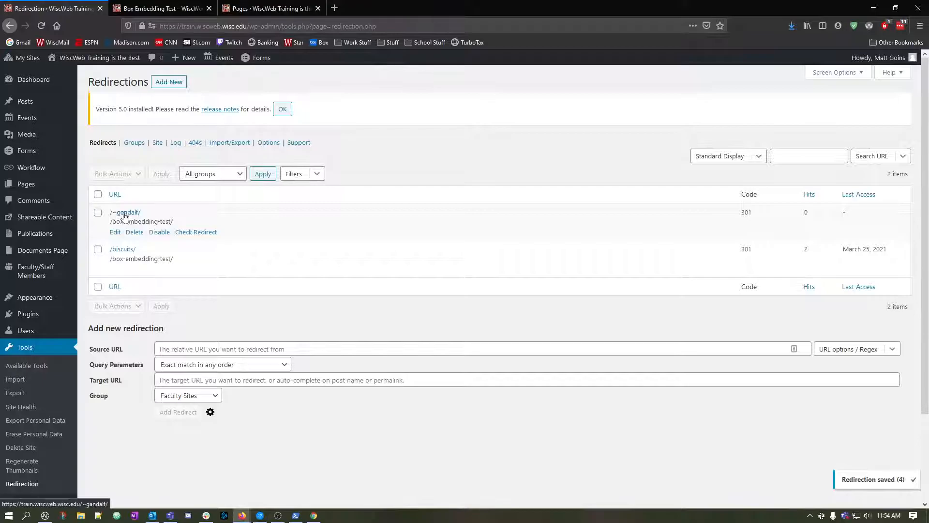
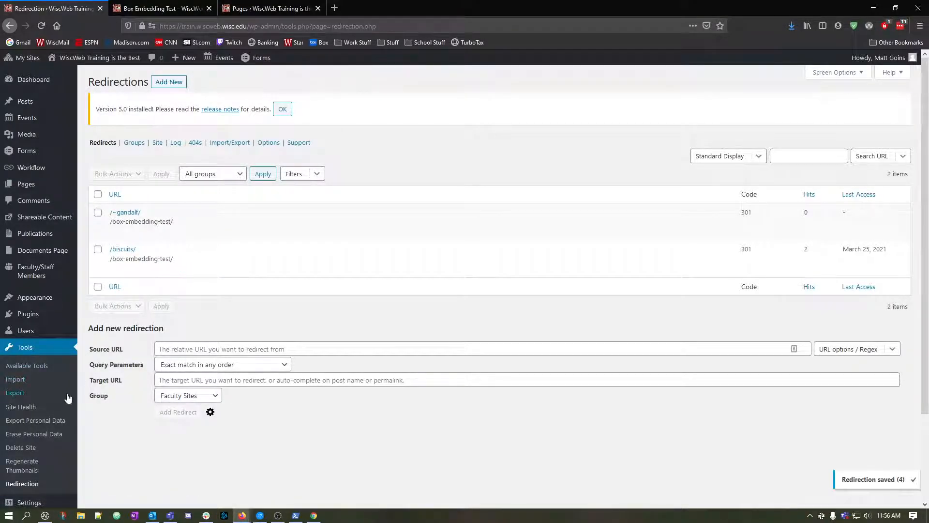
Reload the redirects list and check the hits and last access date of the /~gandalf/ redirect.
scroll(26, 449, "down", 1)
left_click(26, 449)
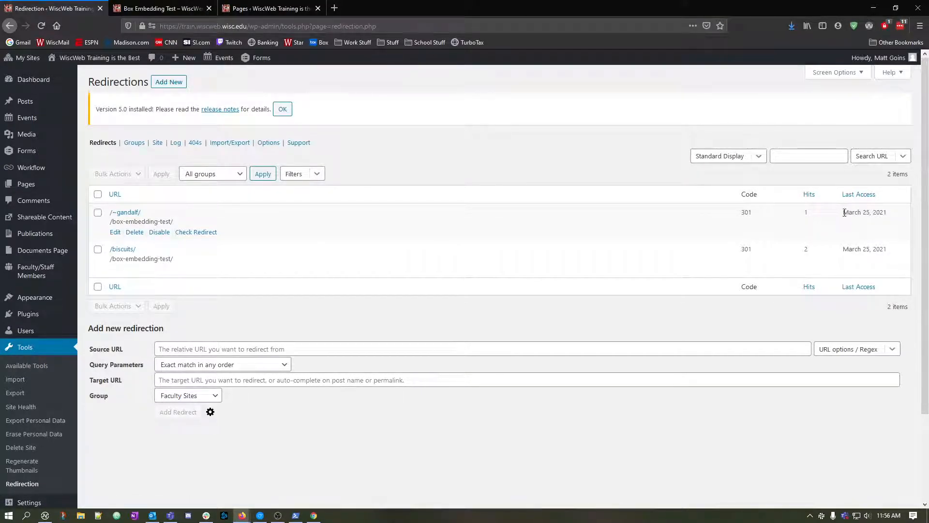
left_click_drag(843, 212, 881, 210)
left_click(880, 212)
View the redirects assigned to the Redirections group, and return to the full redirects list after checking the log.
left_click(134, 142)
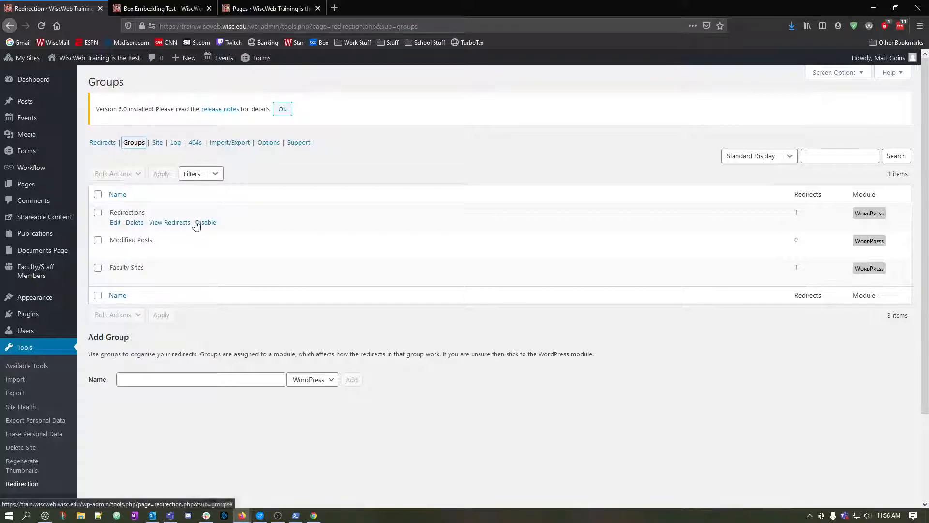
left_click(170, 224)
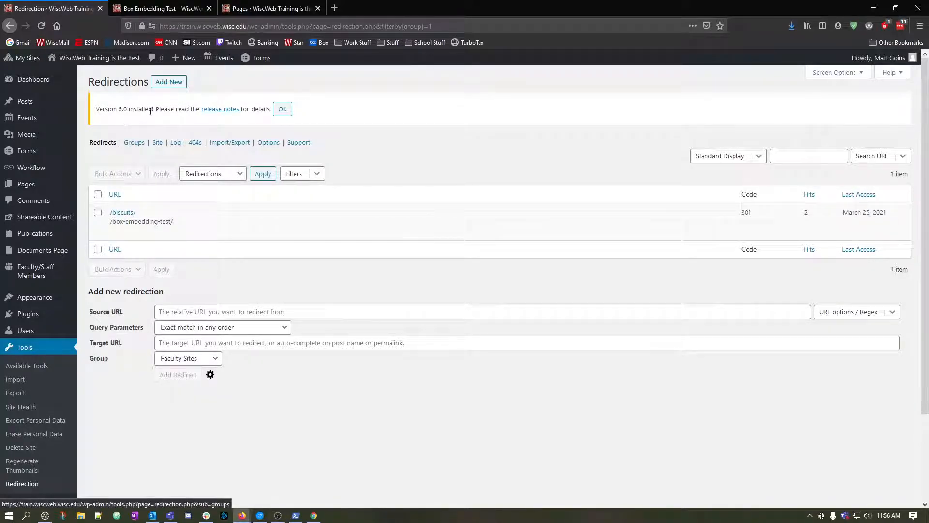
left_click(175, 143)
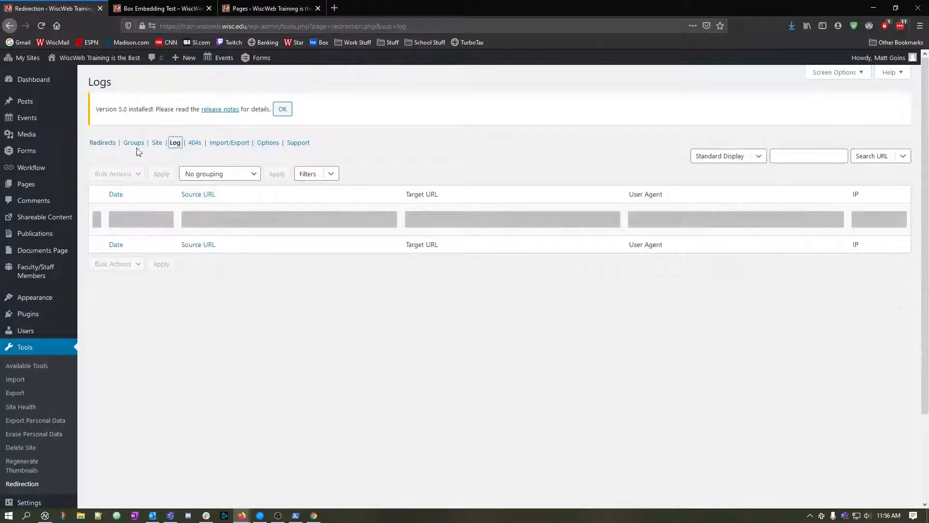
left_click(103, 144)
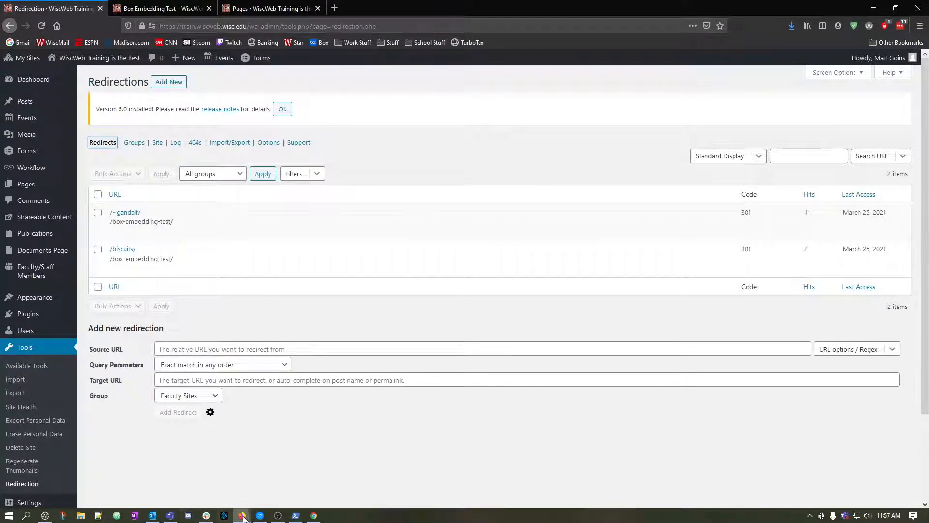
mouse_move(242, 515)
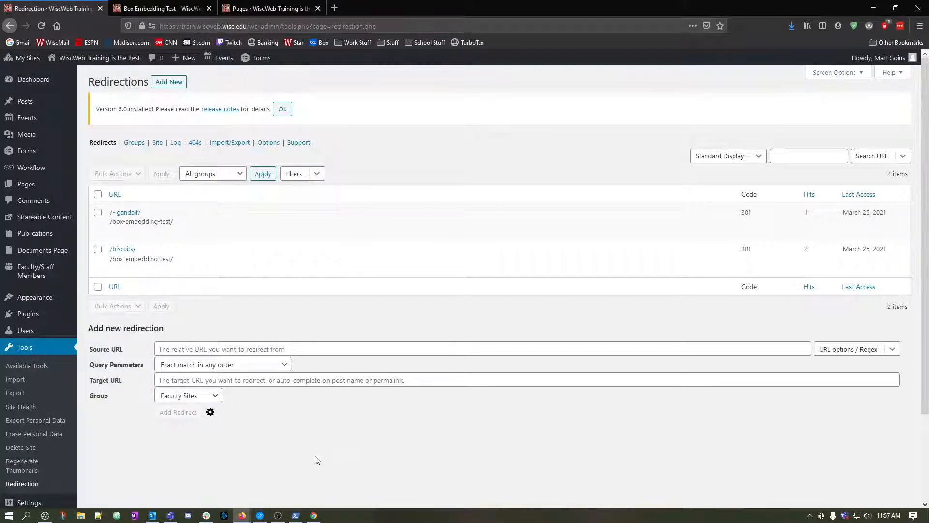
left_click(241, 516)
left_click(886, 457)
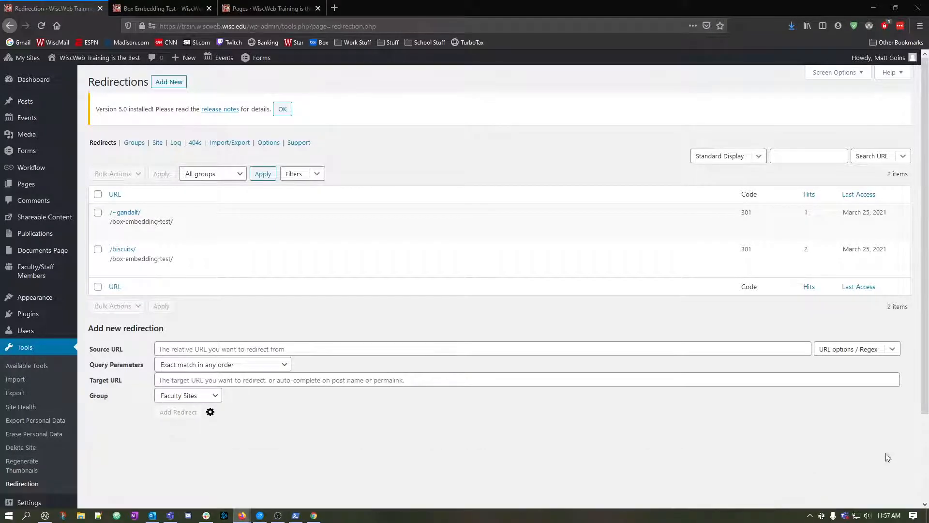
Look through the Redirection plugin's Site settings for relocation, aliases, canonical options and permalink migration.
left_click(155, 143)
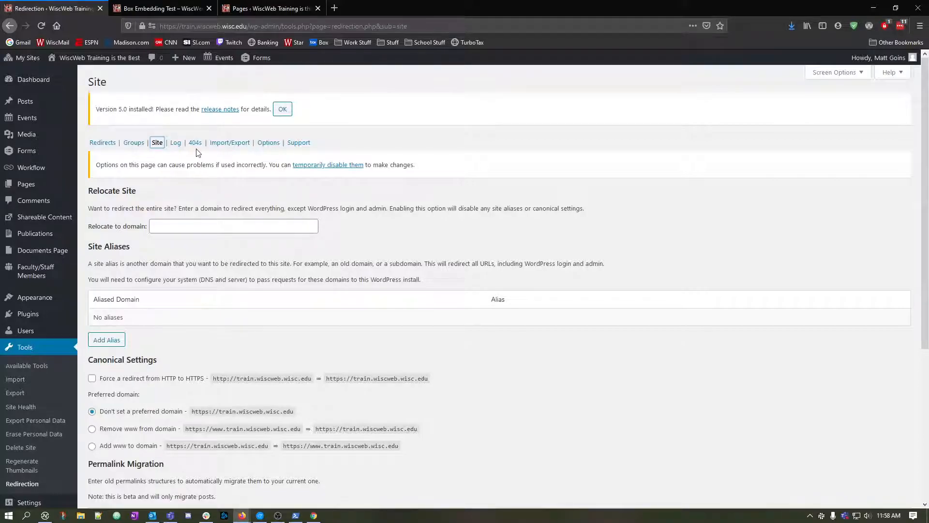
scroll(191, 160, "down", 4)
scroll(186, 182, "up", 4)
Check the Redirection log for recorded redirects and look at its grouping choices.
left_click(175, 142)
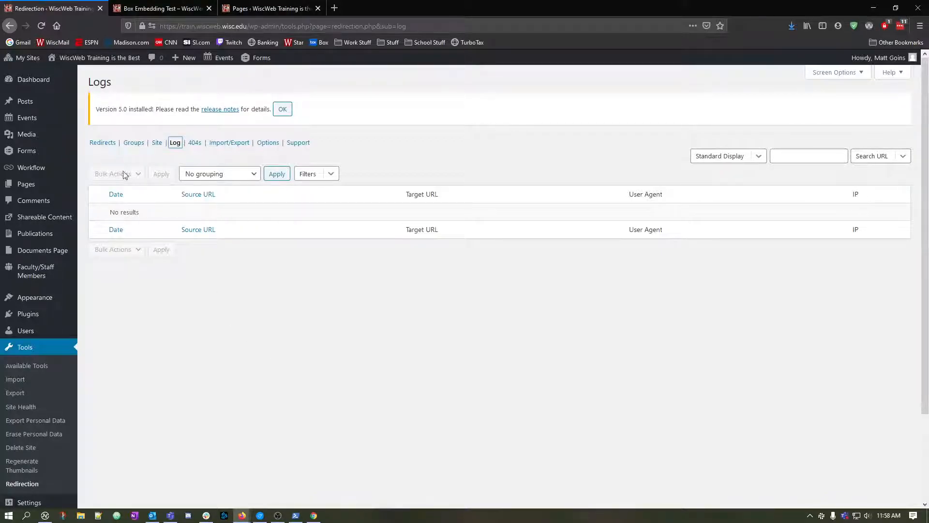
left_click(103, 143)
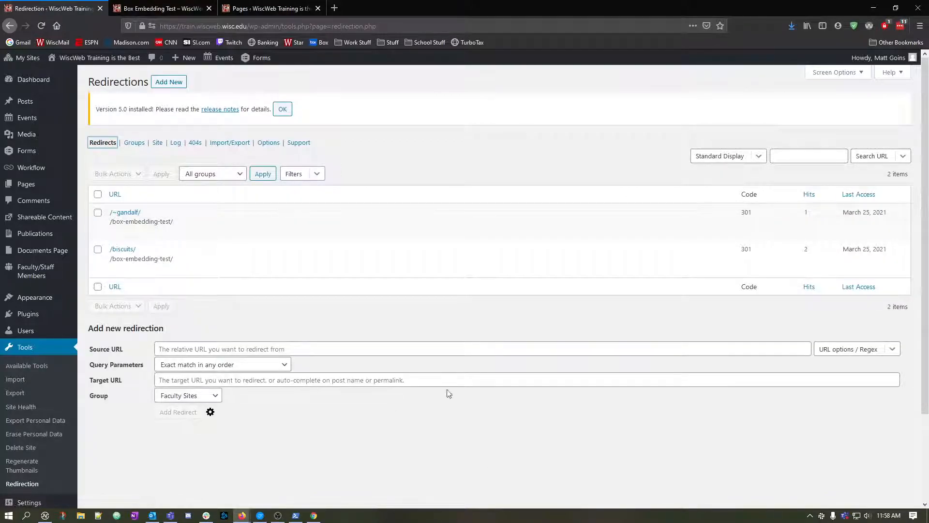
left_click(175, 142)
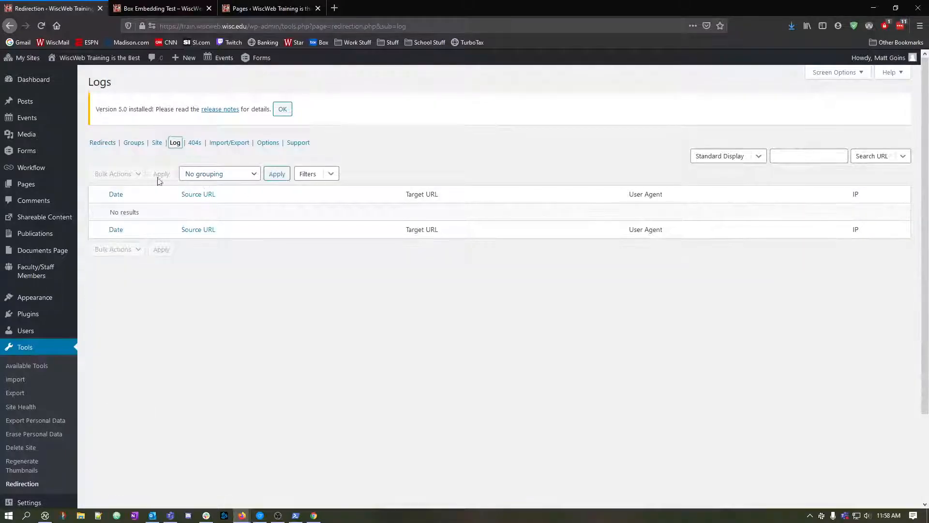
left_click(228, 176)
left_click(228, 176)
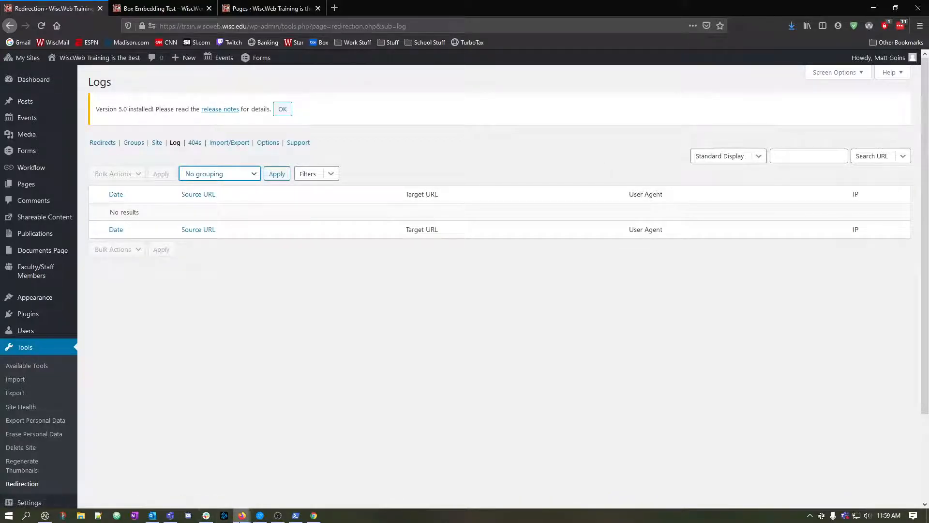
mouse_move(242, 515)
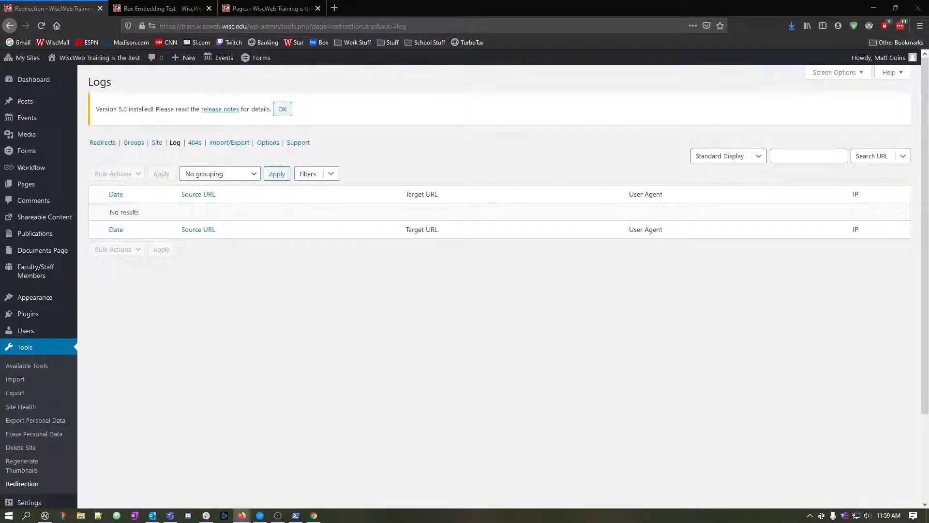
left_click(485, 298)
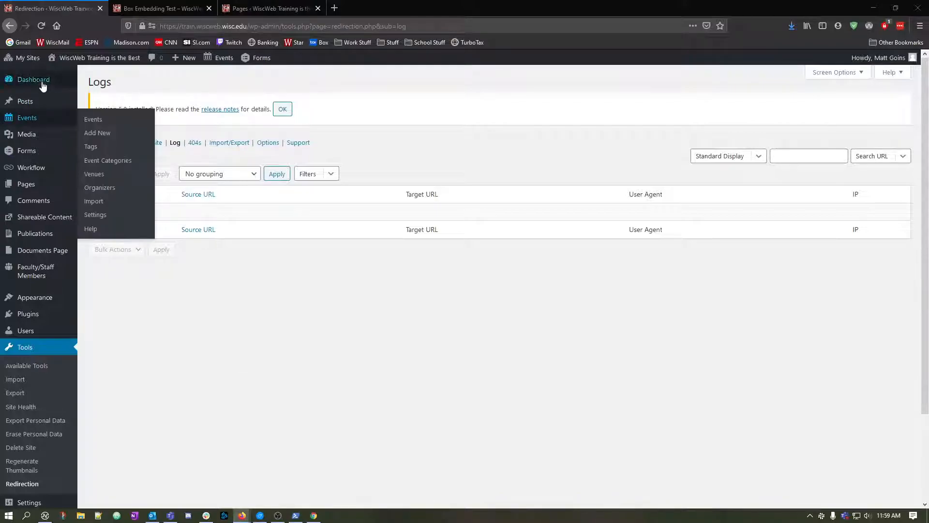
View the Redirection log of the WiscWeb WordPress Service site in a new tab, and close that tab.
mouse_move(27, 58)
mouse_move(36, 94)
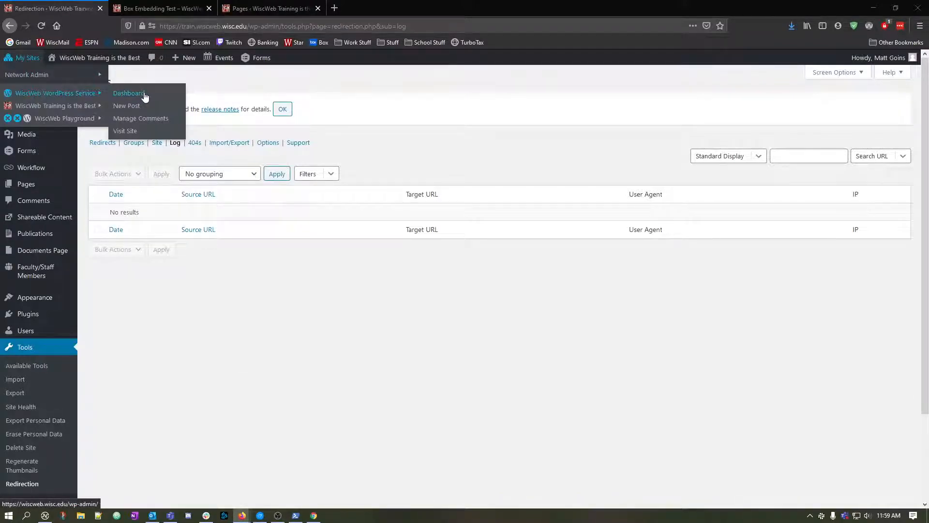
middle_click(91, 97)
key("ctrl+Tab")
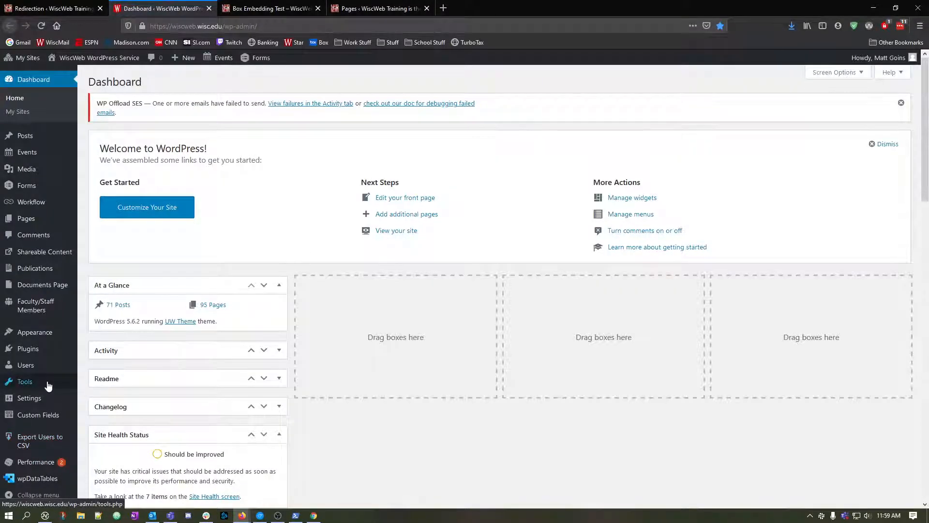
mouse_move(46, 383)
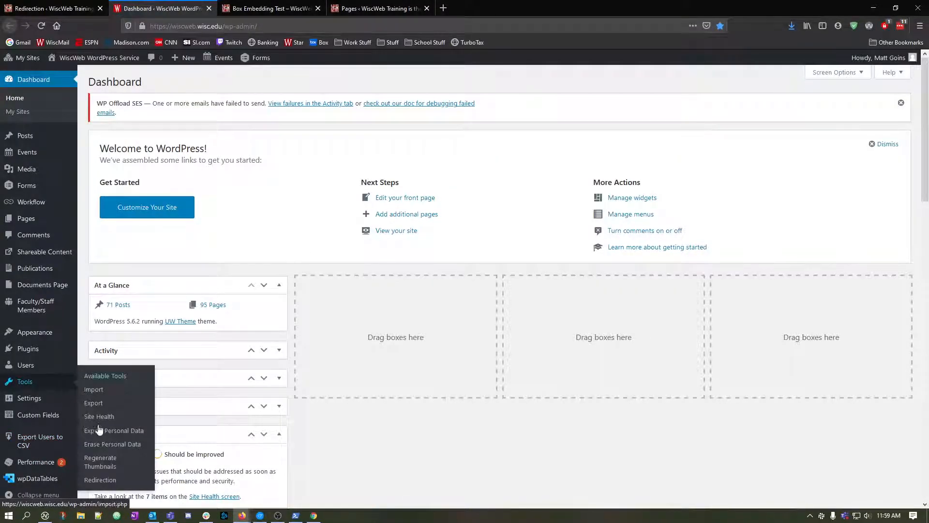
left_click(100, 479)
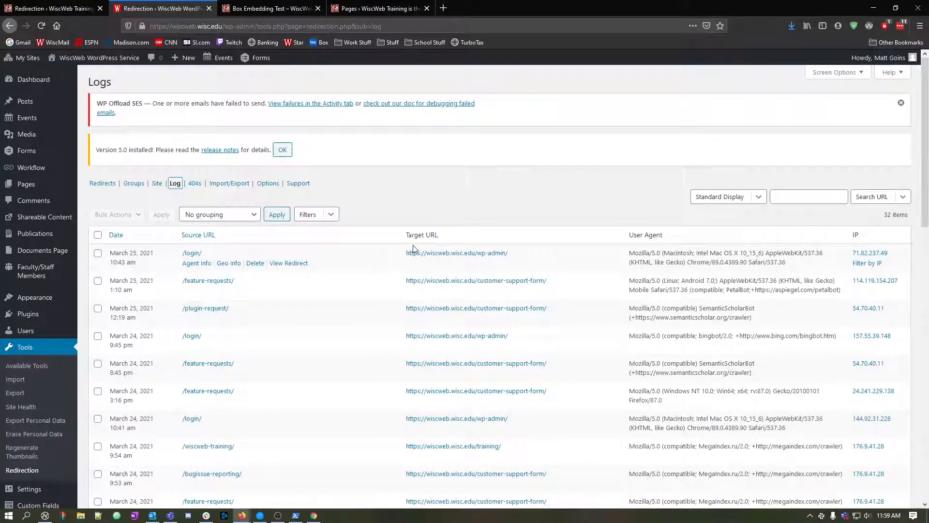
left_click(29, 87)
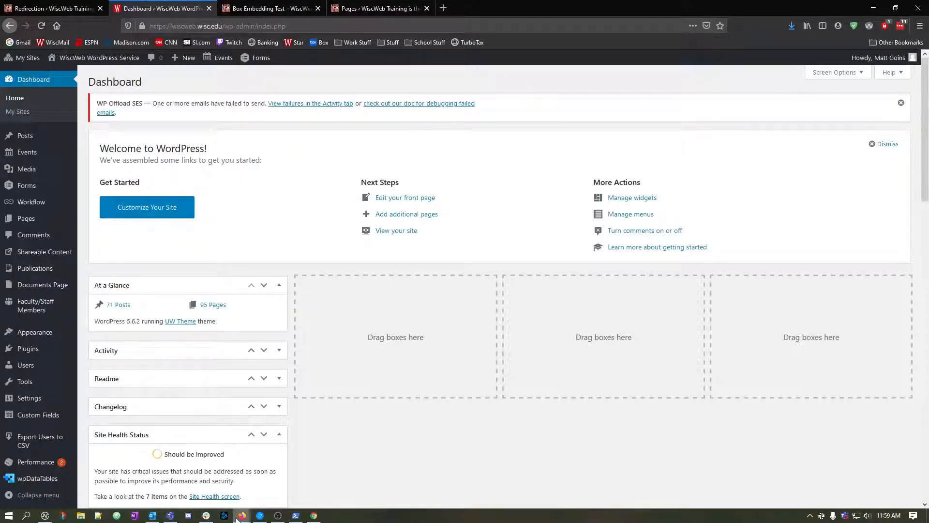
left_click(208, 8)
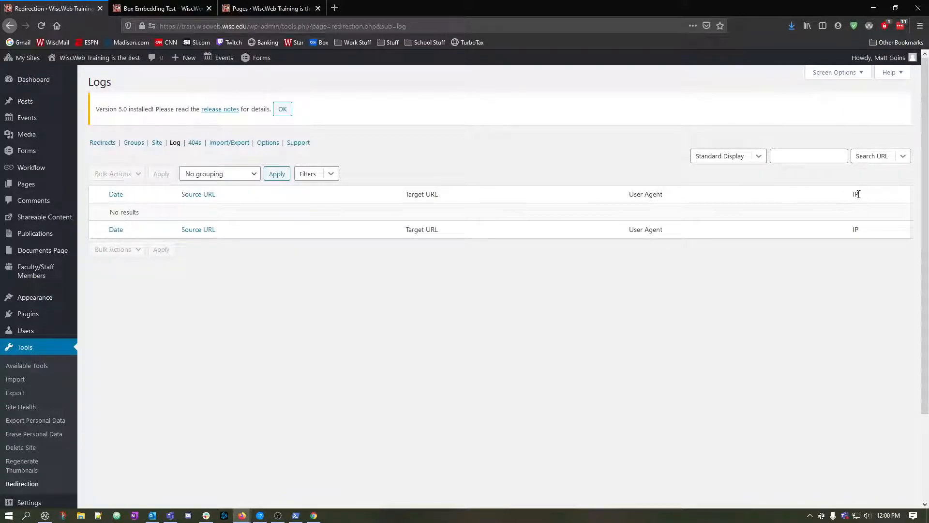
Add the HTTP code column to the training site's redirect log display.
left_click(764, 161)
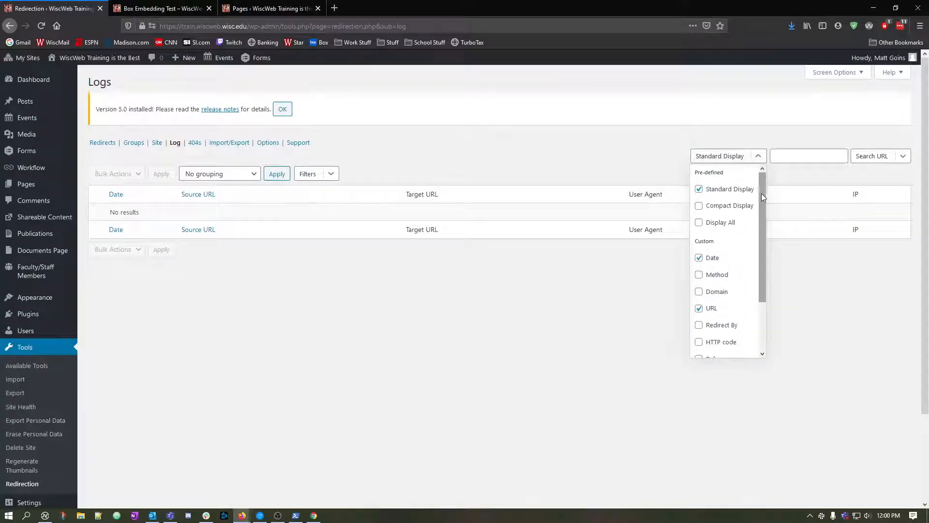
left_click_drag(762, 193, 762, 260)
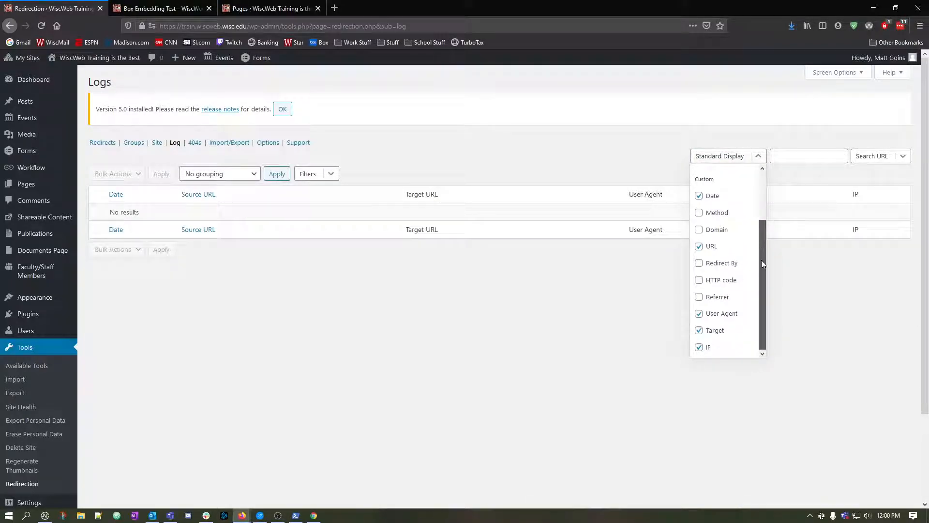
left_click(699, 281)
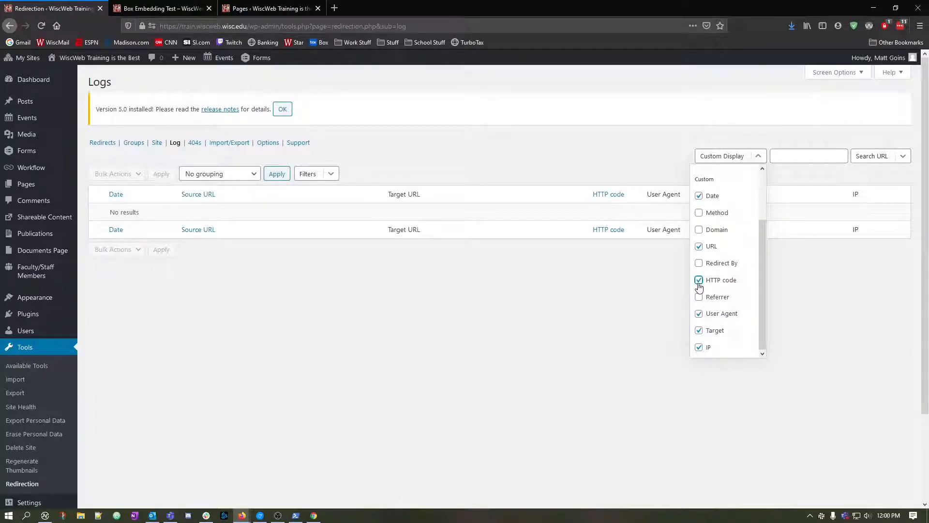
left_click(677, 278)
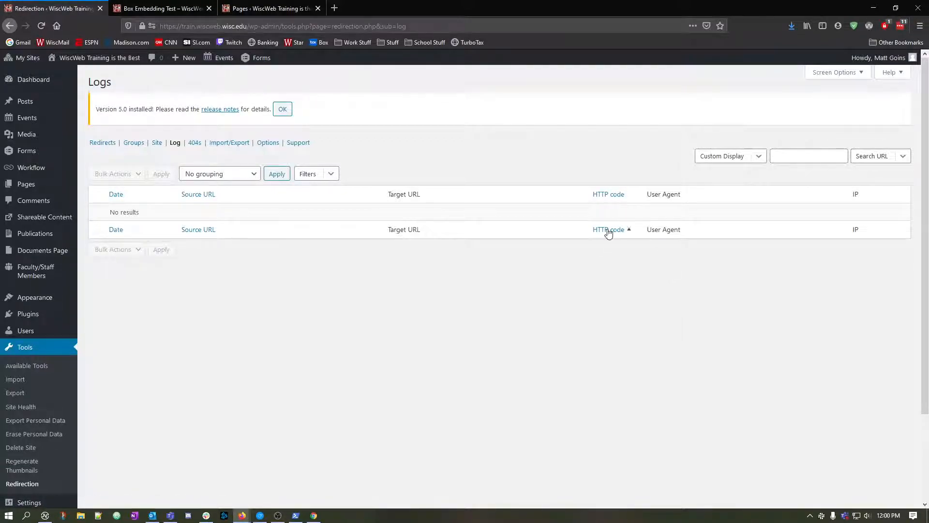
Review the log's display choices and the 404 errors log, and return to the redirects list.
left_click(763, 156)
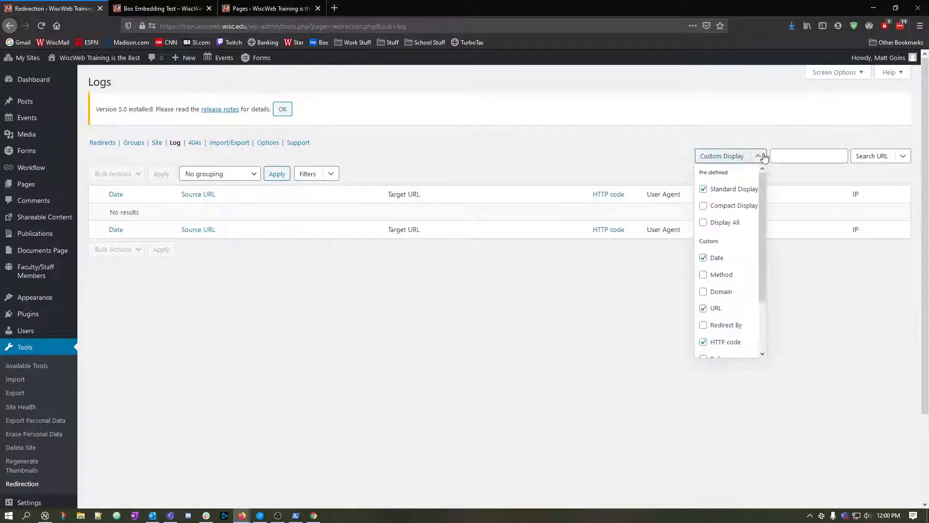
left_click_drag(764, 261, 762, 237)
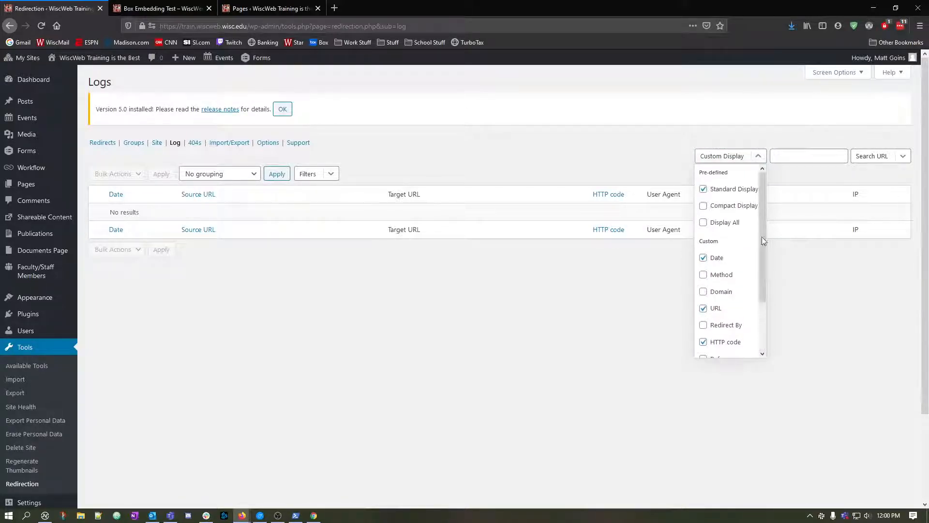
left_click(199, 144)
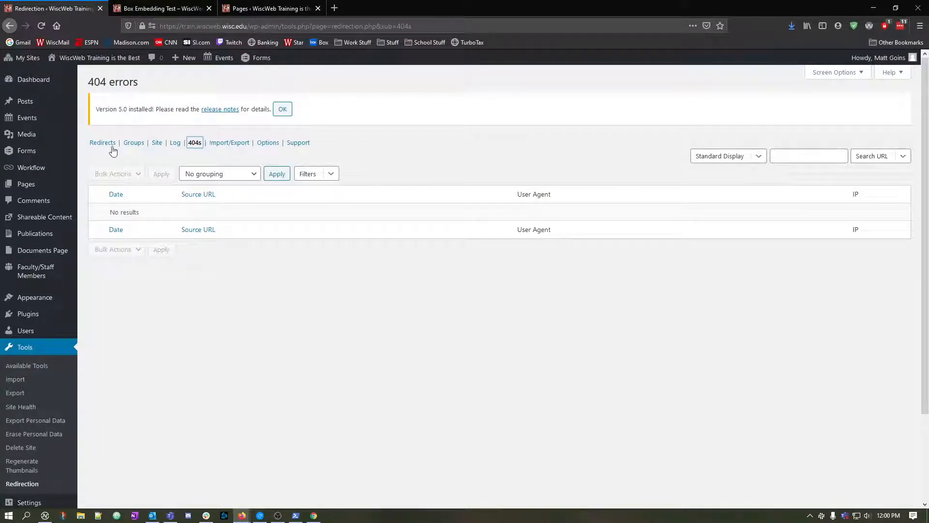
left_click(103, 144)
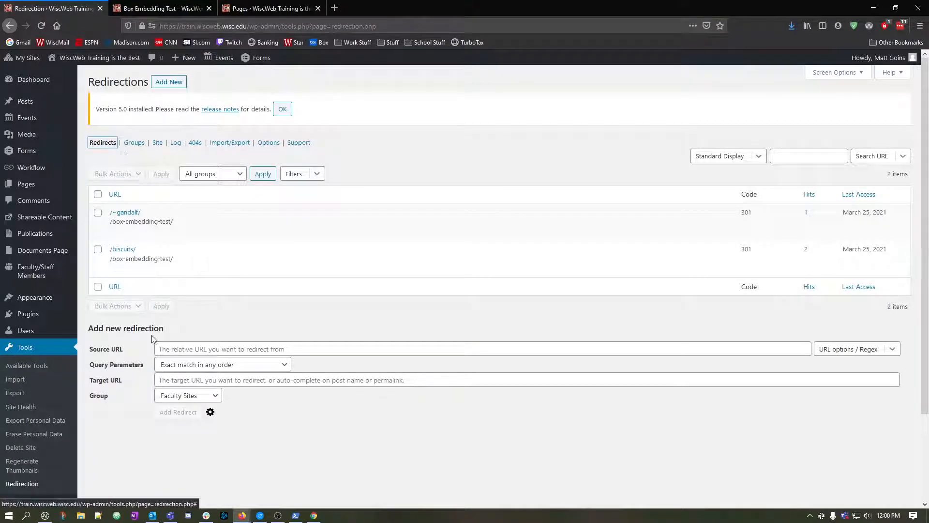
Show the advanced options for a new redirection and examine the actions available when a URL is matched.
left_click(211, 400)
left_click(213, 406)
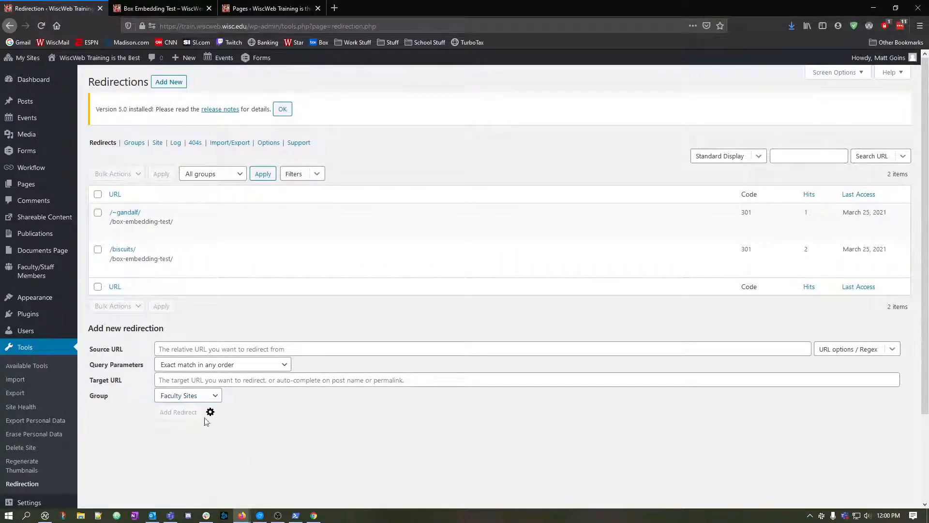
left_click(211, 412)
left_click(212, 412)
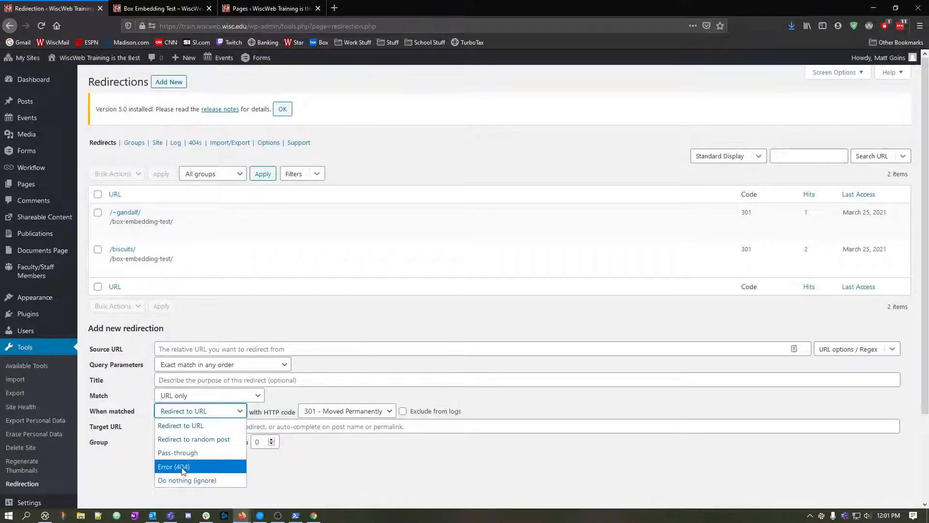
left_click(327, 483)
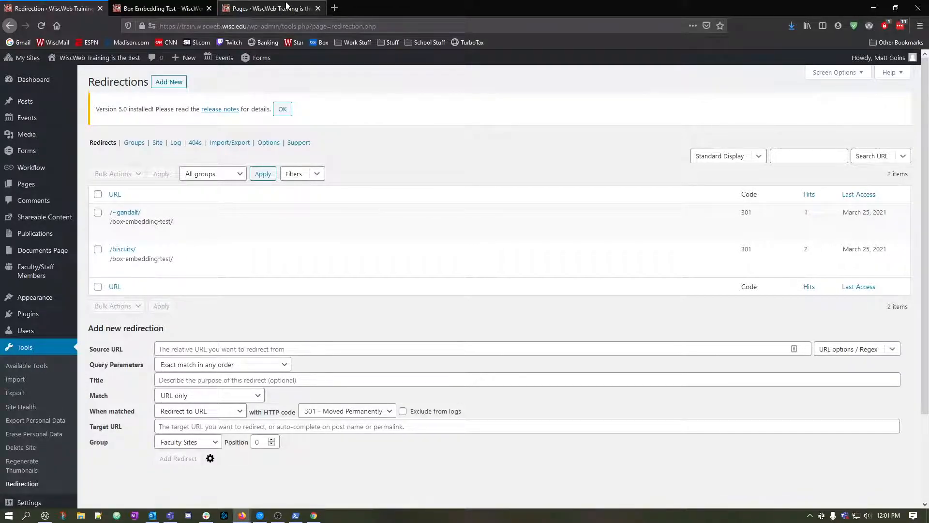
Glance at the site's Pages list, and open the Redirection plugin's Import/Export page.
left_click(284, 10)
left_click(54, 8)
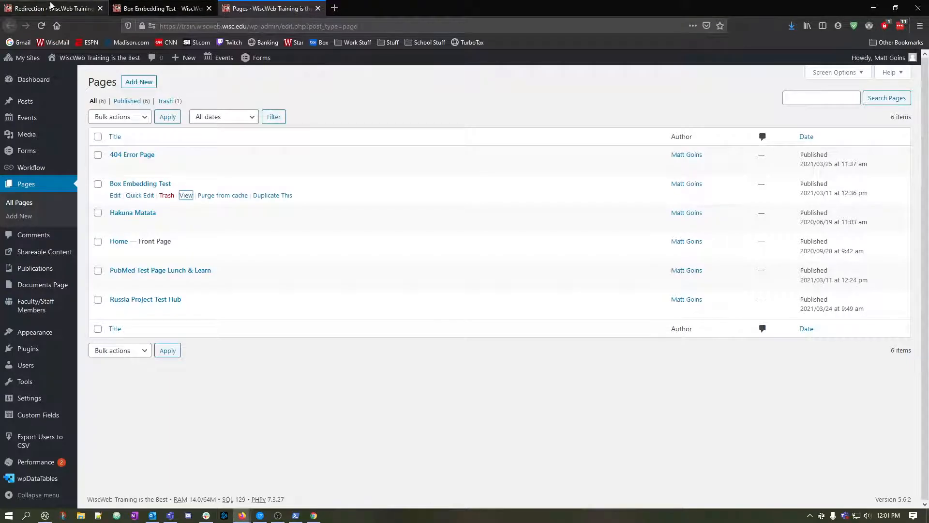
left_click(230, 144)
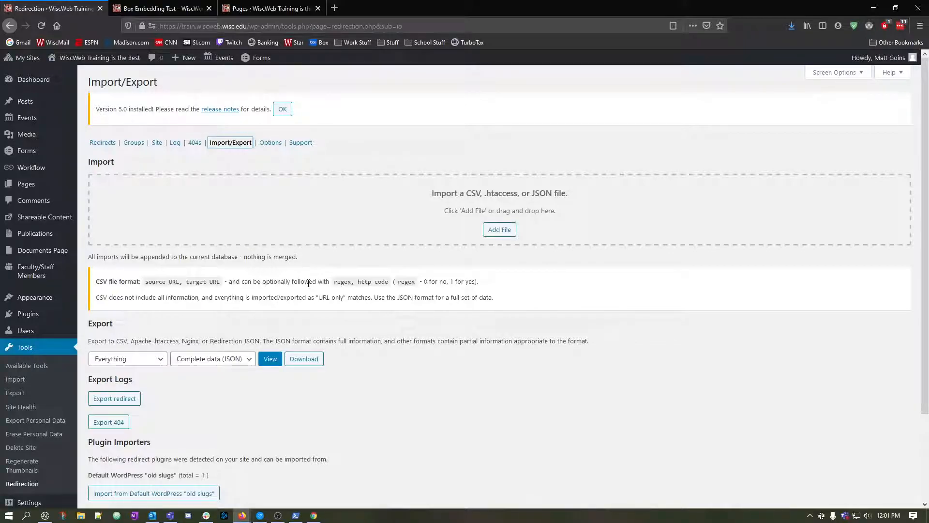
Launch Excel from the Windows search.
key("super")
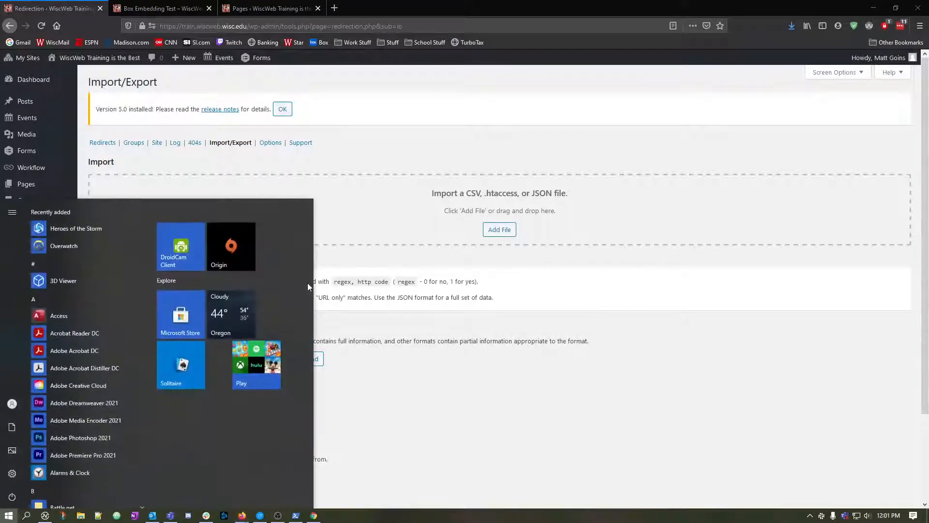
type("excel")
key("Return")
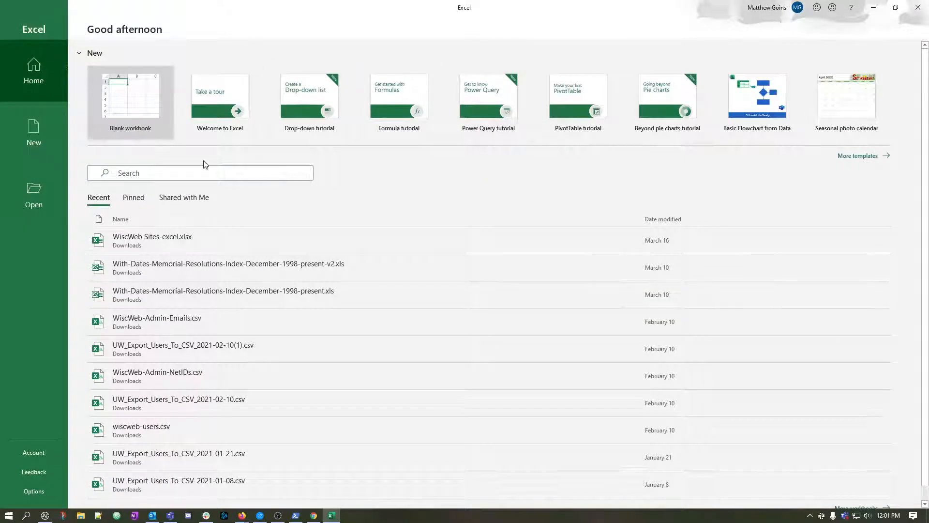
Create a blank workbook, and check the required CSV file format on the Redirection Import/Export page in the browser.
left_click(136, 114)
key("super+Tab")
key("Return")
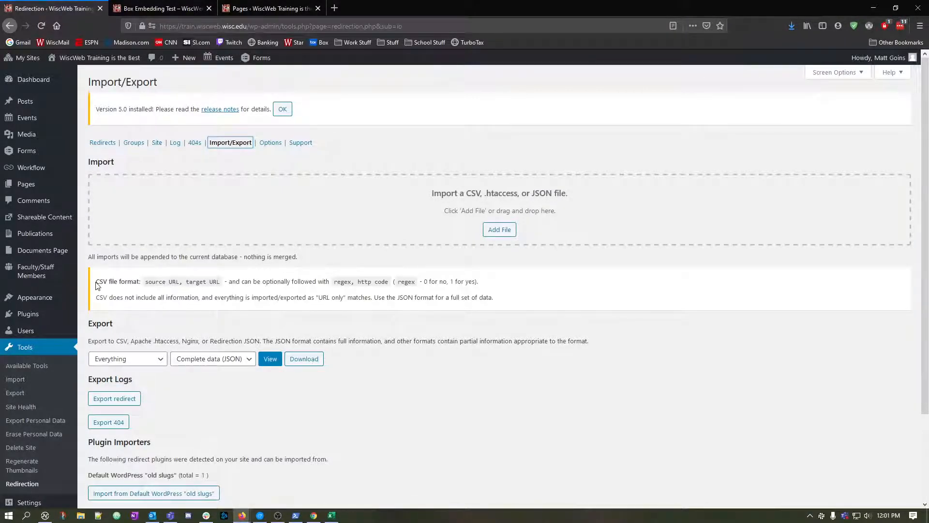
left_click_drag(146, 282, 331, 285)
left_click(331, 285)
left_click_drag(153, 282, 217, 282)
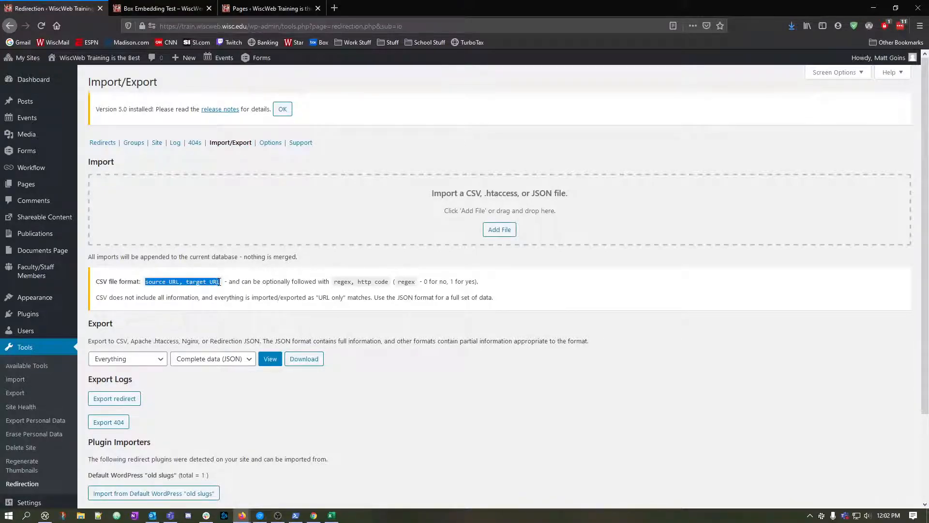
left_click(219, 282)
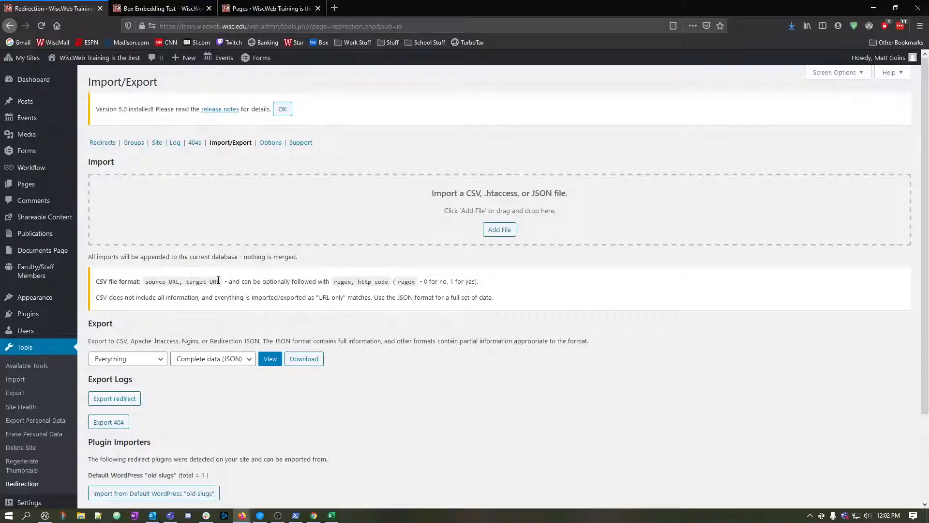
Switch back to Excel and enter the redirect line "/~bilbo/, /box-embedding-test/" in cell A1.
left_click(331, 515)
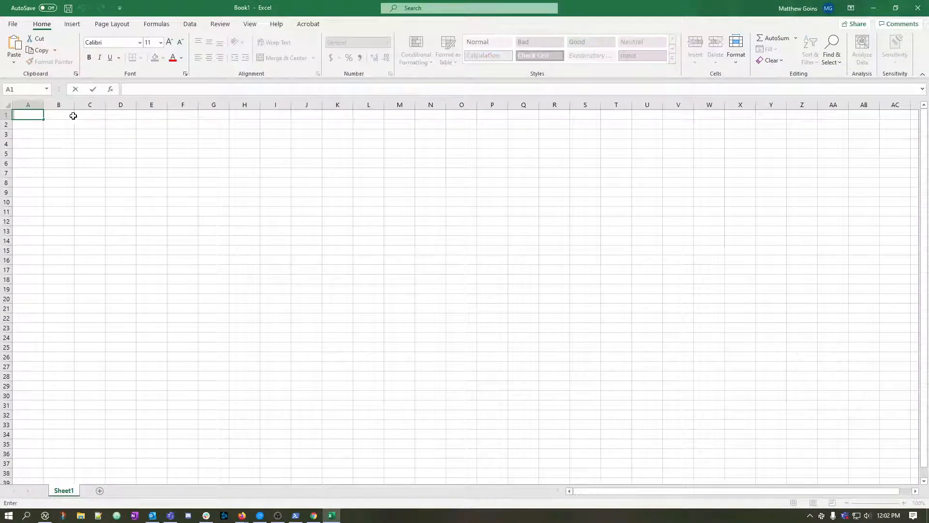
type("/~bilbo/")
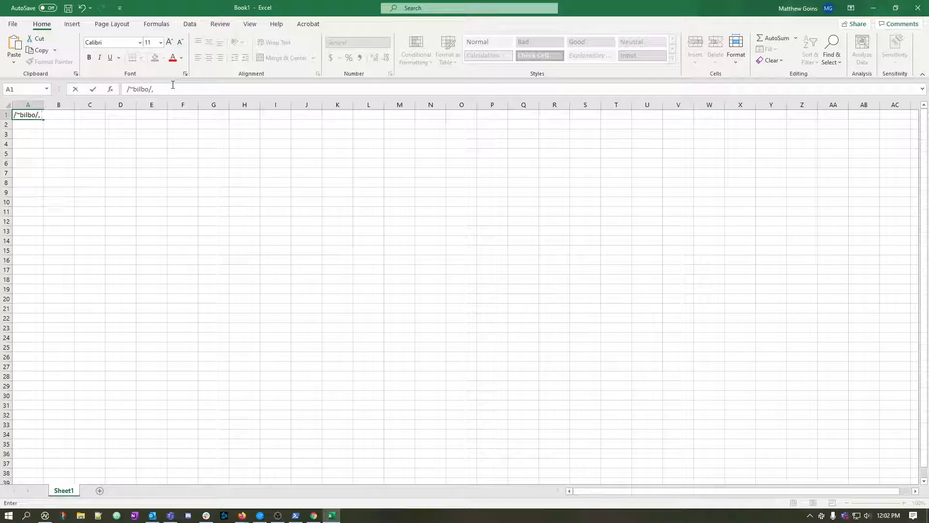
type(", /")
type("/box-embedding-test/")
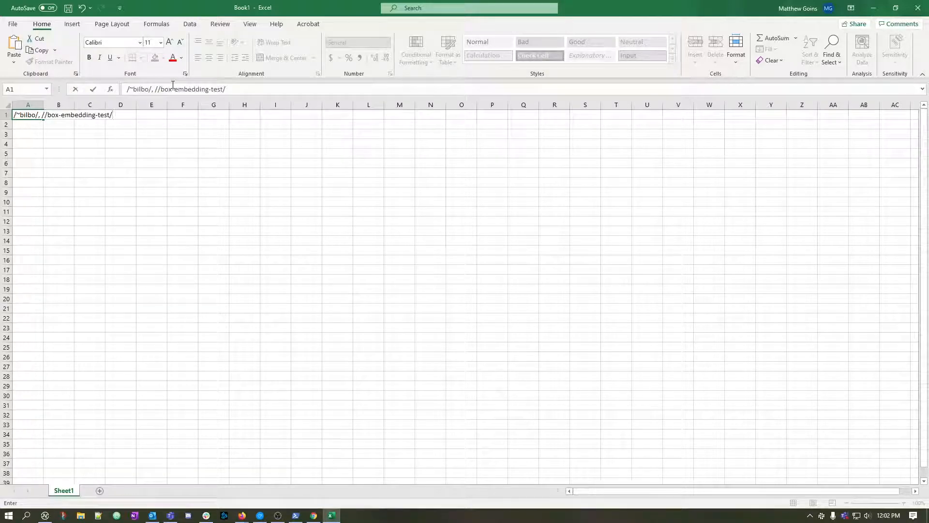
key("ctrl+z")
key("BackSpace")
type("/box-embedding-test/")
key("Return")
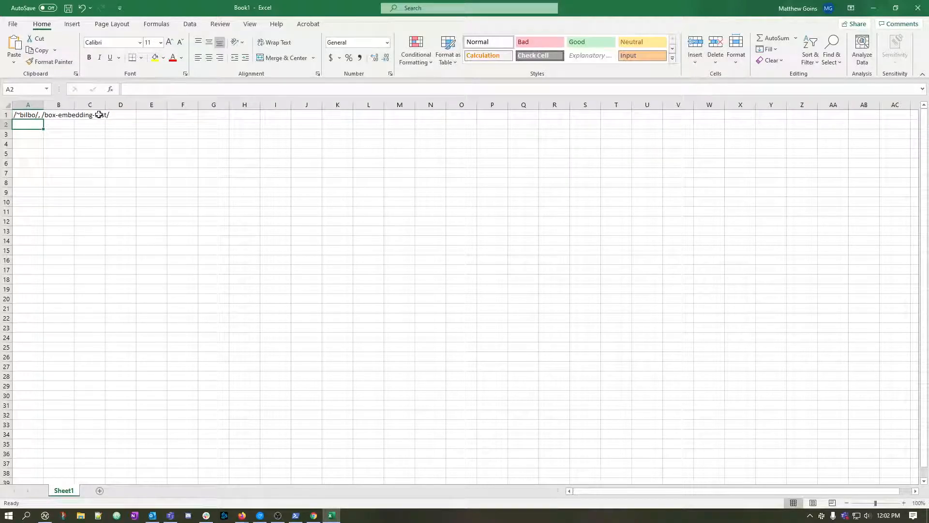
Fit column A to its contents and fill the redirect line in A1 down through row 10.
left_click(73, 116)
left_click(12, 104)
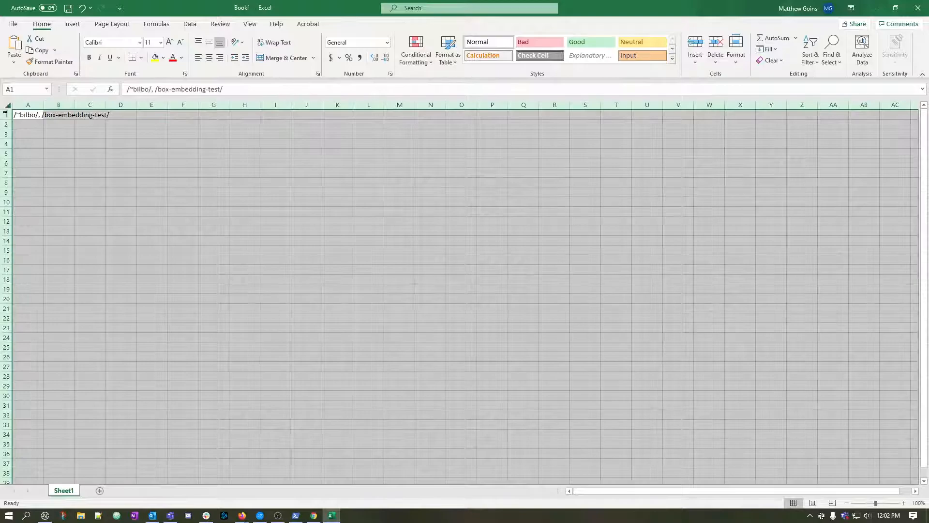
left_click(50, 146)
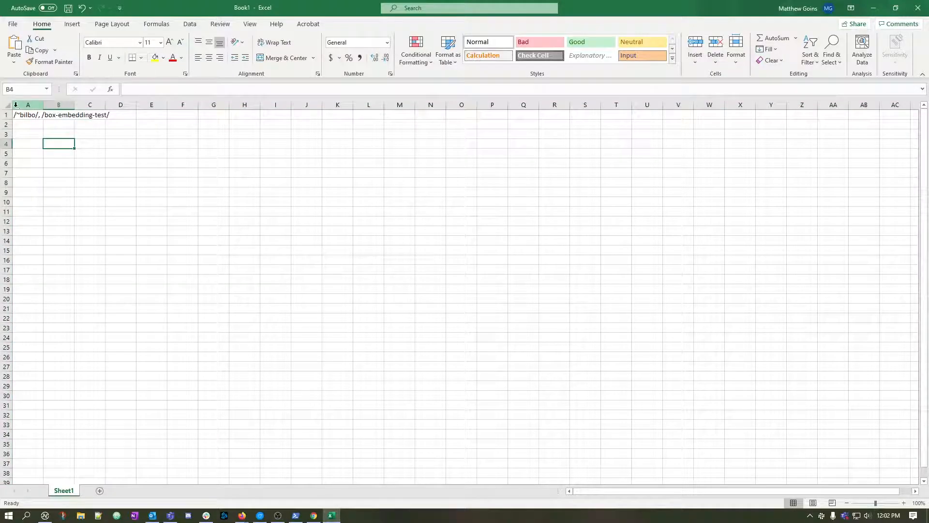
double_click(43, 104)
left_click(78, 125)
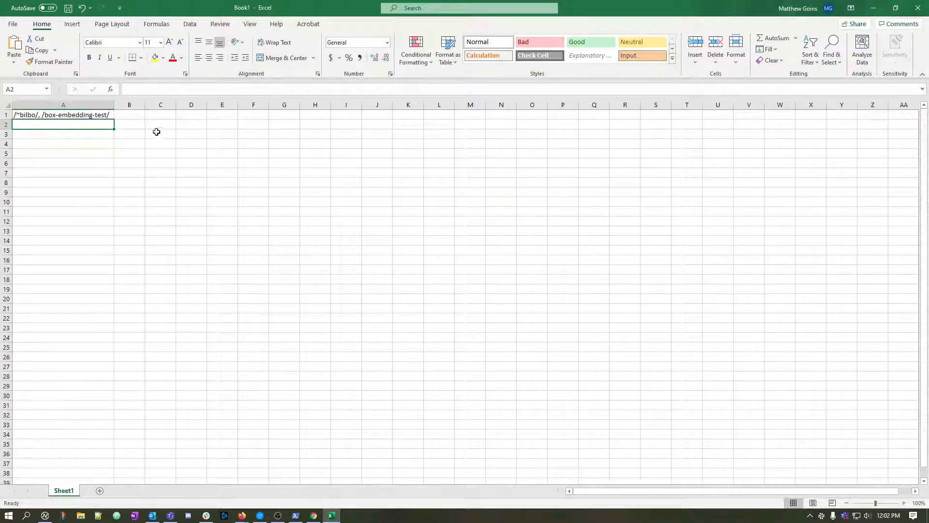
left_click(101, 116)
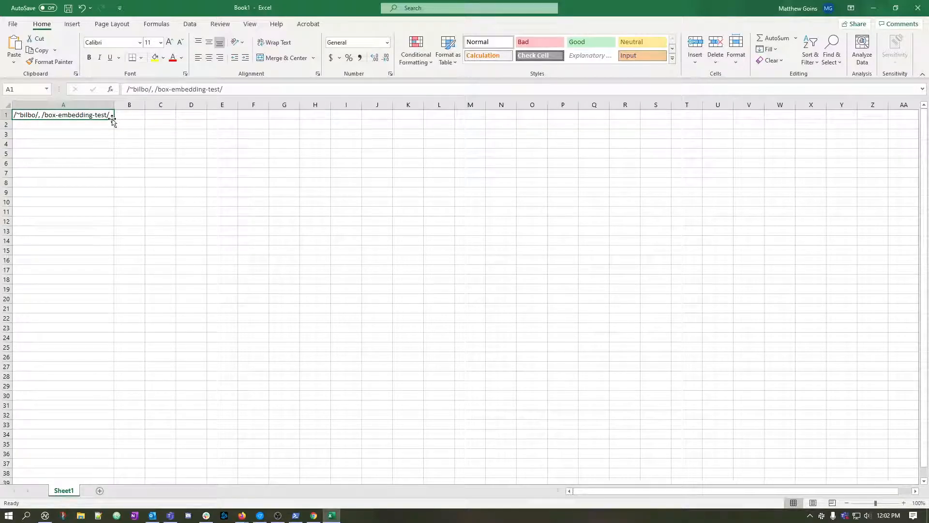
left_click_drag(112, 119, 113, 206)
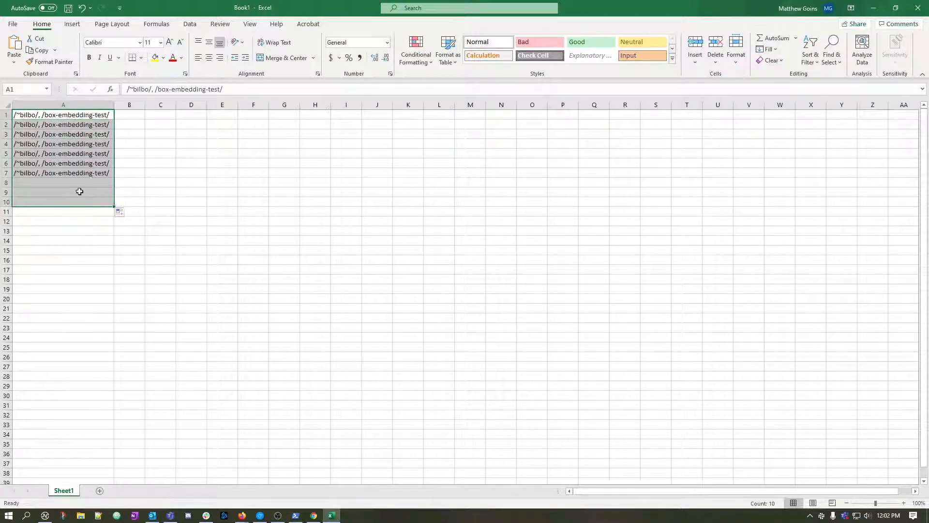
Change the source name in the redirect lines to frodo in A2 and merry in A3.
double_click(28, 124)
double_click(28, 125)
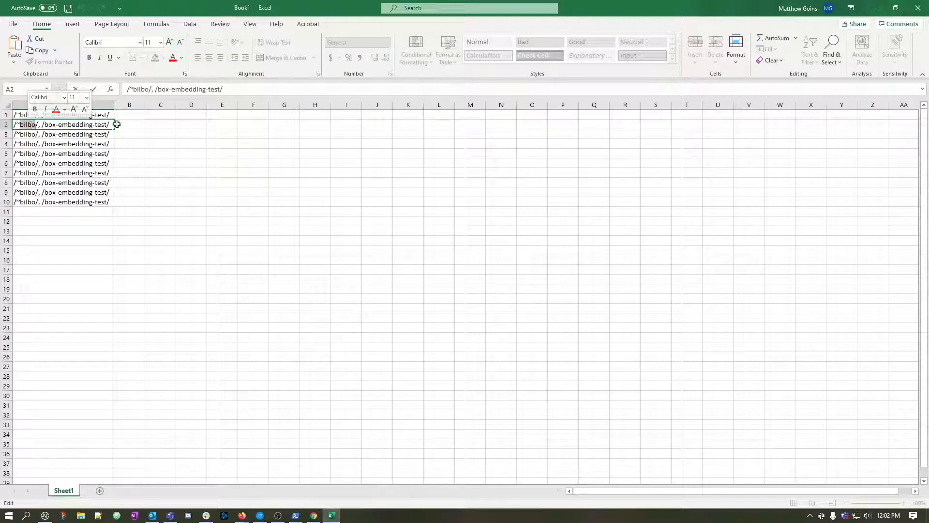
type("frodo")
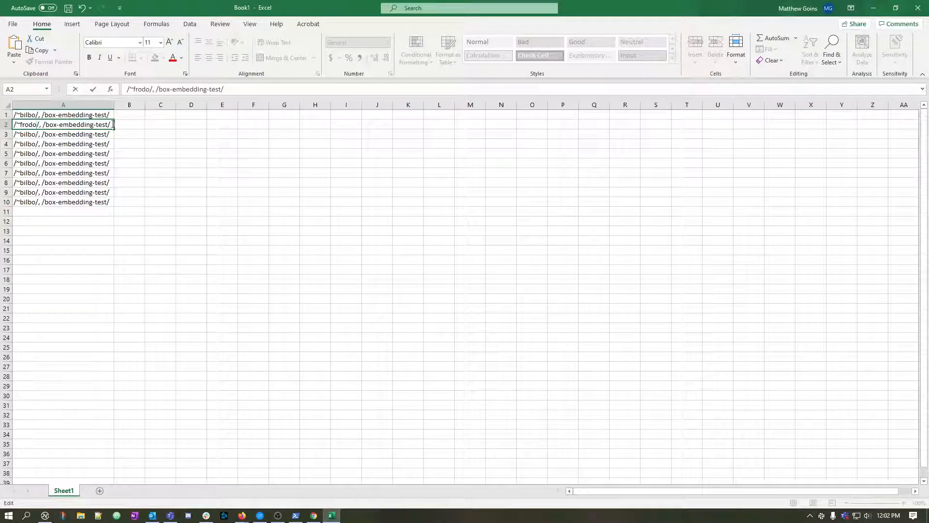
double_click(28, 134)
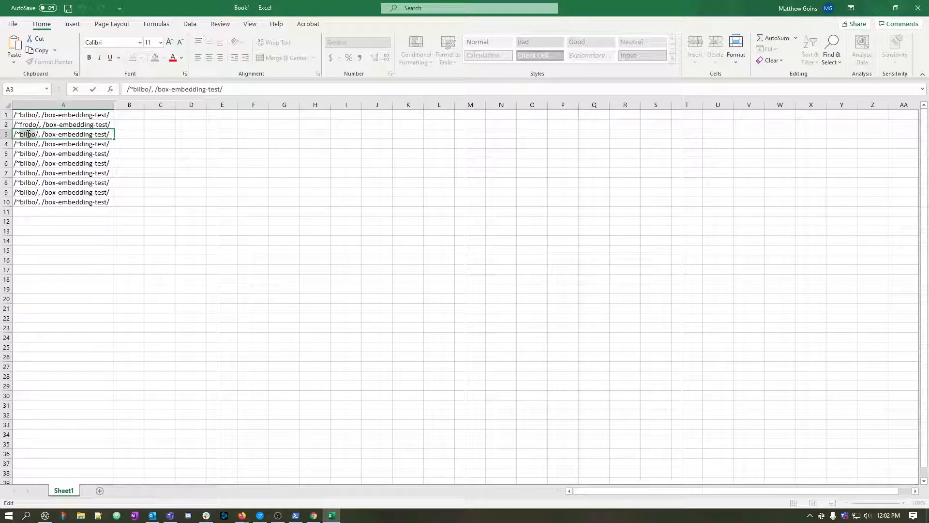
double_click(28, 134)
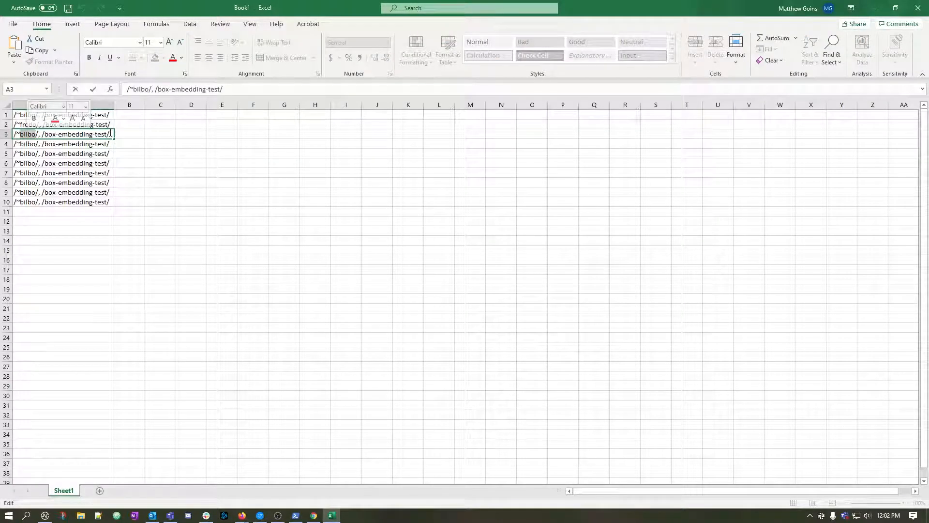
type("merry")
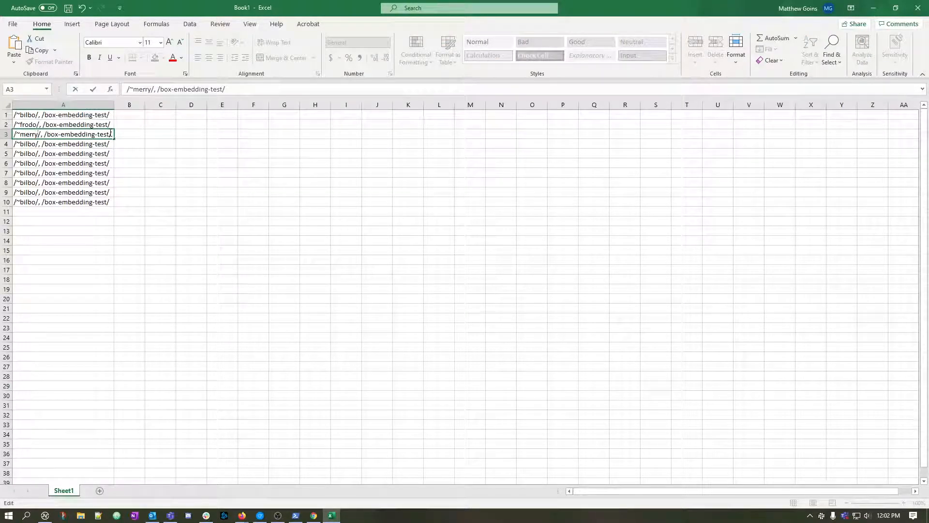
Change the source name in the redirect lines to pippin in A4 and legolas in A5.
left_click(36, 143)
double_click(36, 144)
double_click(36, 144)
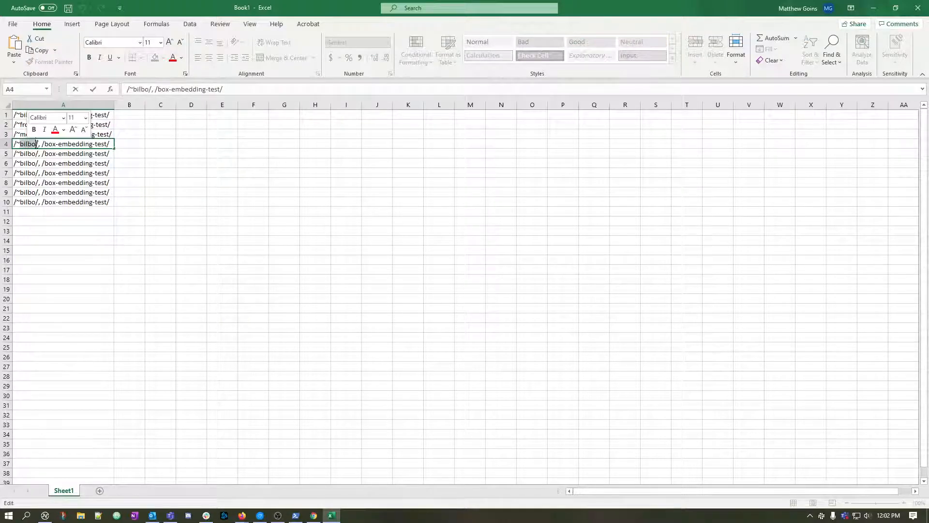
type("pipin")
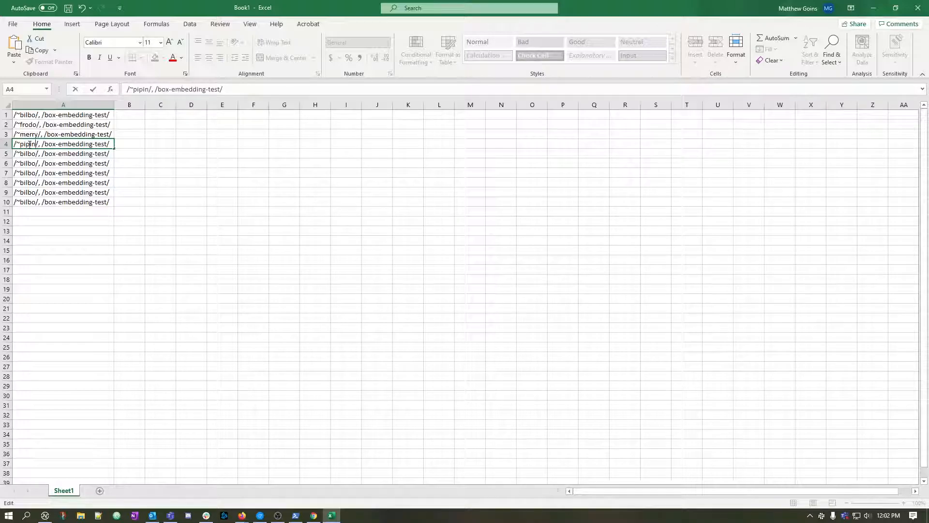
left_click(30, 144)
type("p")
key("Return")
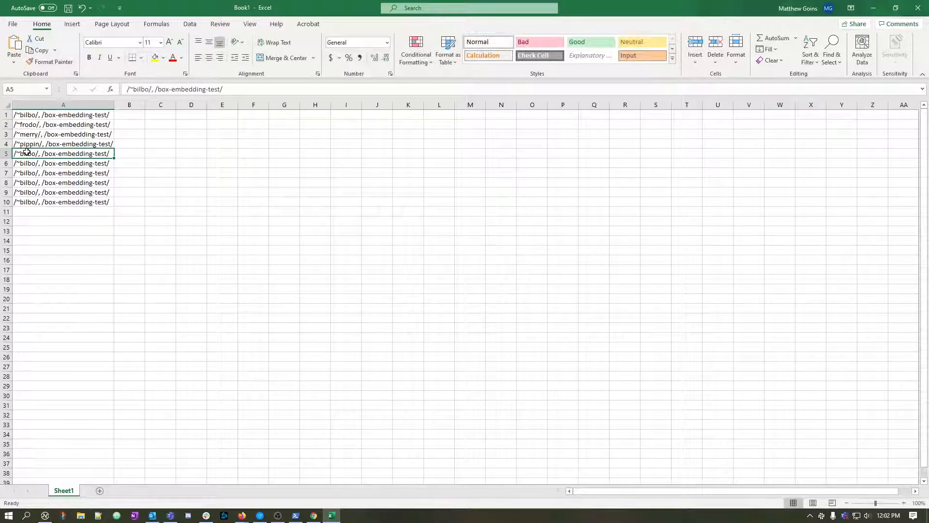
double_click(27, 153)
type("legolas")
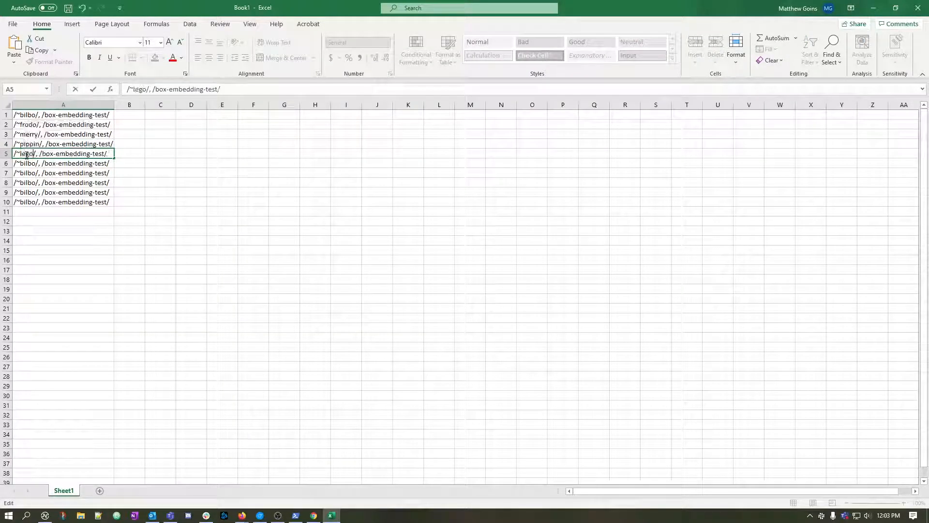
Change the source name in the redirect lines to gimli in A6 and aragorn in A7.
left_click(29, 164)
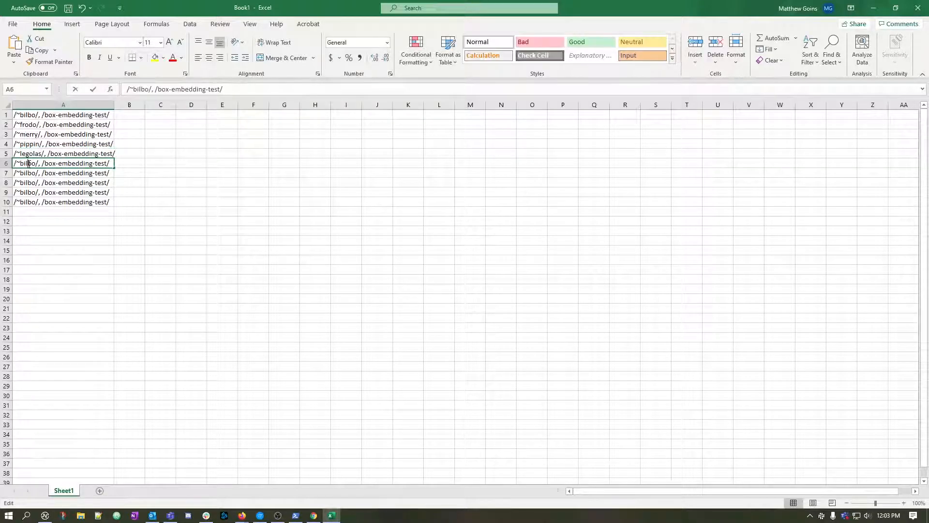
double_click(29, 164)
double_click(29, 163)
type("gimli")
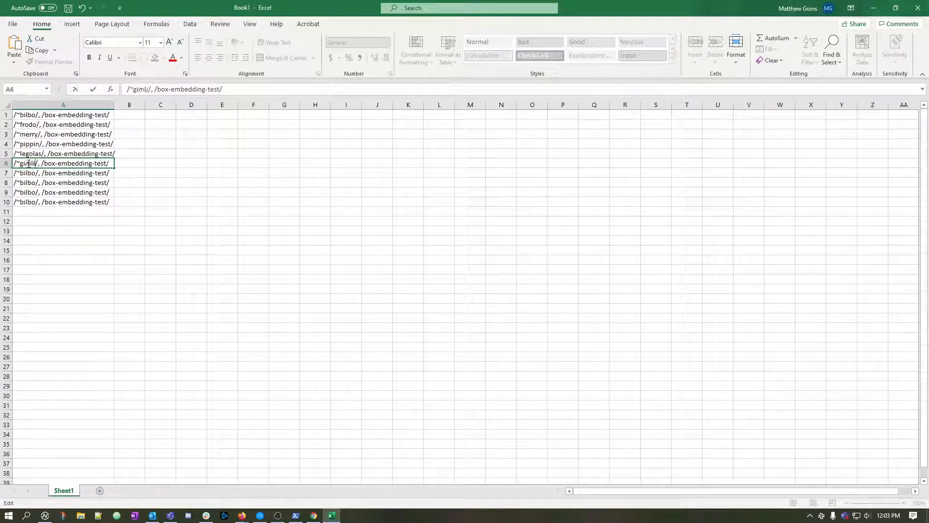
left_click(27, 173)
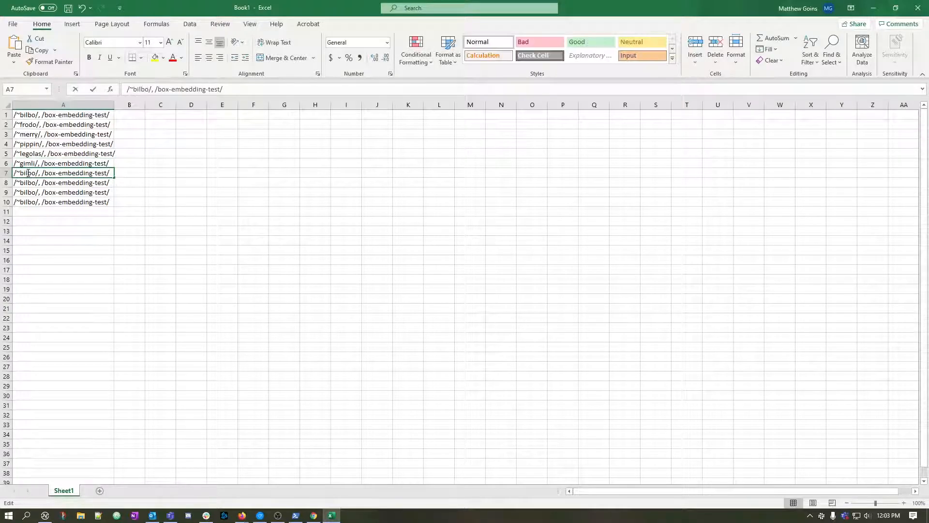
double_click(27, 173)
double_click(27, 173)
type("aragorn")
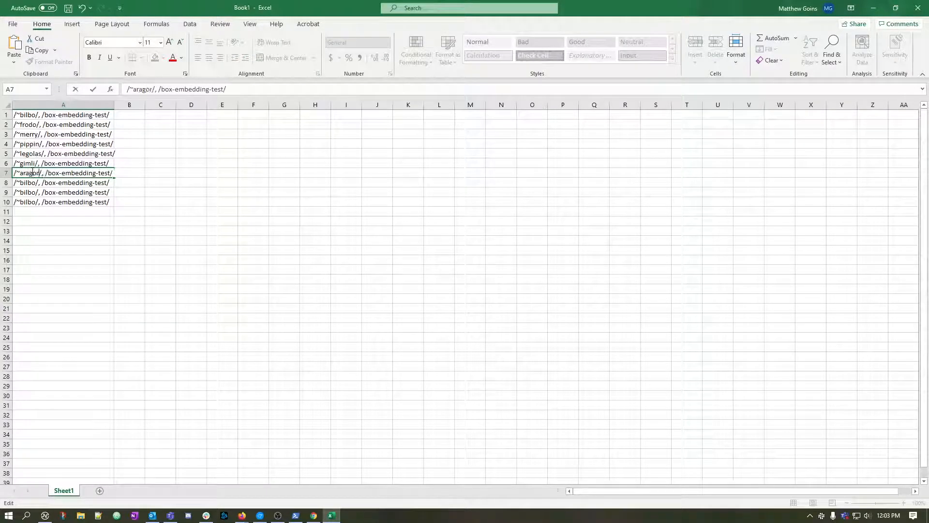
Change the source name in the redirect lines to boromir in A8 and superman in A9.
left_click(31, 183)
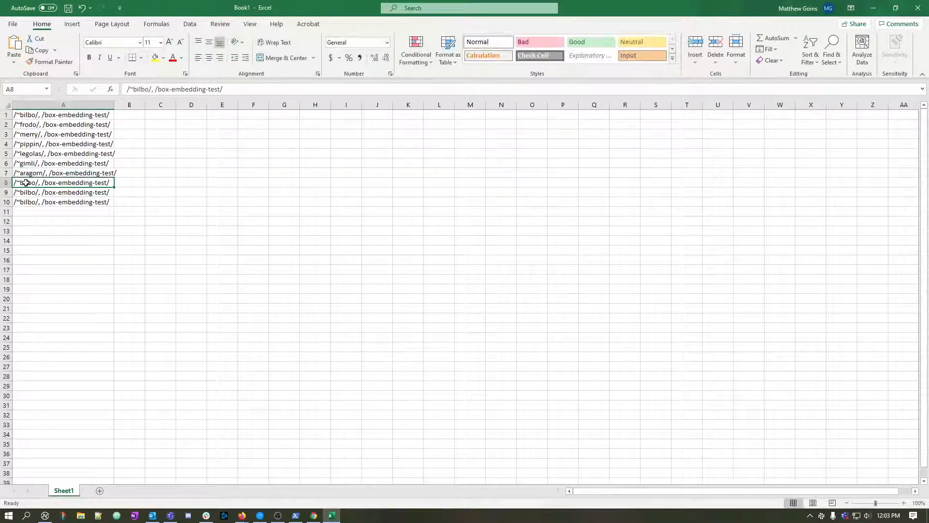
double_click(32, 182)
double_click(29, 182)
type("boro")
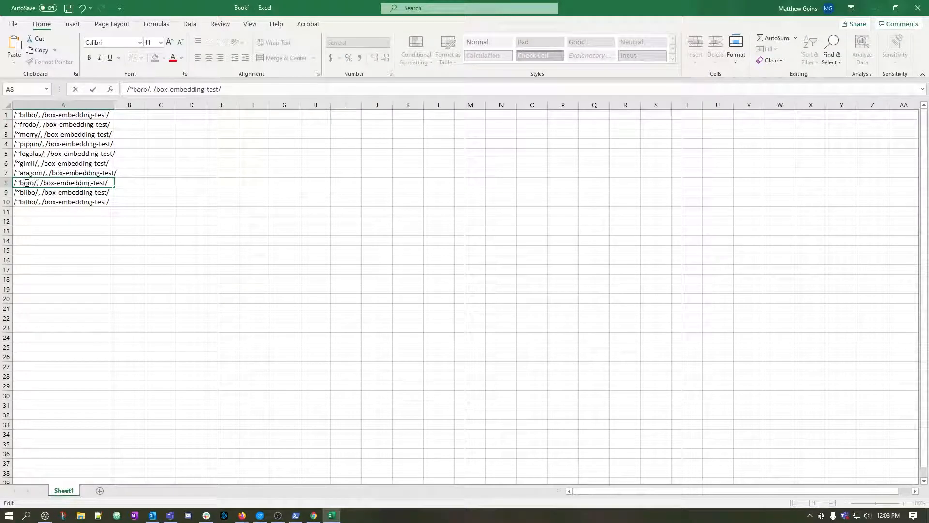
type("mir")
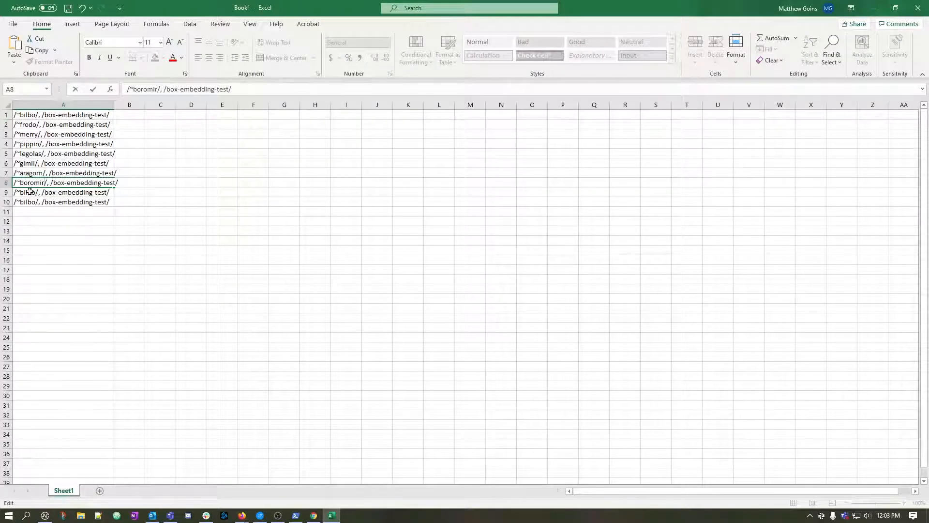
double_click(29, 192)
double_click(21, 192)
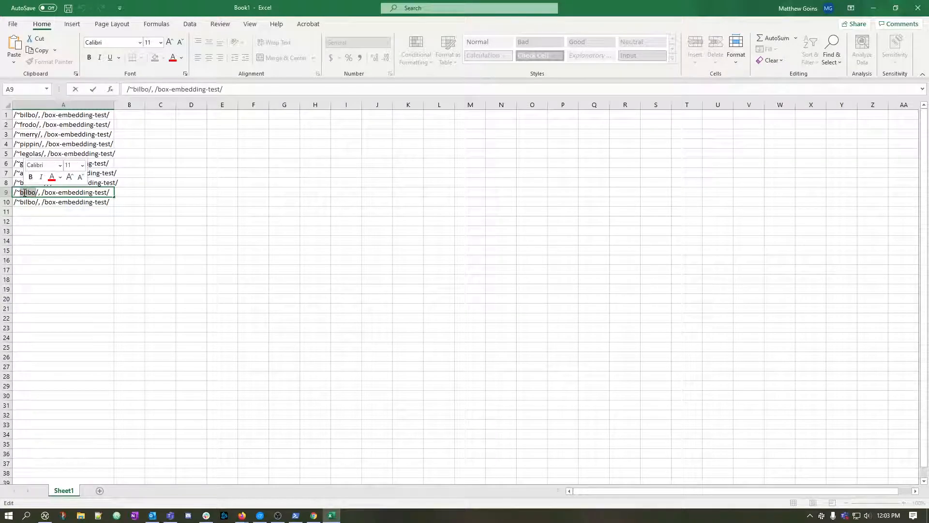
type("superman")
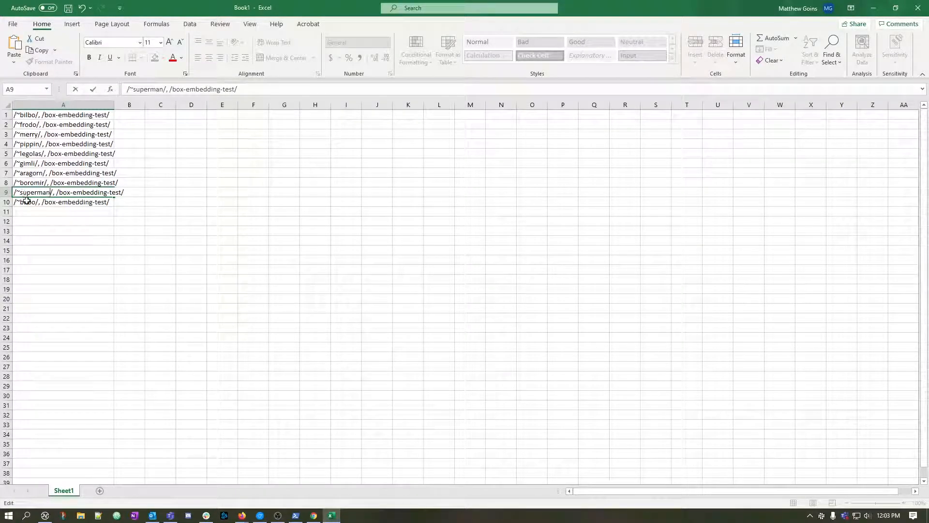
Change the source name in A10 to batman, and fit column A to the longest redirect line.
left_click(27, 202)
double_click(28, 202)
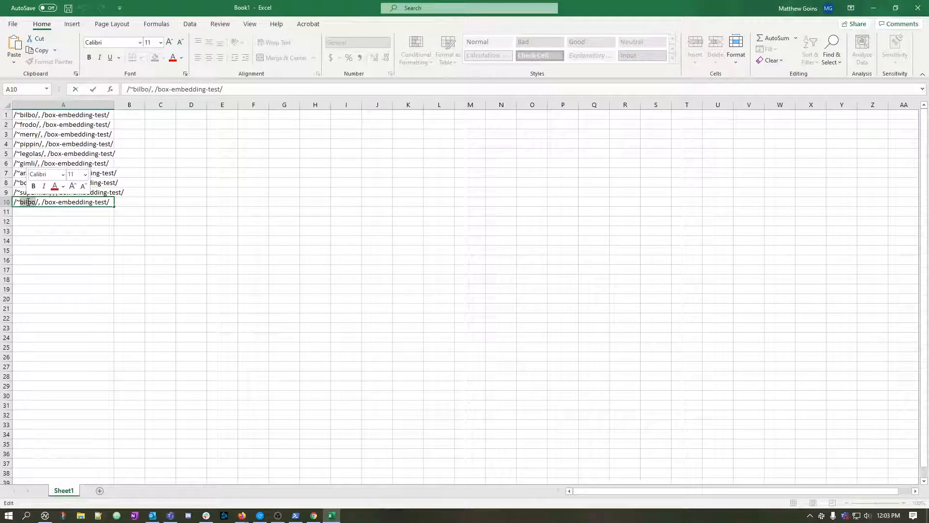
type("batman")
key("Return")
left_click(41, 260)
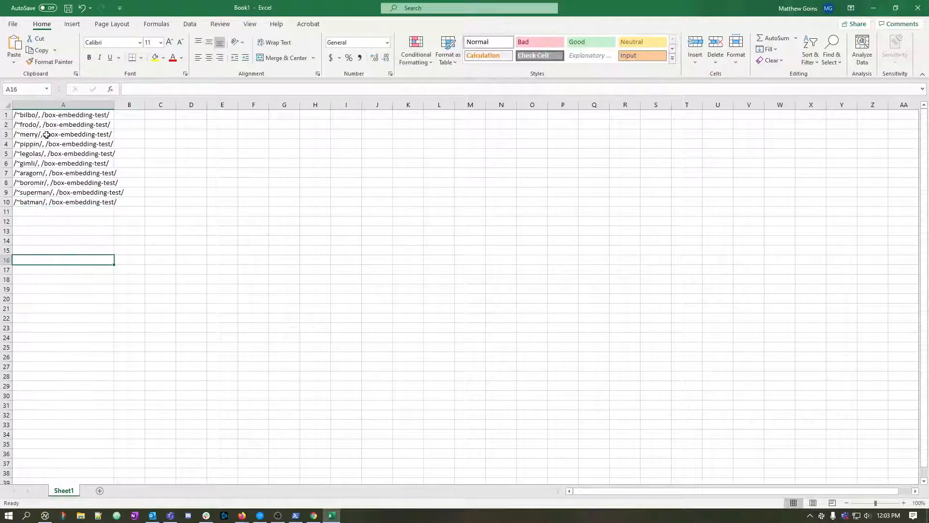
double_click(108, 103)
left_click(197, 252)
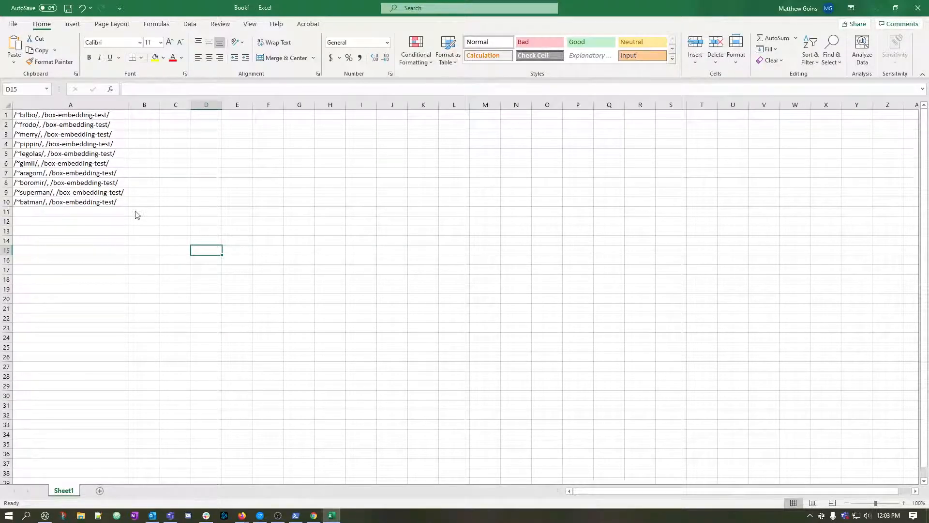
Recheck the CSV file format on the Redirection import page in the browser, and return to the Excel sheet.
key("alt+Tab")
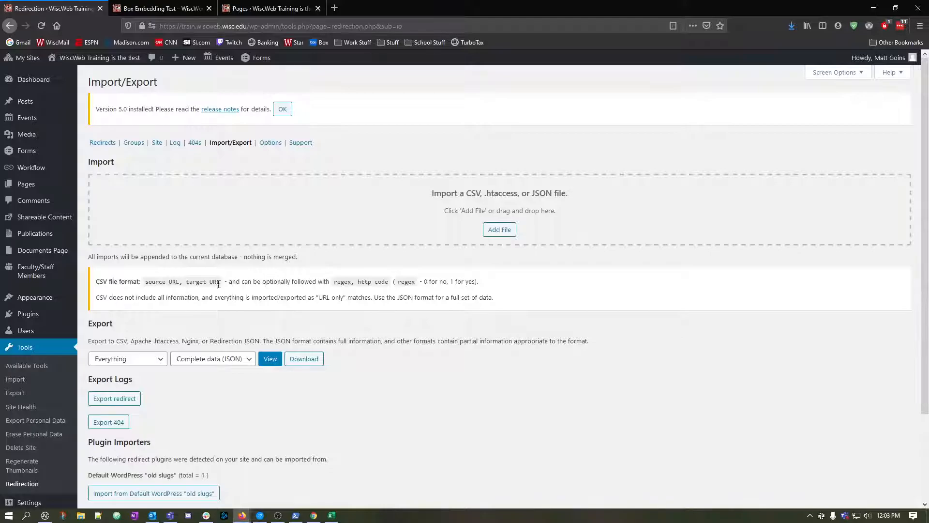
key("alt+Tab")
mouse_move(261, 517)
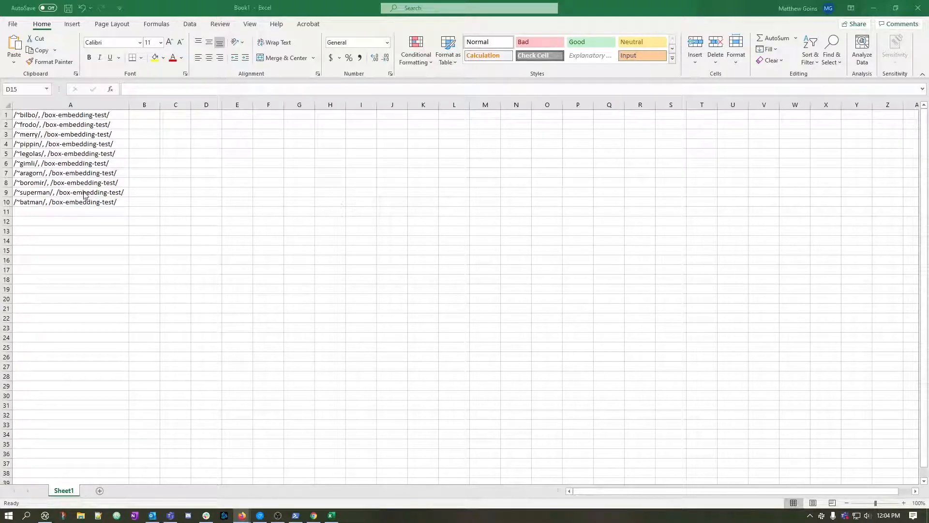
Start saving the redirect workbook under a new name in the Downloads folder.
left_click(98, 212)
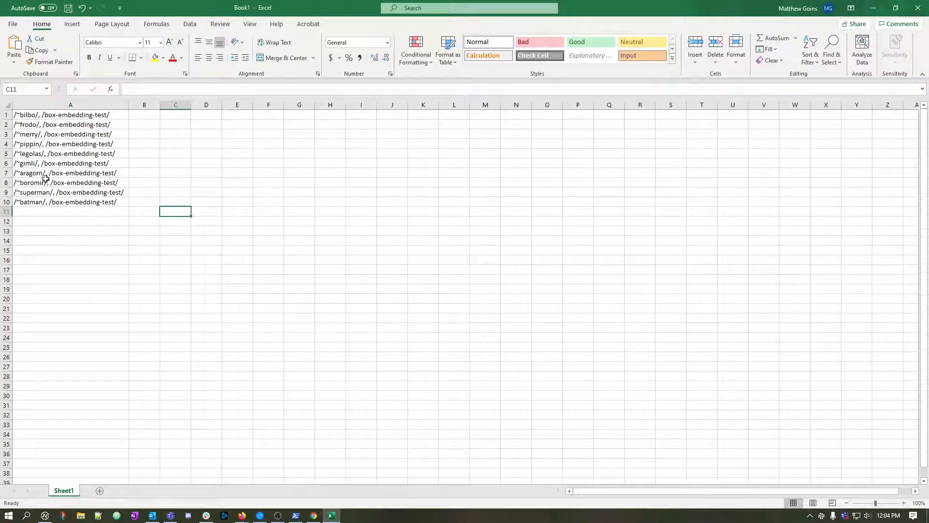
left_click(62, 116)
left_click(13, 23)
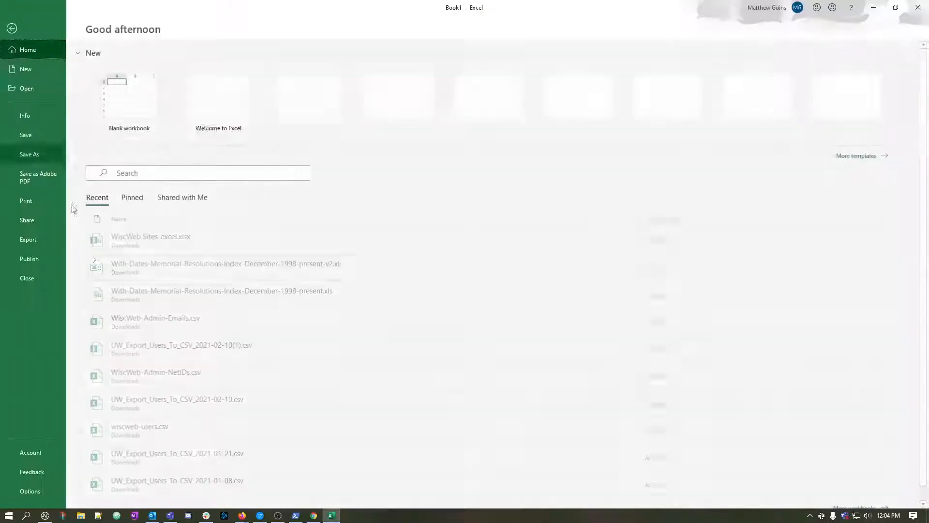
left_click(20, 153)
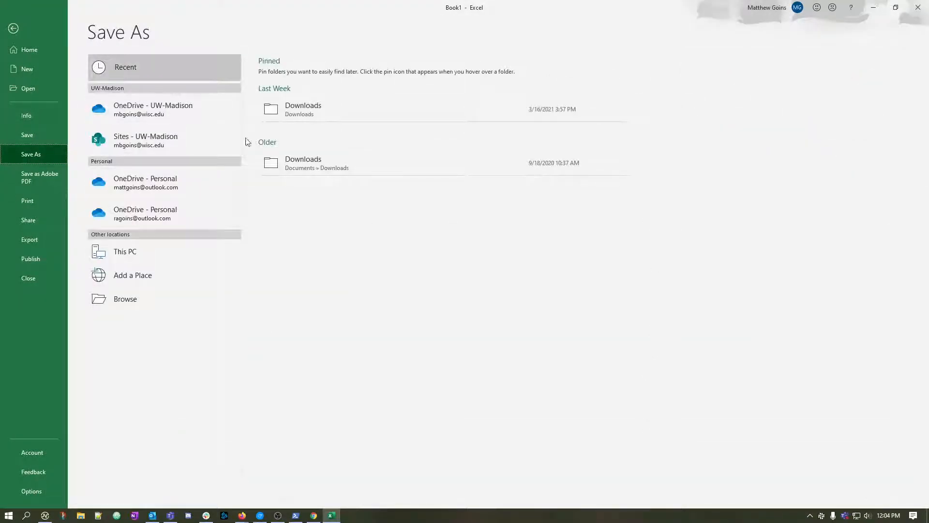
left_click(305, 111)
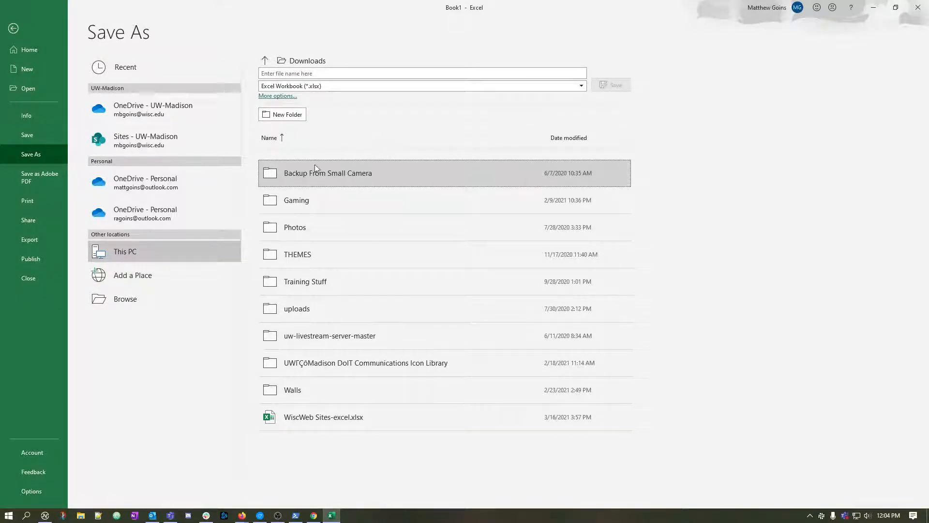
Name the file redirects.csv, choose the CSV UTF-8 (Comma delimited) format, and save it.
left_click(326, 73)
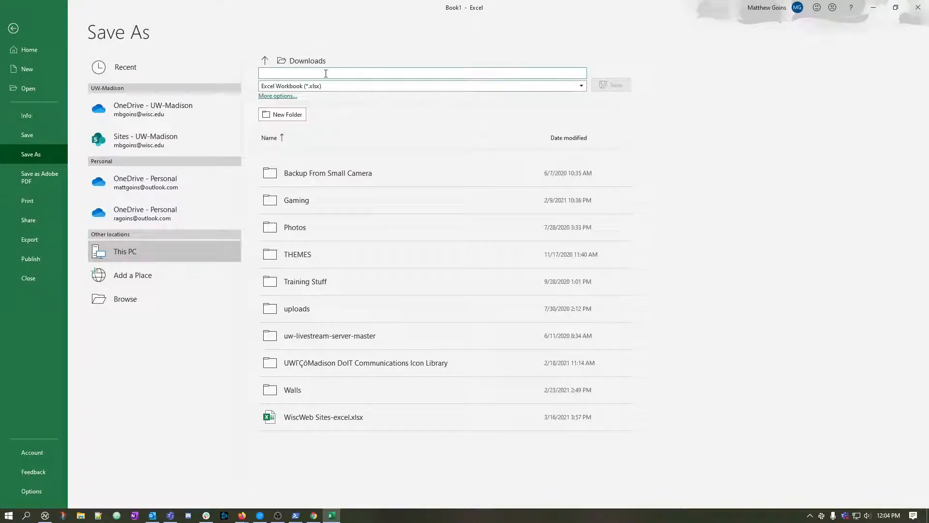
type("redirects.")
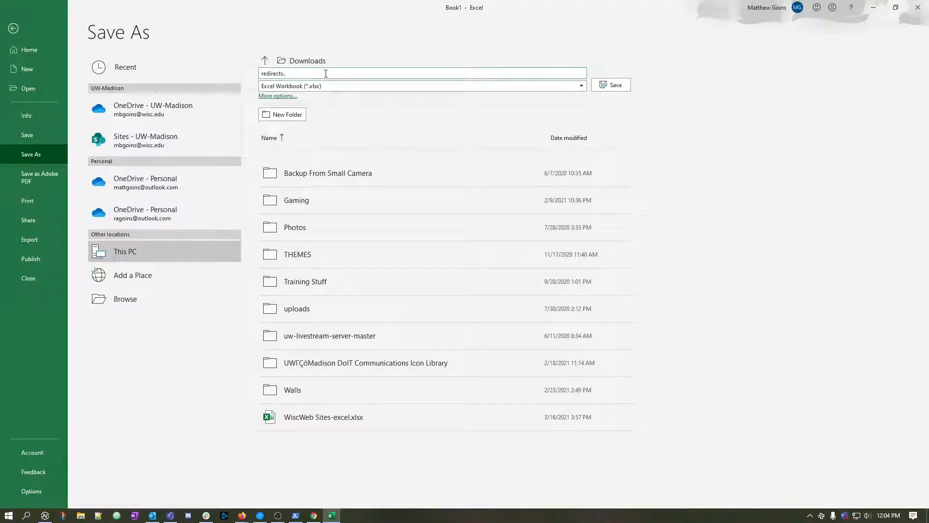
left_click(551, 85)
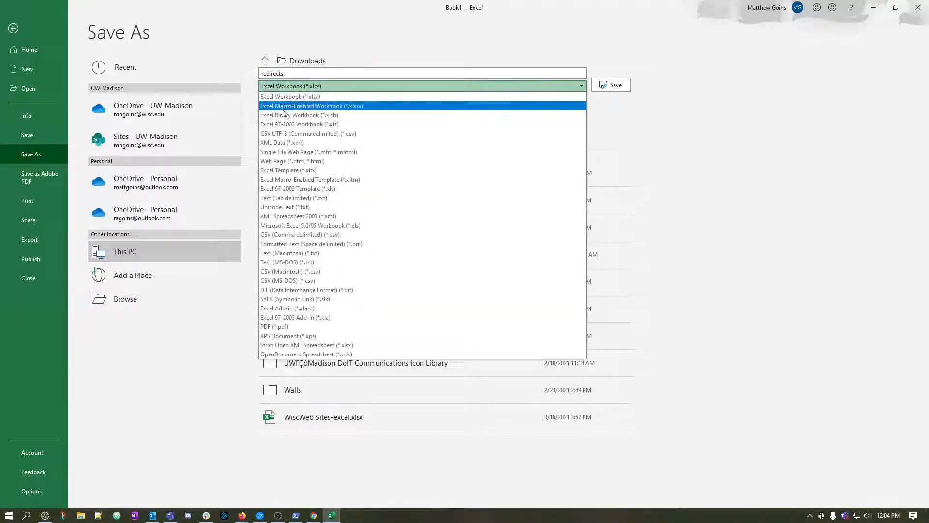
left_click(286, 135)
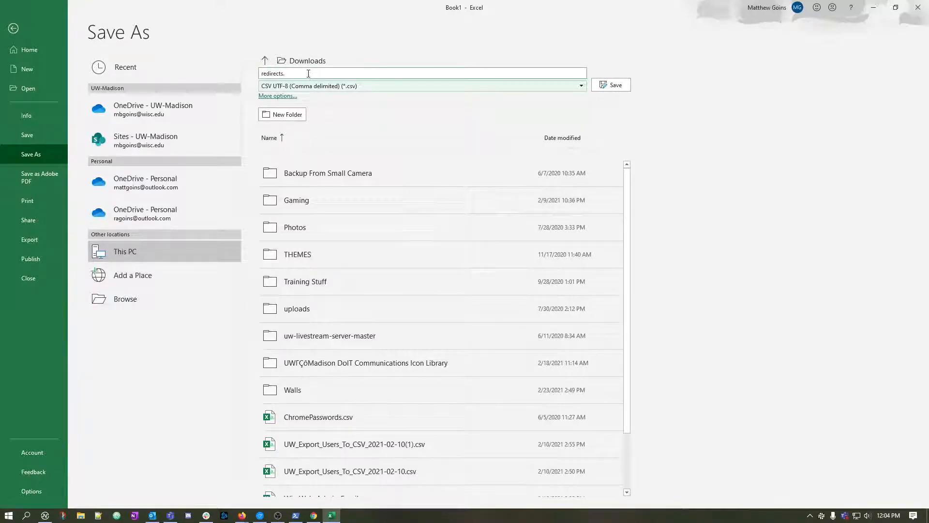
left_click(312, 73)
left_click(313, 73)
type("cs")
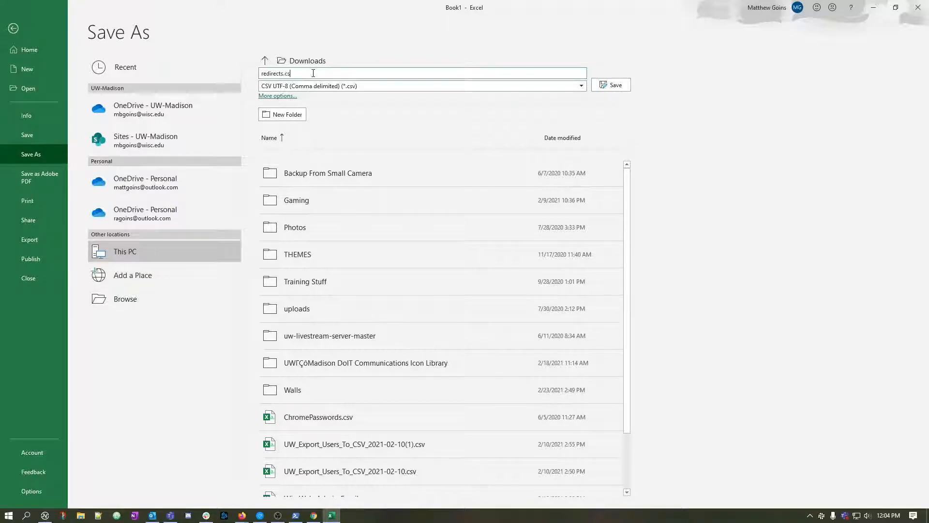
type("v")
left_click(611, 85)
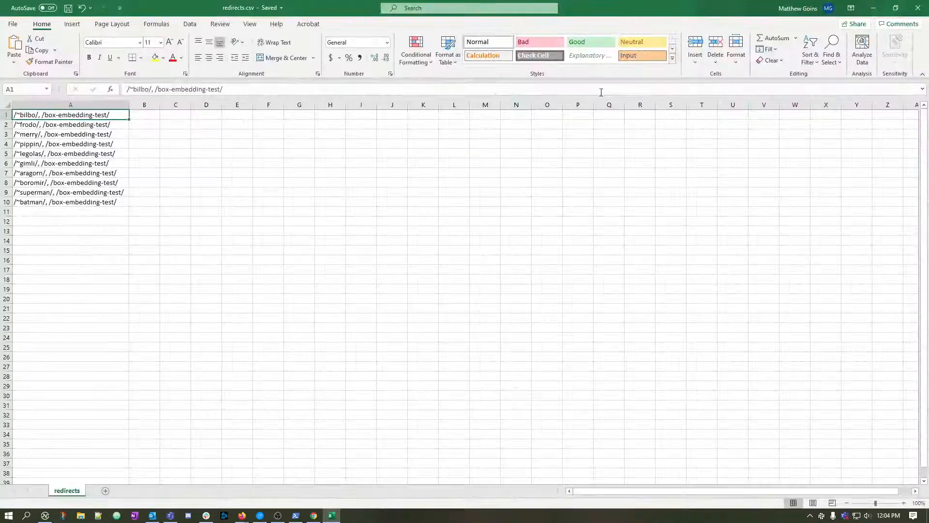
Open File Explorer, switch to the Redirection import page in the browser, and add redirects.csv as the import file.
left_click(81, 516)
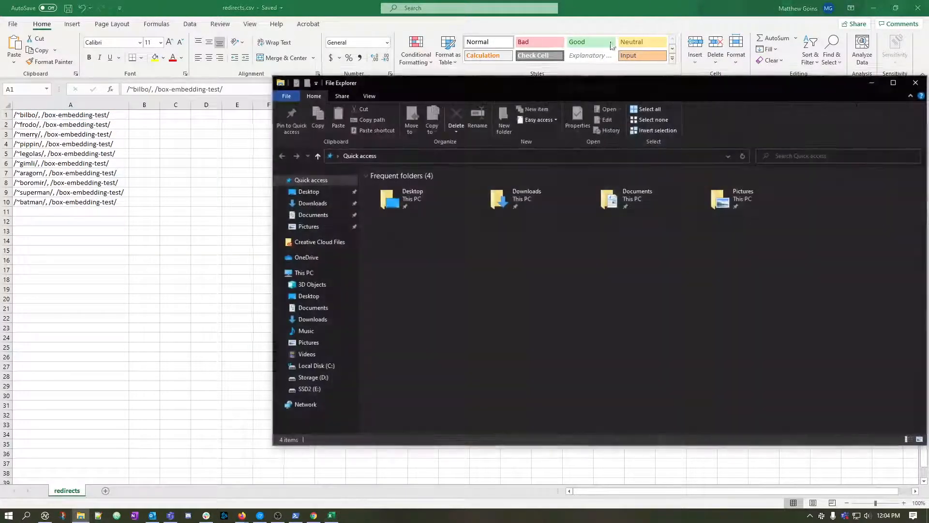
left_click_drag(610, 86, 928, 104)
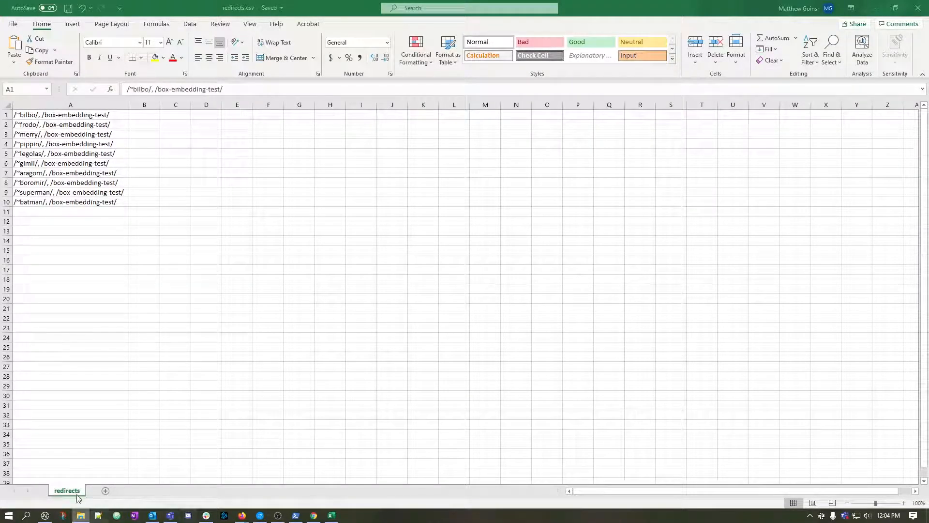
mouse_move(242, 516)
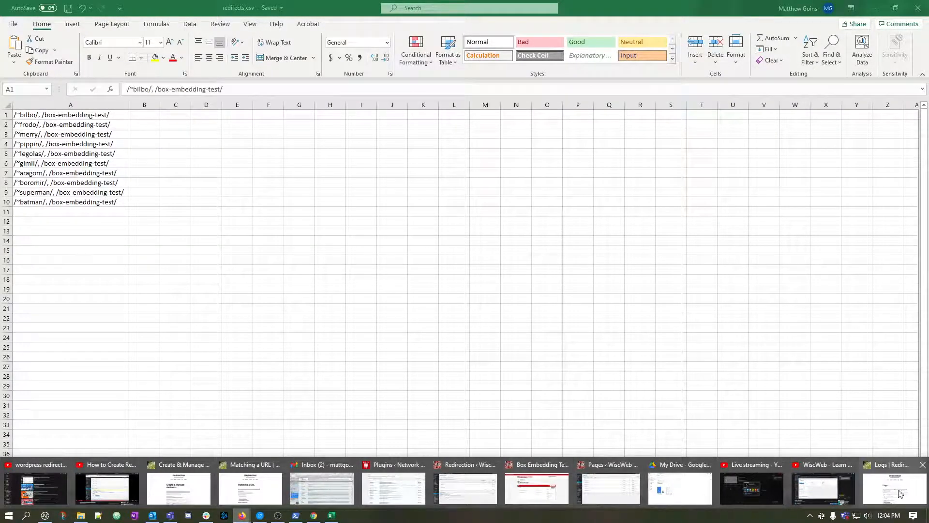
left_click(467, 488)
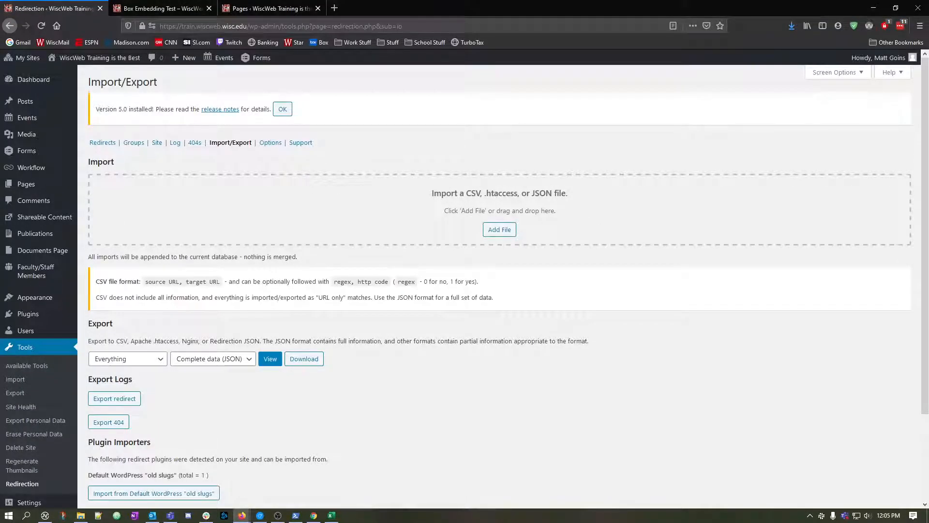
left_click_drag(696, 218, 506, 220)
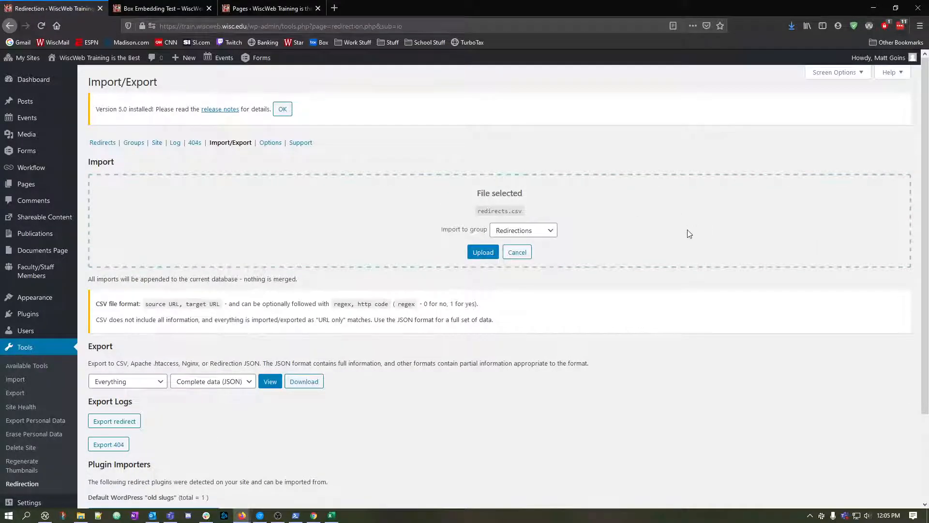
Set the import group to Faculty Sites, upload redirects.csv, and close the import summary.
left_click(518, 232)
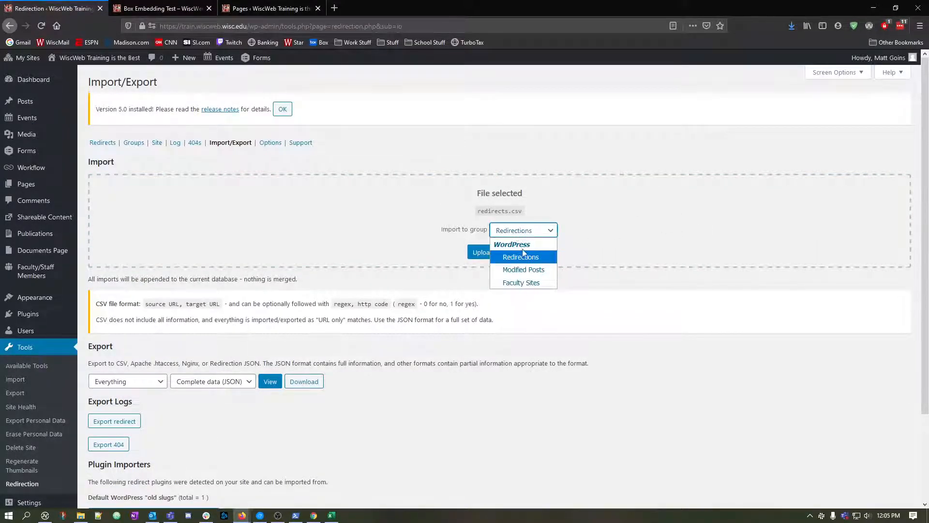
left_click(536, 256)
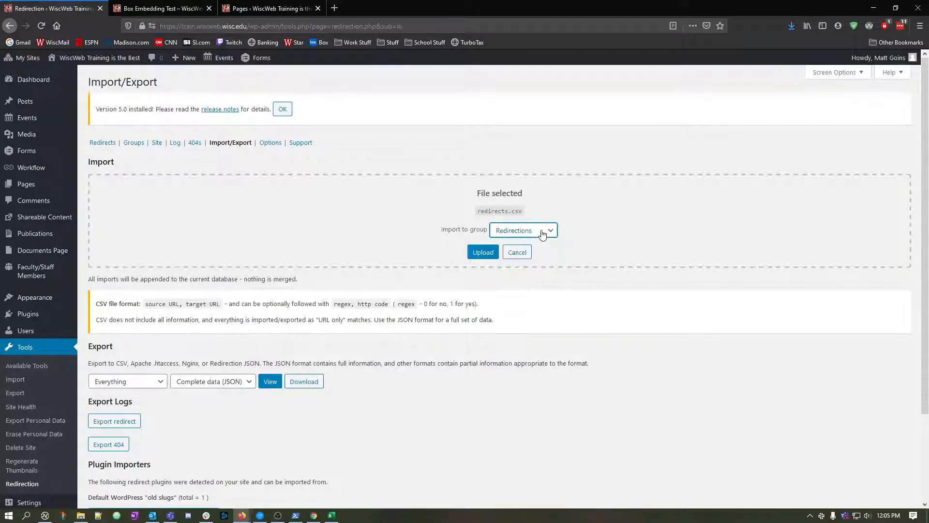
left_click(534, 231)
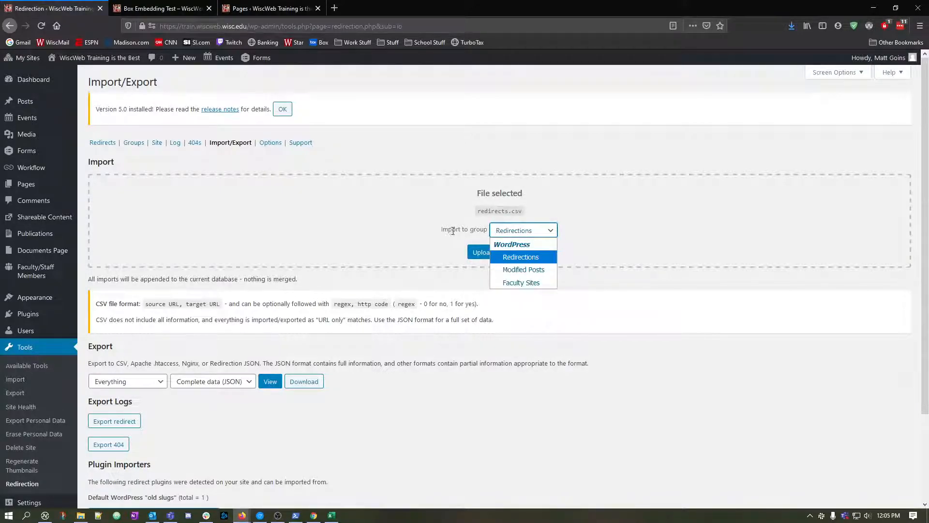
left_click(522, 284)
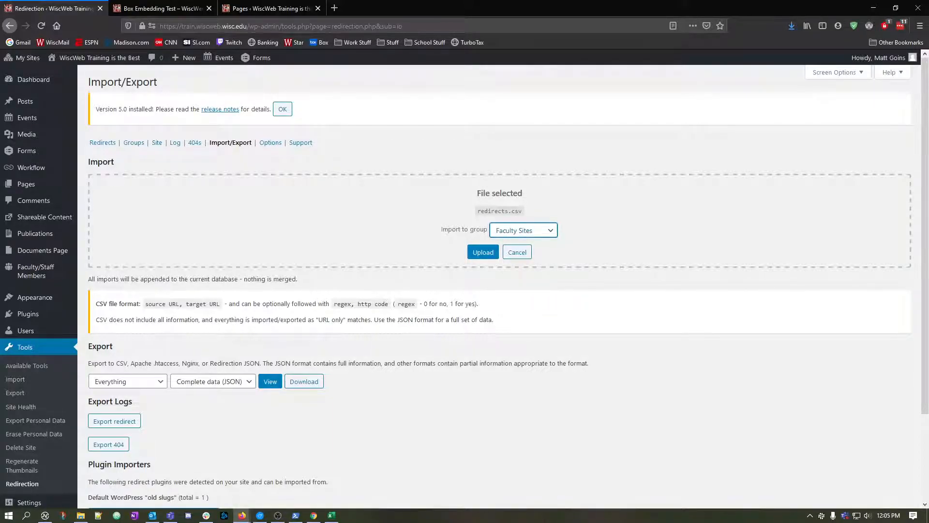
left_click(657, 246)
left_click(480, 252)
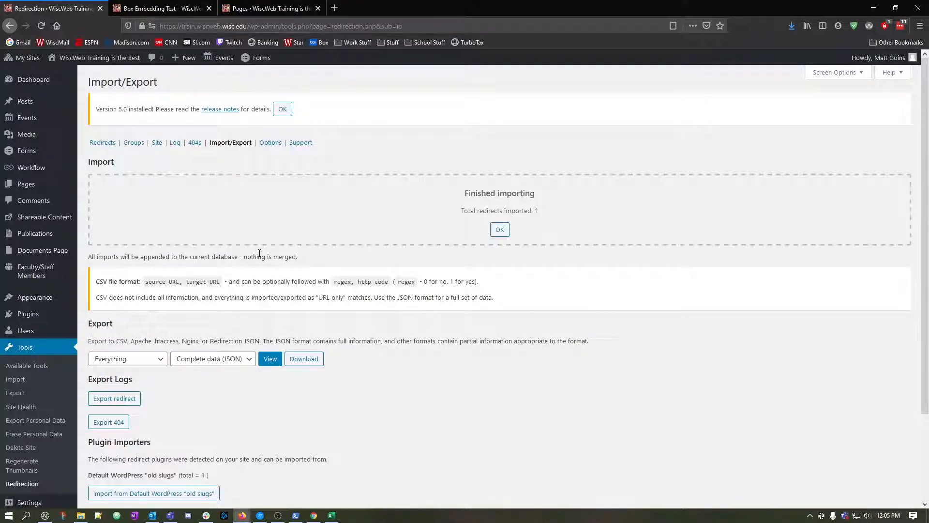
left_click(503, 234)
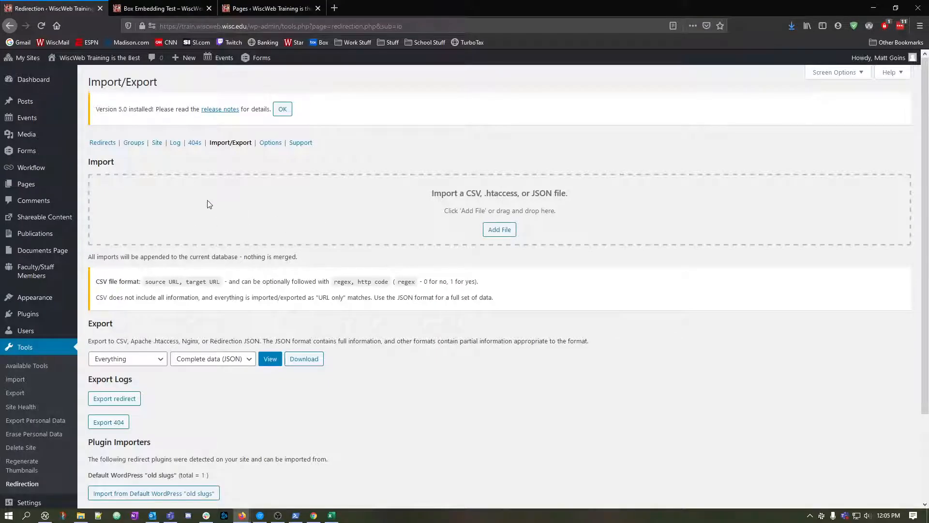
Review the imported entries in the Redirects list and check the redirect groups.
left_click(108, 144)
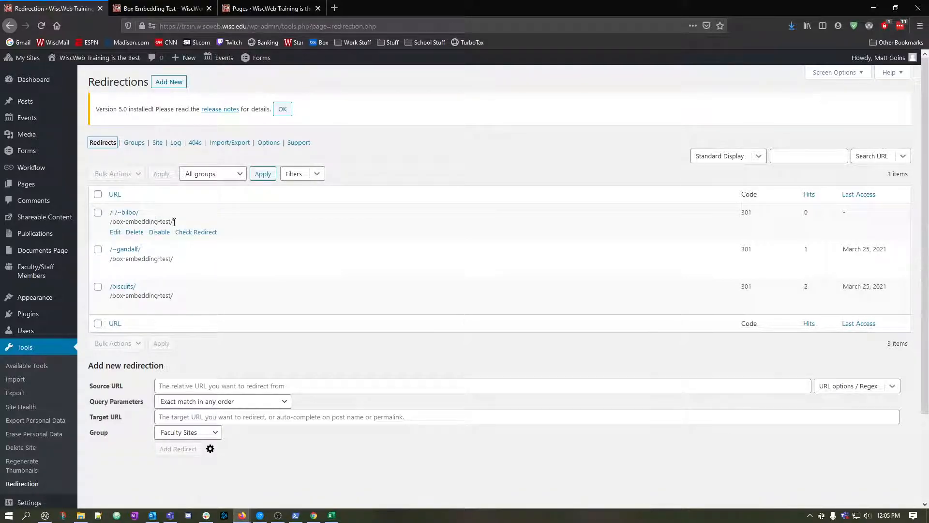
left_click(135, 143)
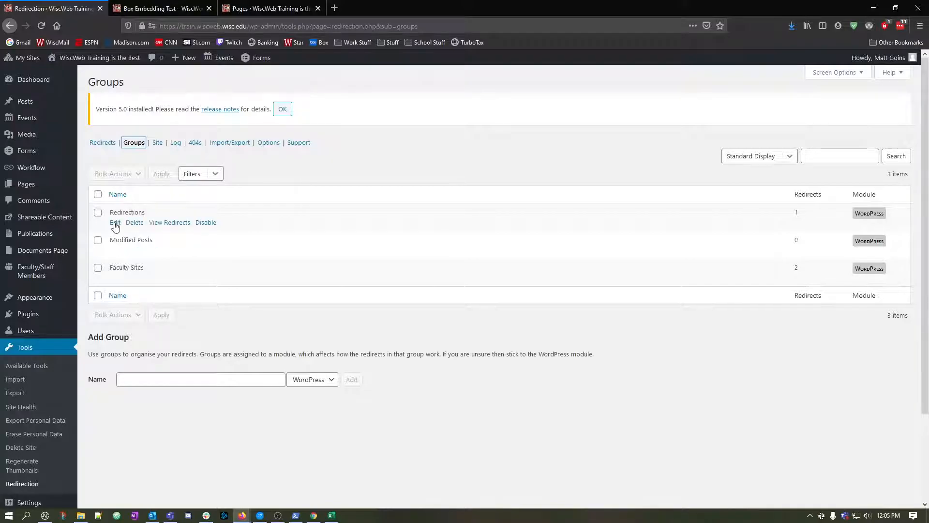
left_click(115, 223)
left_click(112, 143)
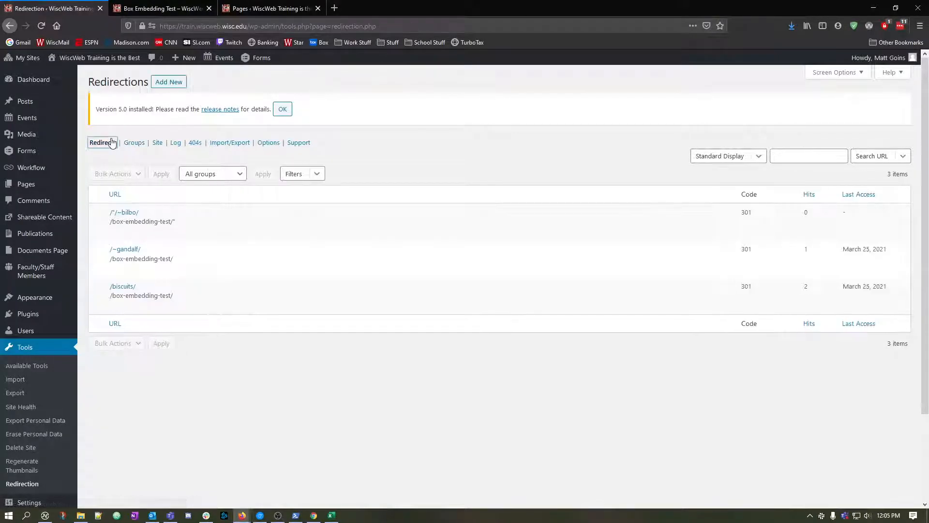
Test the imported bilbo redirect by opening its source link, and close the resulting page.
mouse_move(124, 216)
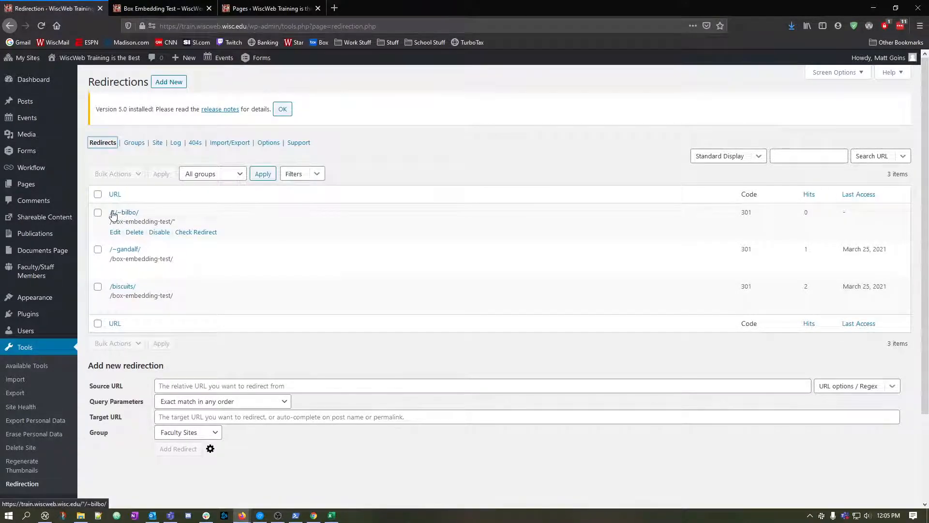
left_click(117, 215)
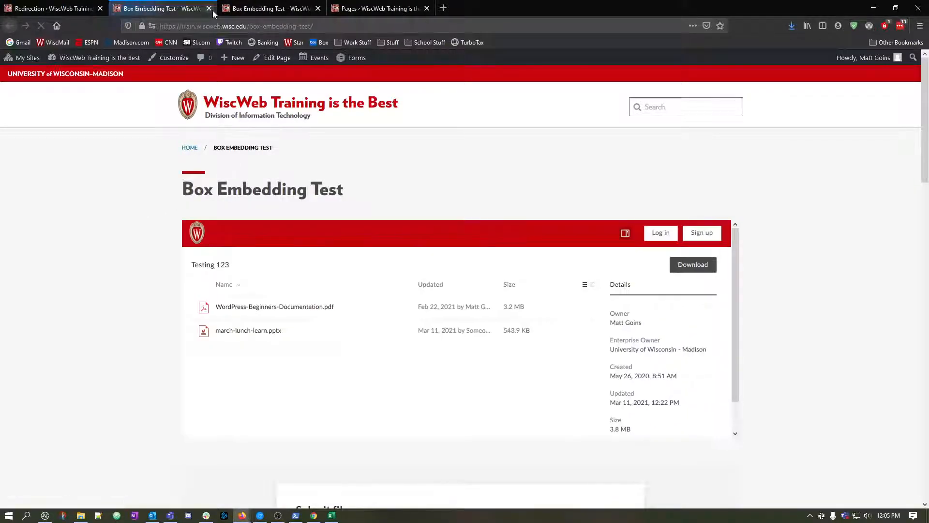
left_click(209, 9)
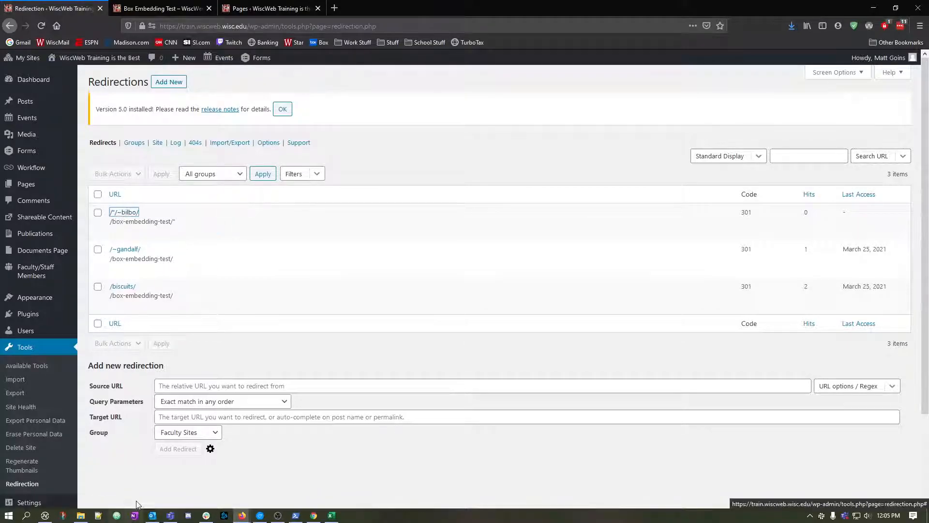
Compare the redirect line in A1 of the Excel sheet with the CSV file format on the Redirection import page.
left_click(331, 515)
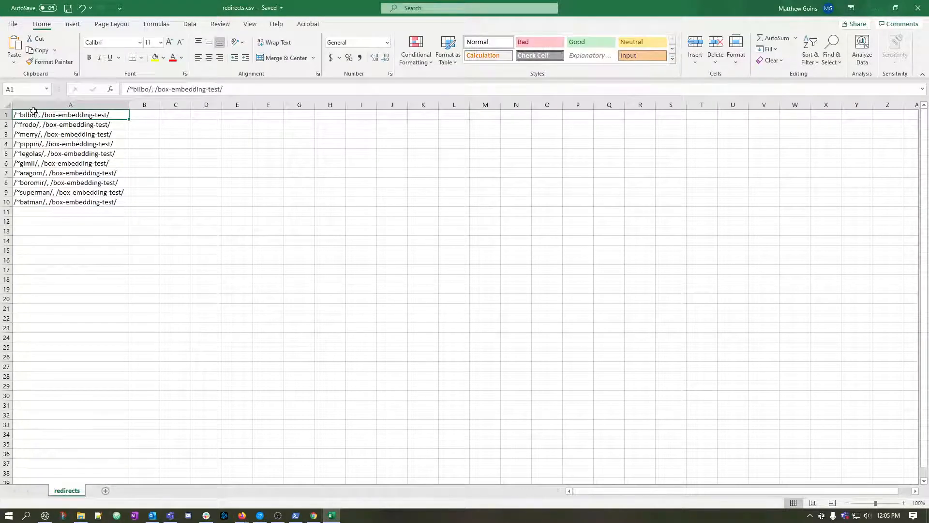
left_click(153, 88)
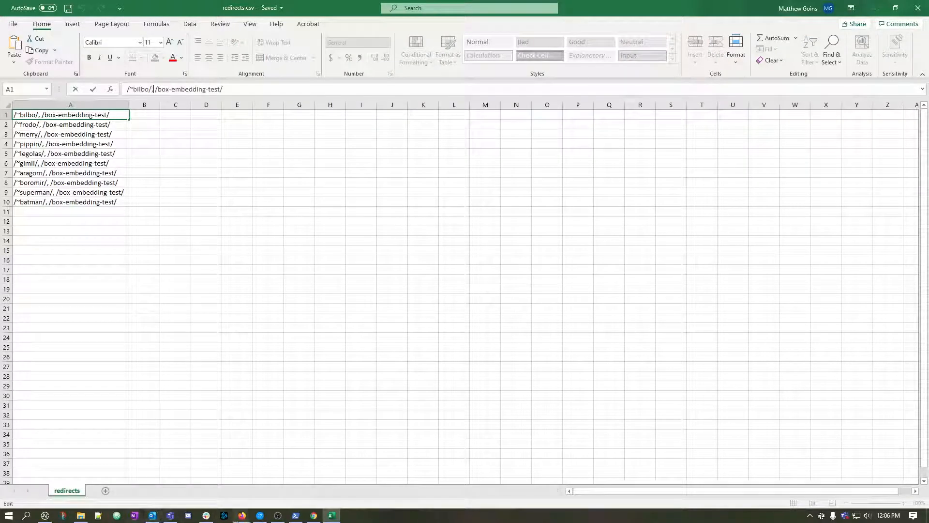
left_click(242, 516)
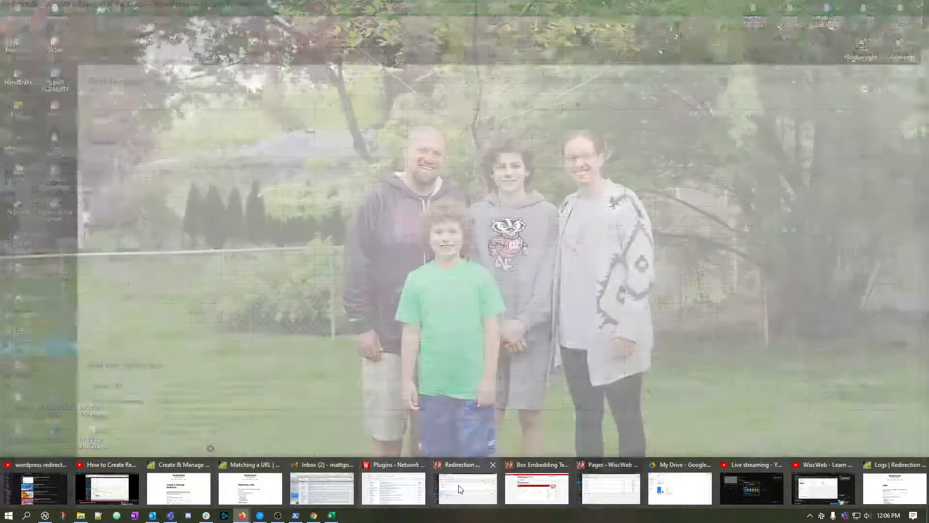
left_click(460, 489)
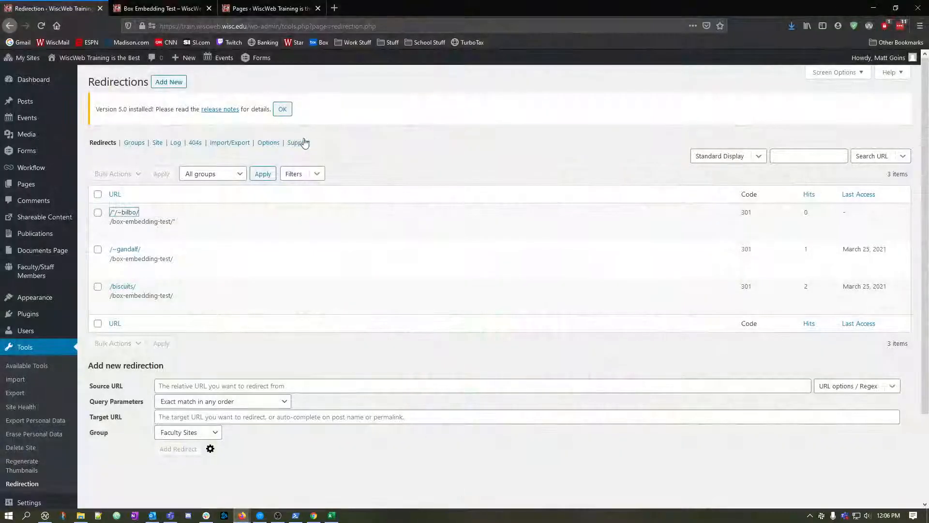
left_click(231, 143)
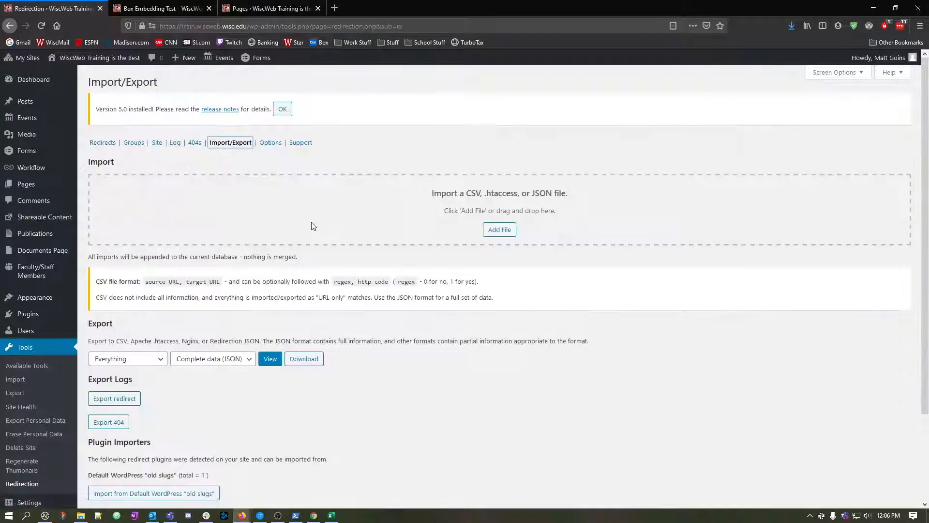
left_click(182, 281)
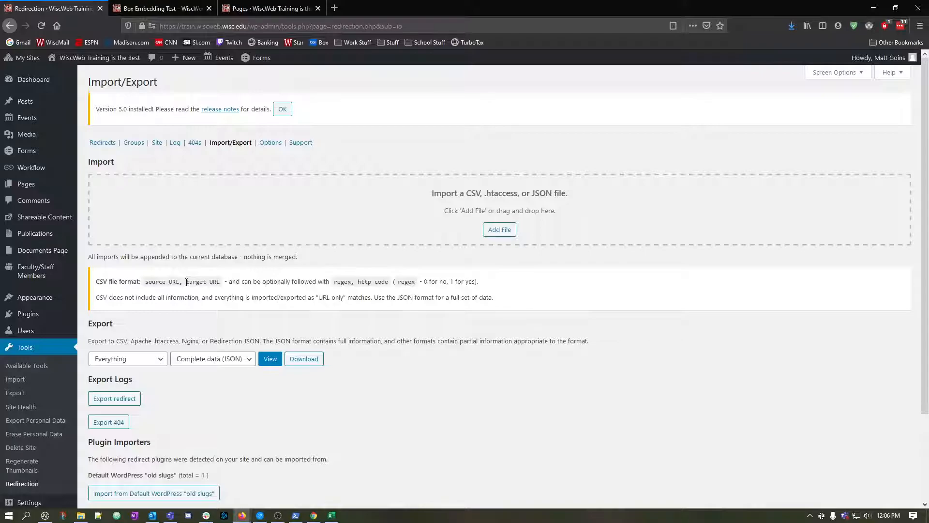
Switch to redirects.csv in Excel and try adding a second space after the comma in cells A1 to A3.
left_click(331, 515)
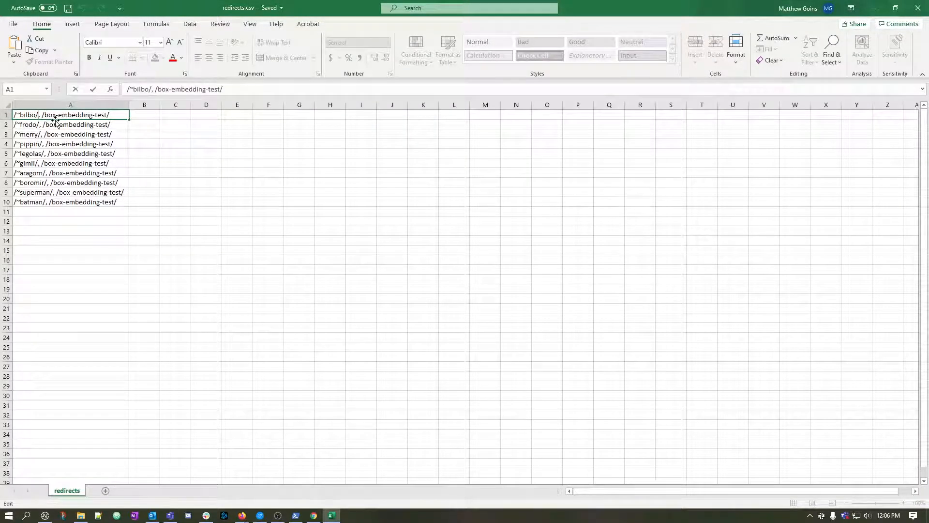
key("Right")
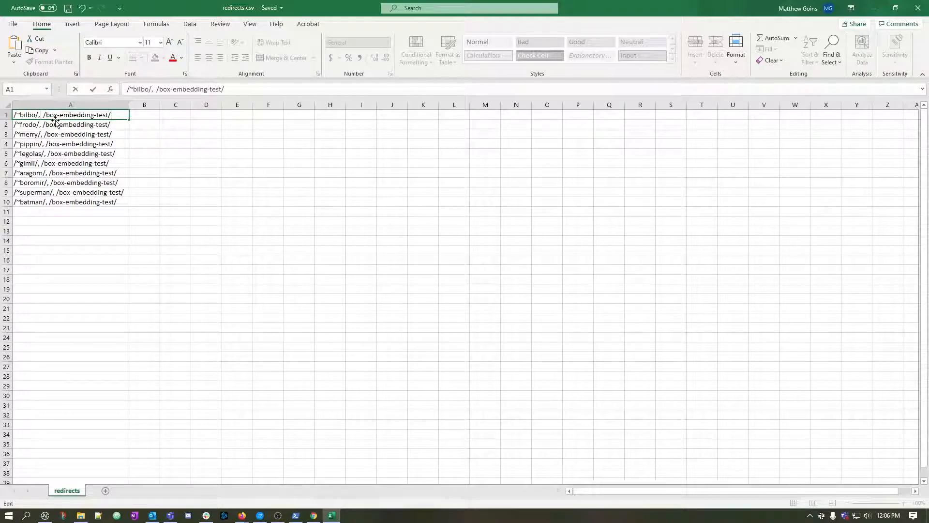
double_click(42, 125)
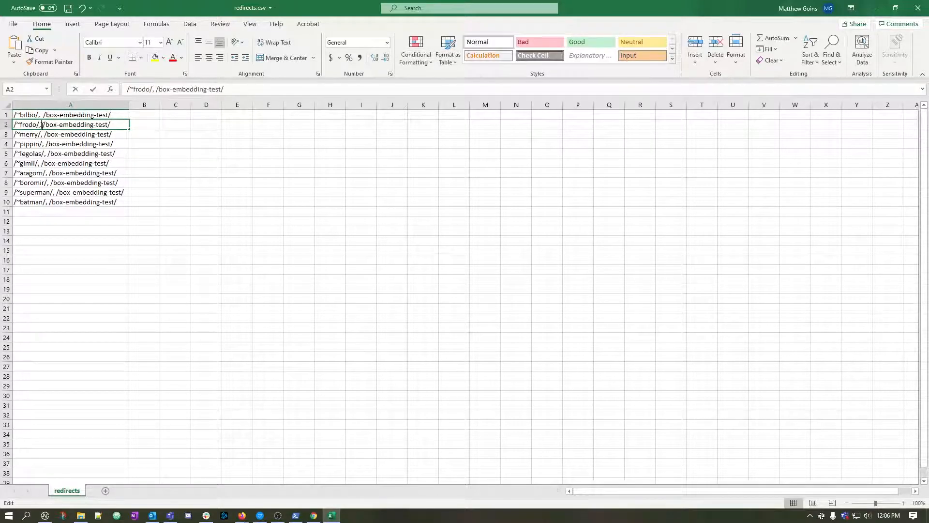
key("Return")
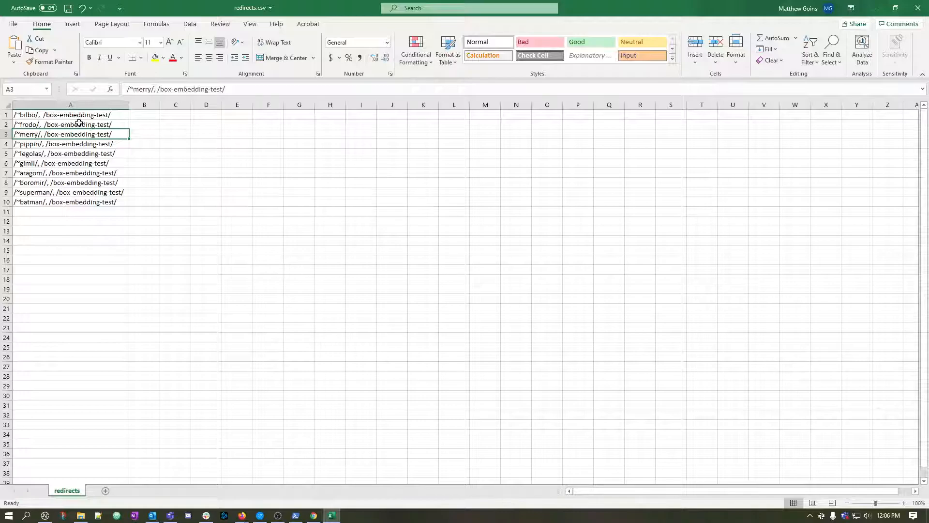
double_click(43, 134)
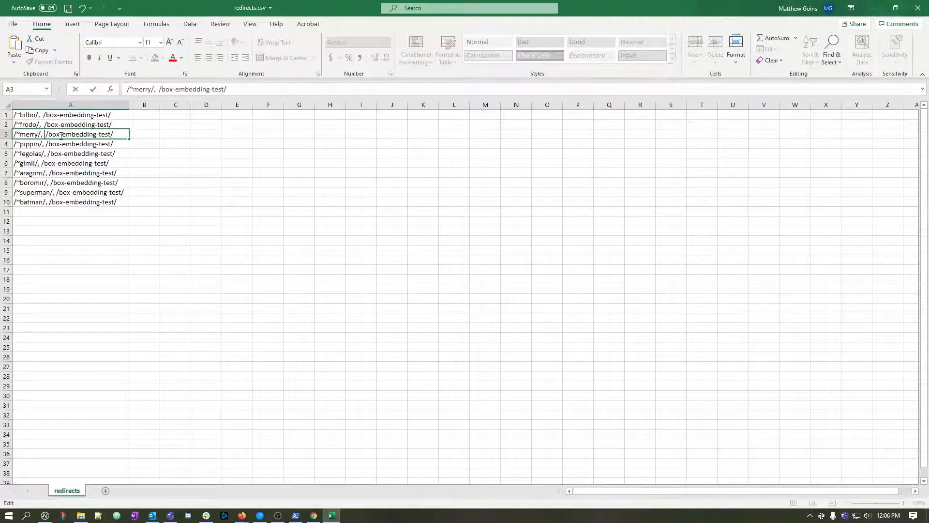
Remove the extra spaces after the commas in cells A3, A2 and A1.
key("BackSpace")
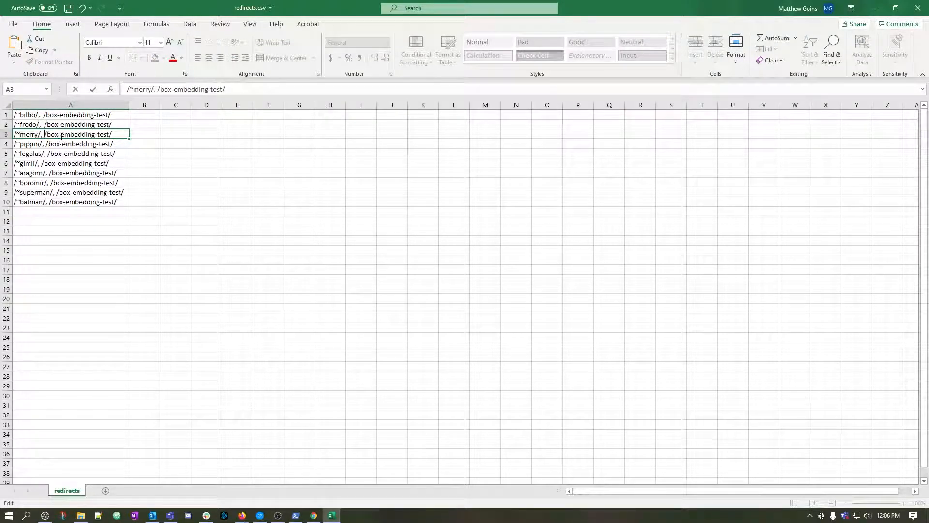
double_click(42, 126)
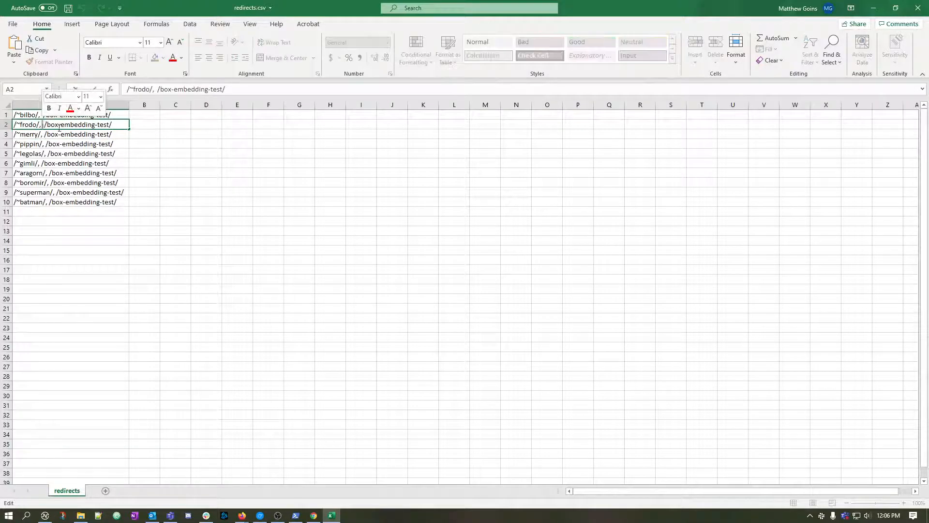
key("BackSpace")
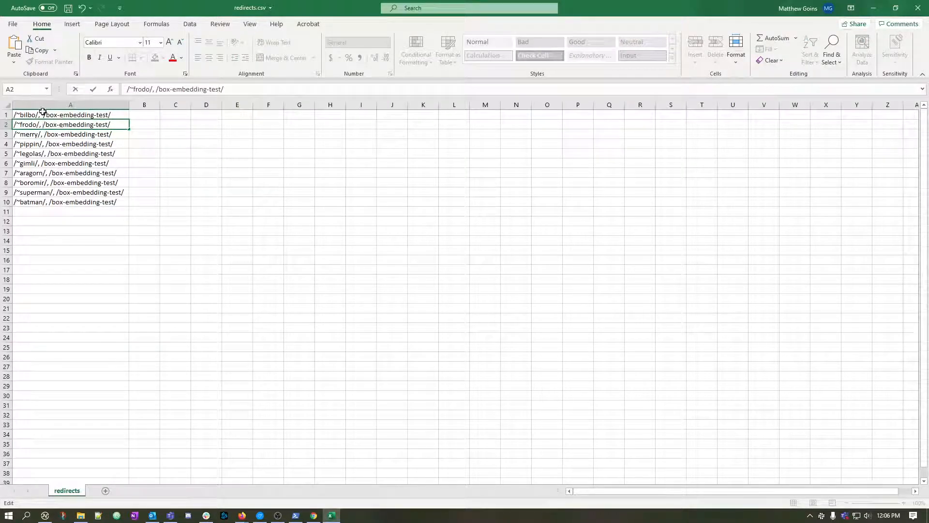
double_click(41, 115)
key("BackSpace")
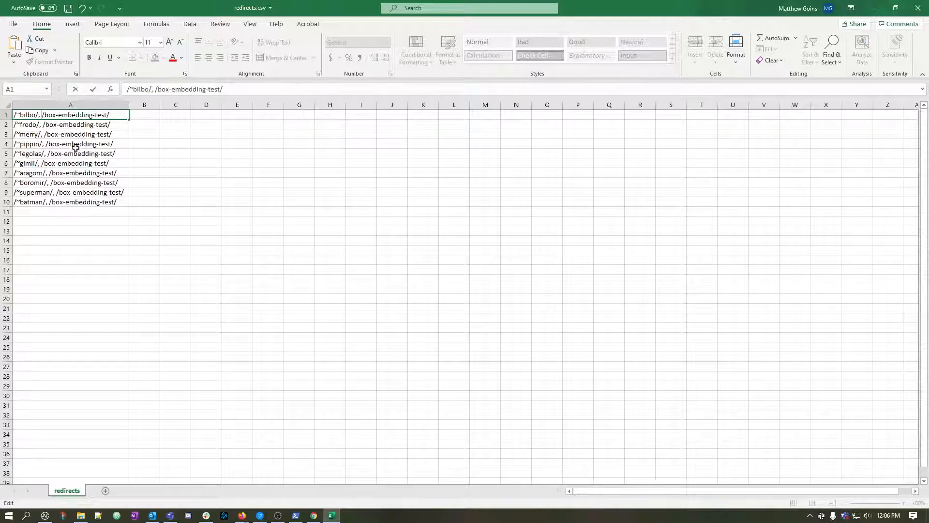
left_click(75, 152)
Return to the Redirection plugin in Firefox, reload the Redirects list, and compare the imported bilbo entry with the other redirects.
key("alt+Tab")
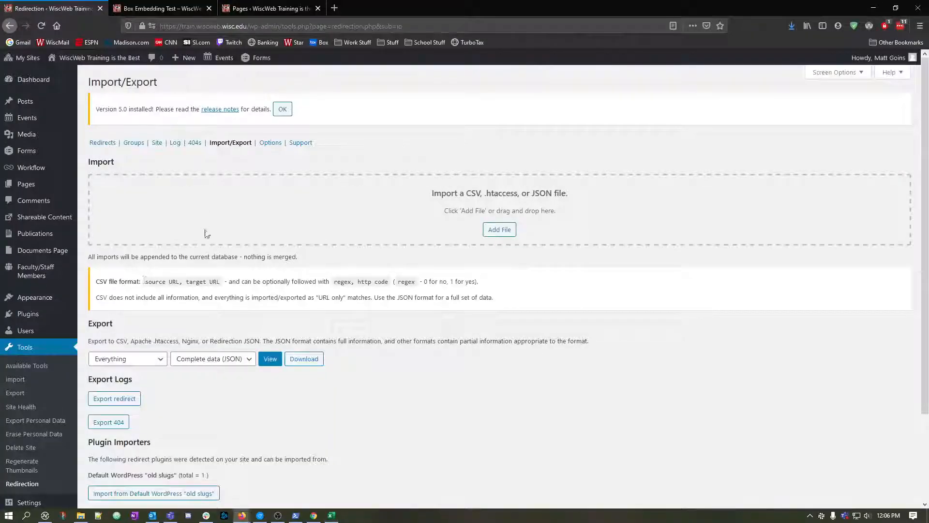
left_click(116, 142)
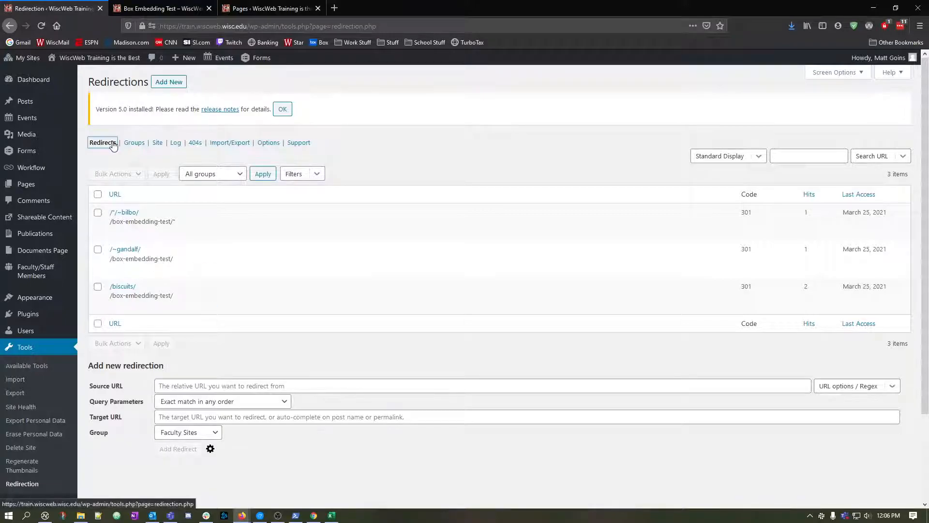
left_click(22, 483)
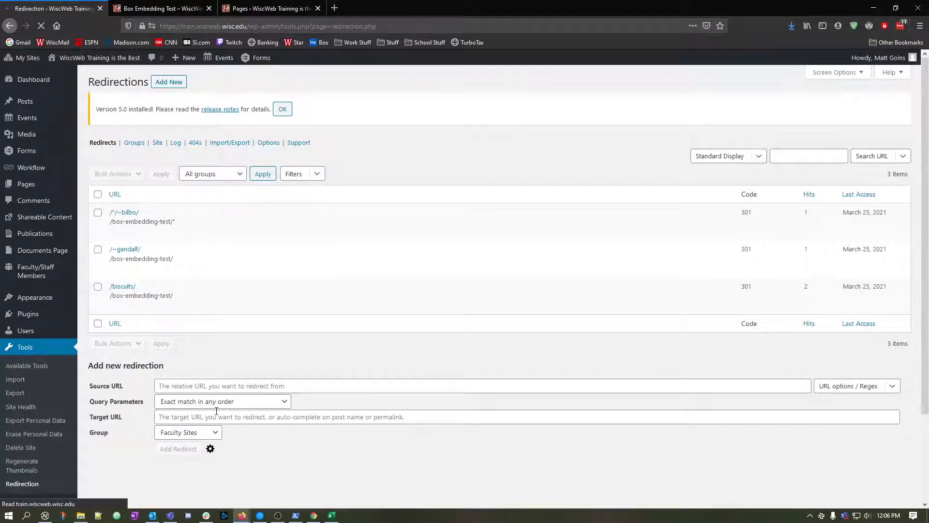
mouse_move(162, 219)
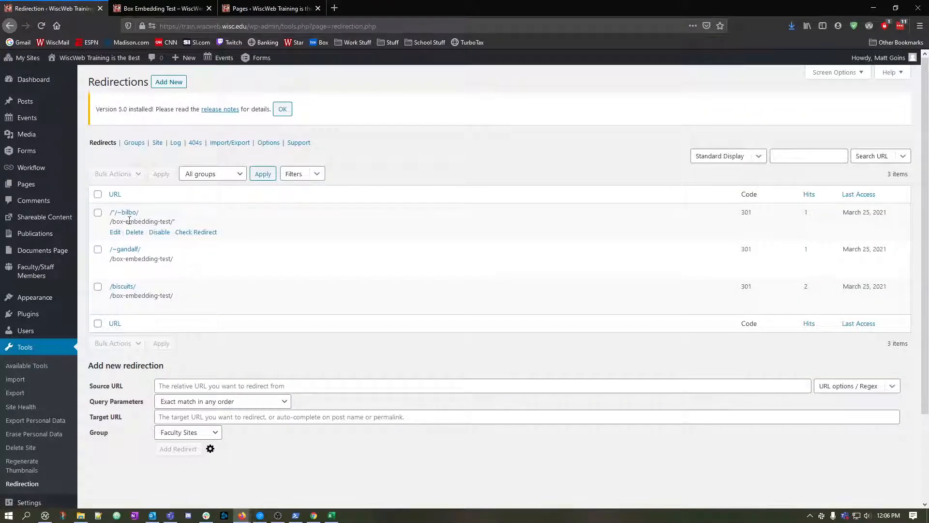
mouse_move(148, 294)
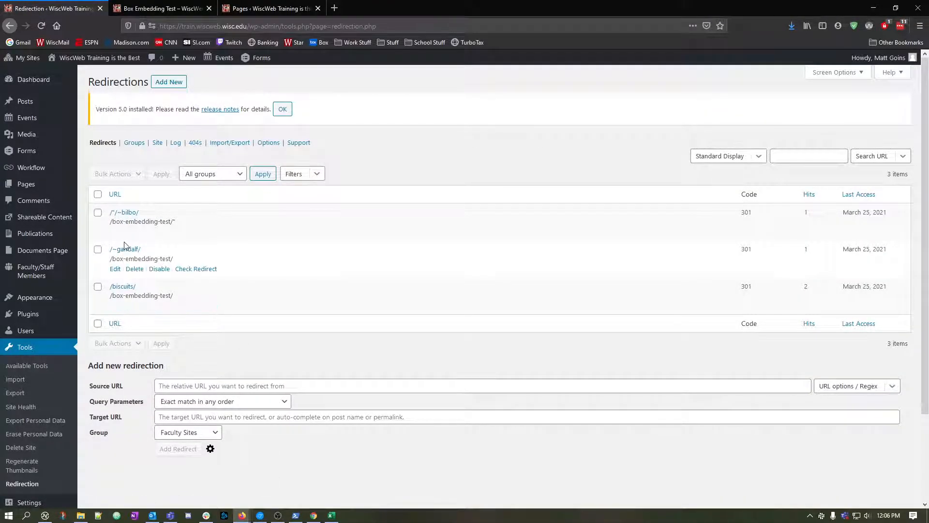
mouse_move(124, 214)
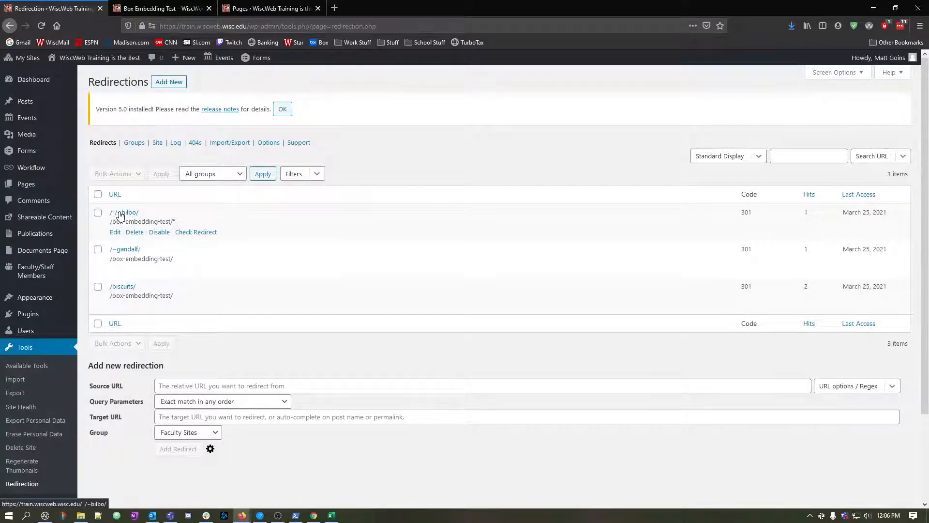
In the Excel redirects sheet, remove the leading slash from the source URLs in cells A1 to A4.
left_click(332, 514)
left_click(63, 153)
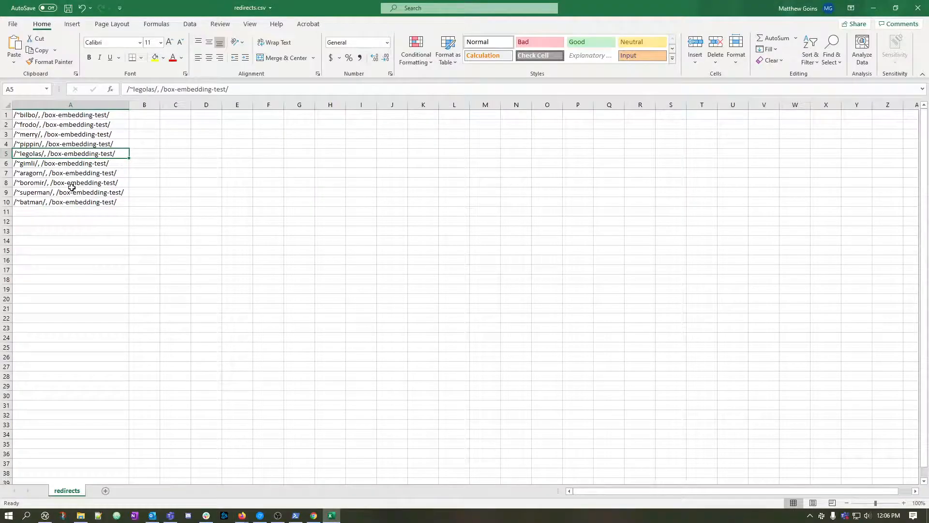
double_click(20, 115)
key("BackSpace")
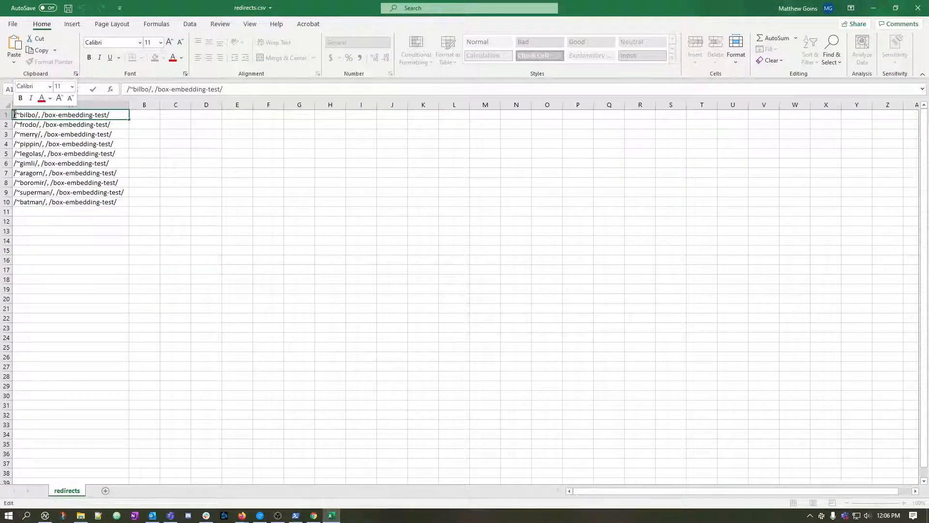
key("Return")
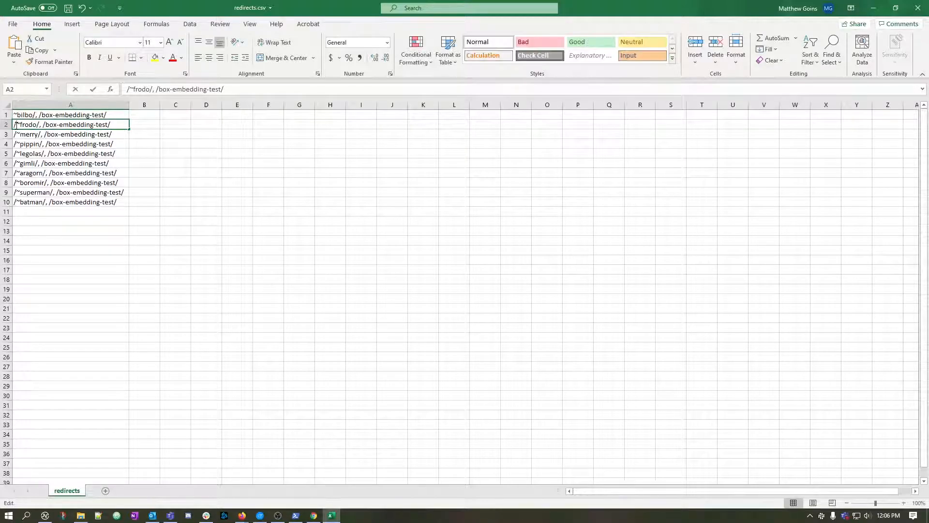
double_click(16, 125)
key("BackSpace")
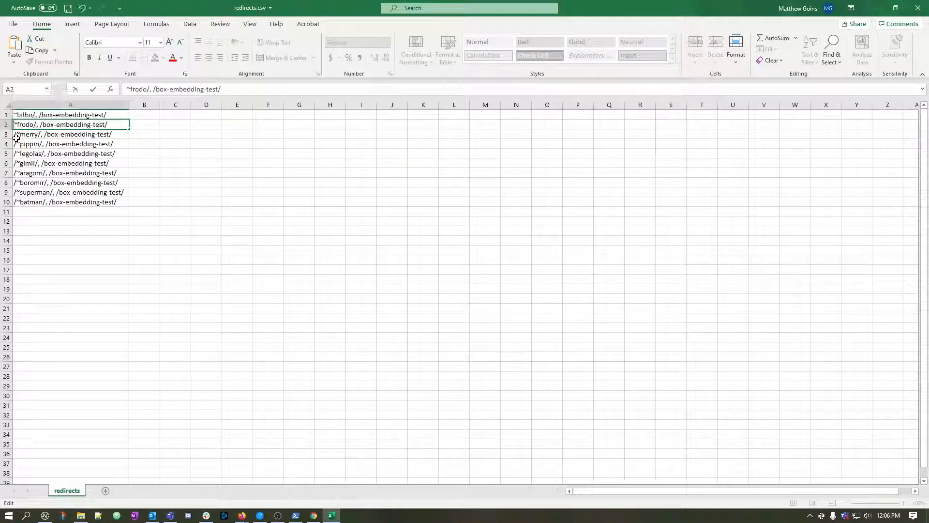
key("Return")
double_click(15, 135)
key("BackSpace")
key("Return")
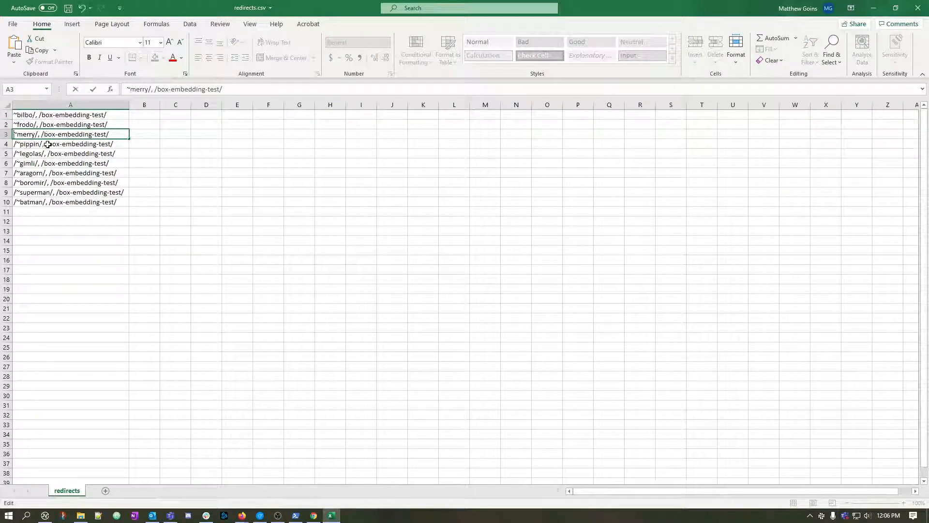
double_click(16, 145)
key("BackSpace")
key("Return")
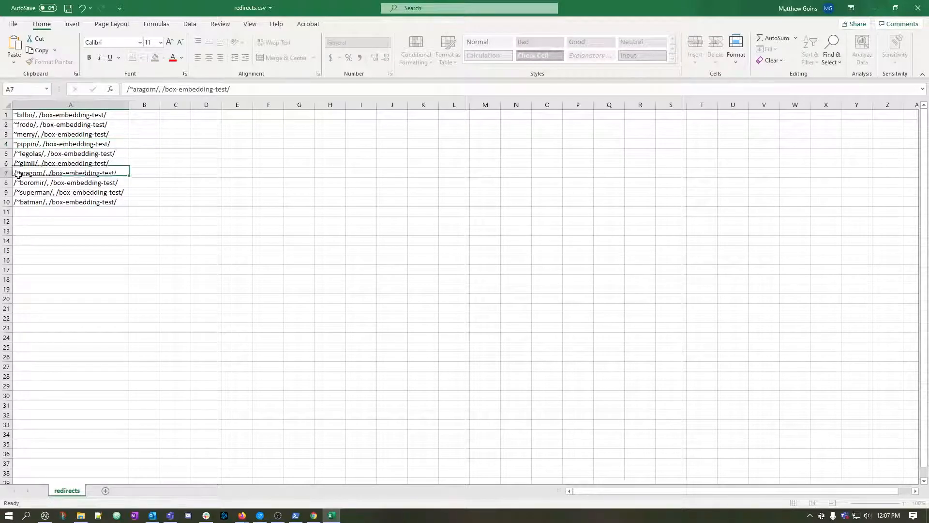
Clear the redirect entries from rows 5 to 10.
left_click_drag(5, 153, 6, 202)
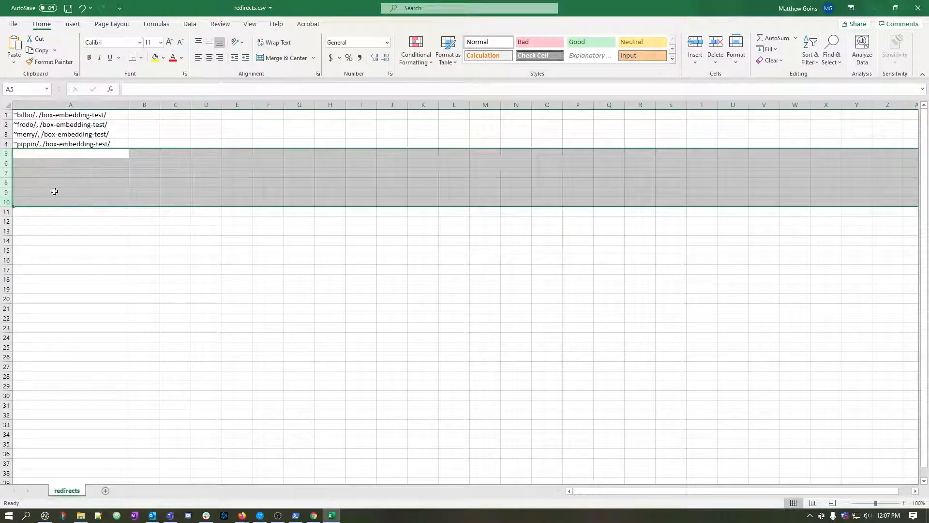
key("Delete")
left_click(49, 183)
left_click(58, 151)
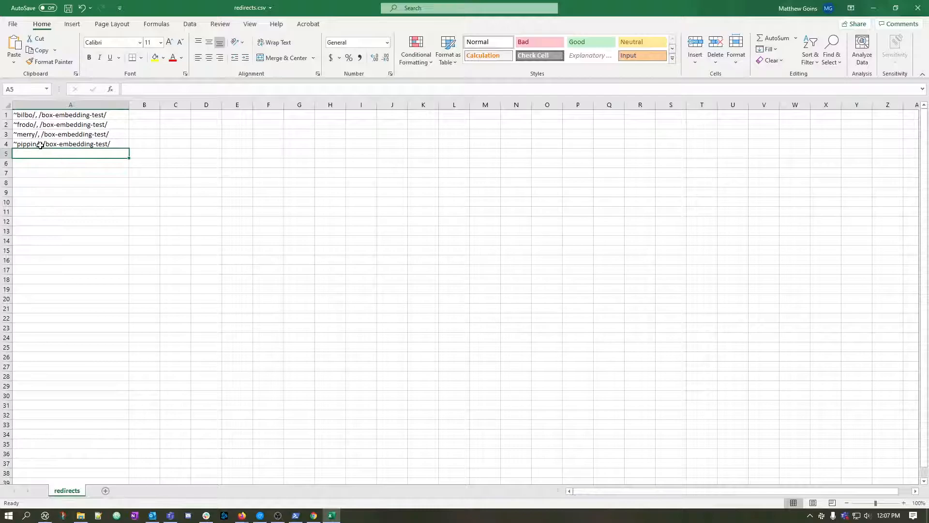
Remove the trailing slash from the bilbo, frodo, merry and pippin source URLs in A1 to A4, and save the CSV file.
double_click(35, 115)
key("BackSpace")
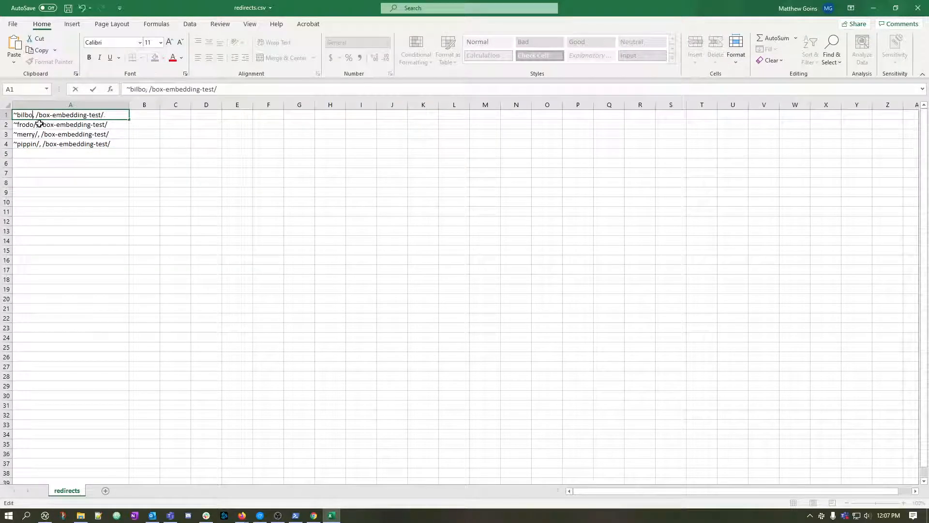
double_click(36, 124)
key("BackSpace")
double_click(43, 134)
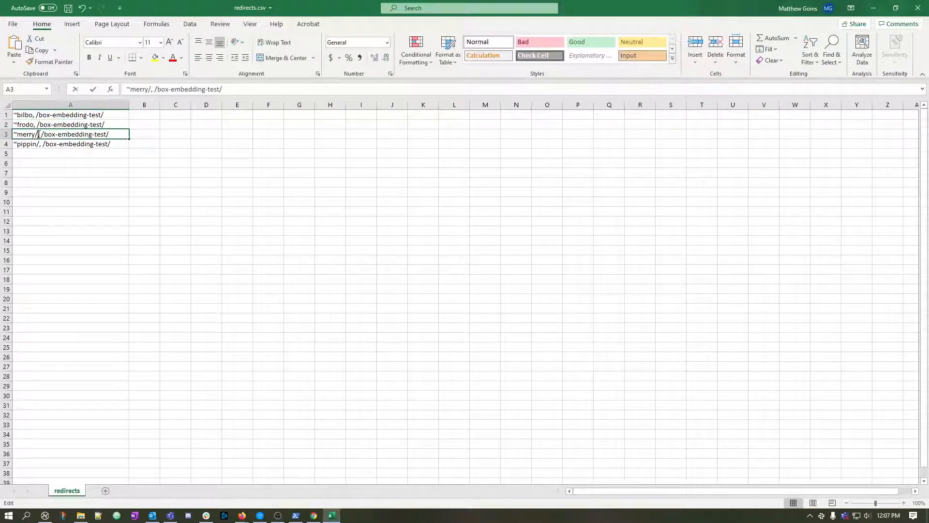
key("BackSpace")
double_click(43, 144)
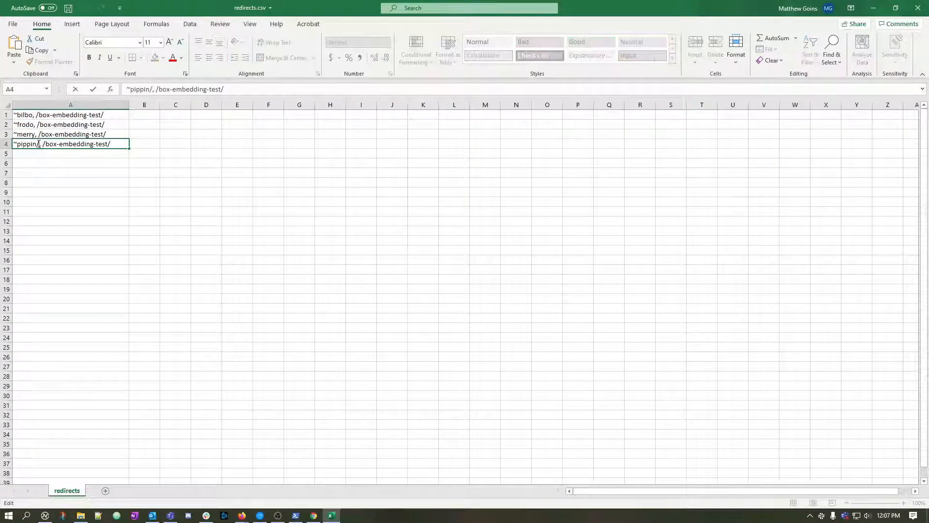
left_click(38, 143)
key("BackSpace")
left_click(83, 162)
left_click(62, 179)
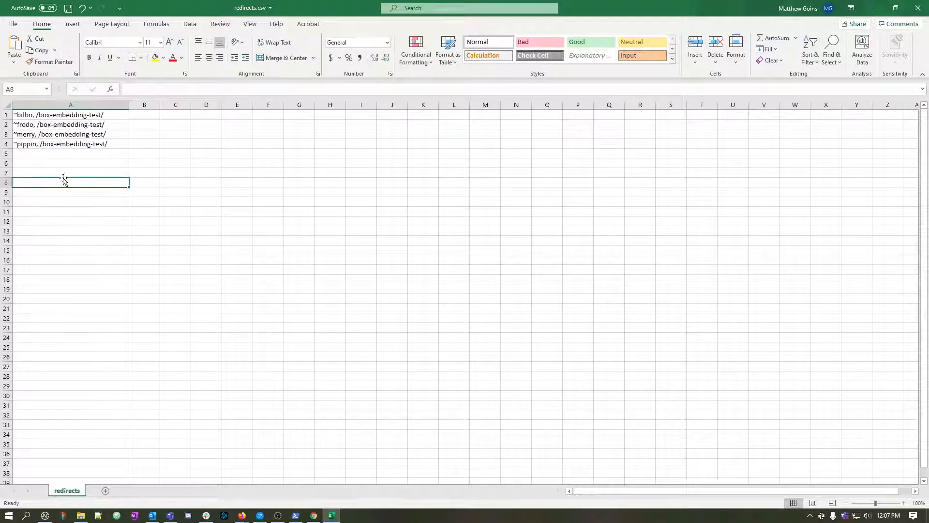
key("ctrl+s")
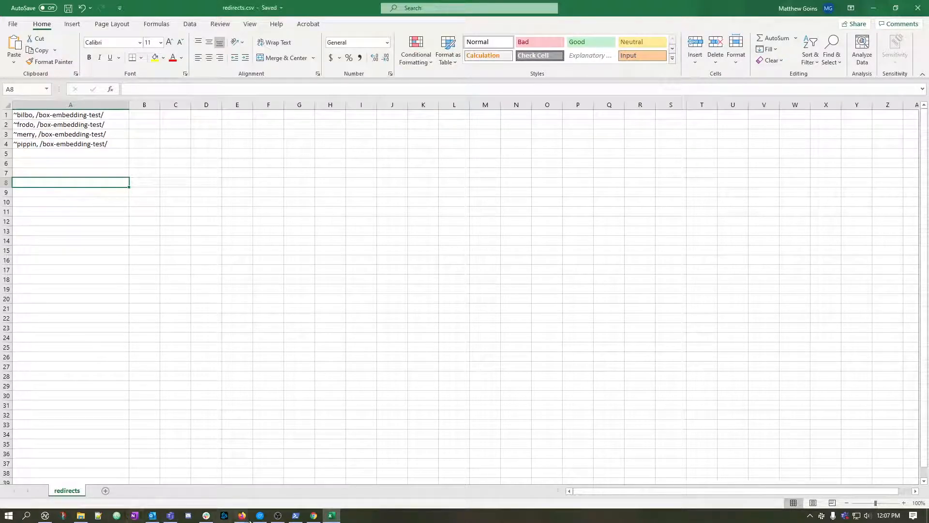
Switch to Redirection's Import/Export page in Firefox and add redirects.csv from the Downloads folder as the import file.
mouse_move(241, 515)
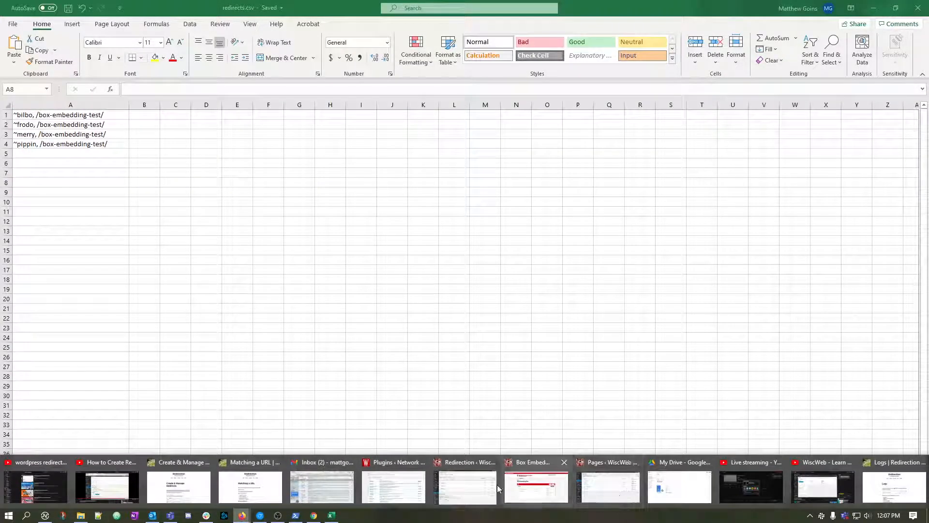
left_click(464, 487)
left_click(240, 134)
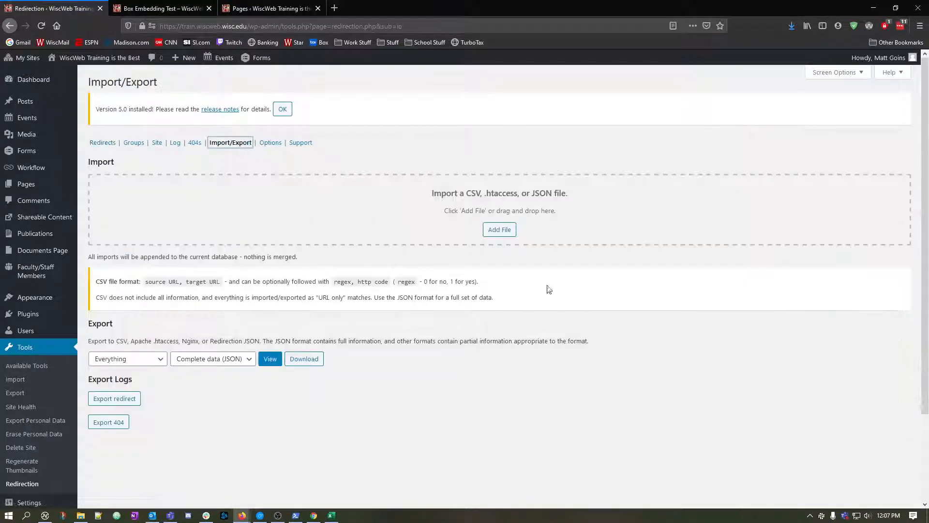
key("alt+Tab")
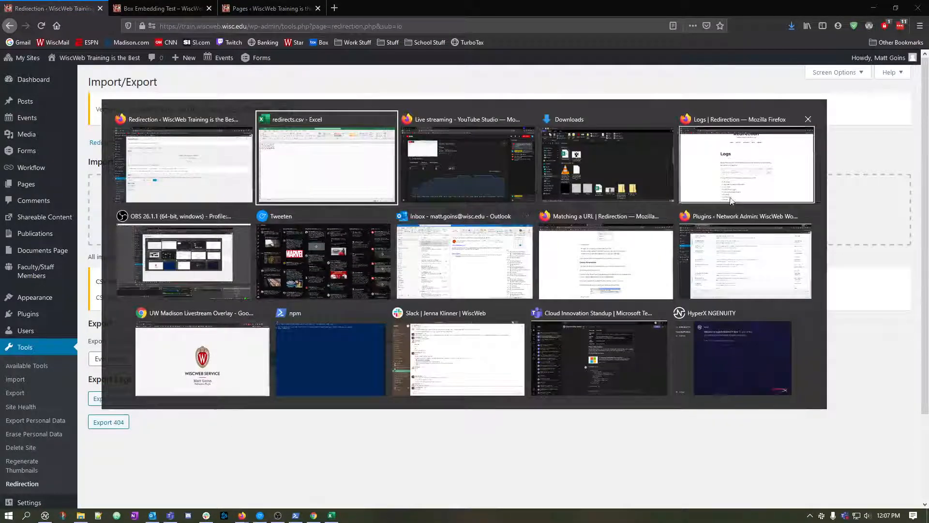
key("Escape")
left_click_drag(928, 215, 513, 215)
Import the selected file into the Redirections group and show the Redirects list.
left_click(531, 235)
left_click(532, 236)
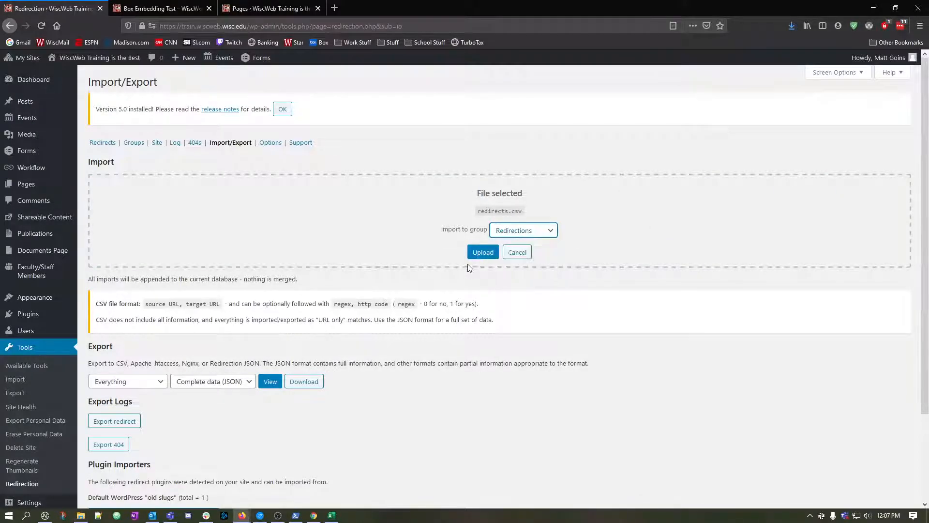
left_click(477, 255)
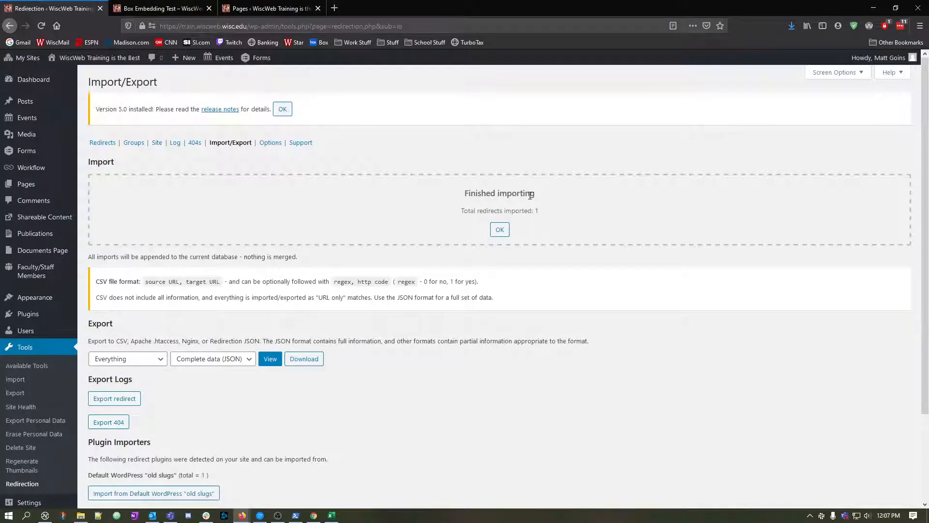
left_click(500, 230)
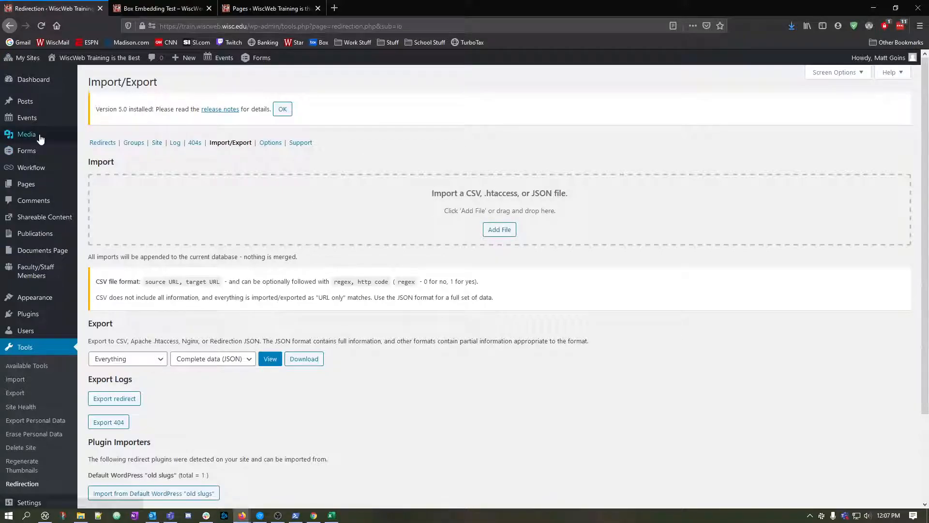
left_click(109, 144)
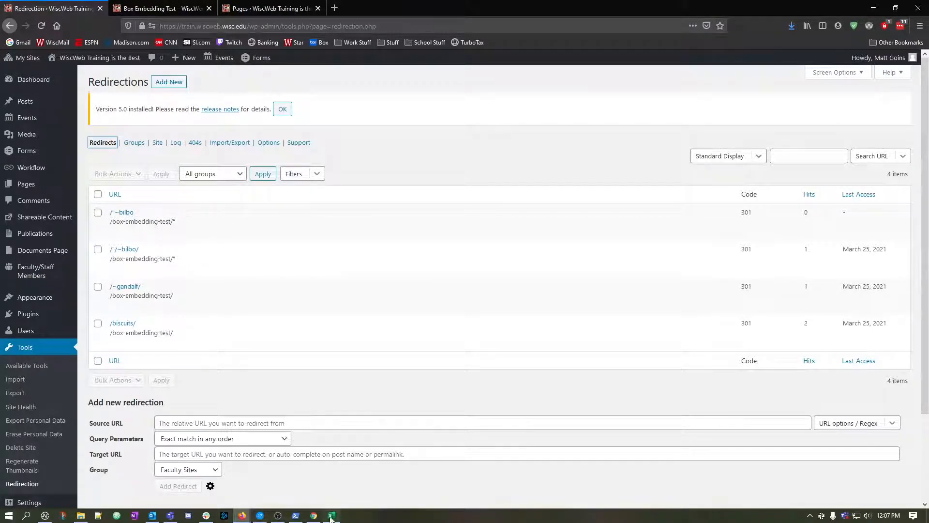
Bring Redirection's Import and Export support page into the current Firefox window as a tab and examine its CSV format section and examples.
mouse_move(246, 516)
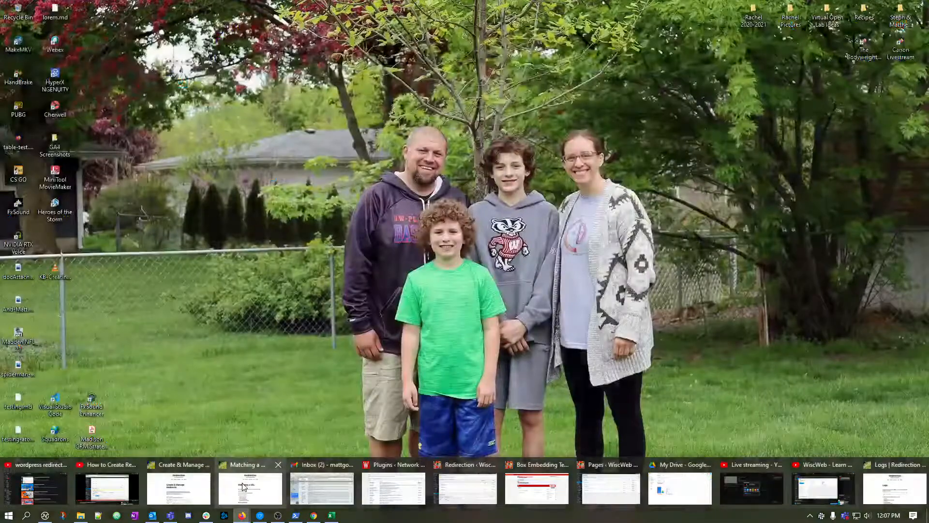
left_click(242, 486)
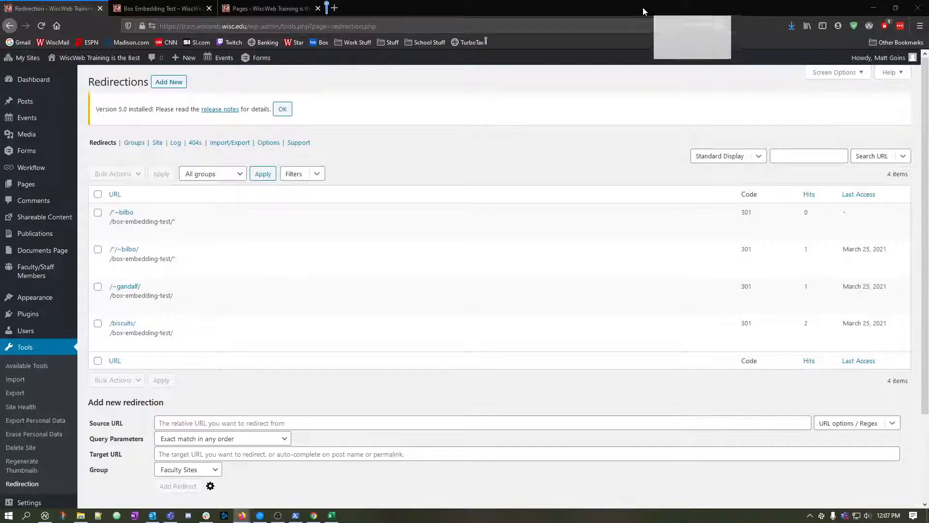
left_click_drag(643, 8, 631, 3)
scroll(263, 404, "down", 9)
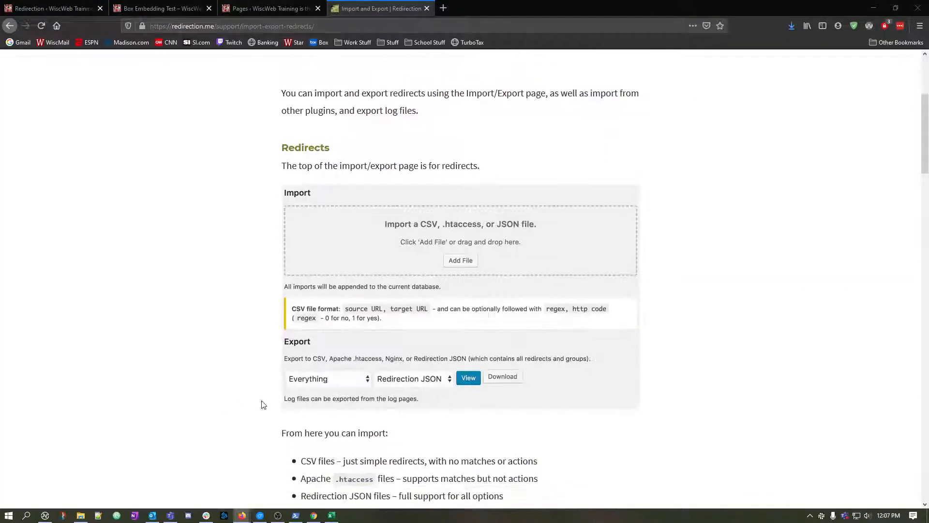
scroll(263, 404, "down", 1)
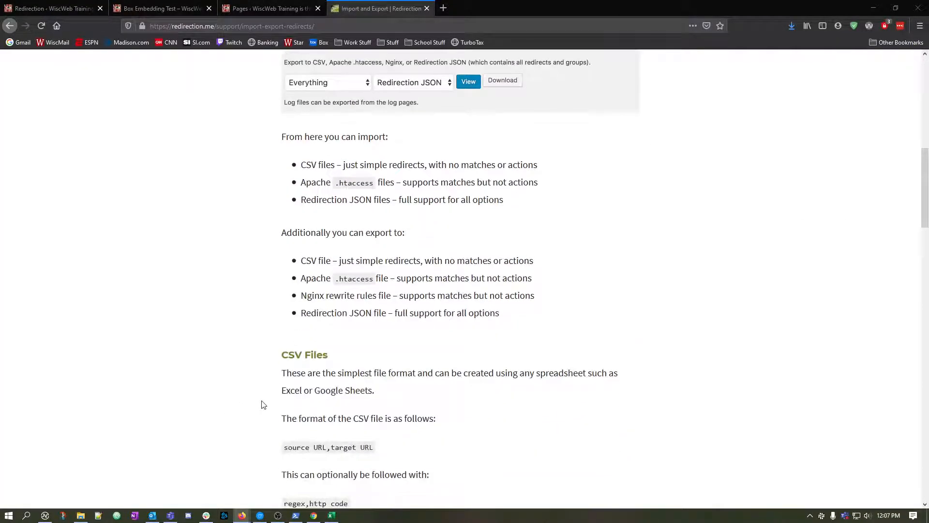
scroll(263, 405, "down", 2)
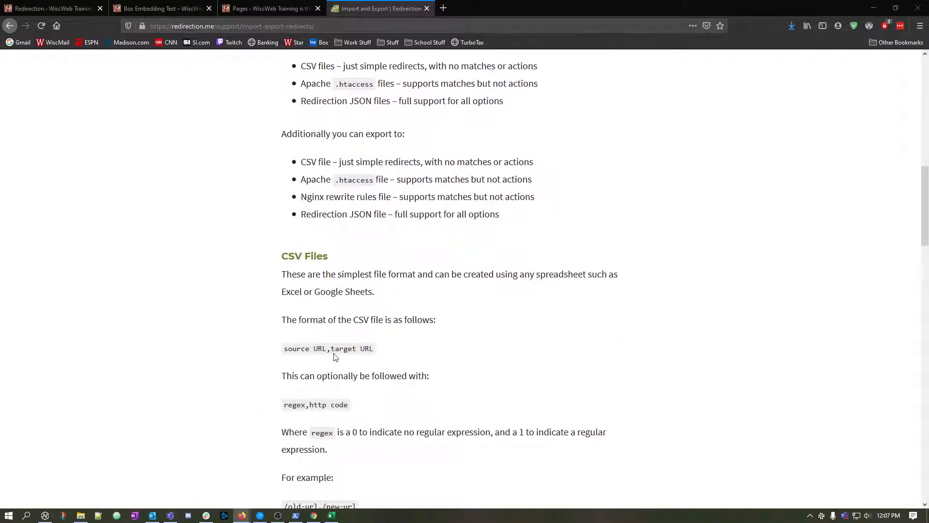
scroll(278, 402, "down", 3)
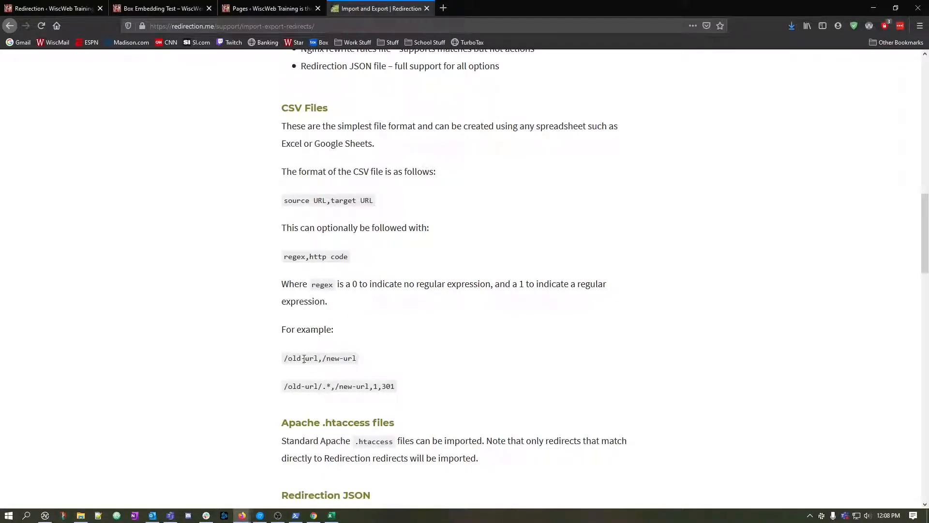
left_click_drag(285, 358, 363, 358)
left_click(363, 358)
In Excel's redirects.csv, replace the leading tilde with a slash in A1 and A2, and remove the space after each comma.
left_click(331, 515)
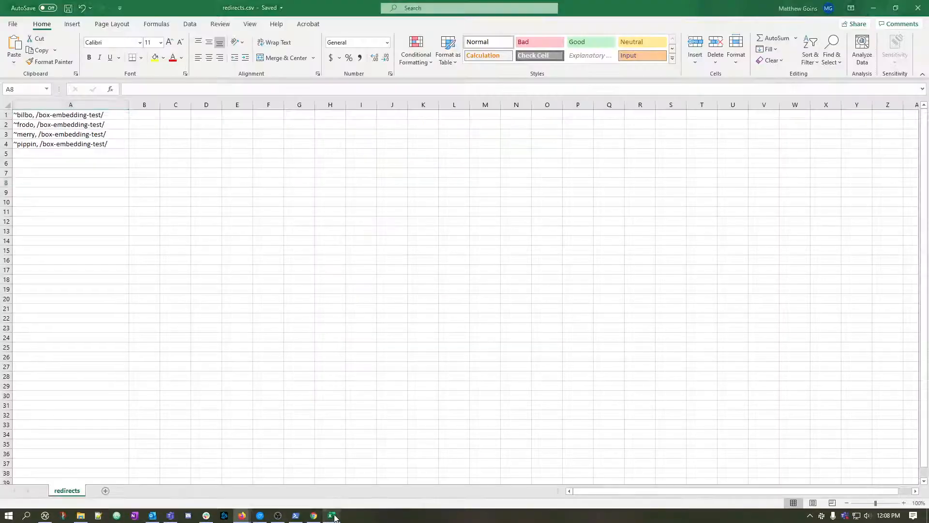
double_click(18, 115)
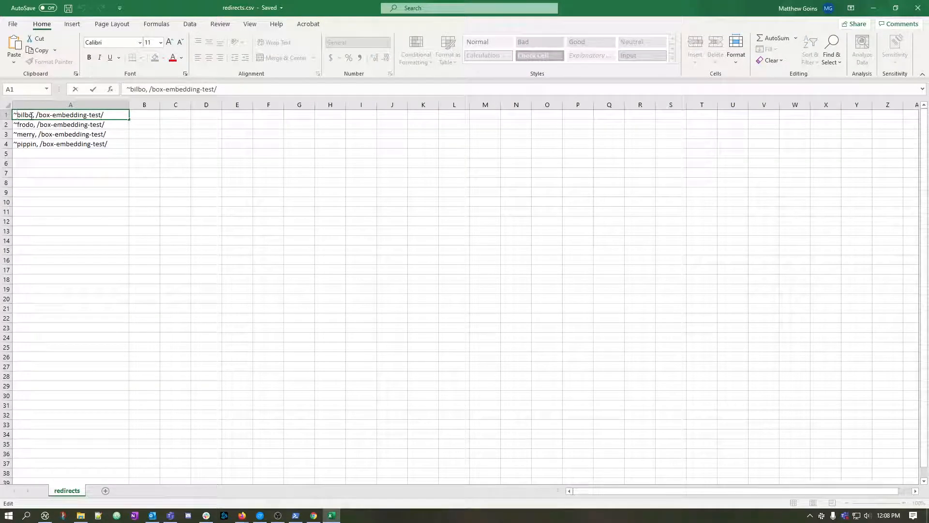
key("BackSpace")
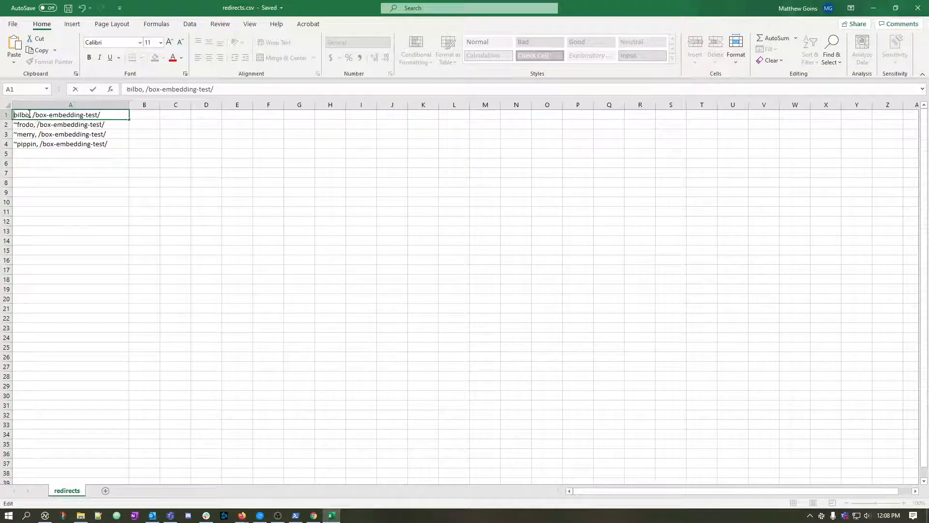
type("/")
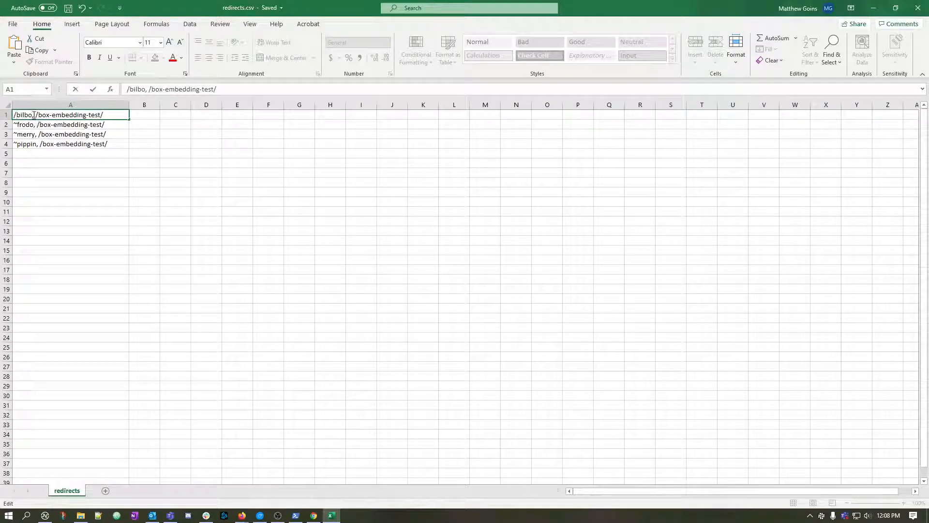
left_click(34, 116)
key("Delete")
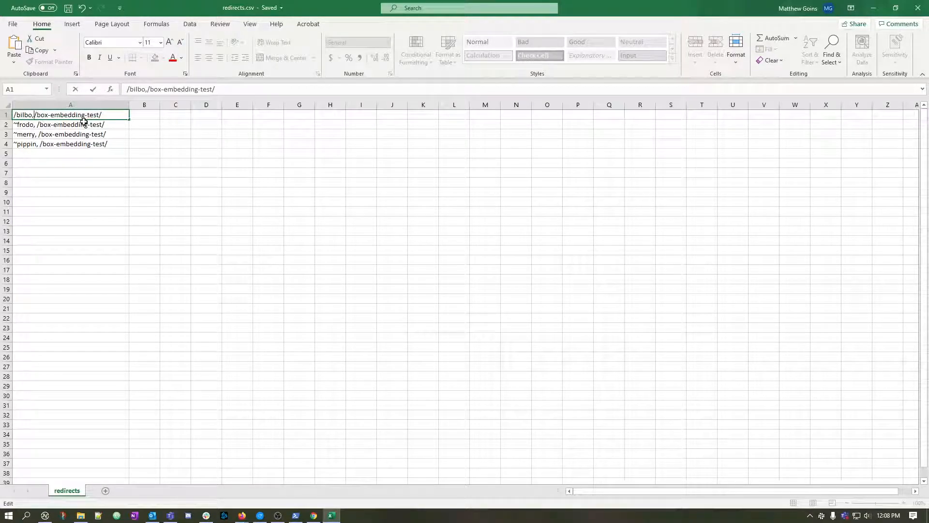
double_click(16, 126)
key("BackSpace")
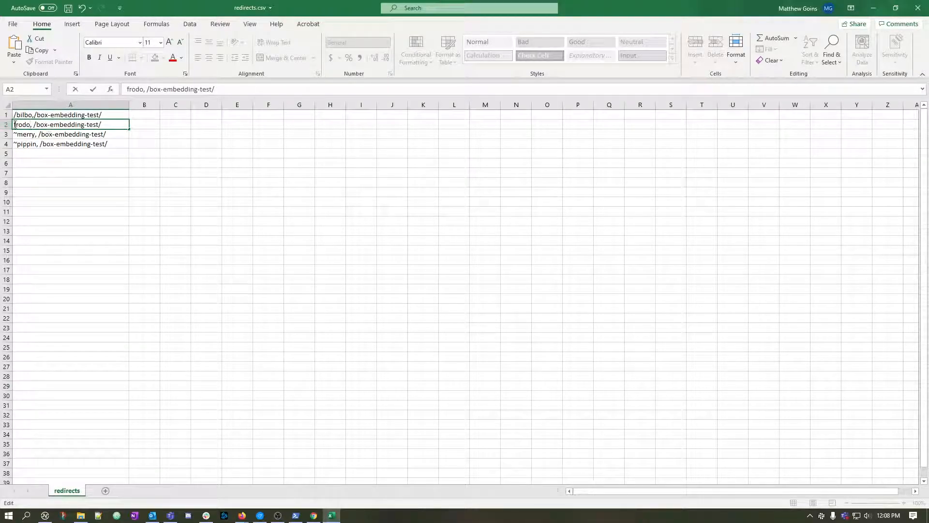
type("/")
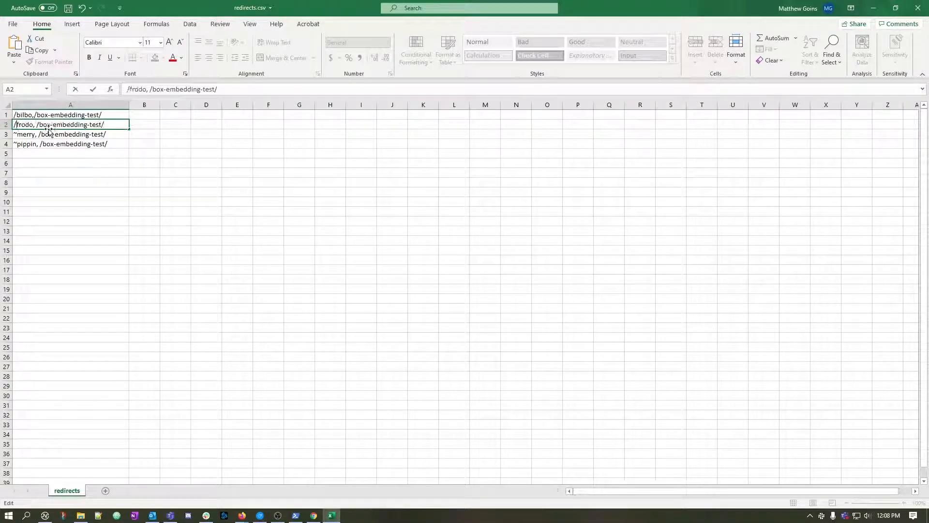
key("BackSpace")
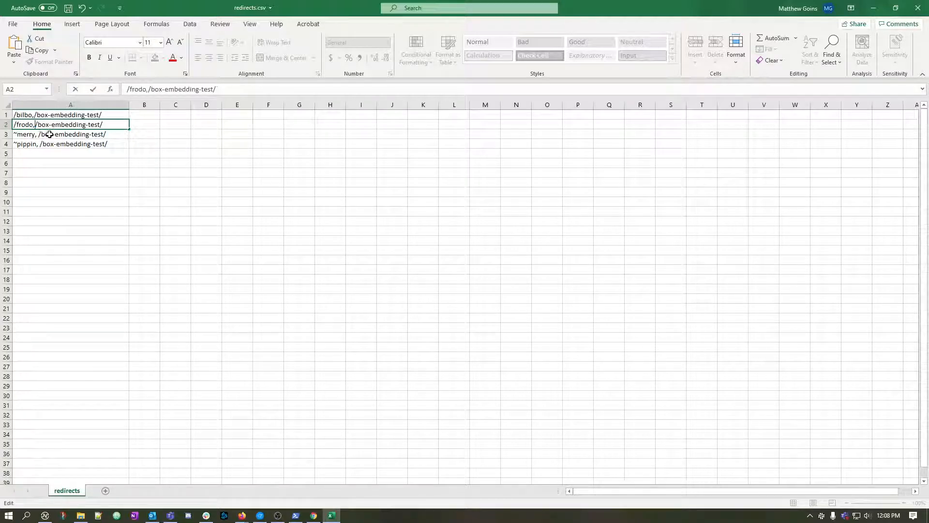
Change A3 and A4 to /merry,/box-embedding-test/ and /pippin,/box-embedding-test/, and save the CSV file.
double_click(16, 134)
key("BackSpace")
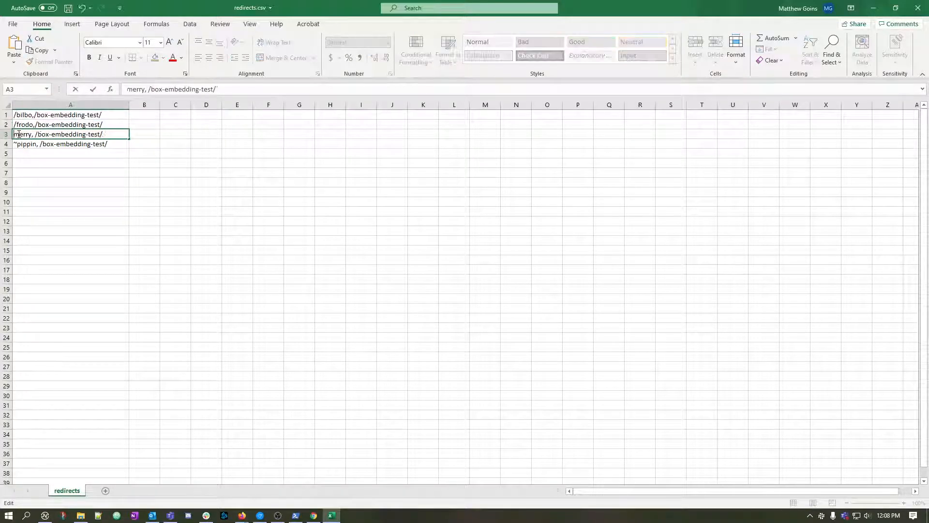
type("/")
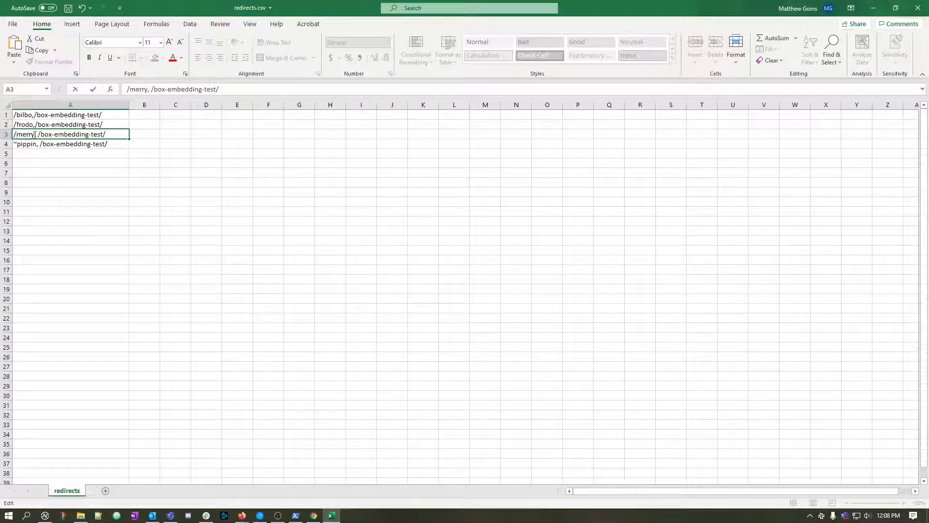
double_click(37, 135)
left_click(39, 138)
key("BackSpace")
double_click(19, 144)
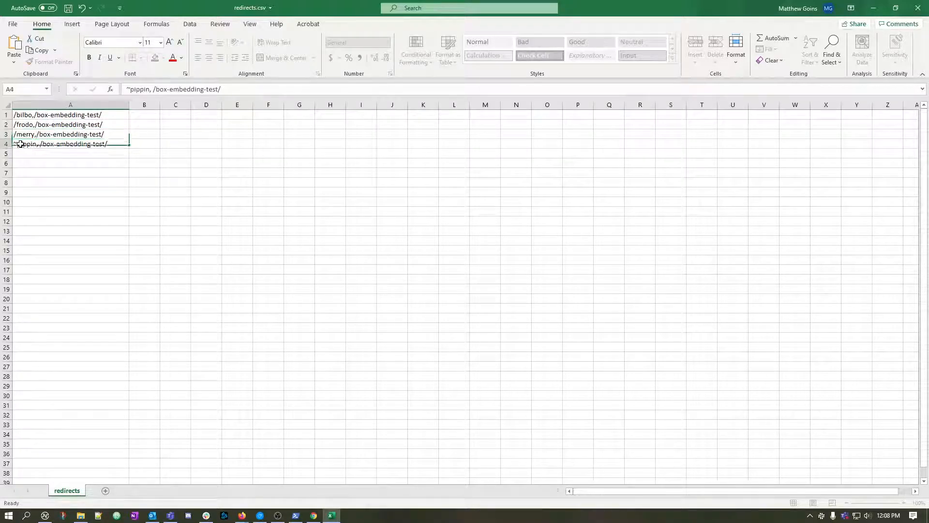
left_click_drag(16, 144, 13, 144)
type("/")
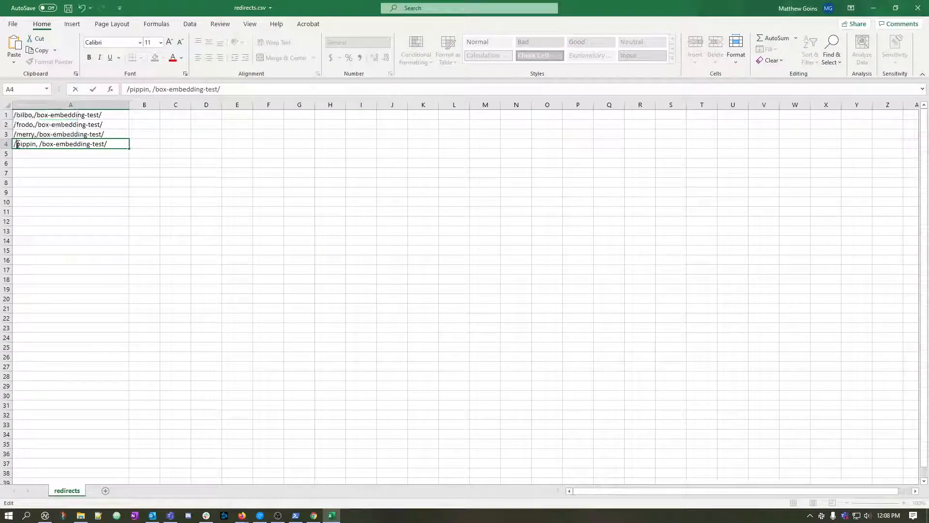
double_click(38, 143)
key("BackSpace")
key("Return")
key("Return")
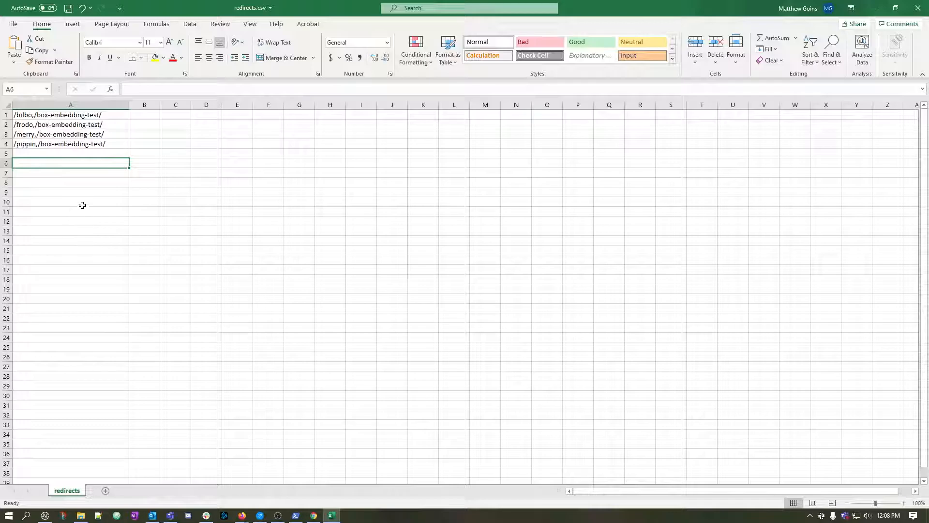
Switch to the Redirections list in Firefox, delete both bilbo redirects, and view the /~gandalf/ redirect's settings without changing them.
key("alt+Tab")
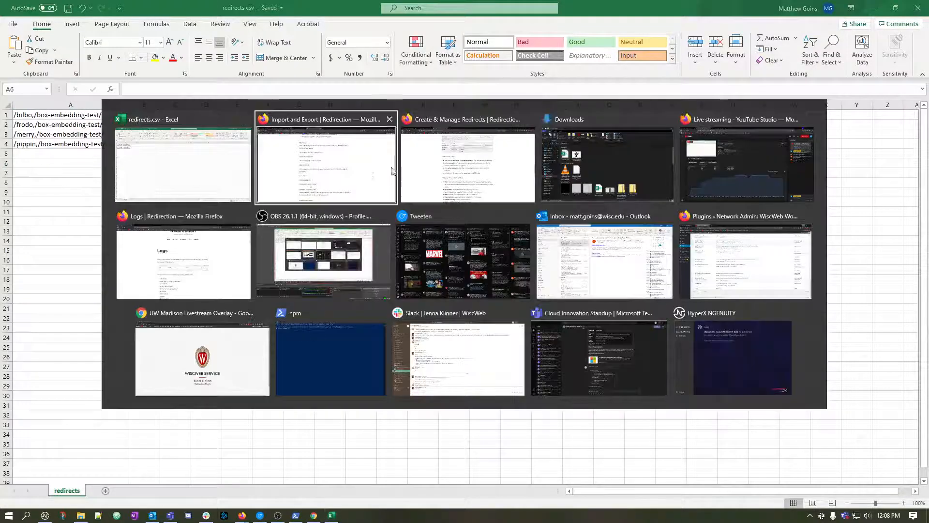
left_click(48, 8)
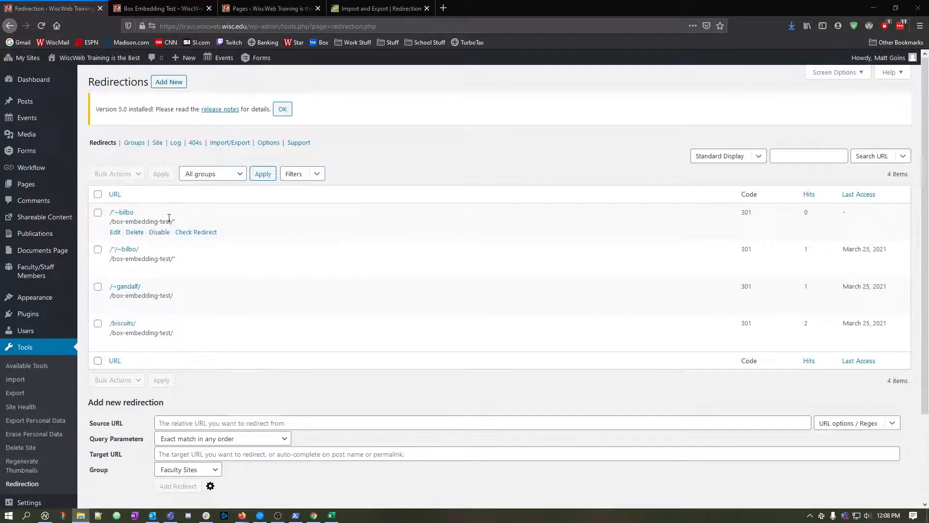
left_click(97, 212)
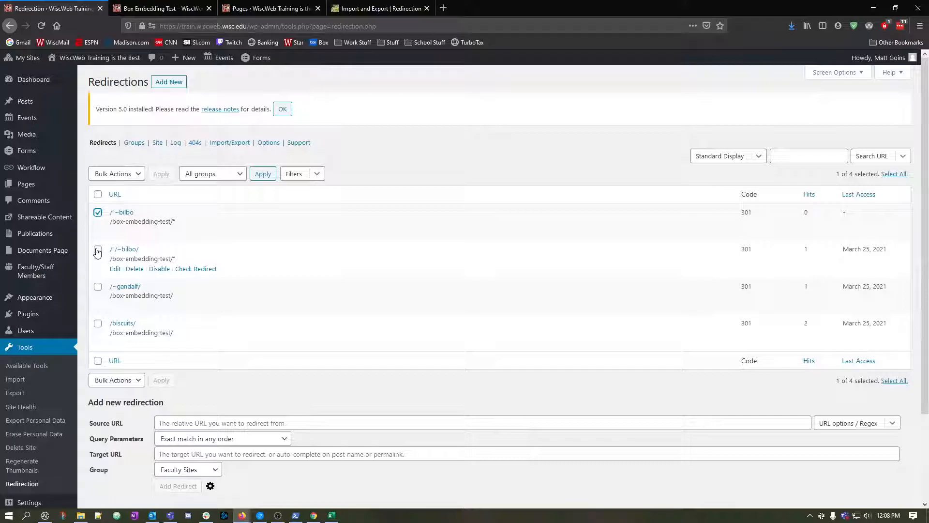
left_click(97, 250)
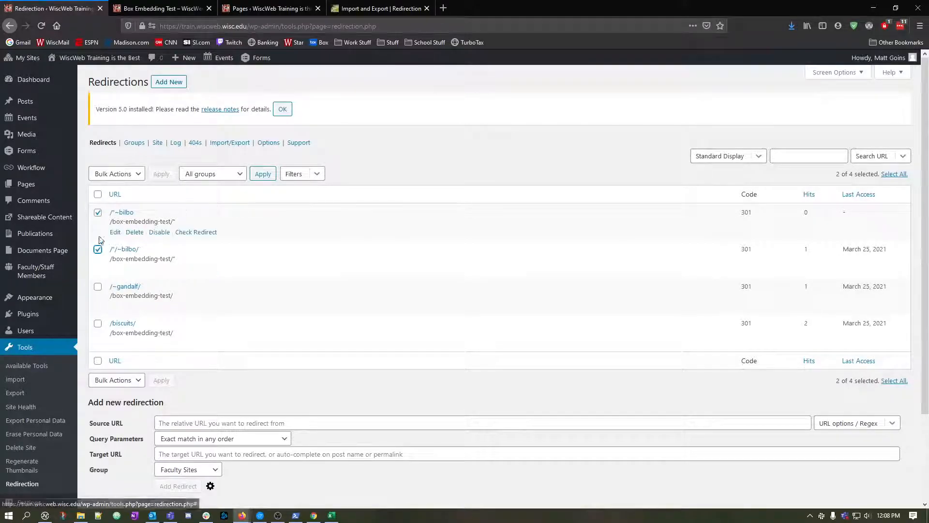
left_click(128, 175)
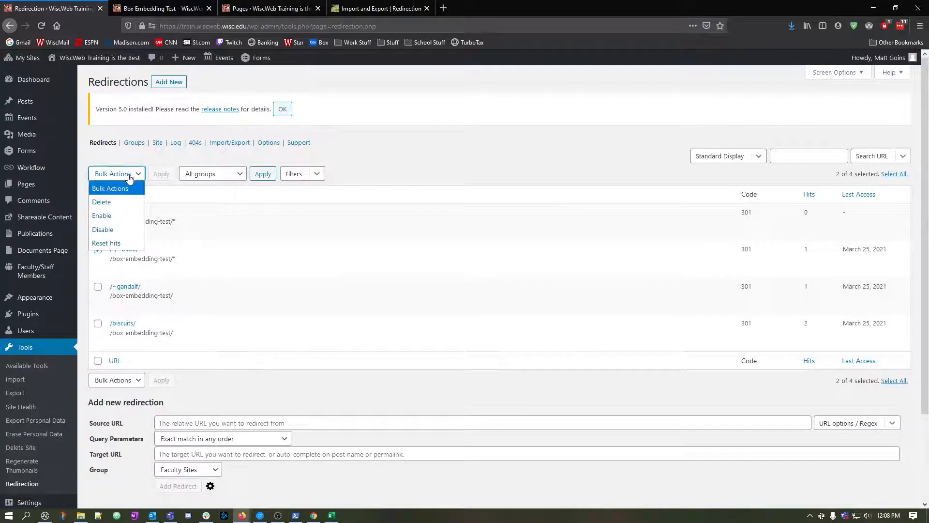
left_click(103, 201)
left_click(162, 174)
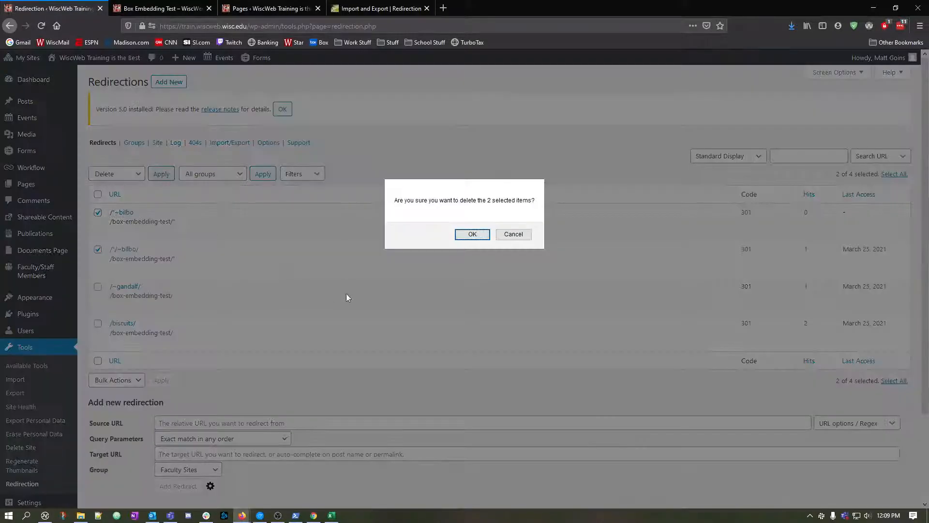
left_click(460, 236)
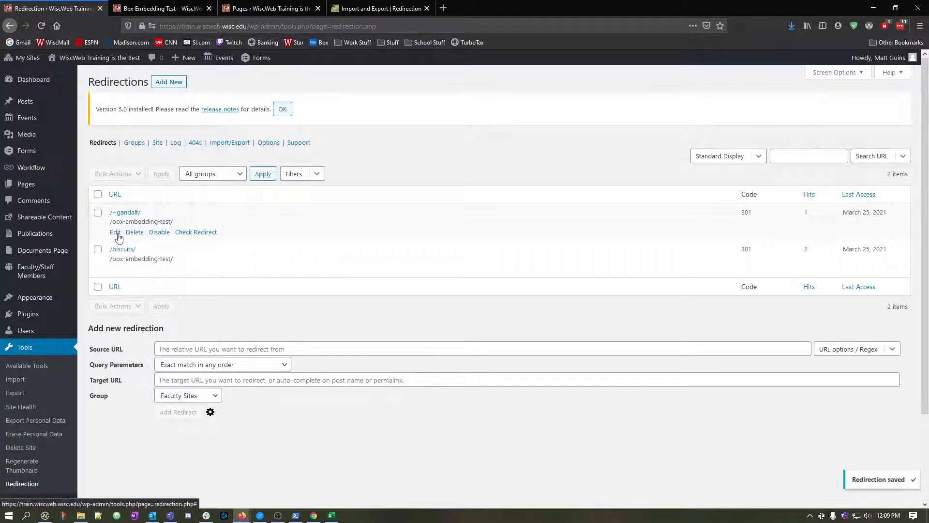
left_click(115, 232)
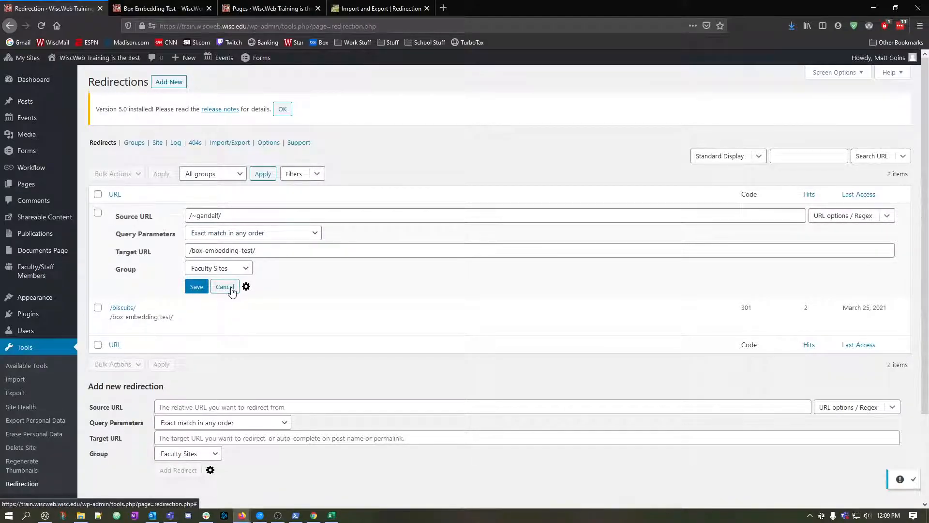
left_click(224, 287)
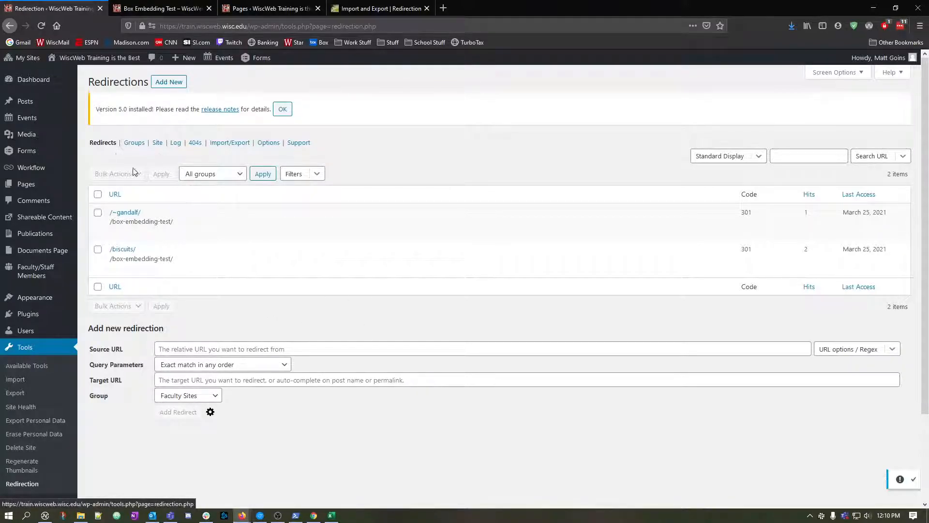
Import the edited redirects.csv into the Redirections group and check the imported entries in the Redirects list.
left_click(224, 143)
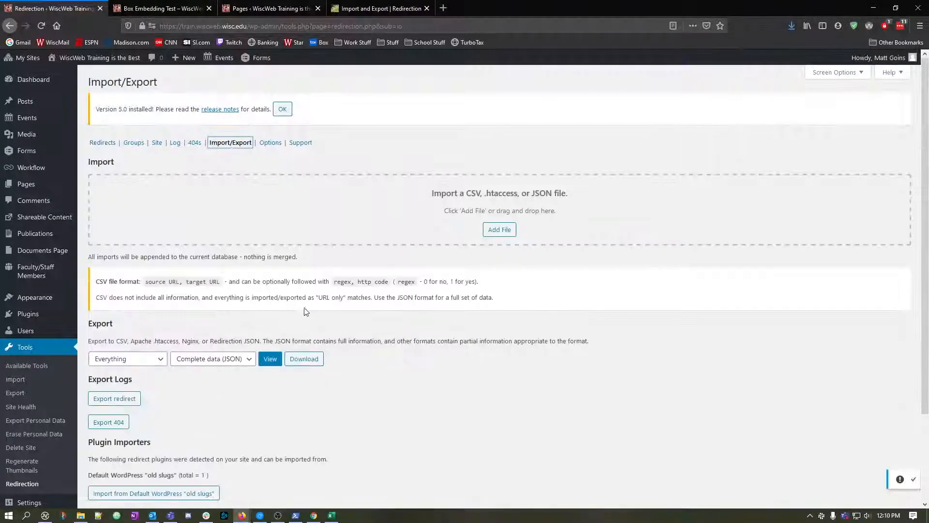
left_click(497, 230)
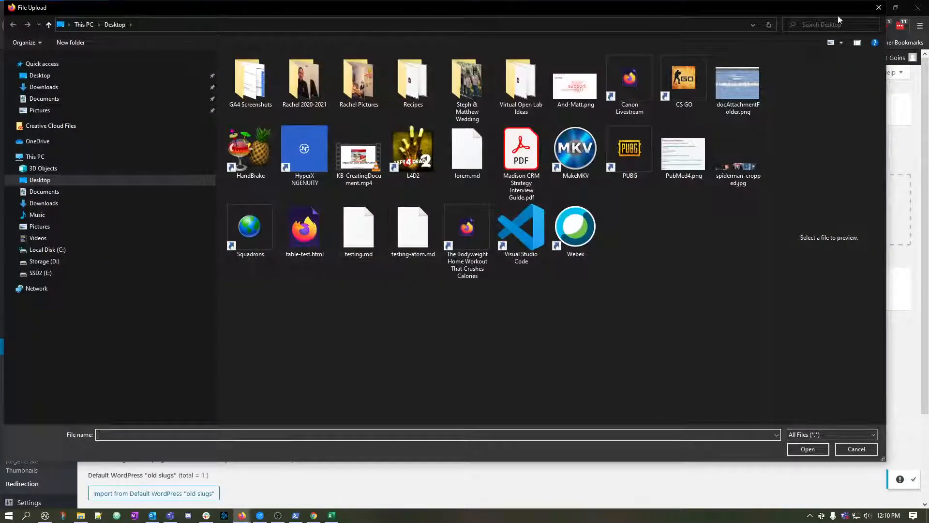
left_click(878, 7)
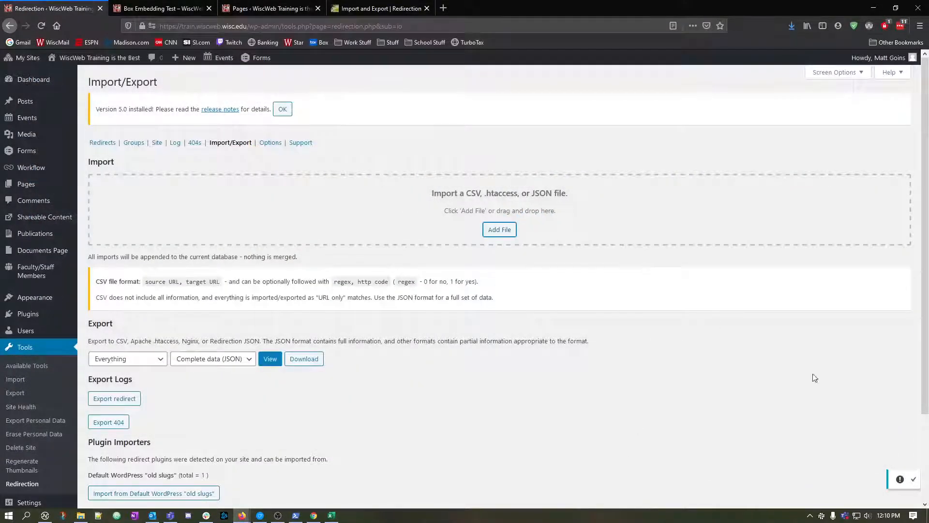
left_click_drag(928, 387, 529, 252)
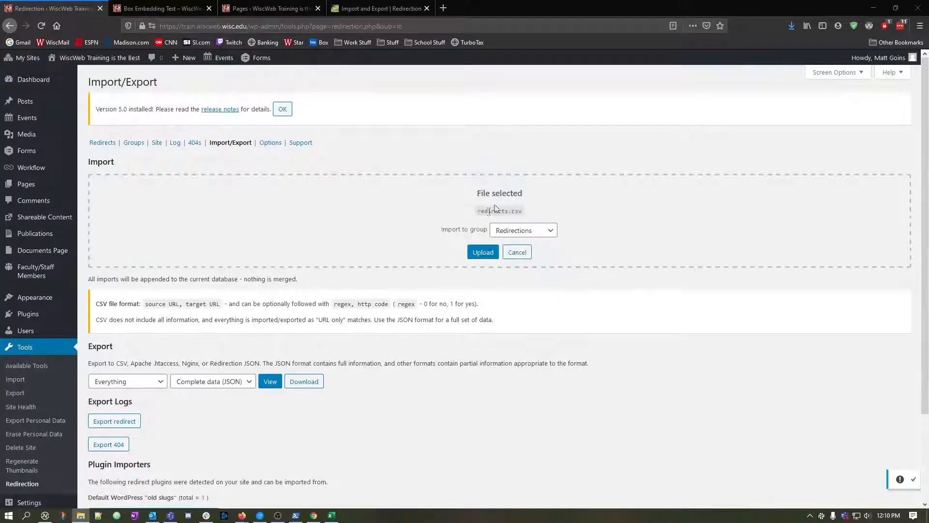
left_click(482, 253)
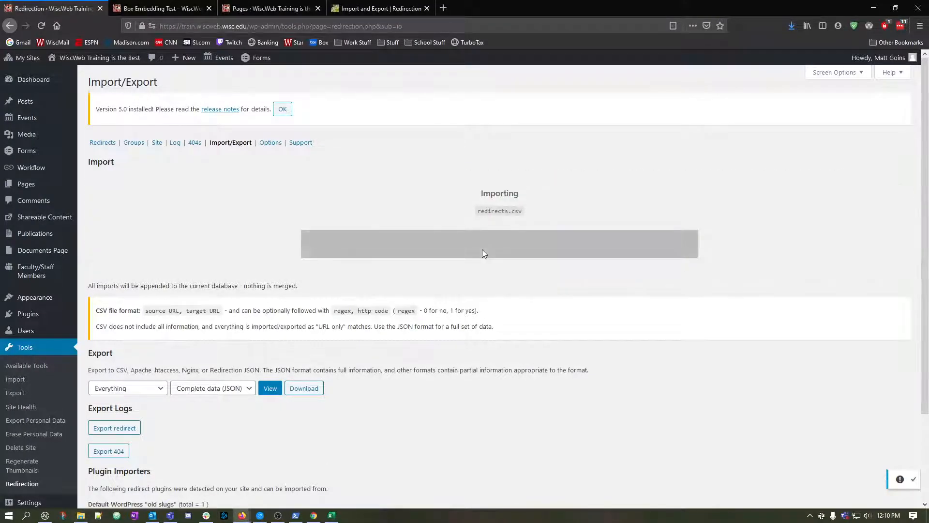
left_click(98, 144)
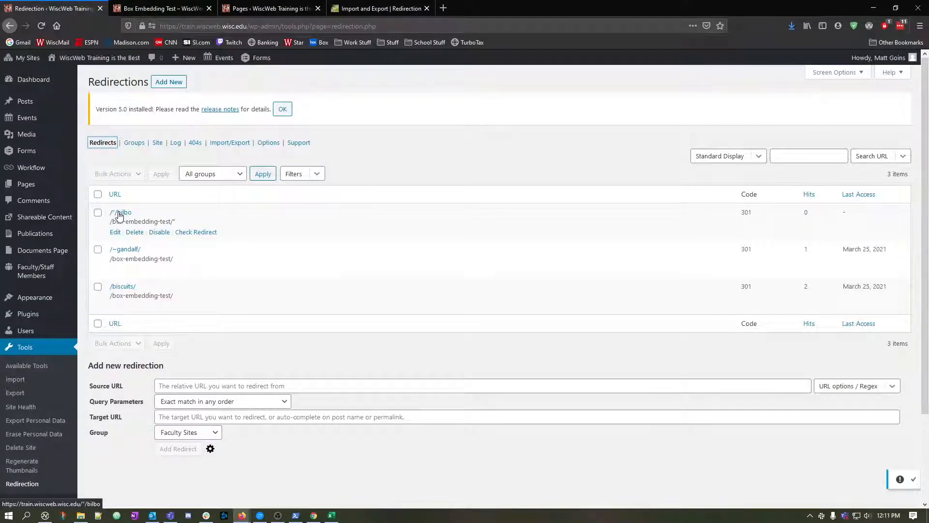
left_click(175, 221)
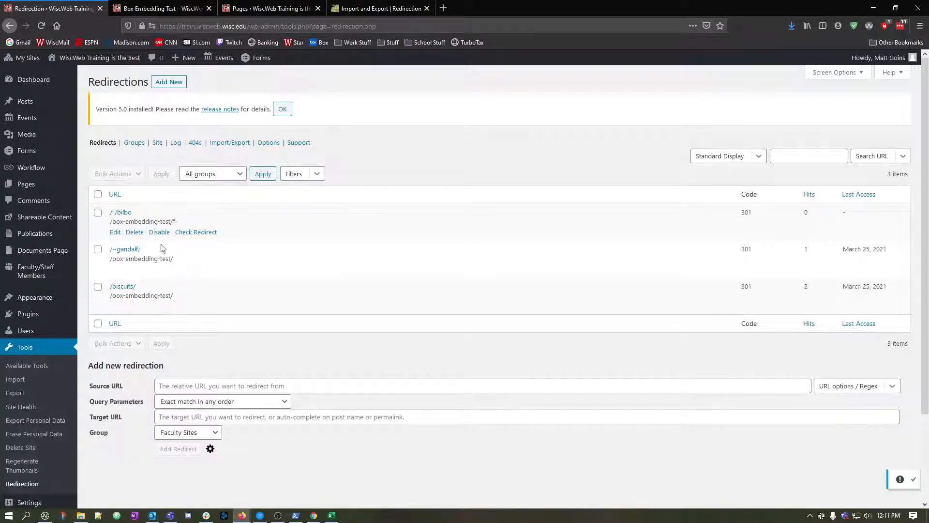
mouse_move(271, 518)
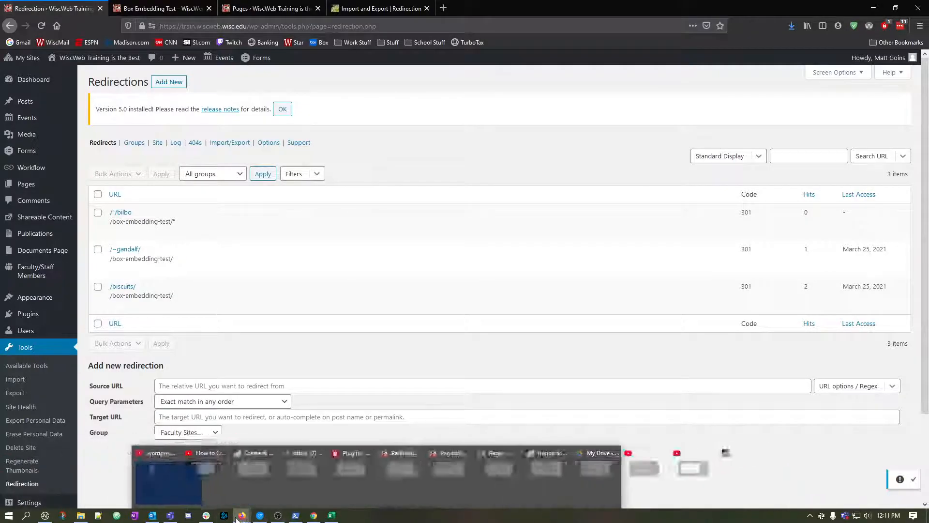
Compare the CSV format and examples in the Redirection import documentation with the rows of redirects.csv in Excel.
left_click(377, 9)
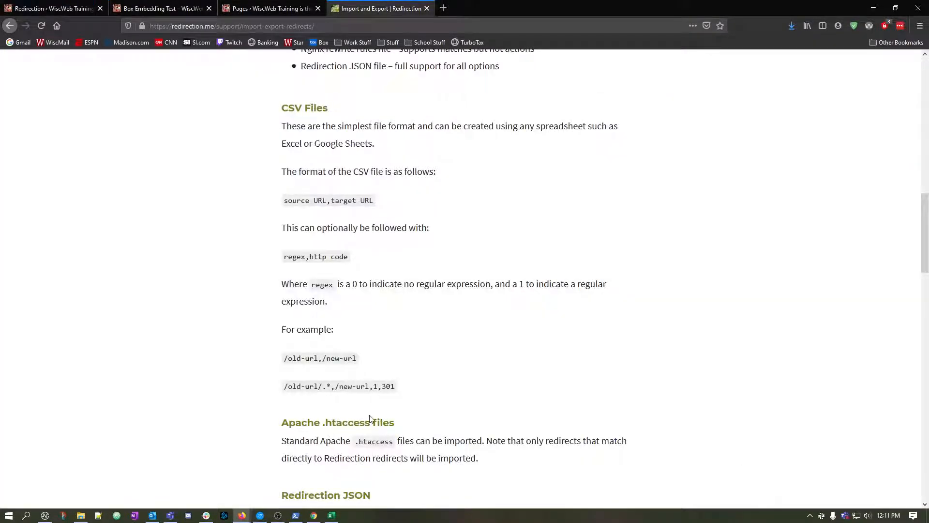
scroll(371, 419, "down", 10)
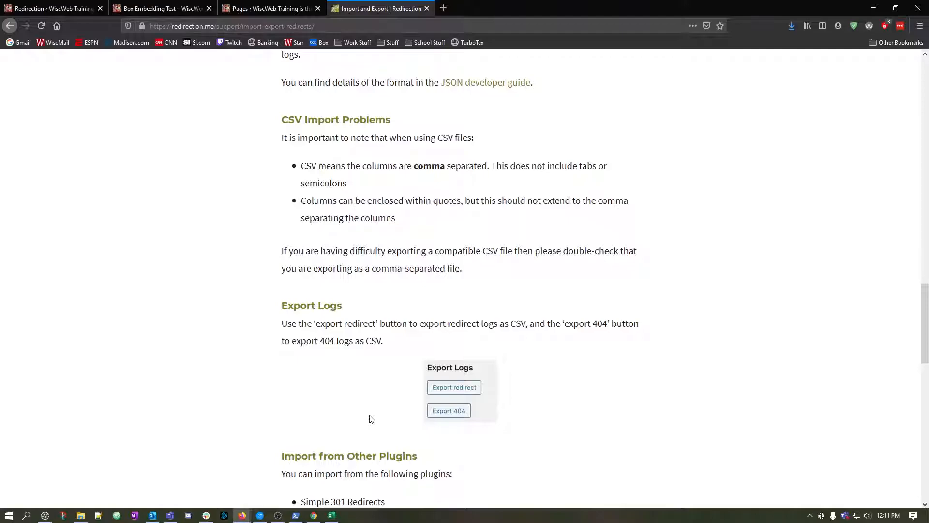
scroll(371, 419, "up", 12)
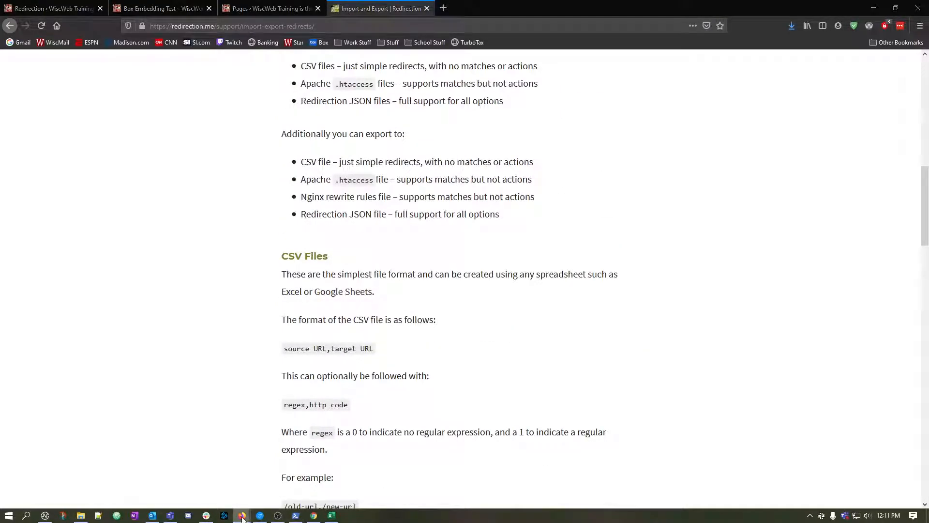
mouse_move(242, 515)
left_click(330, 516)
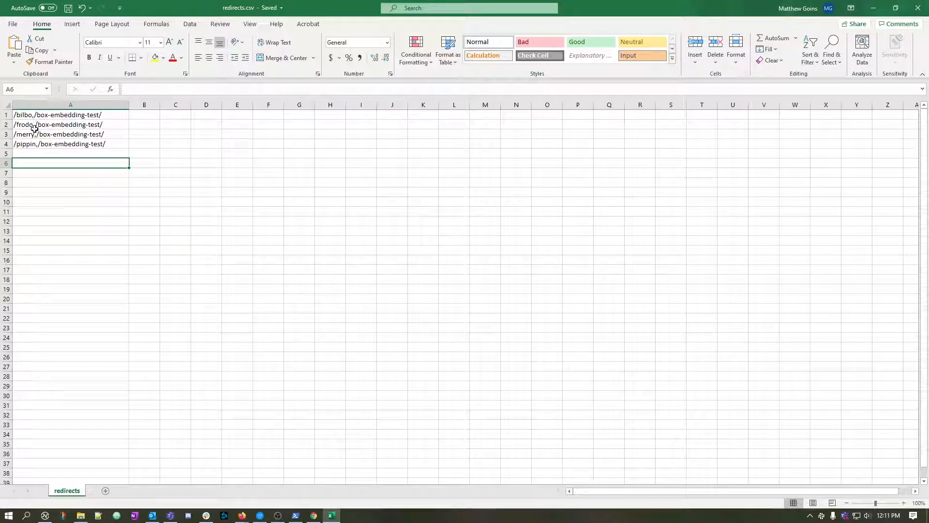
left_click(241, 516)
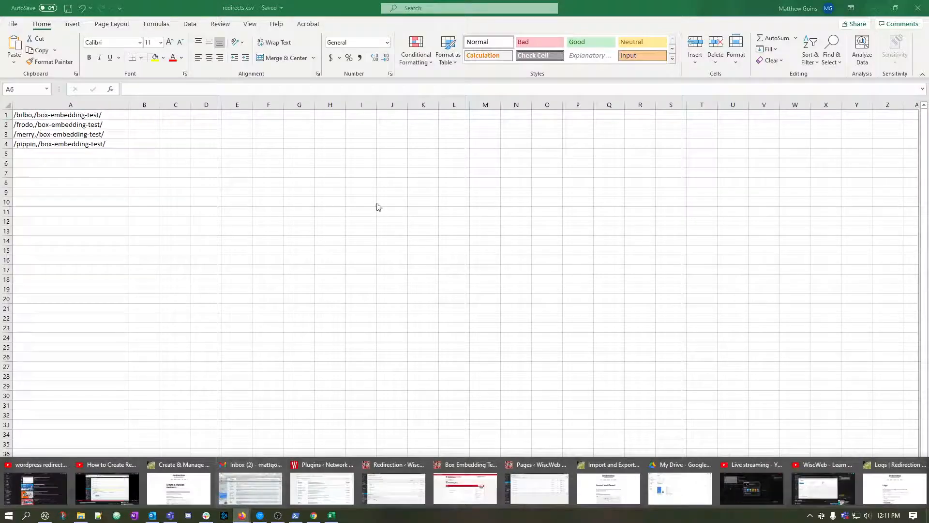
left_click(604, 484)
scroll(366, 185, "up", 4)
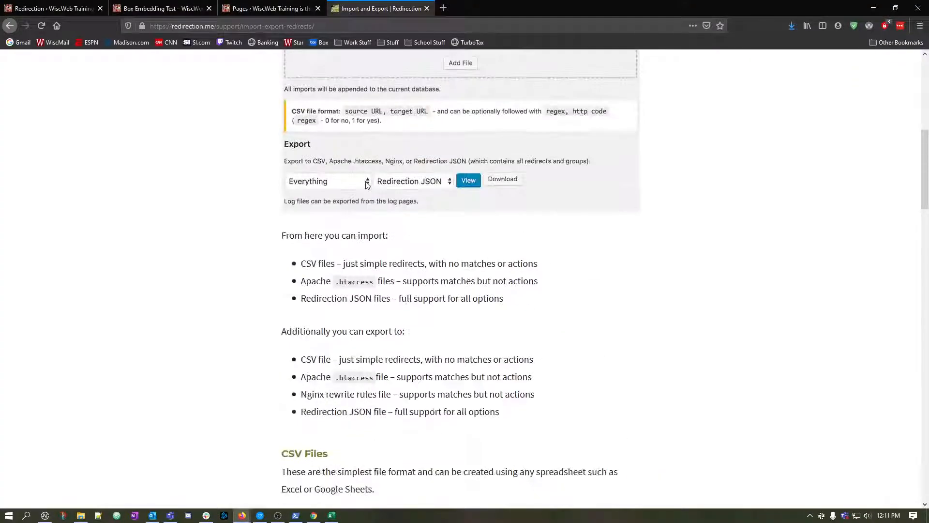
scroll(366, 185, "down", 8)
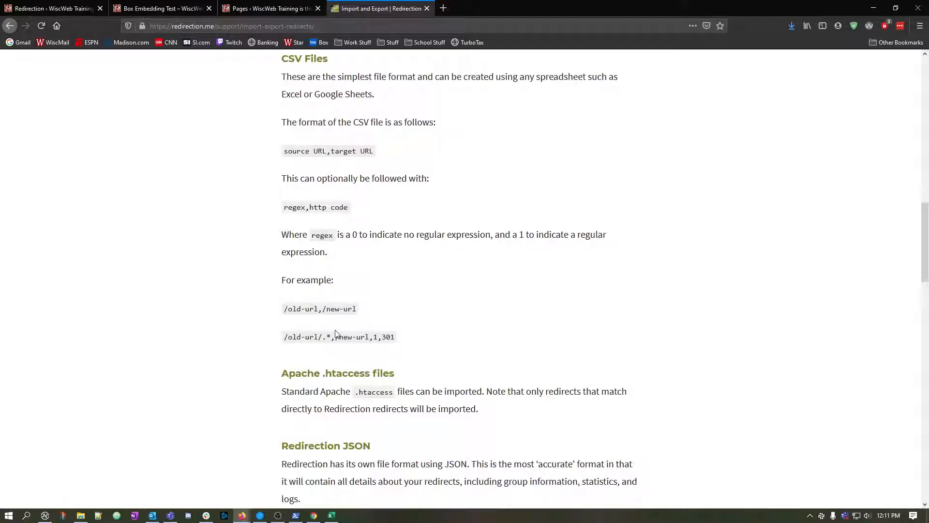
double_click(320, 309)
left_click_drag(77, 107, 138, 148)
left_click(331, 514)
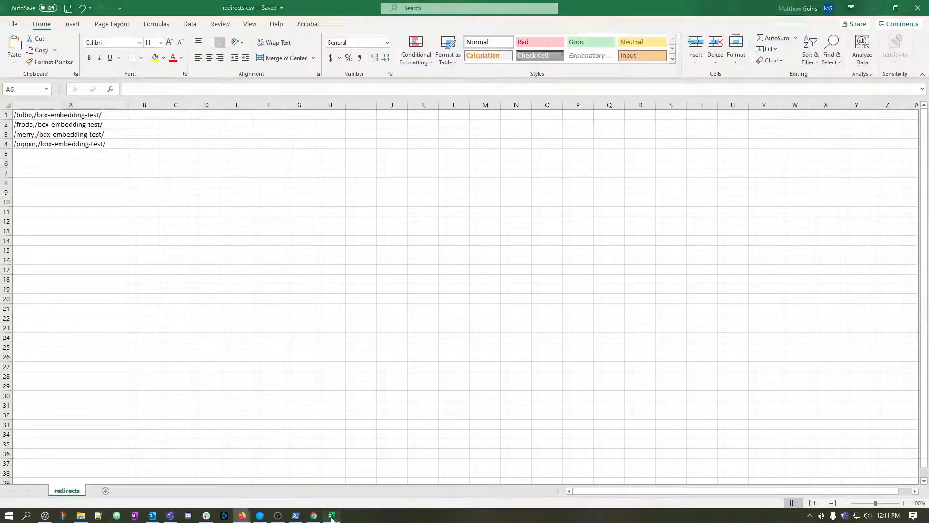
left_click(36, 144)
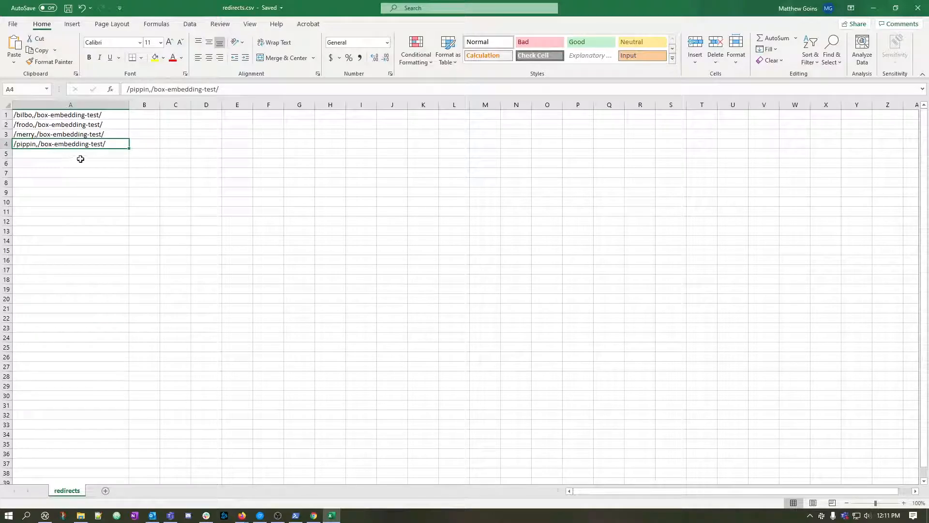
Open redirects.csv from the Downloads folder in Notepad++ and examine how its raw lines are quoted.
left_click(97, 515)
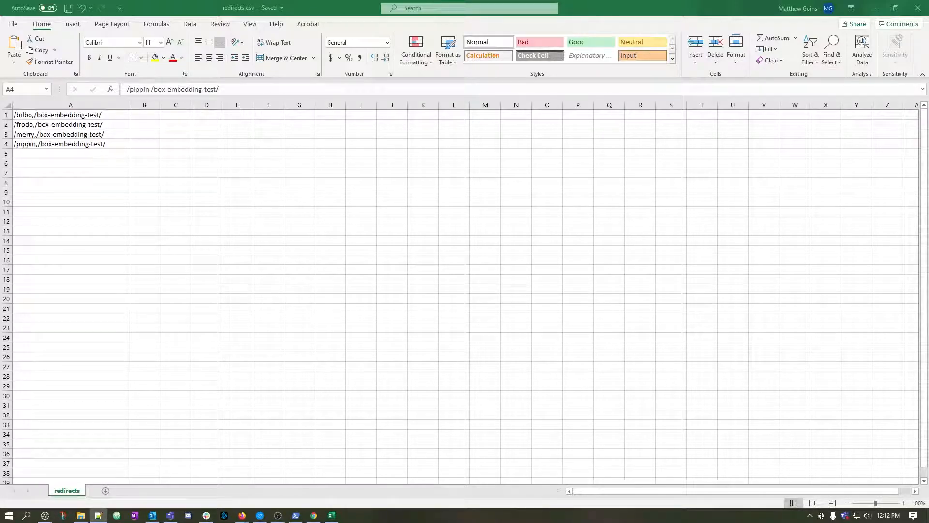
left_click_drag(928, 114, 477, 35)
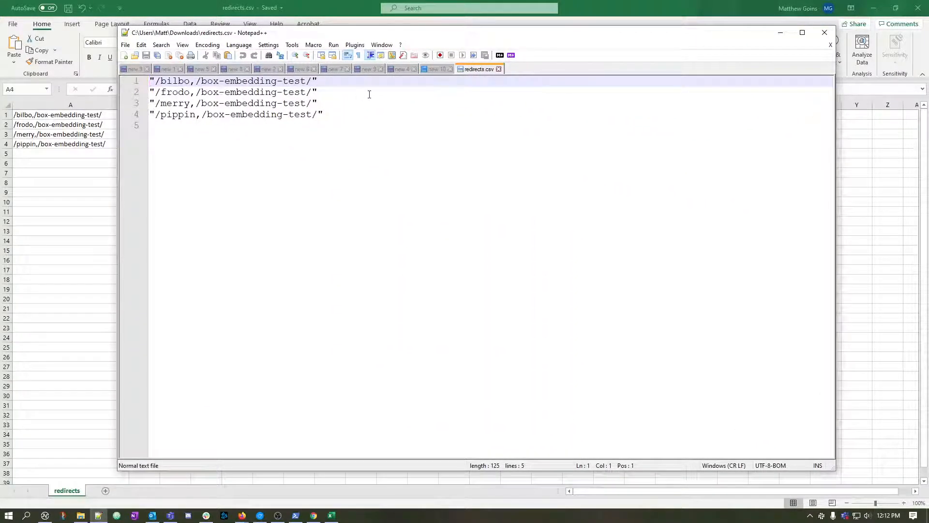
left_click_drag(319, 81, 150, 81)
left_click(138, 85)
left_click(227, 112)
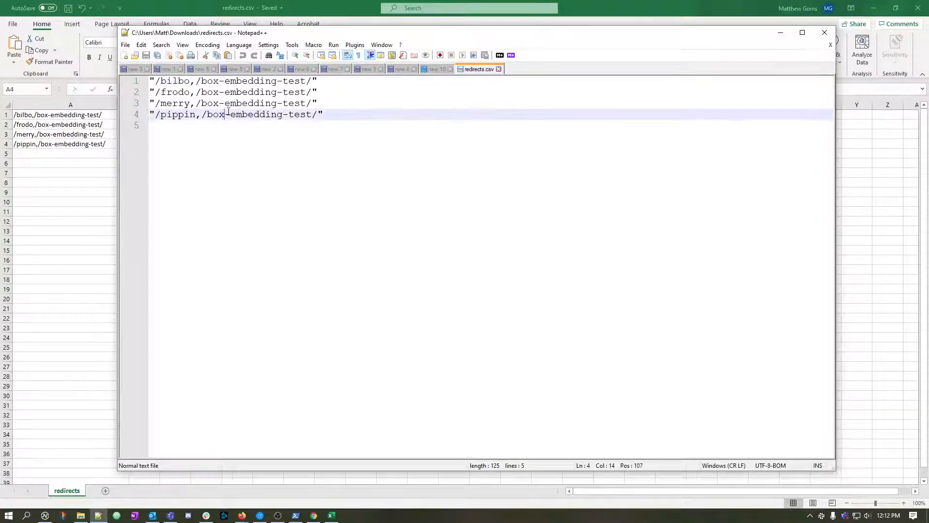
Remove the opening and closing quotation marks from the /bilbo and /frodo lines of redirects.csv.
left_click(348, 88)
left_click(344, 80)
key("BackSpace")
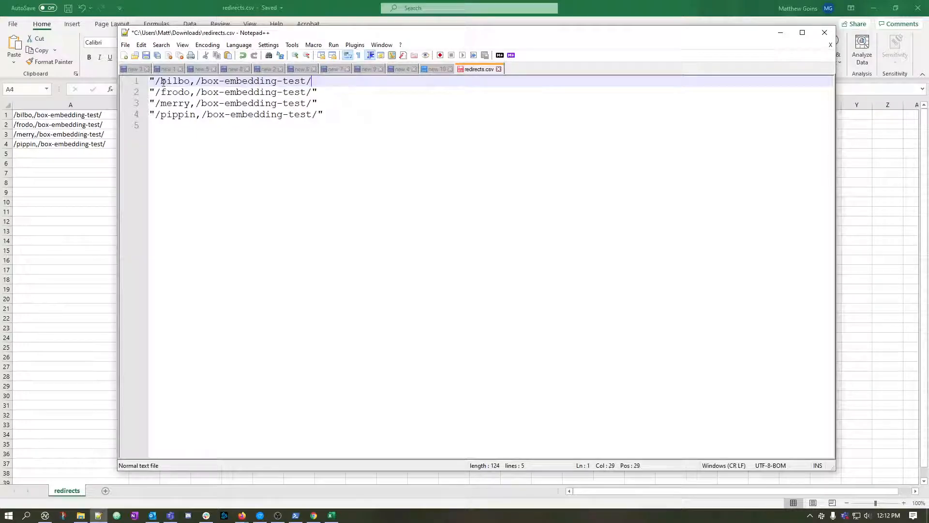
left_click(158, 81)
key("BackSpace")
left_click(324, 90)
key("BackSpace")
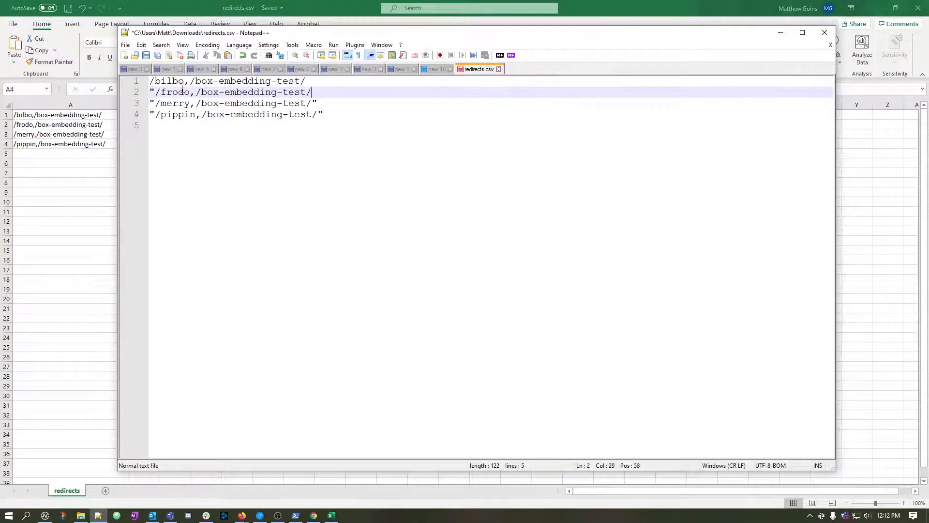
left_click(156, 92)
key("BackSpace")
Remove the opening and closing quotation marks from the /merry and /pippin lines of redirects.csv.
left_click(314, 103)
key("BackSpace")
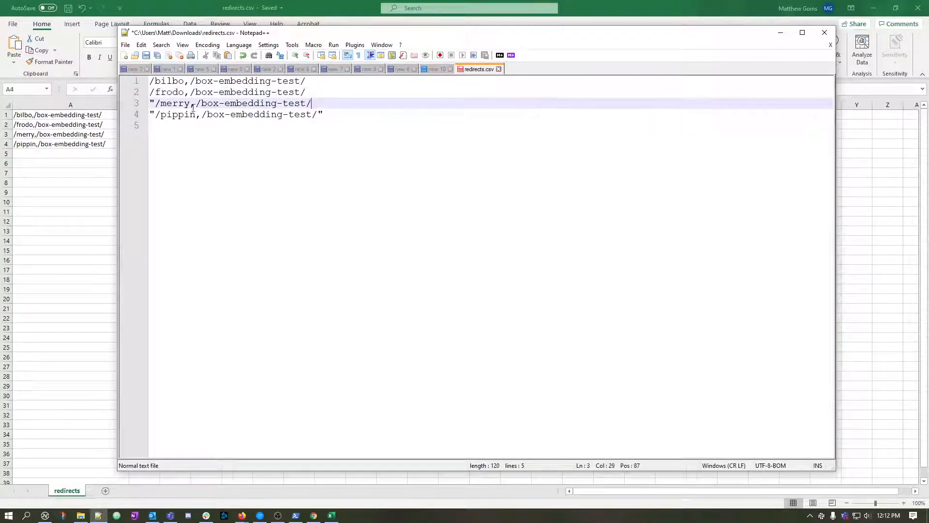
left_click(155, 103)
key("BackSpace")
left_click(324, 115)
key("BackSpace")
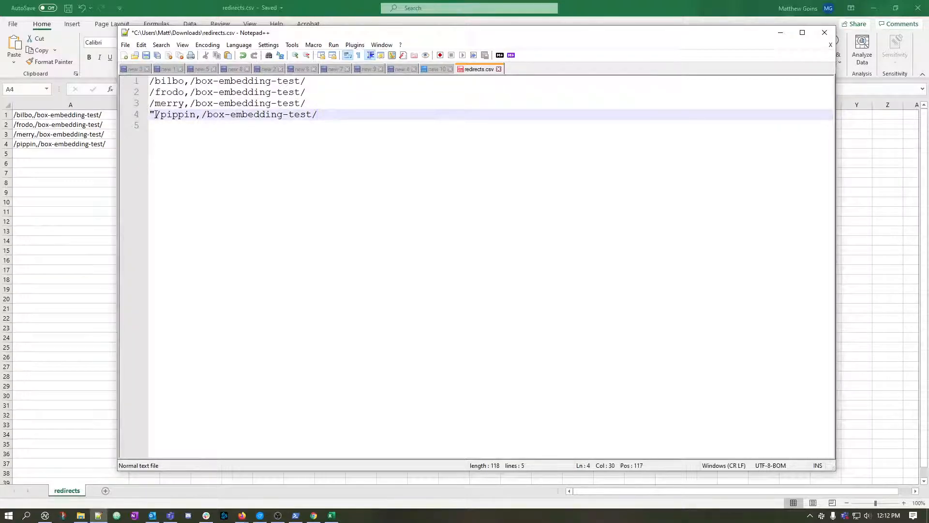
left_click(157, 114)
key("BackSpace")
left_click(321, 115)
left_click(183, 128)
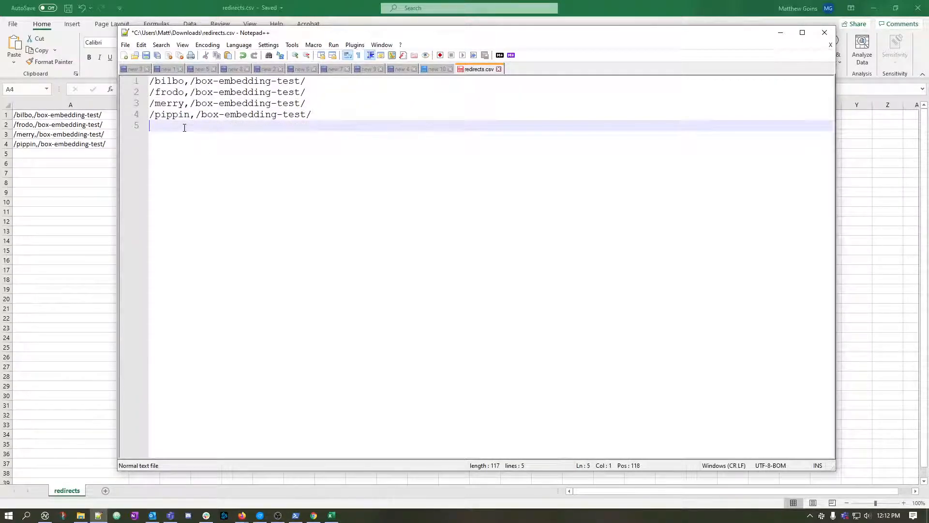
left_click(195, 115)
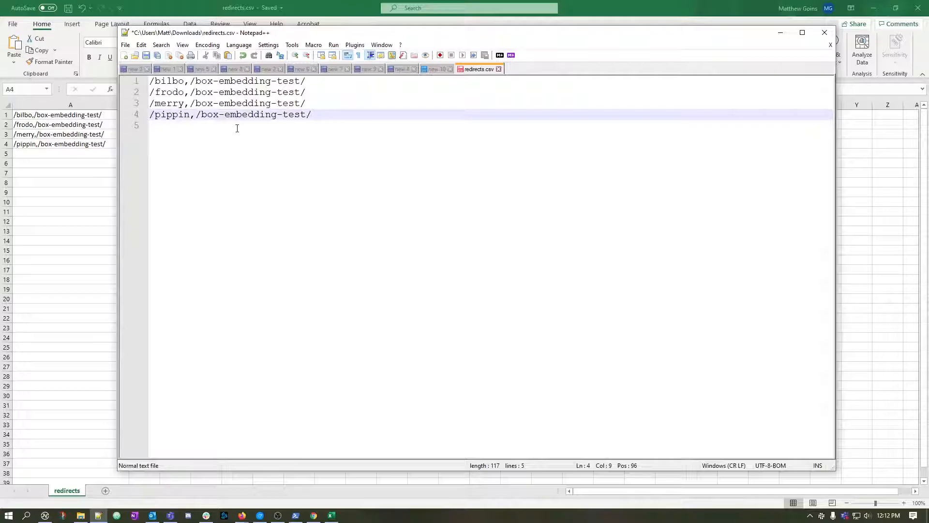
key("Left")
Add /legolas,/box-embedding-test/ as line 5, reusing the path from the line above, and save redirects.csv with Excel closed.
left_click(180, 125)
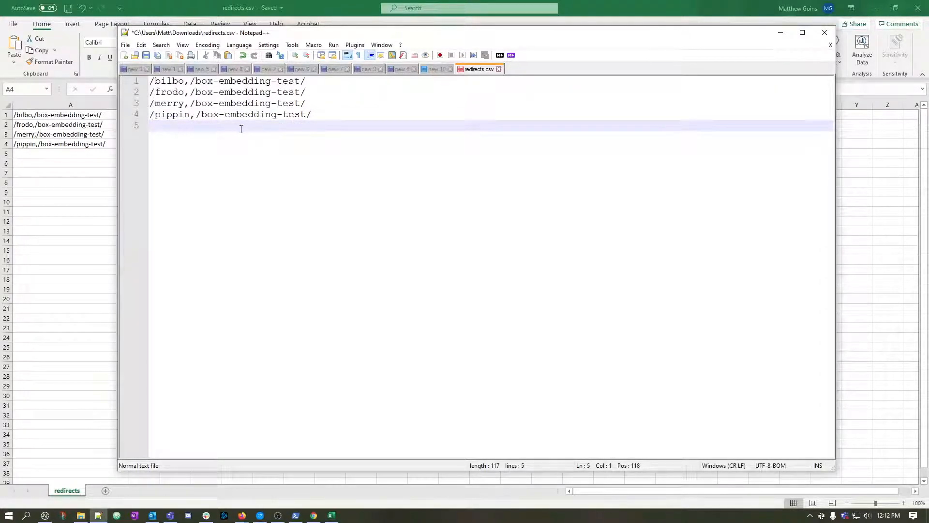
type("/legolas,/")
left_click_drag(201, 115, 312, 118)
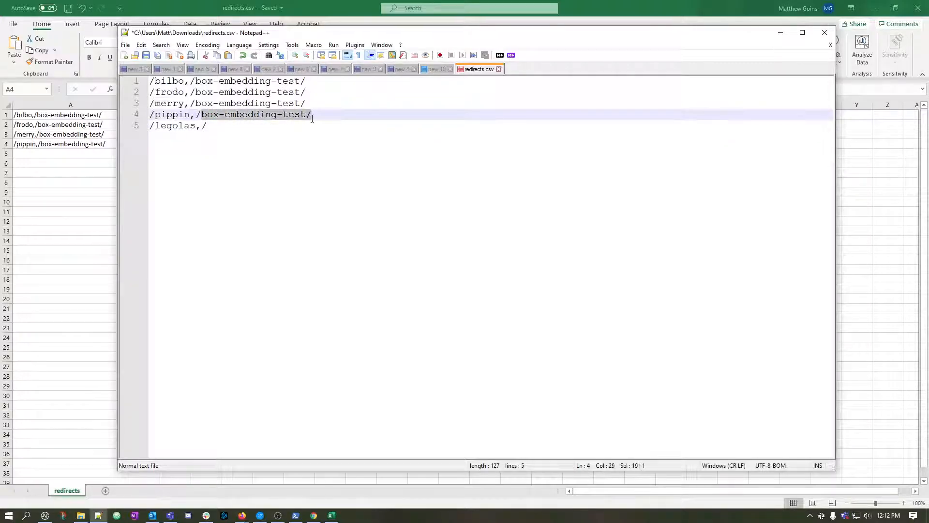
key("ctrl+c")
left_click(252, 124)
key("ctrl+v")
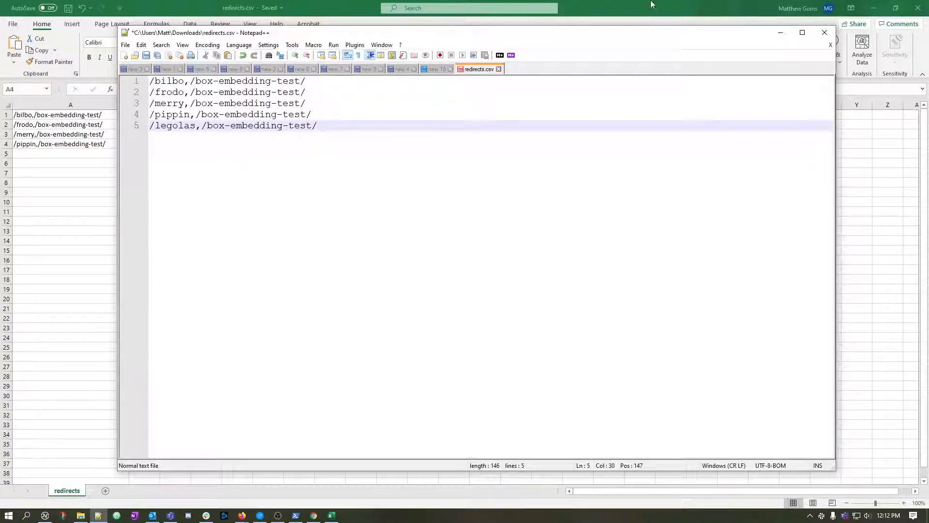
left_click(918, 8)
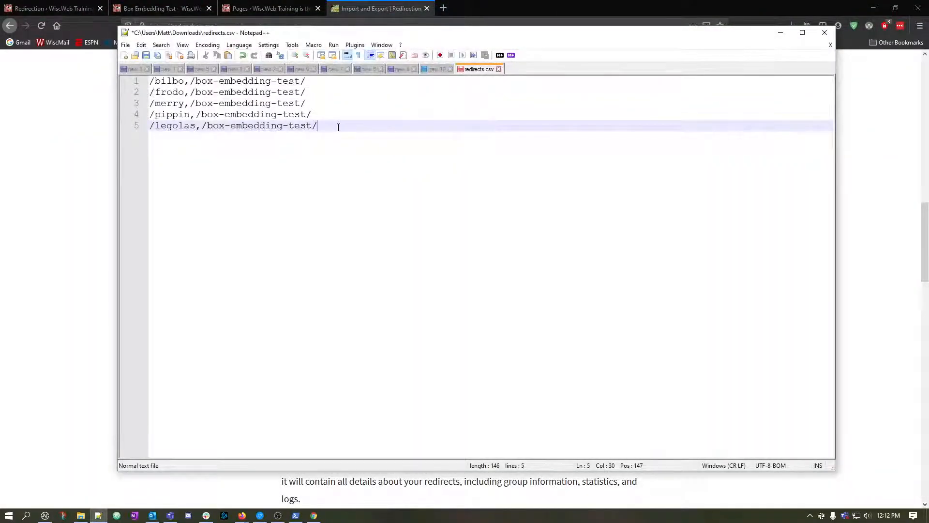
key("ctrl+s")
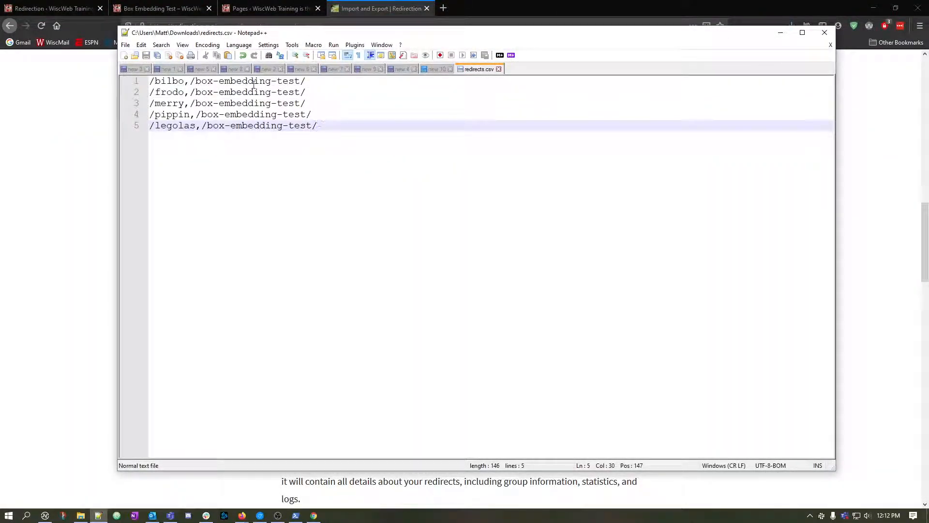
left_click(125, 44)
left_click(167, 135)
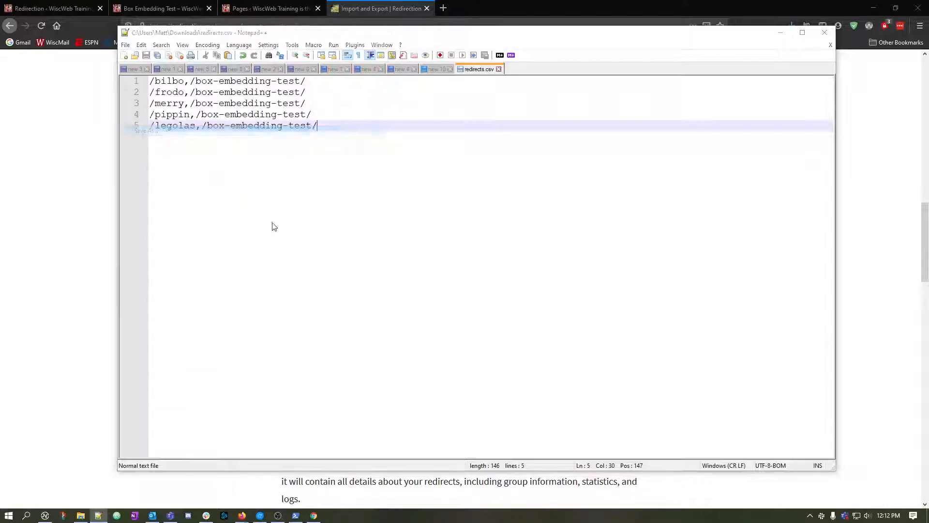
left_click(233, 275)
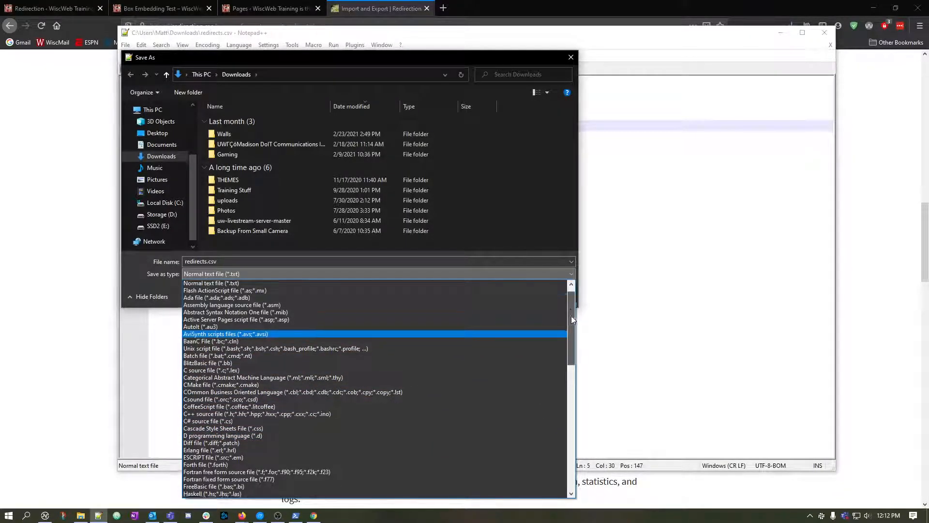
left_click_drag(571, 316, 570, 339)
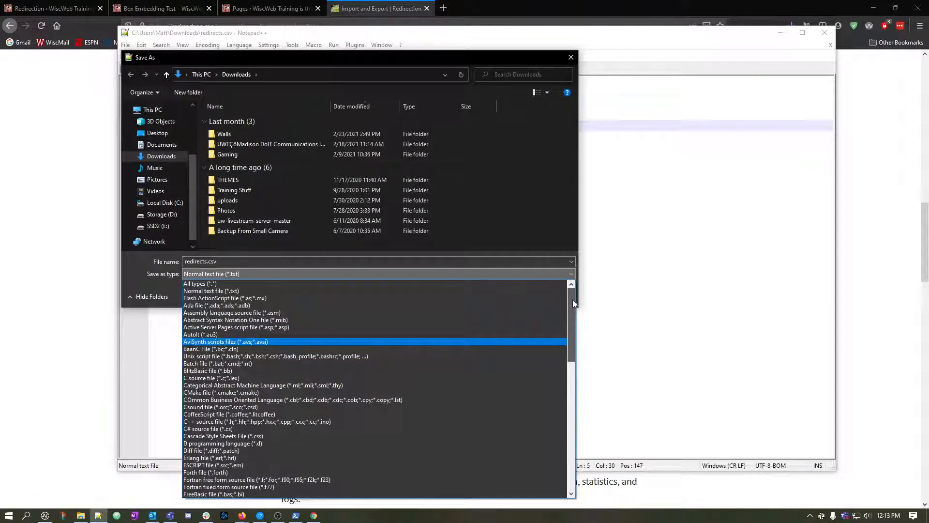
left_click_drag(573, 300, 561, 273)
left_click(561, 273)
left_click(557, 295)
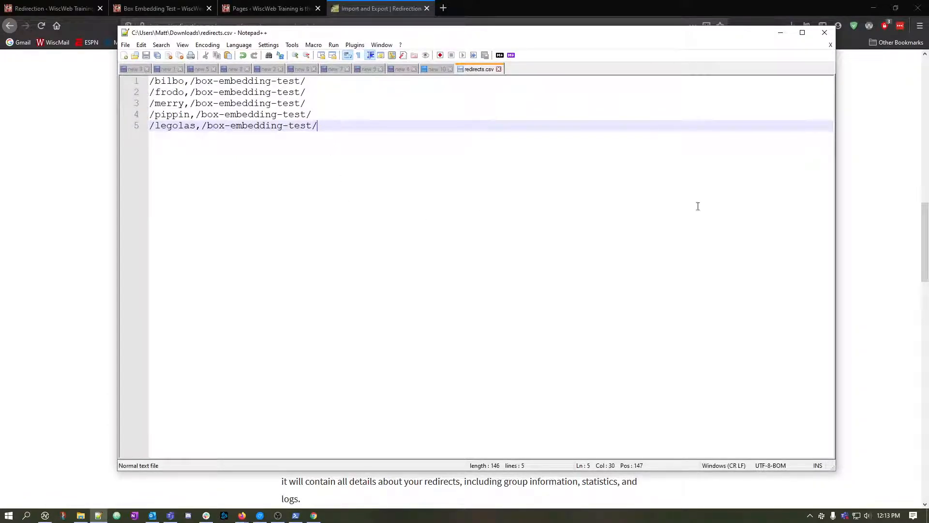
Switch to the Redirections list in Firefox and delete the wrongly imported bilbo redirect that contains quotation marks.
left_click(82, 516)
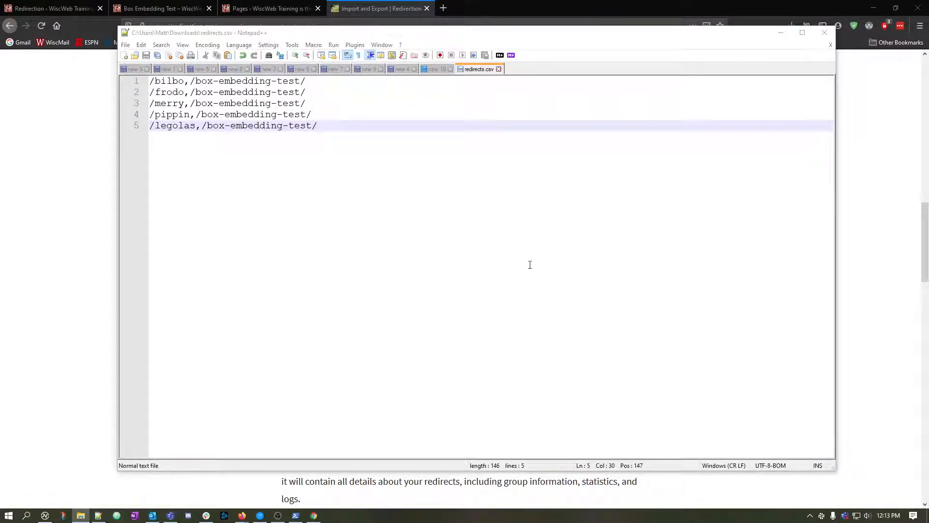
left_click(41, 161)
left_click(62, 5)
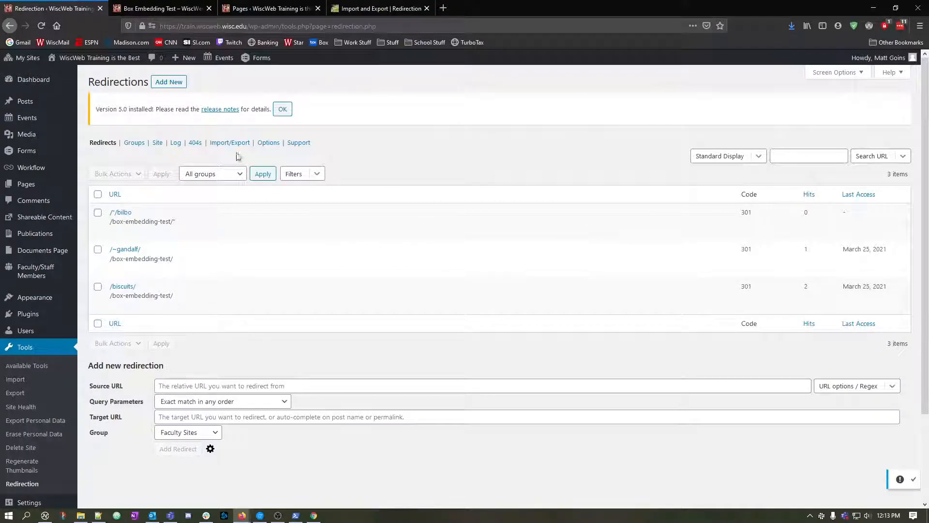
left_click(136, 232)
left_click(466, 236)
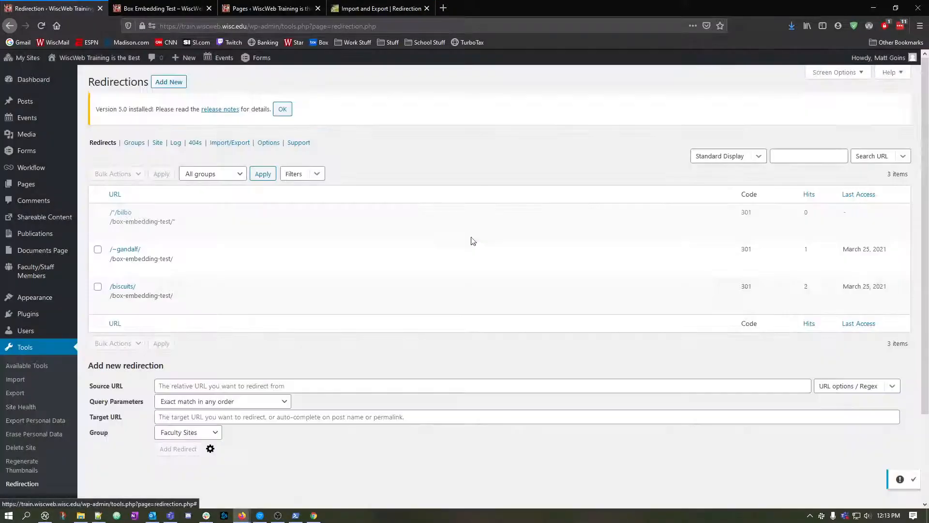
Import the corrected redirects.csv from File Explorer into the Redirections group and check the imported entries in the Redirects list.
left_click(230, 142)
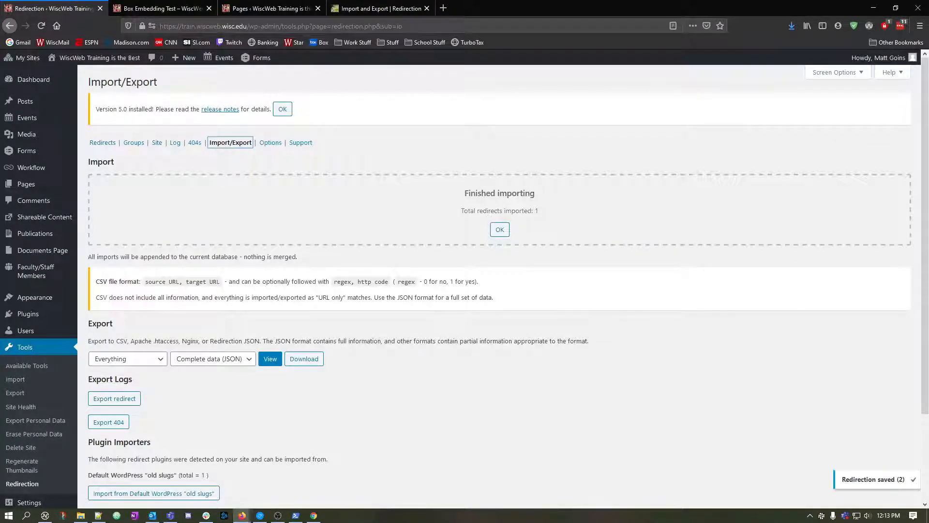
key("alt+Tab")
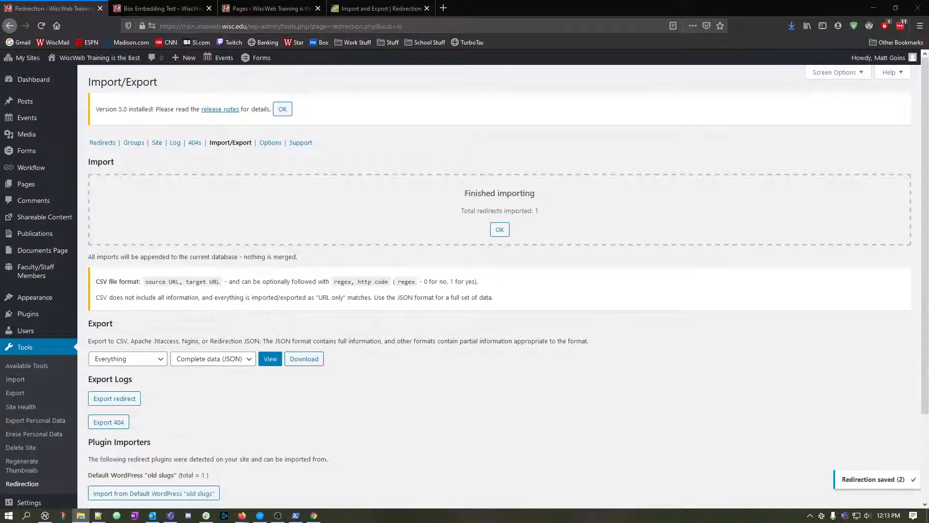
left_click_drag(928, 213, 507, 205)
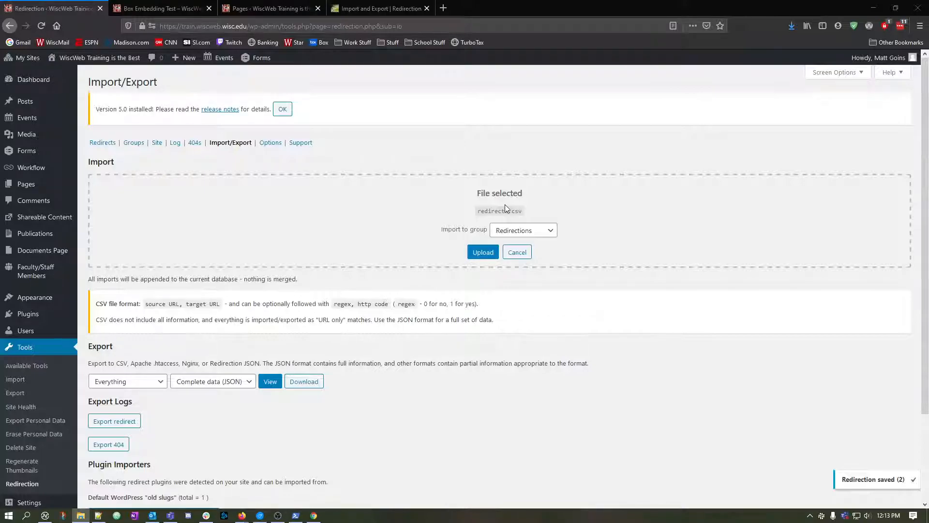
left_click(482, 253)
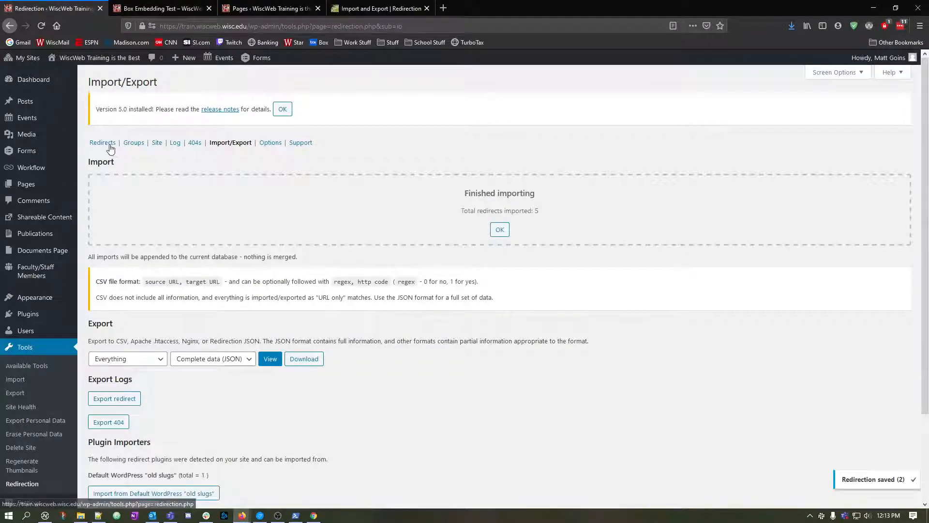
left_click(108, 144)
scroll(275, 345, "down", 3)
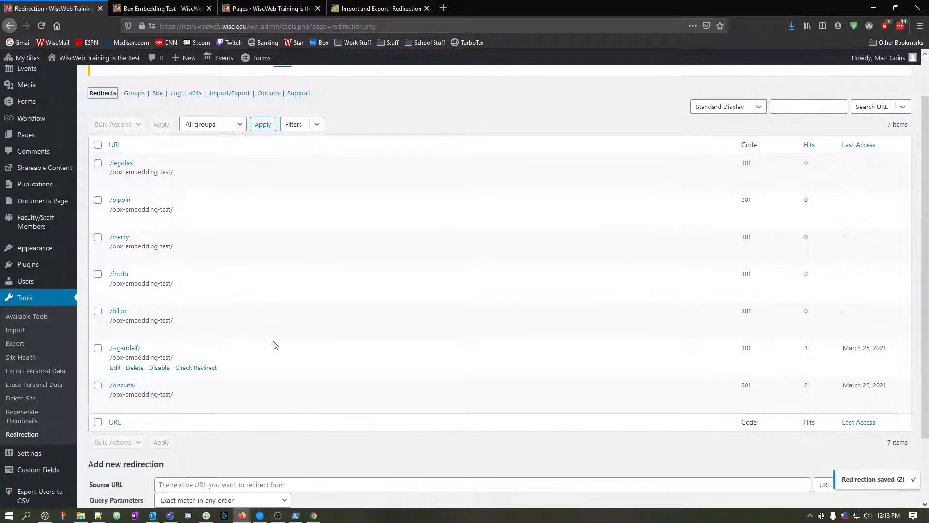
In the Box Embedding Test tab, open the math.wisc.edu address with a tilde-username folder followed by /somethinghere.
scroll(272, 342, "up", 3)
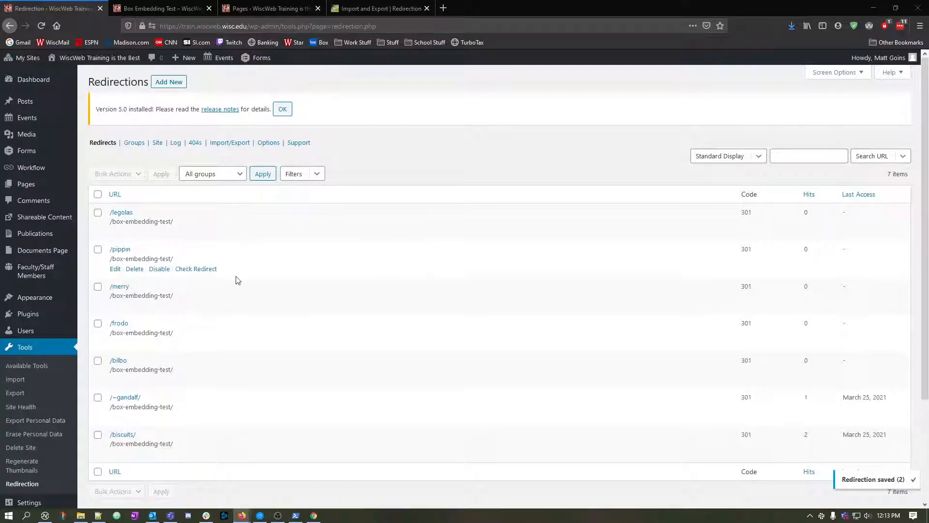
scroll(241, 277, "down", 2)
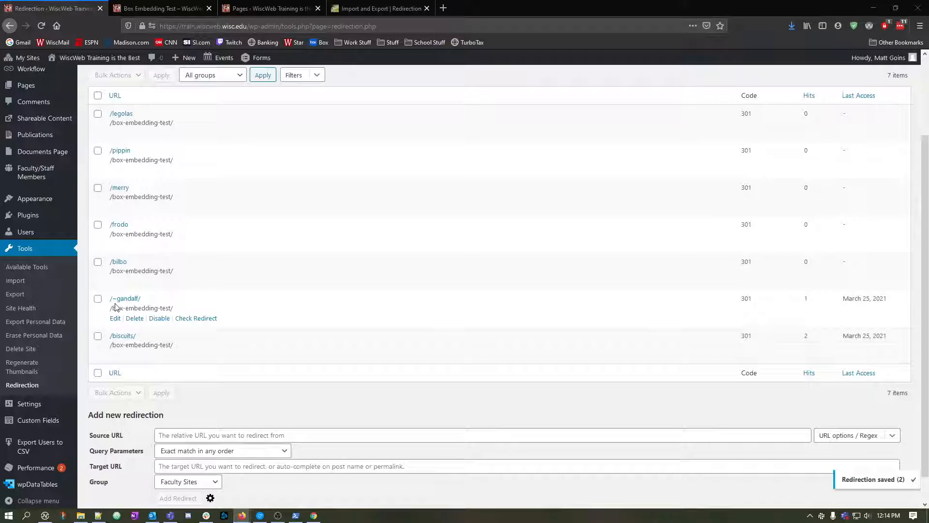
left_click(160, 8)
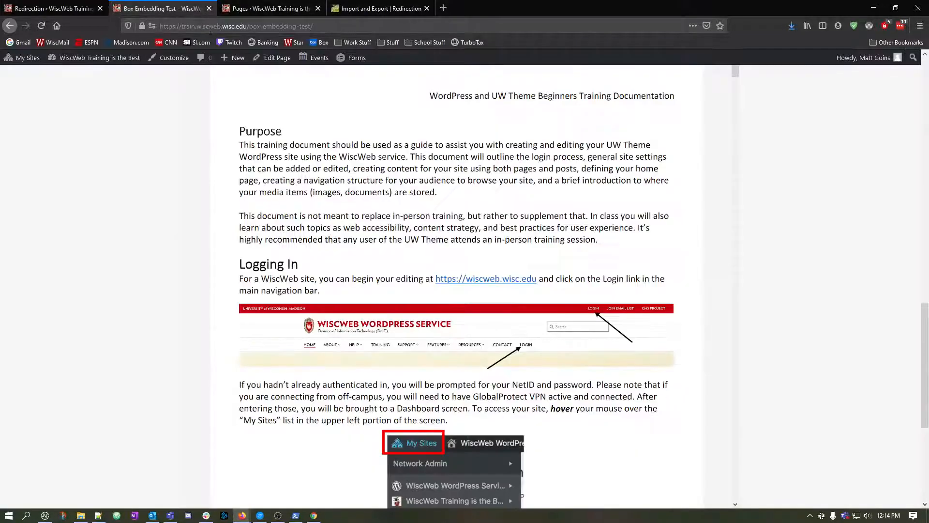
left_click(360, 25)
type("m")
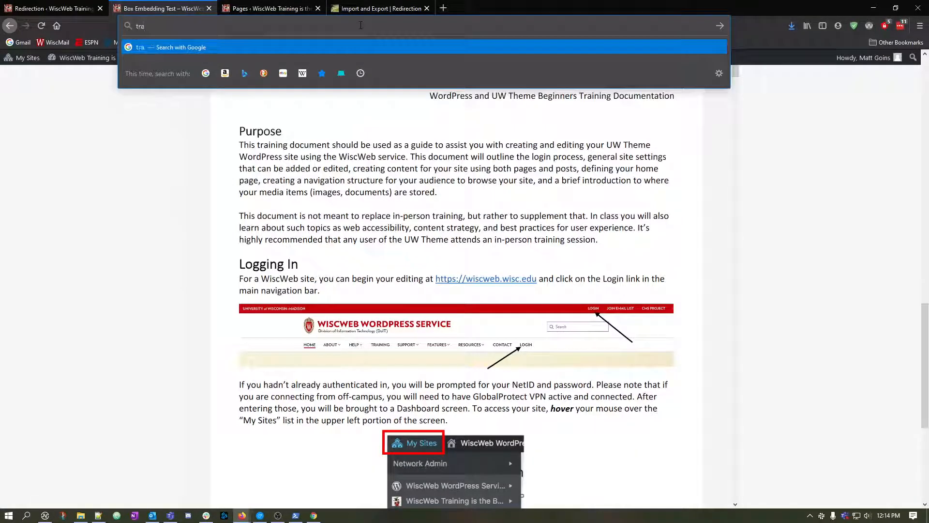
type("ath.wisc")
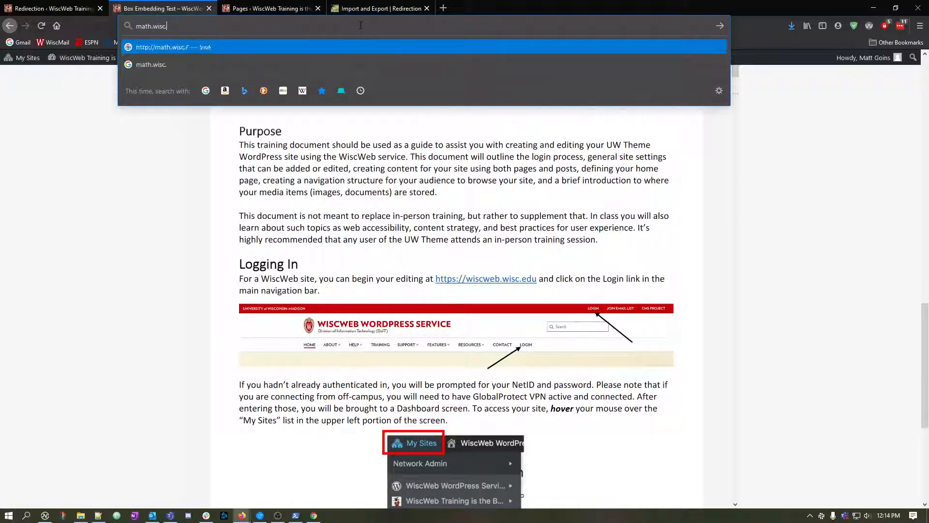
type(".edu/~")
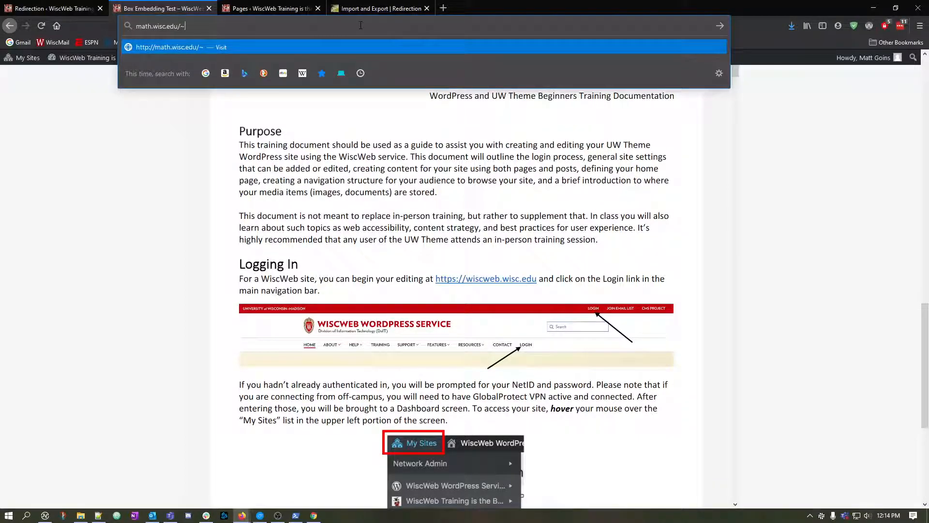
type("matt/somethinghere")
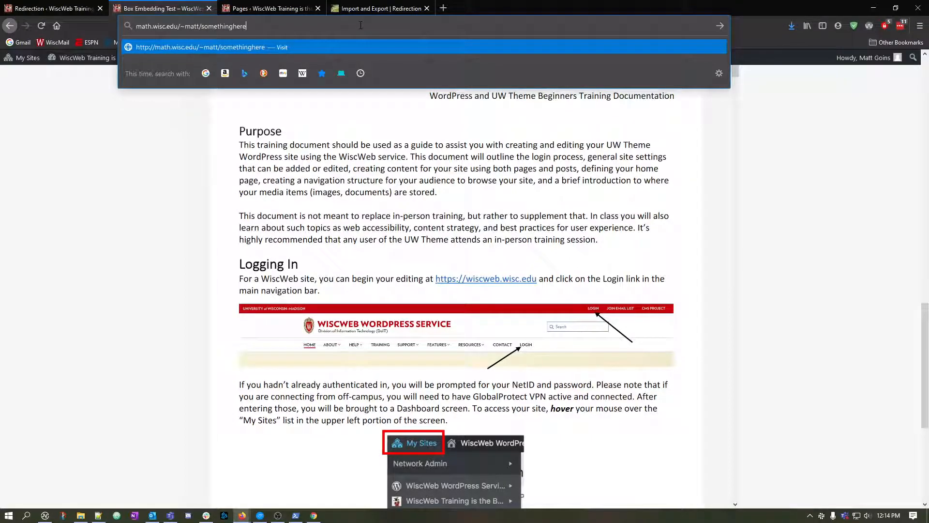
key("Return")
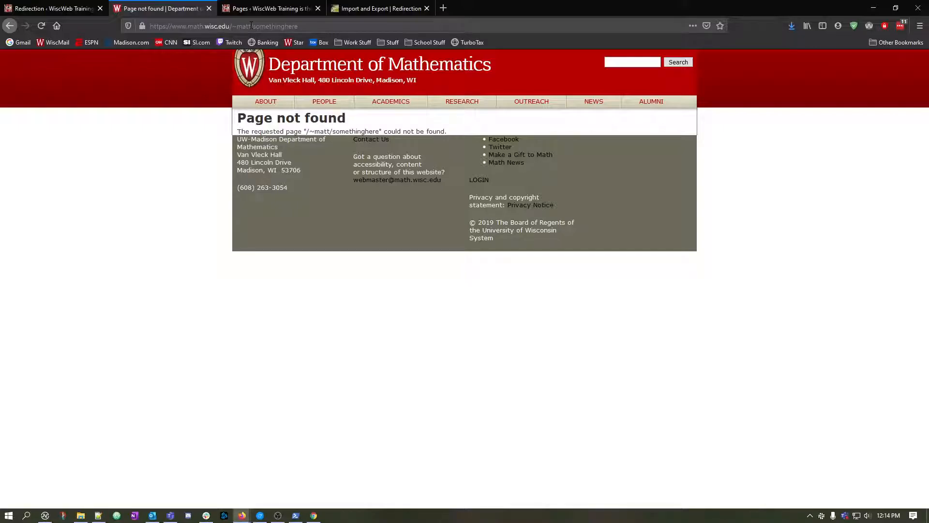
Examine the domain and tilde-username portions of the math.wisc.edu address by highlighting them, and return to the Redirections list.
left_click_drag(148, 26, 230, 26)
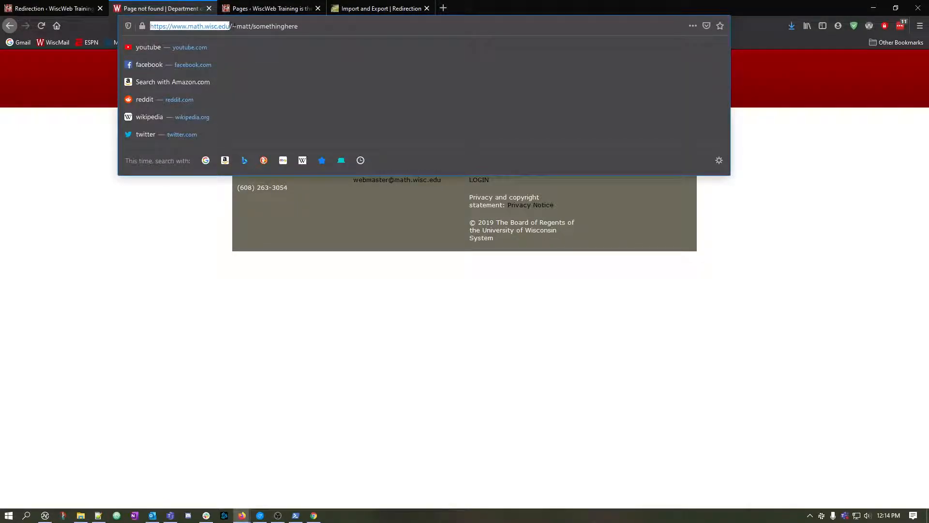
left_click(197, 26)
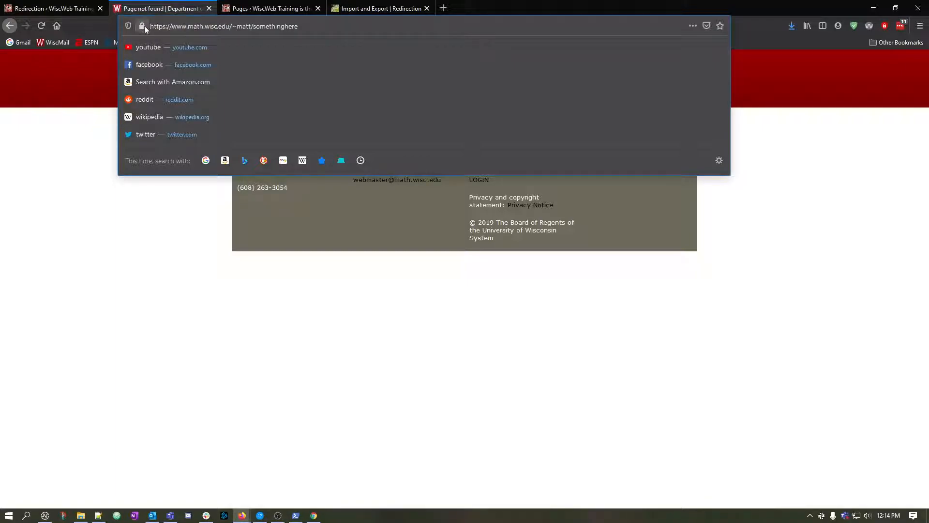
left_click_drag(149, 26, 252, 25)
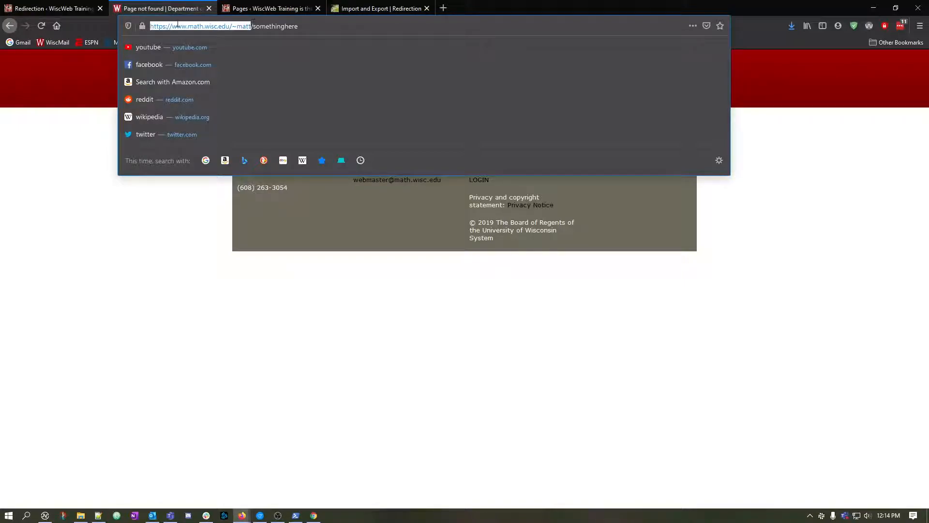
double_click(235, 27)
left_click(162, 26)
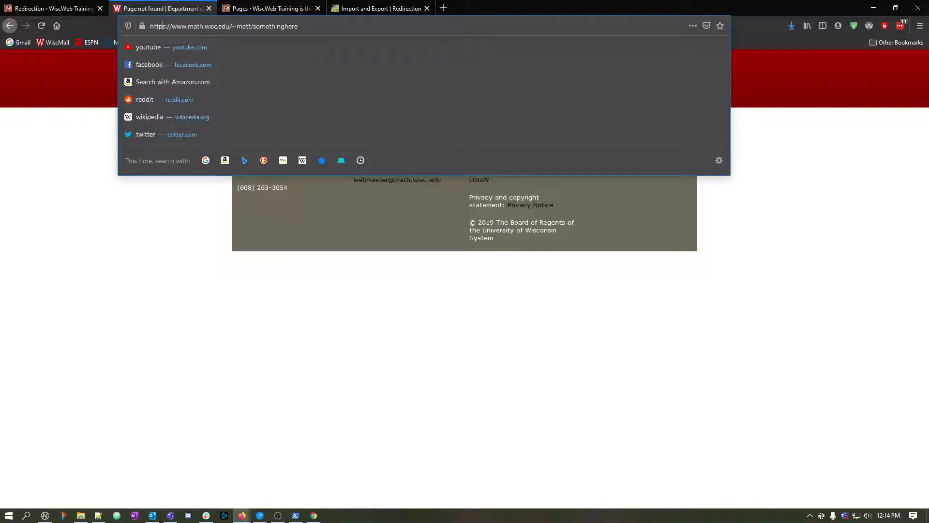
left_click_drag(152, 27, 251, 27)
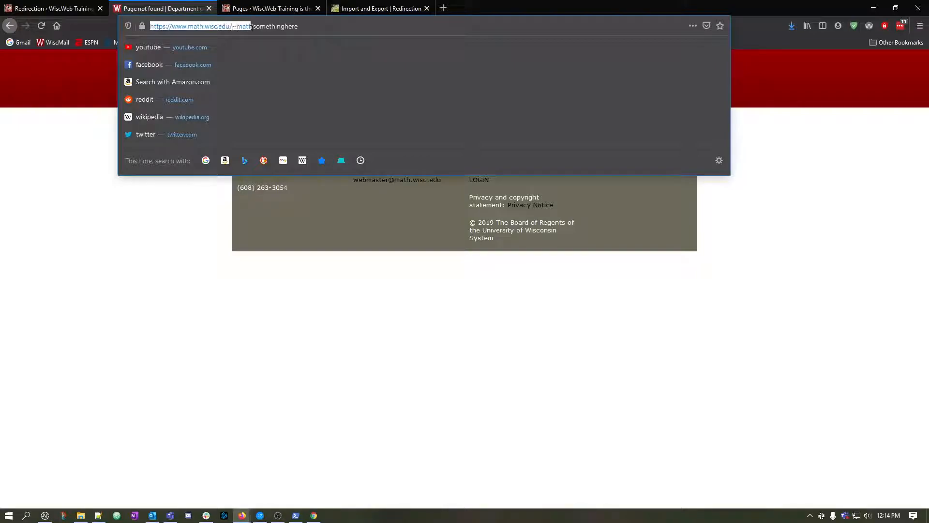
left_click(245, 27)
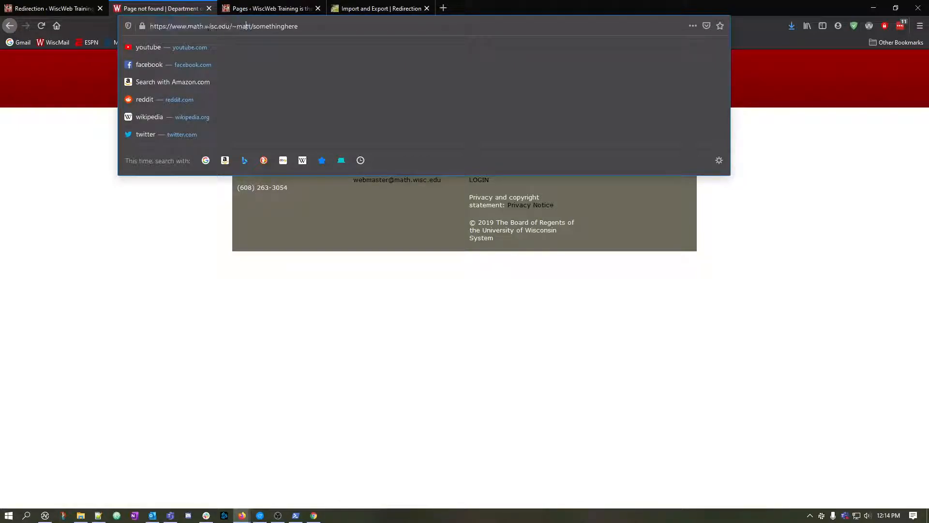
left_click(53, 8)
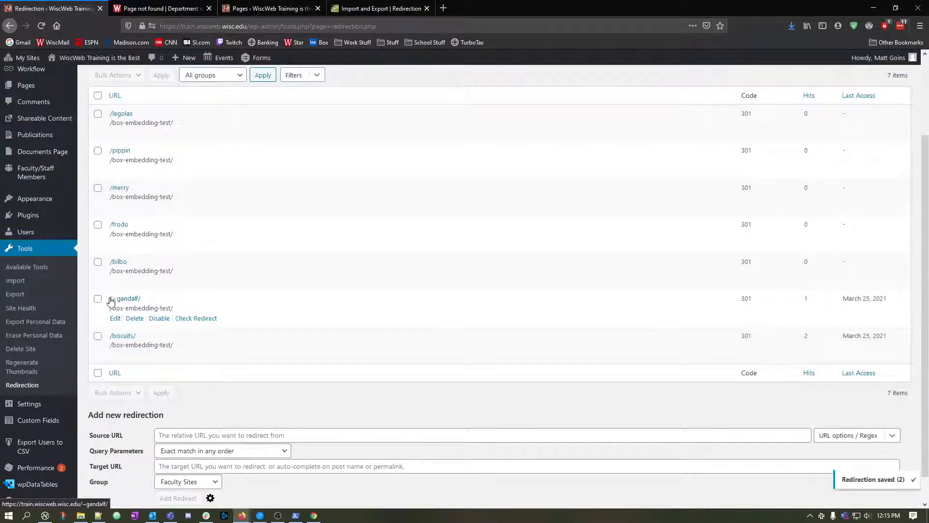
Examine the redirect groups and the full list of redirects in the Redirection plugin.
scroll(145, 305, "up", 2)
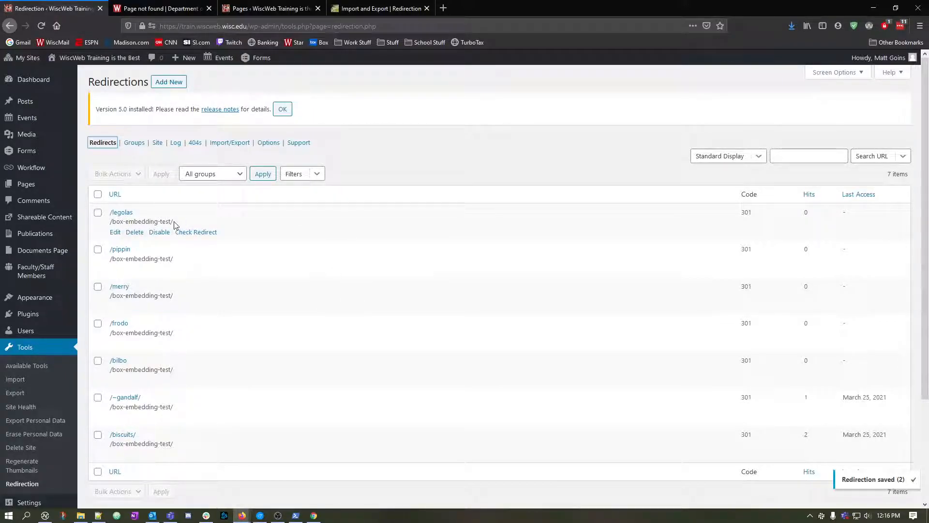
left_click(138, 148)
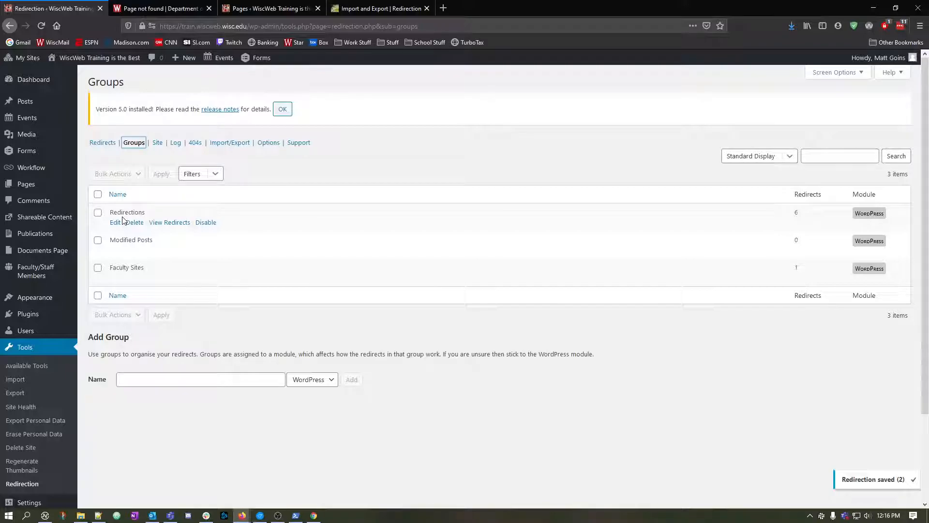
left_click(103, 143)
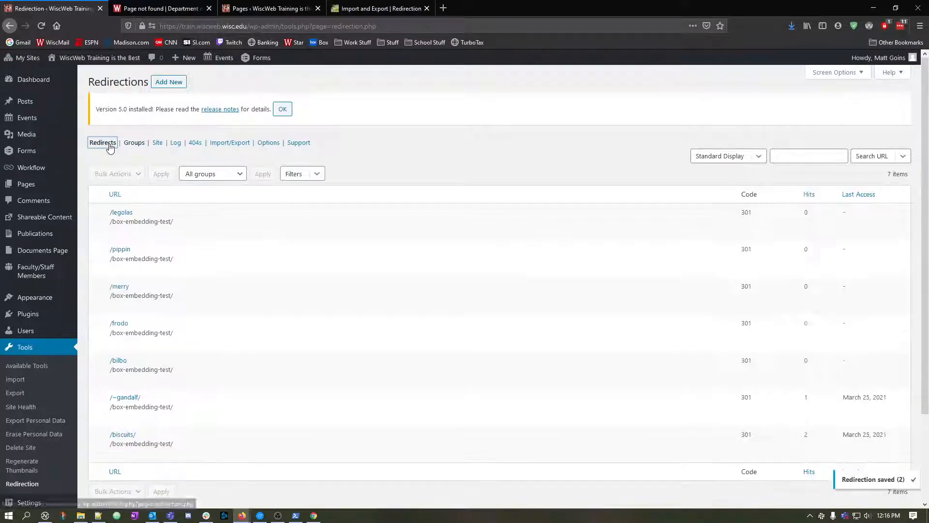
left_click(134, 142)
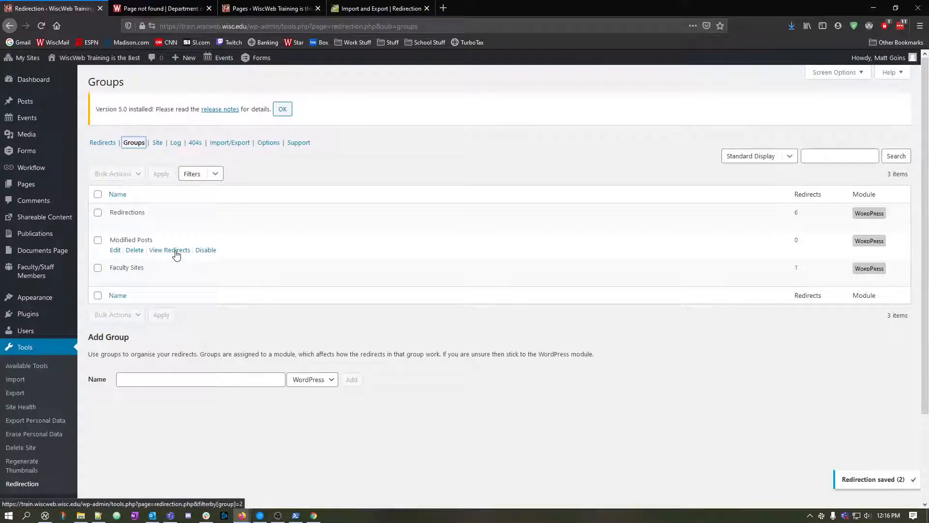
left_click(103, 144)
scroll(134, 307, "down", 3)
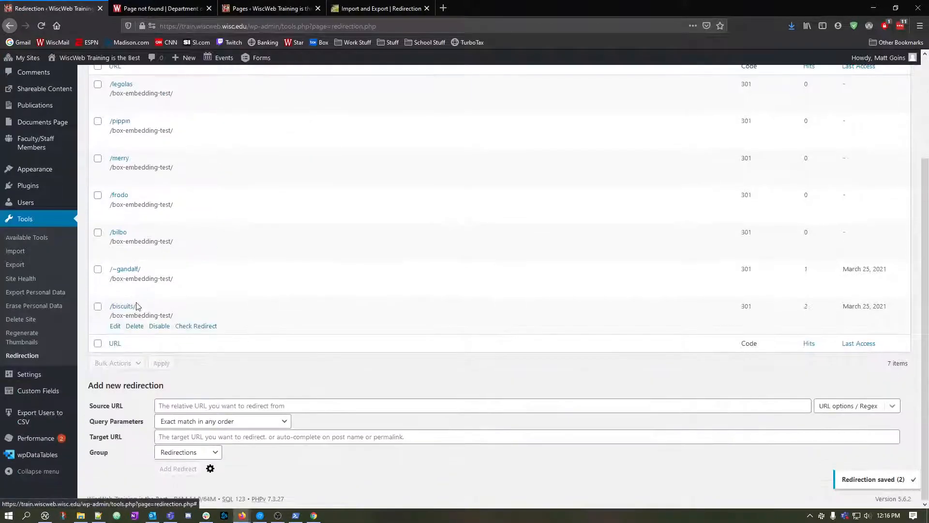
scroll(135, 305, "up", 3)
scroll(367, 278, "down", 3)
scroll(404, 247, "up", 3)
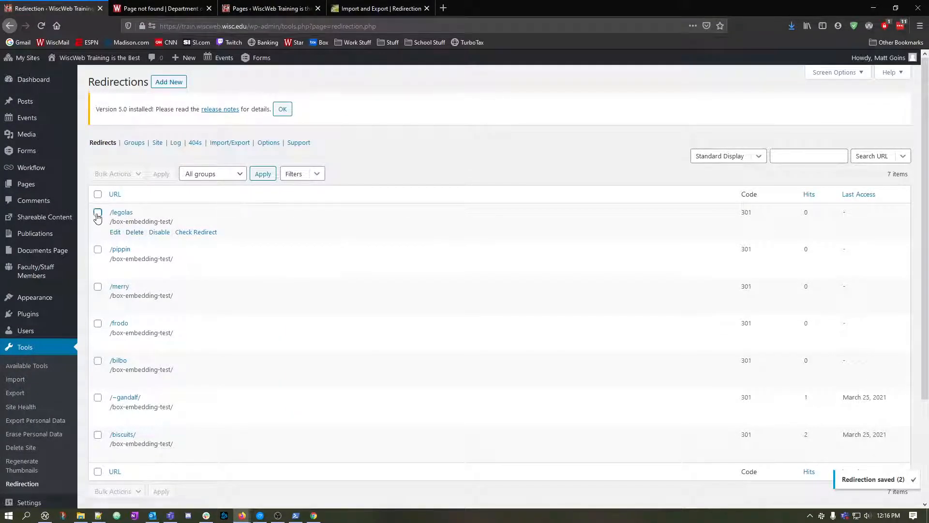
Move the /frodo redirect into the Faculty Sites group and save it.
left_click(98, 213)
left_click(98, 249)
left_click(98, 286)
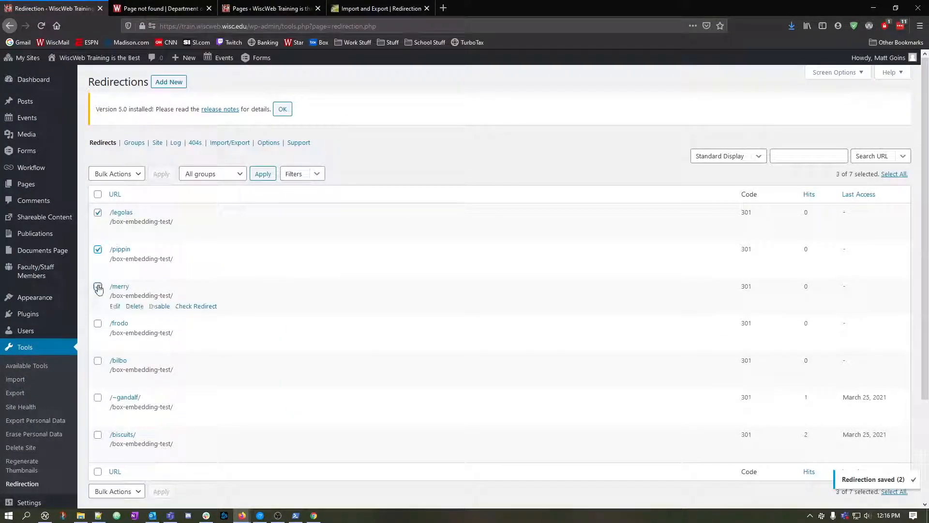
left_click(98, 323)
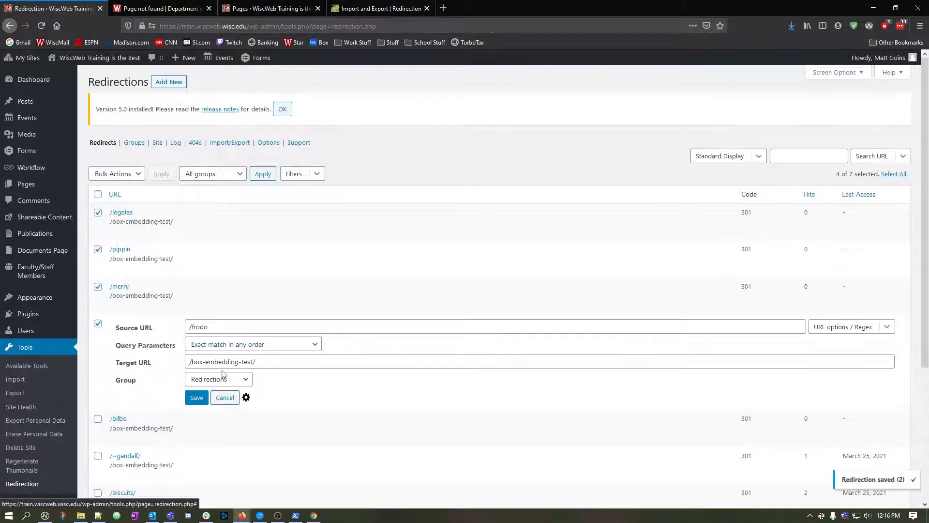
left_click(215, 379)
left_click(216, 429)
left_click(197, 397)
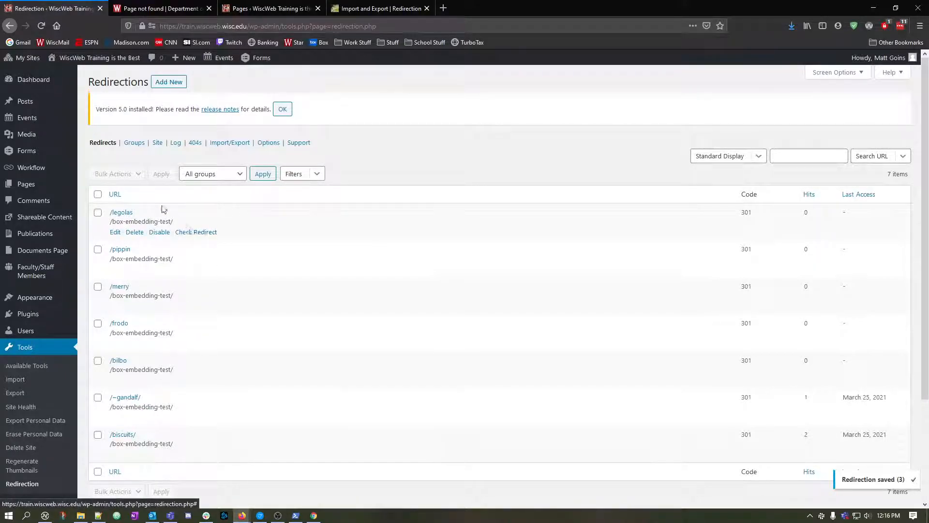
View the redirects in the Faculty Sites group and try to reset the list's filter to All groups.
left_click(135, 143)
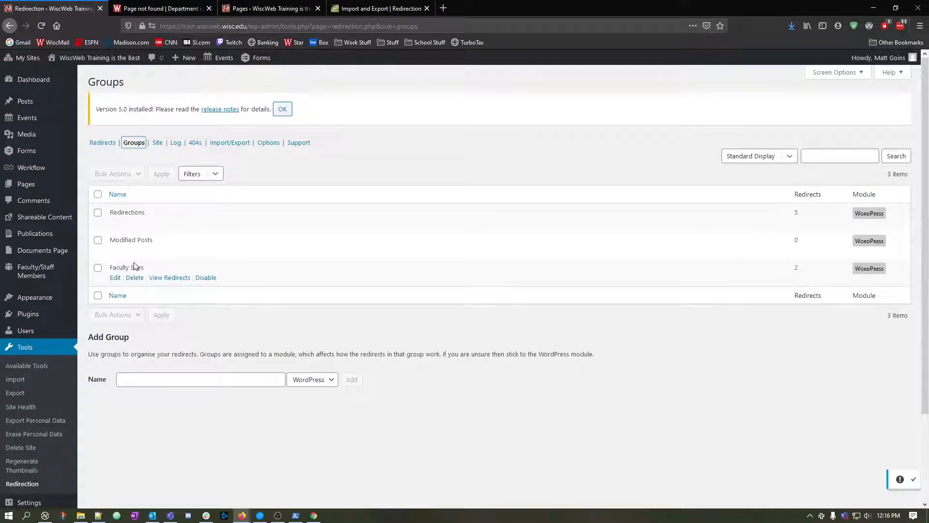
left_click(168, 279)
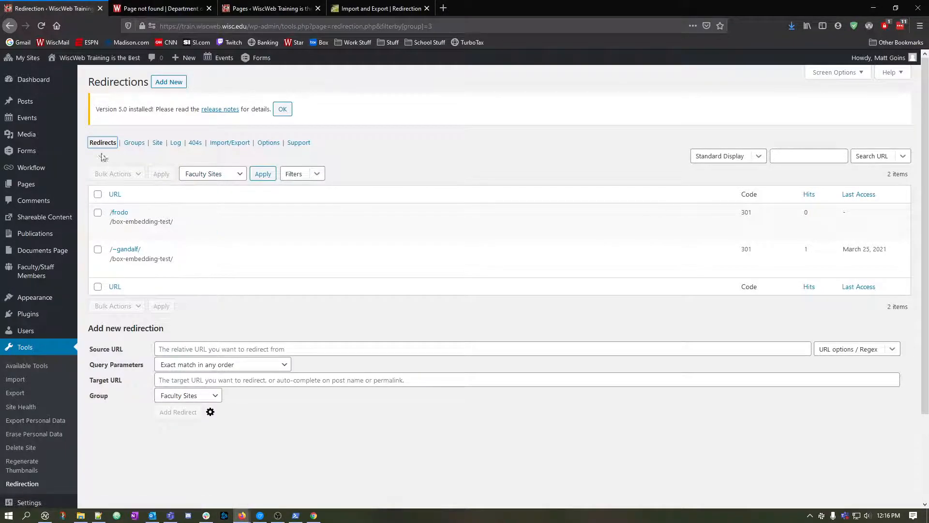
left_click(192, 174)
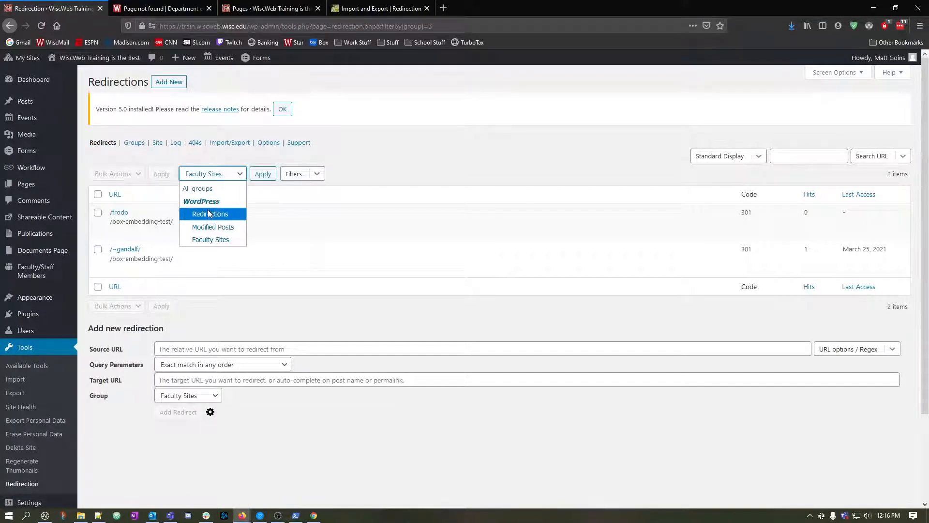
left_click(210, 188)
left_click(257, 175)
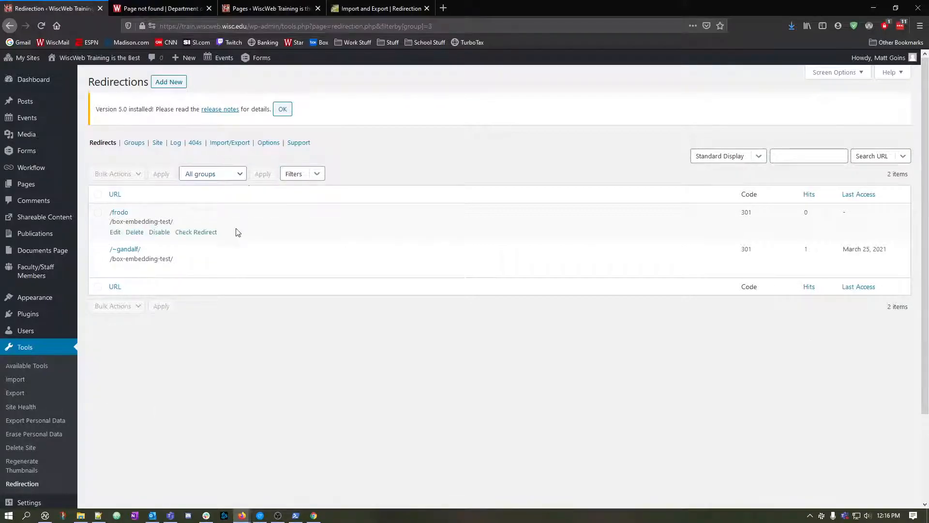
left_click(102, 142)
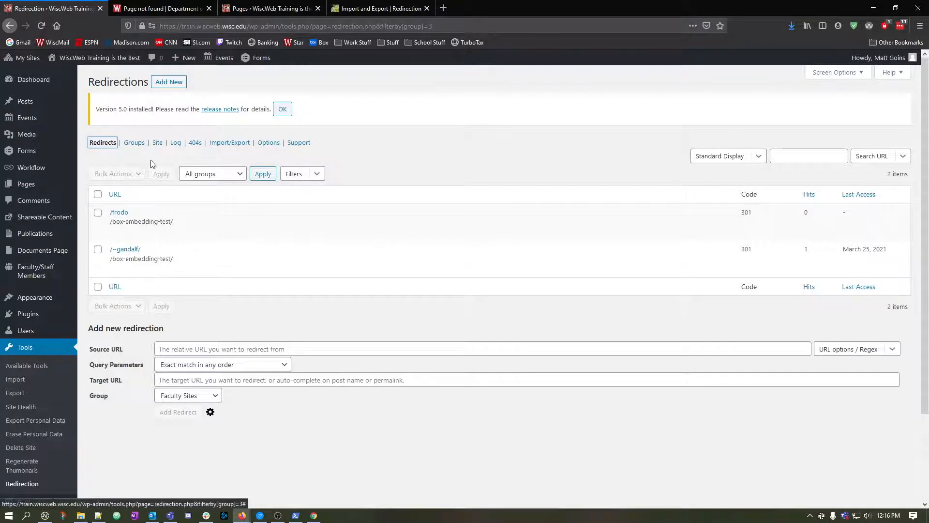
View the redirects in the Redirections group, and reload the Redirection page to review the complete list.
left_click(134, 143)
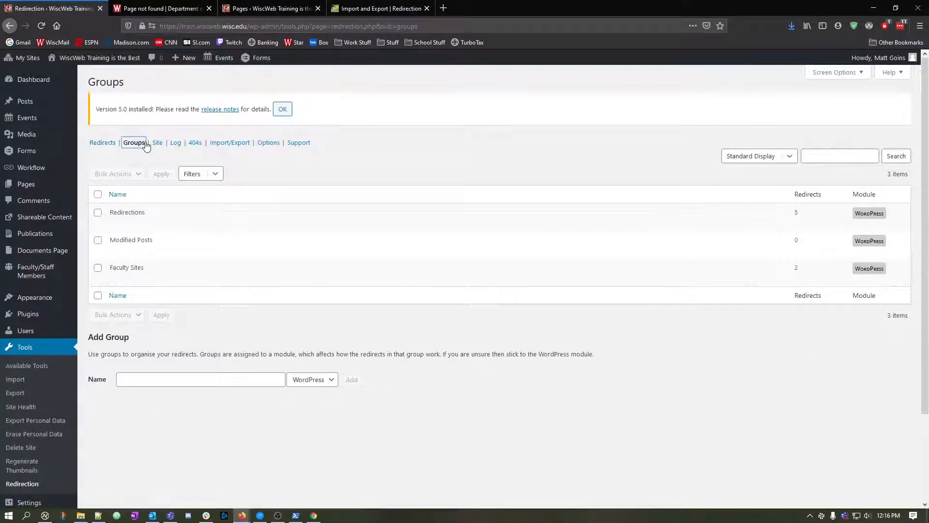
left_click(169, 226)
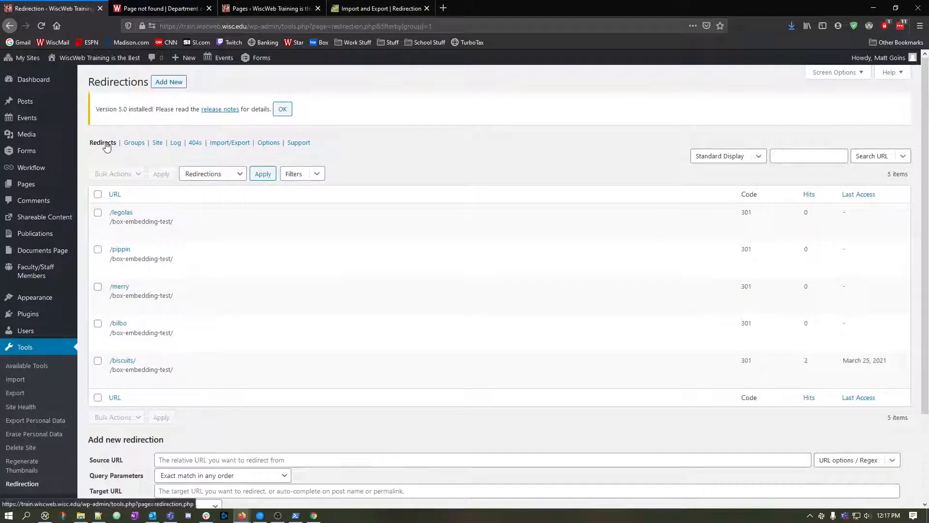
left_click(26, 483)
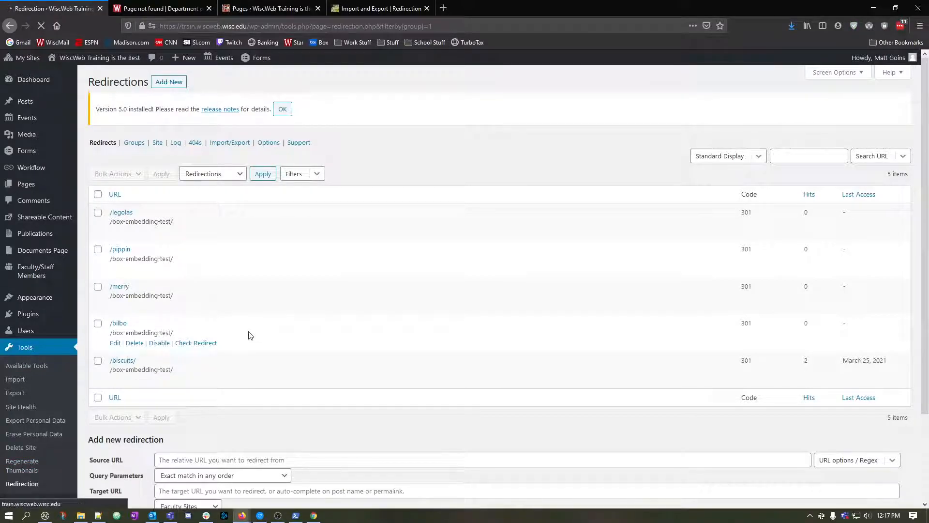
scroll(284, 267, "down", 3)
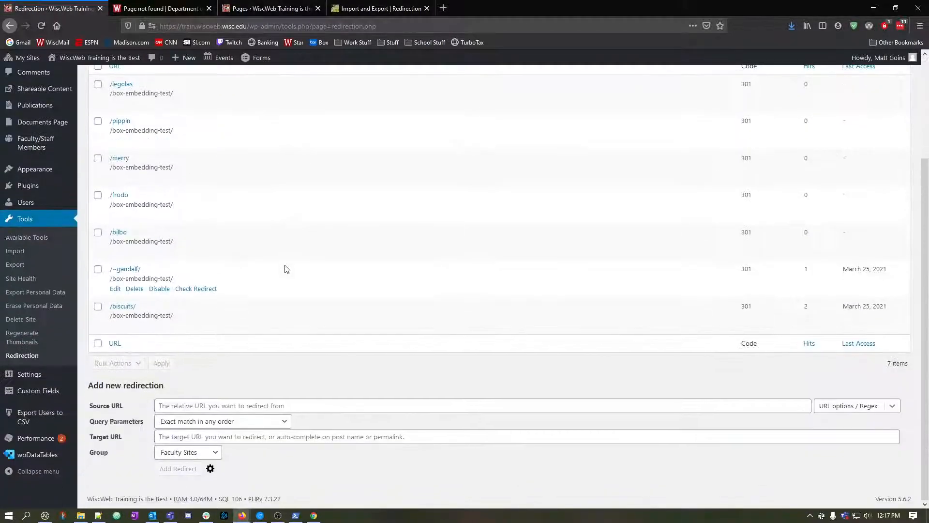
scroll(286, 268, "up", 2)
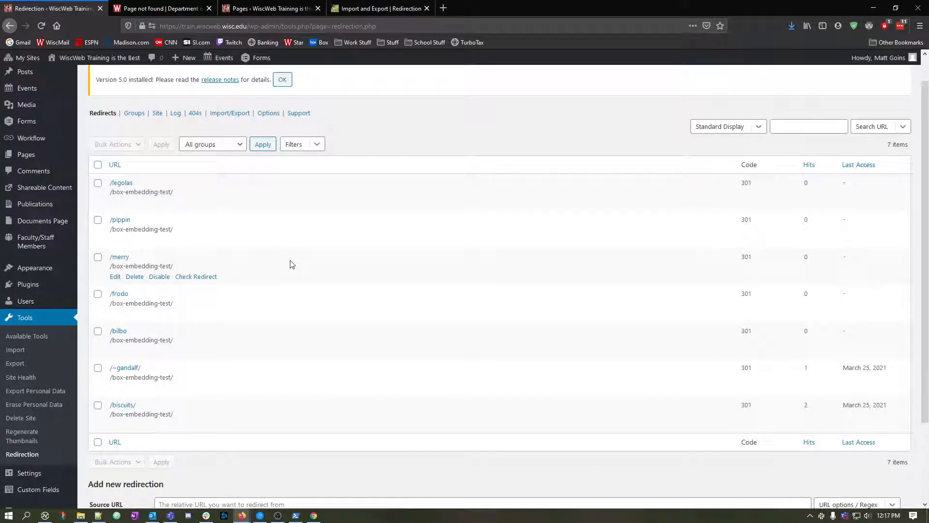
scroll(567, 382, "up", 1)
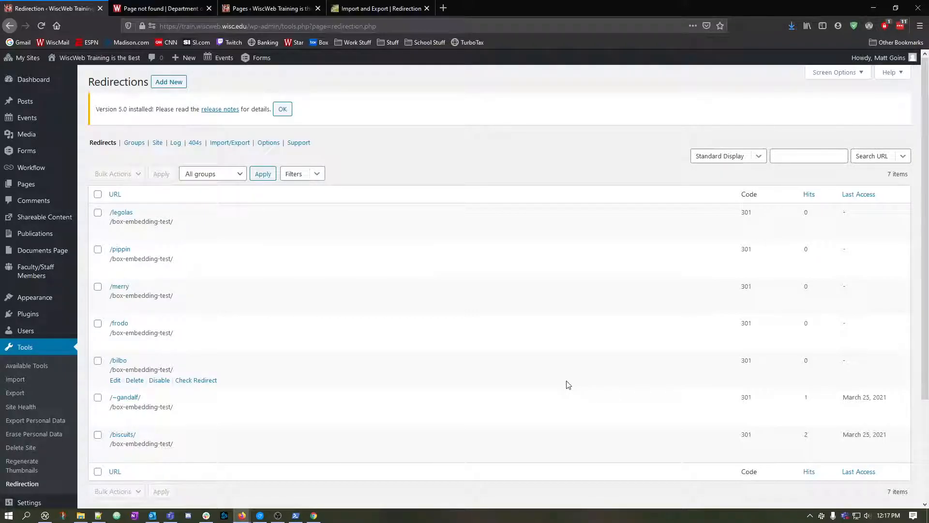
Compare the full redirects list with the groups overview, and view only the Faculty Sites redirects.
scroll(140, 249, "down", 2)
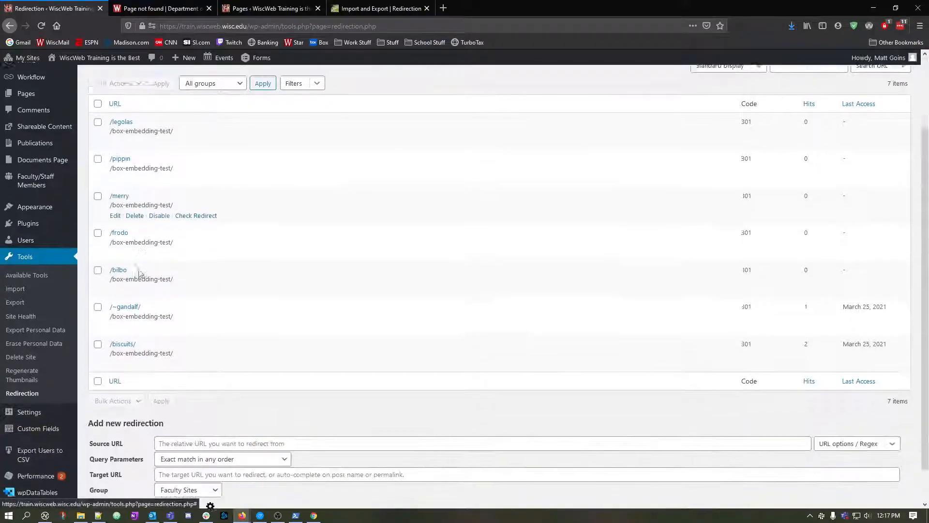
scroll(155, 271, "up", 2)
left_click(136, 143)
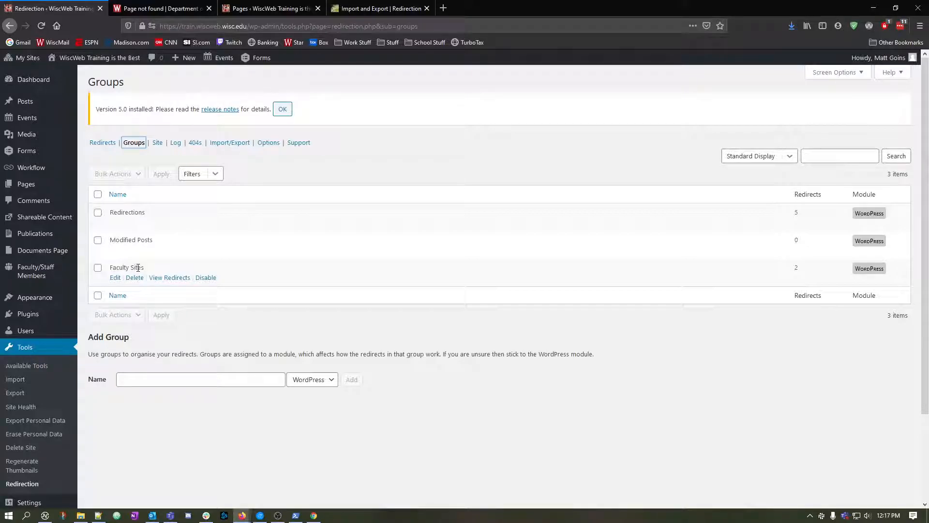
left_click(97, 143)
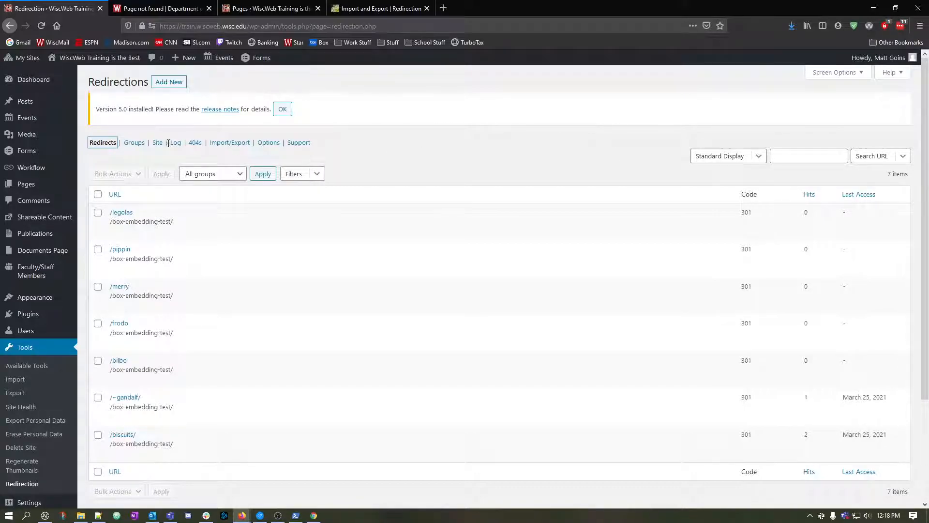
left_click(134, 142)
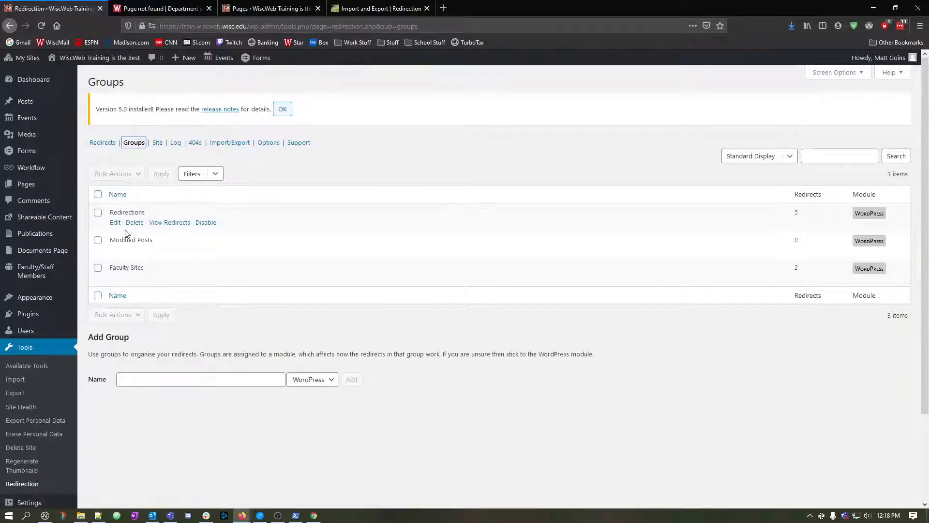
left_click(169, 278)
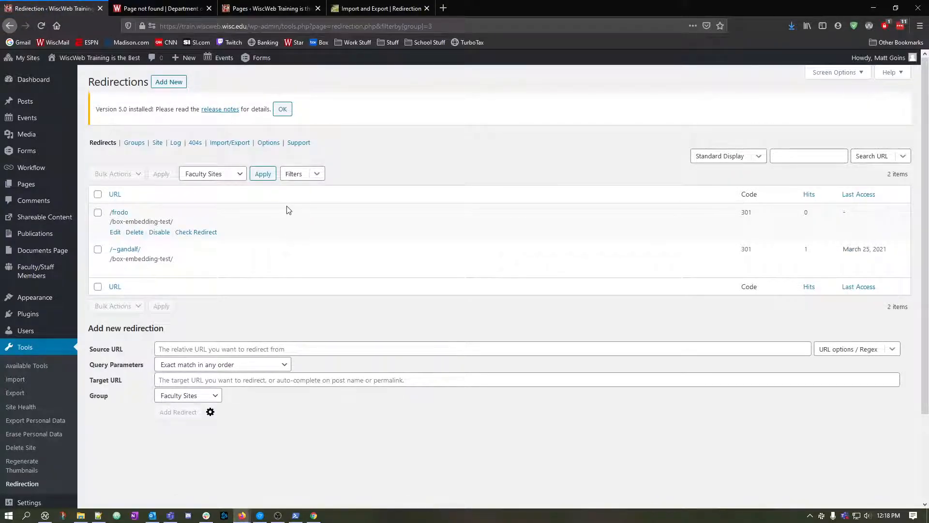
In redirects.csv in Notepad++, add an empty last line and insert a tilde after the leading slash of all five source paths.
left_click(99, 516)
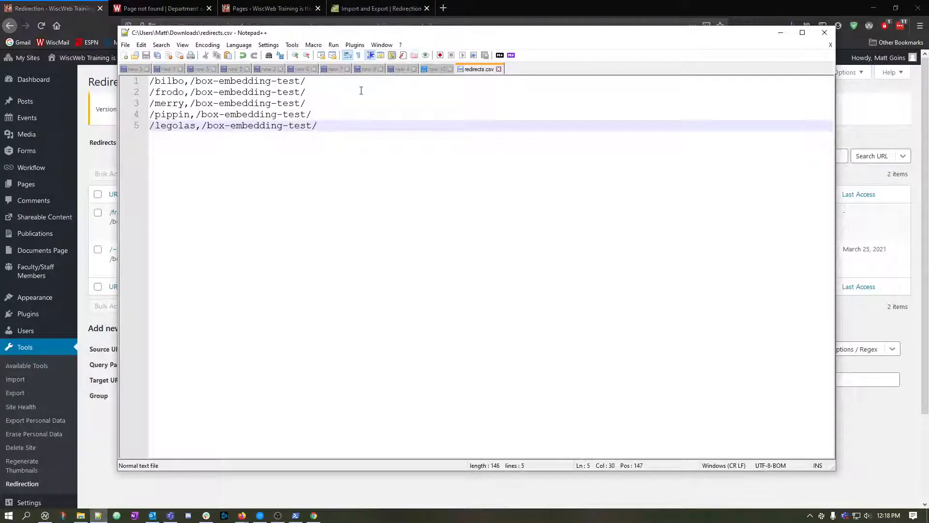
key("Return")
key("Up")
key("Up")
key("Up")
key("Up")
key("Up")
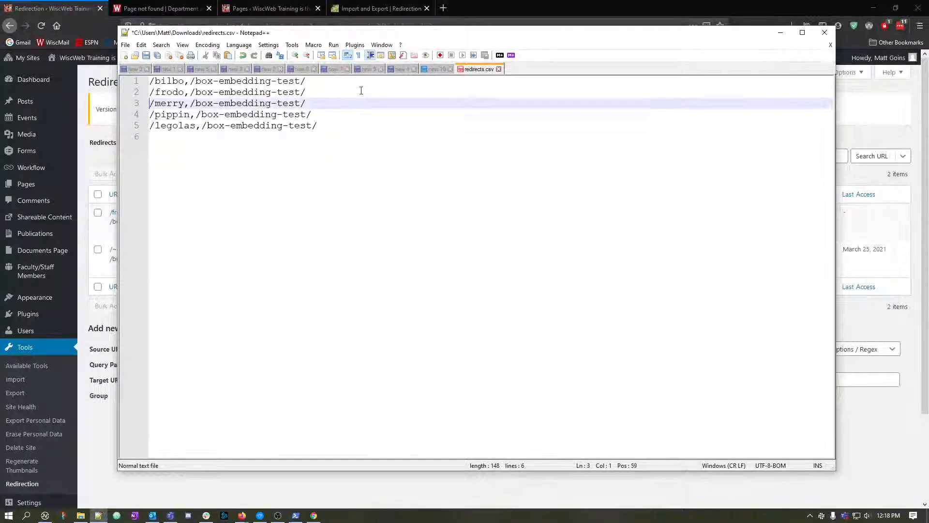
key("Right")
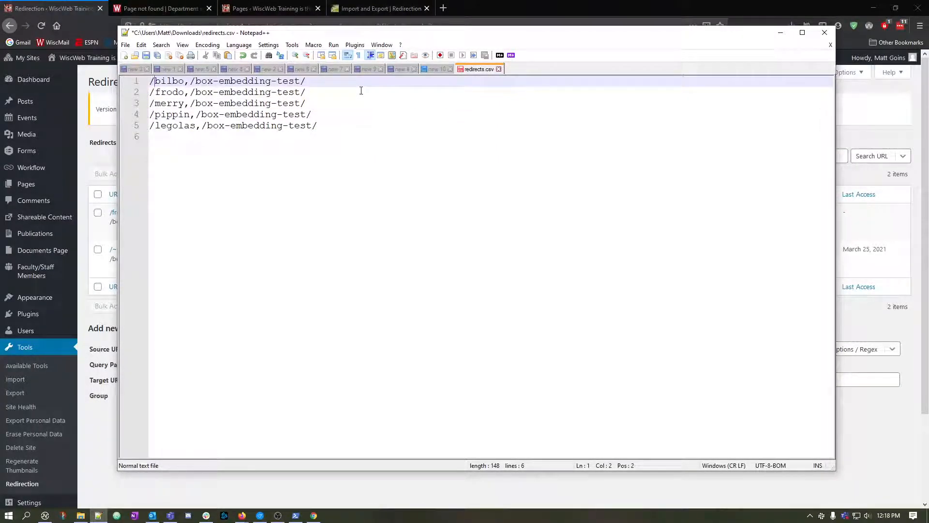
type("~")
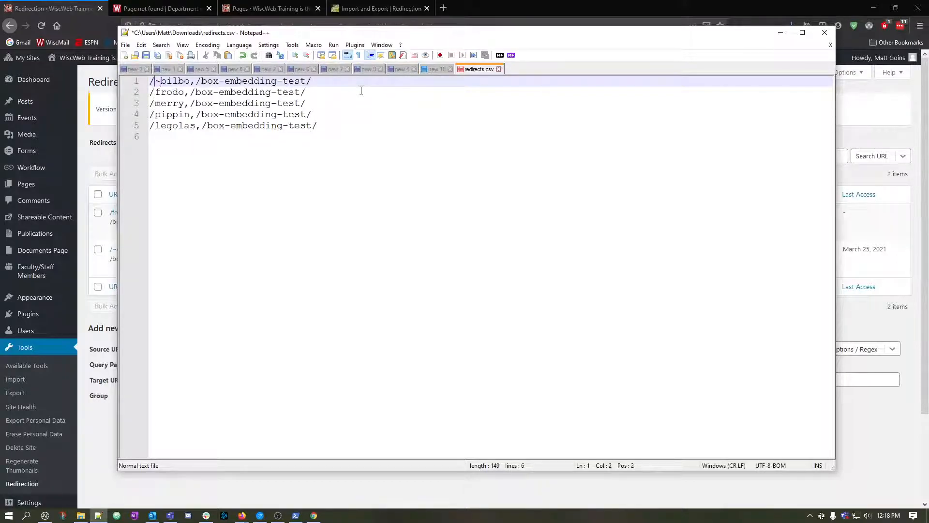
key("Down")
type("~")
key("Down")
type("~")
key("Down")
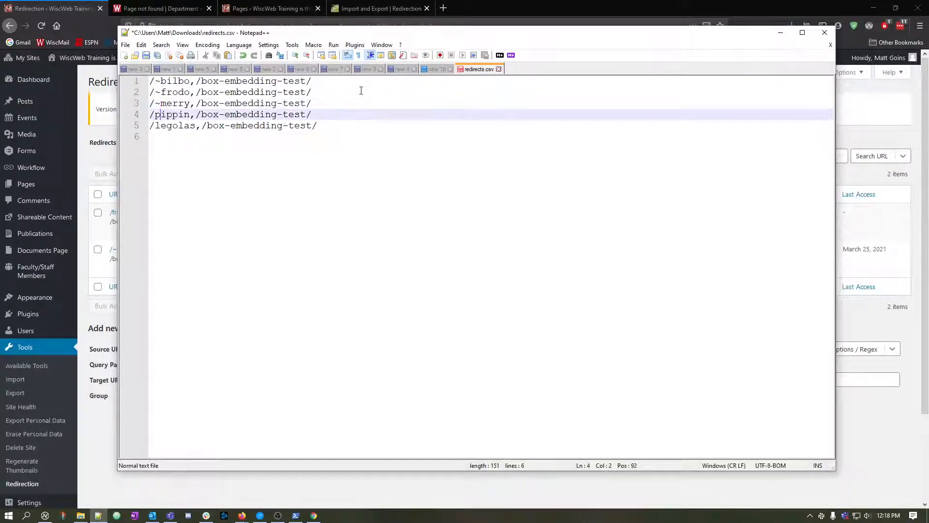
type("~")
key("Down")
type("~")
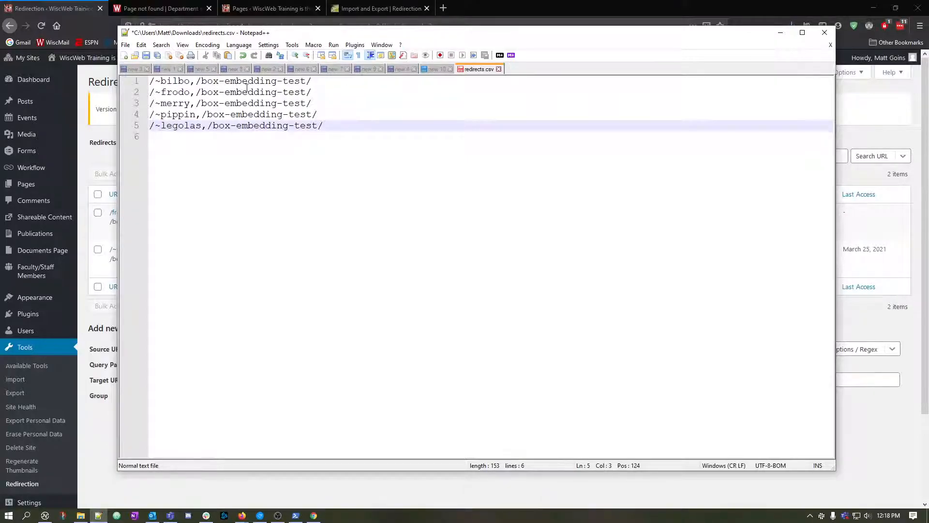
left_click(208, 127)
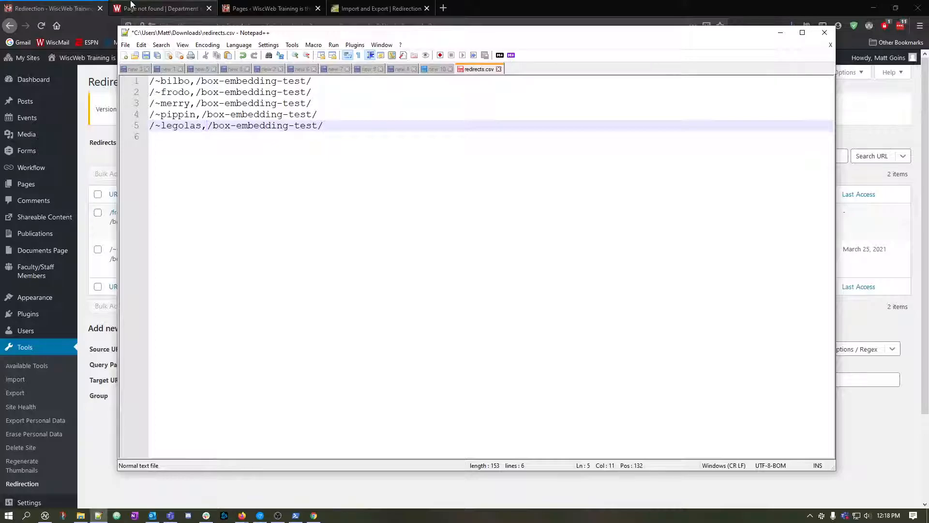
Return to the Redirections list in Firefox and apply the All groups filter.
left_click(159, 9)
left_click(53, 8)
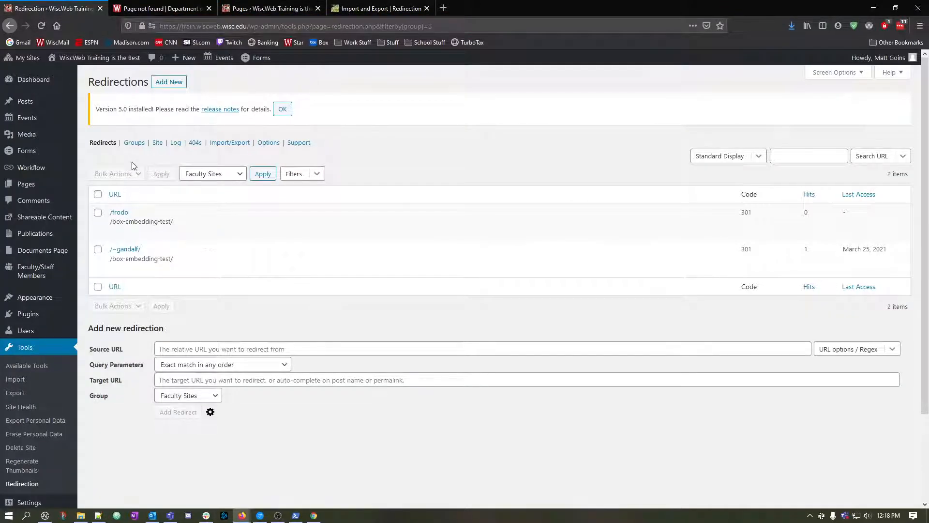
left_click(107, 144)
left_click(215, 174)
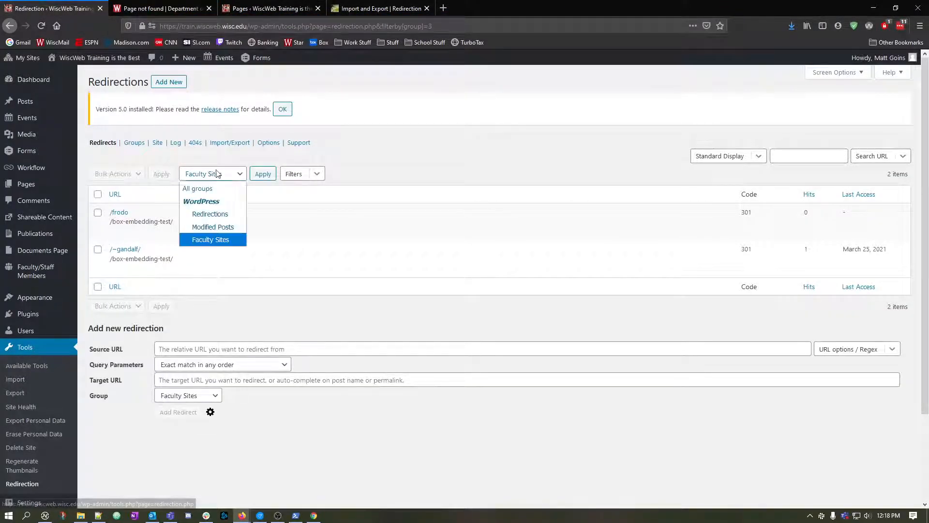
left_click(206, 188)
left_click(262, 175)
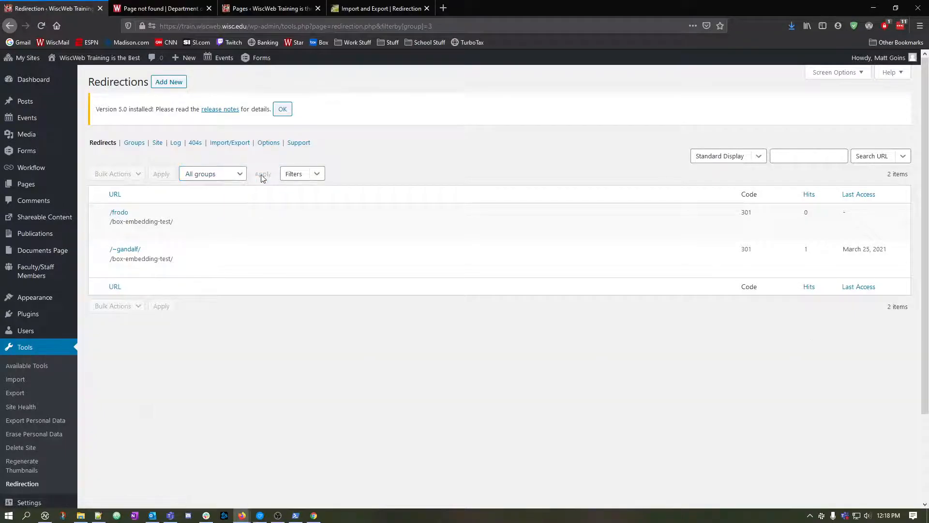
Clear the Faculty Sites filter by reopening the Redirection page so redirects from all groups are listed.
left_click(228, 174)
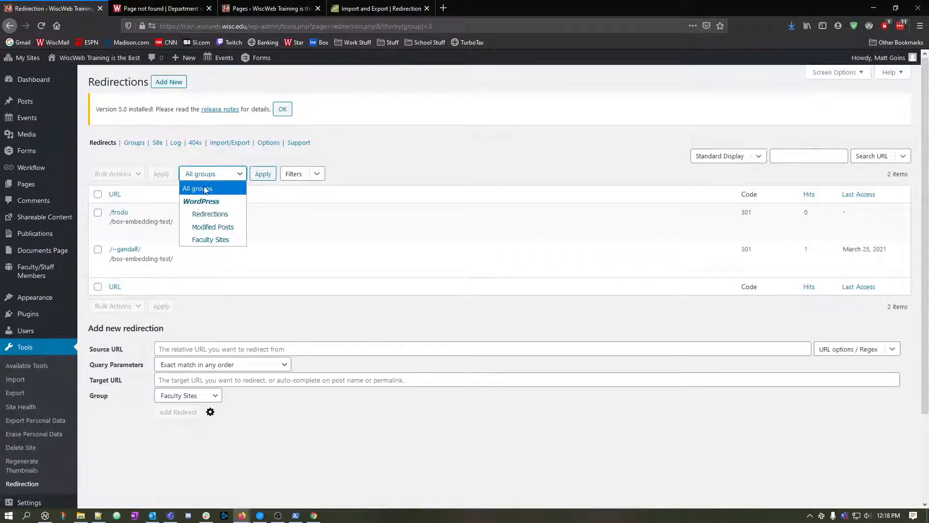
left_click(204, 189)
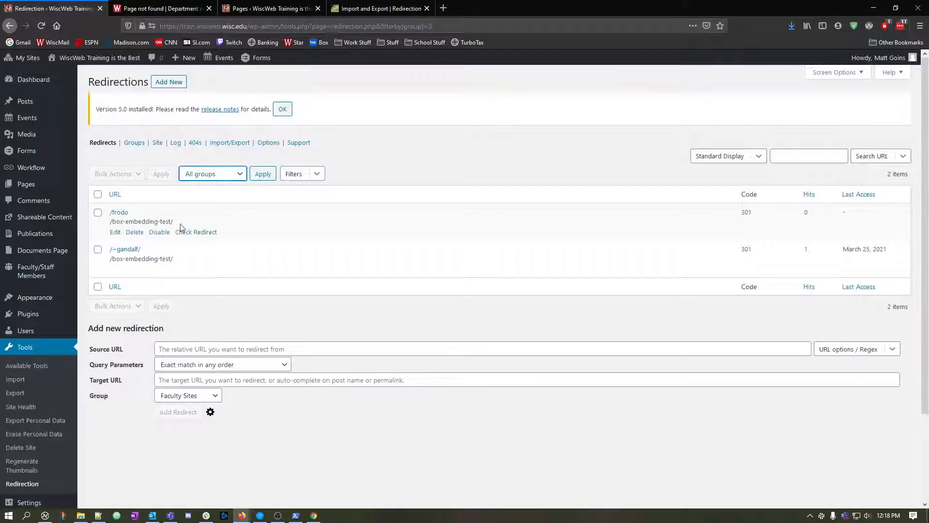
left_click(103, 142)
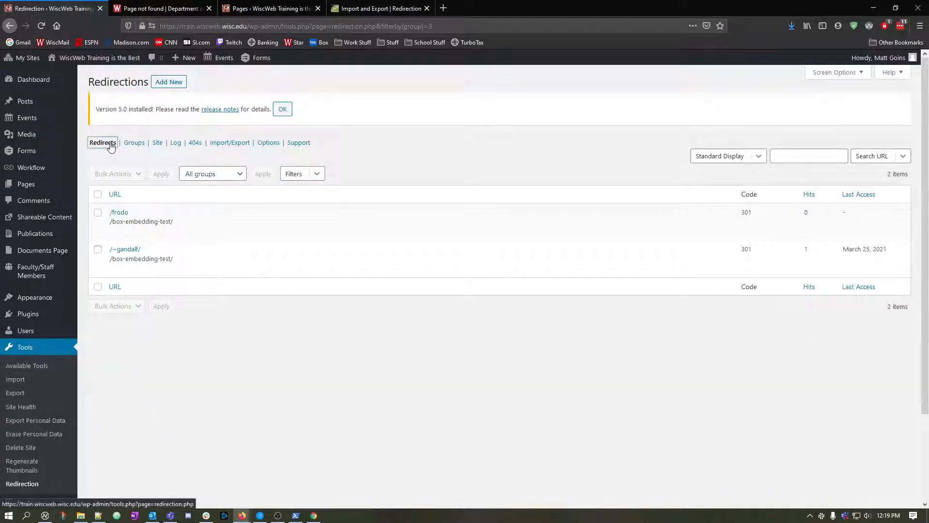
left_click(56, 26)
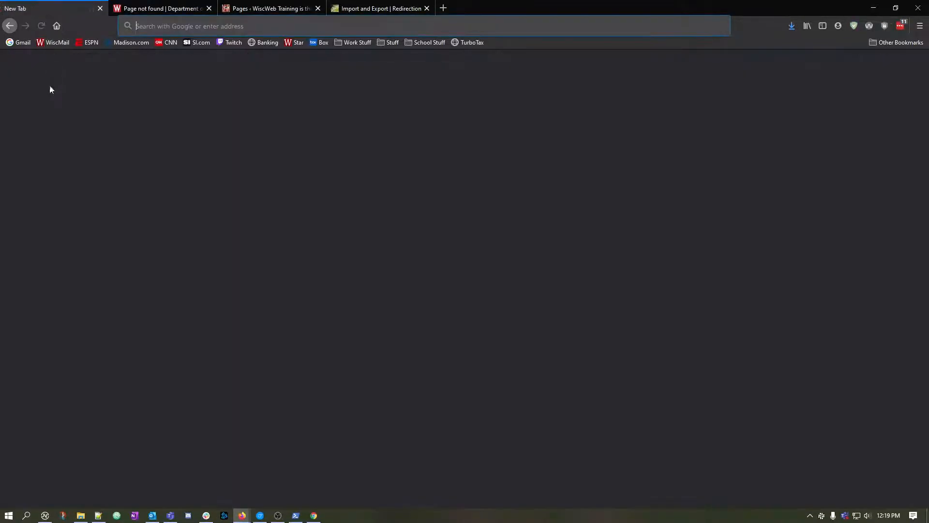
left_click(10, 26)
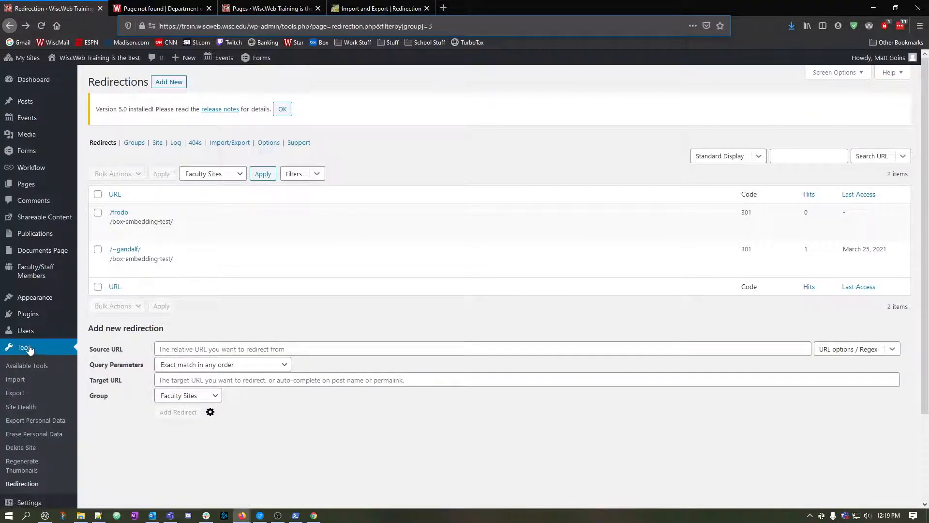
left_click(22, 484)
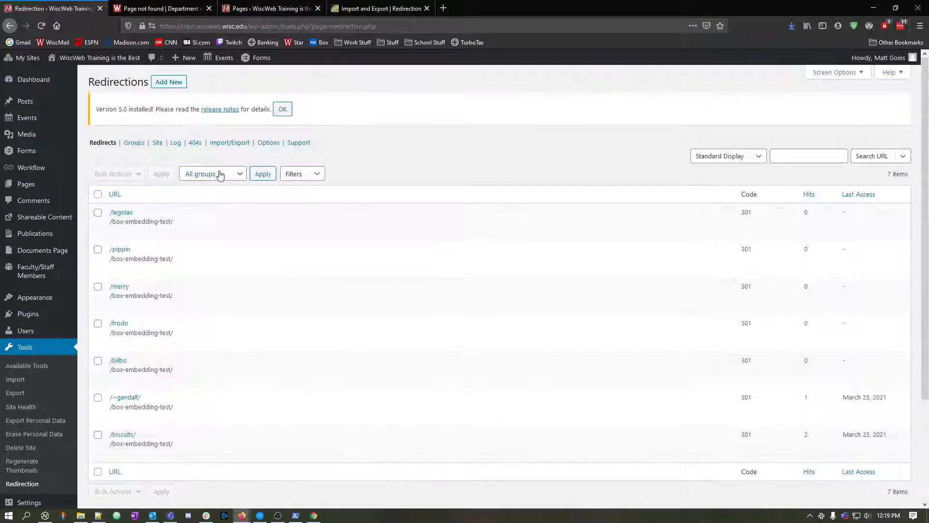
Fill in the new redirection's source URL with a slash, a tilde, the staff member's surname and a trailing slash.
scroll(165, 271, "down", 3)
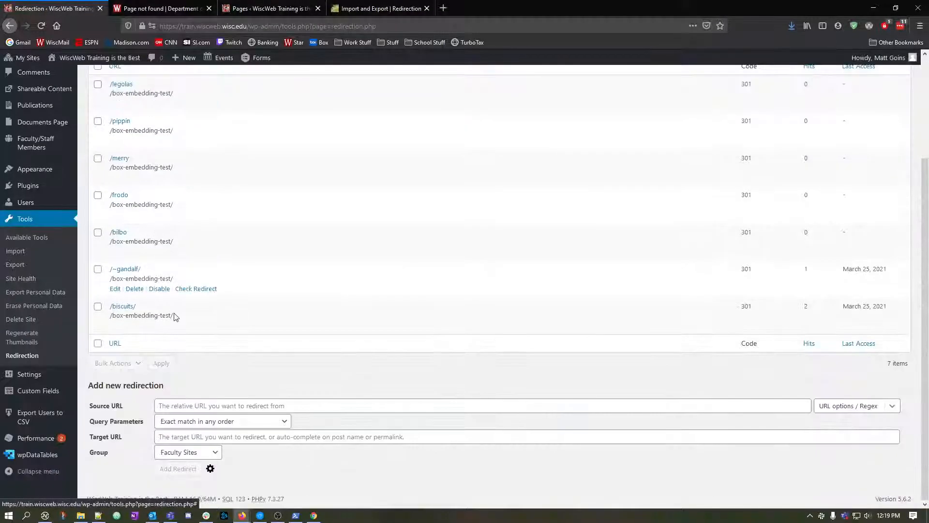
left_click(277, 407)
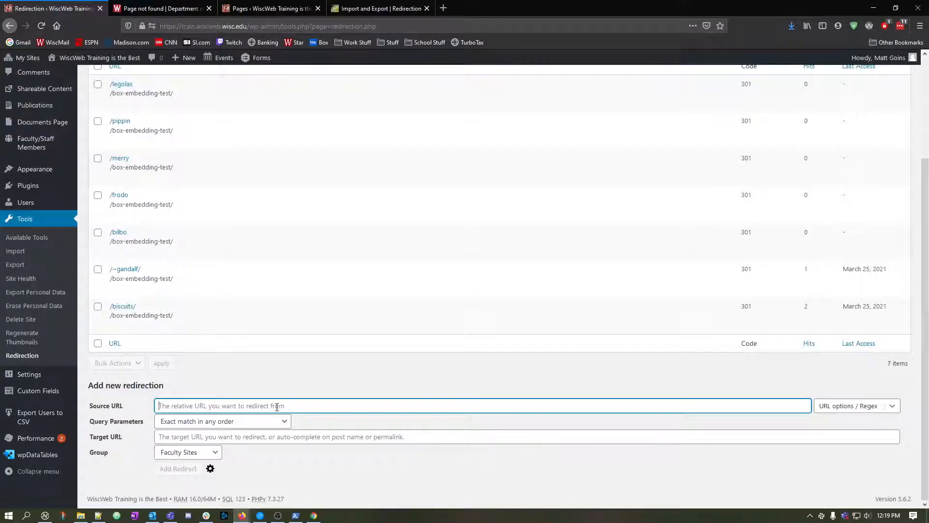
type("/~")
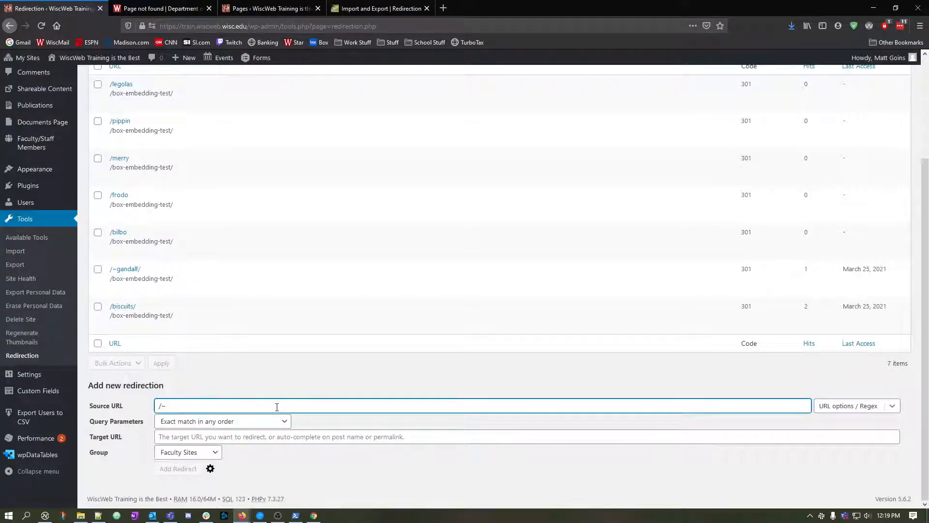
type("goins/")
Open the Faculty/Staff Members list in a new tab and view the first listed member's public profile page.
left_click(293, 431)
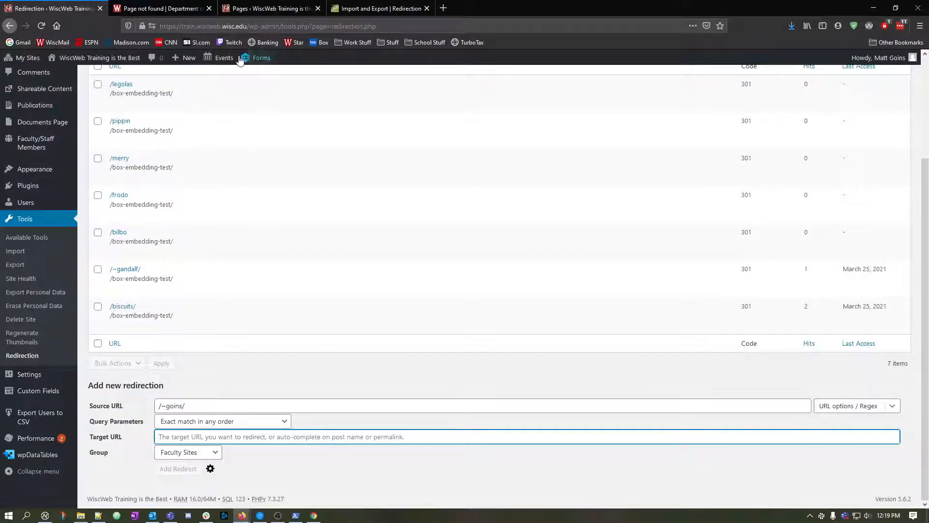
middle_click(33, 145)
left_click(166, 4)
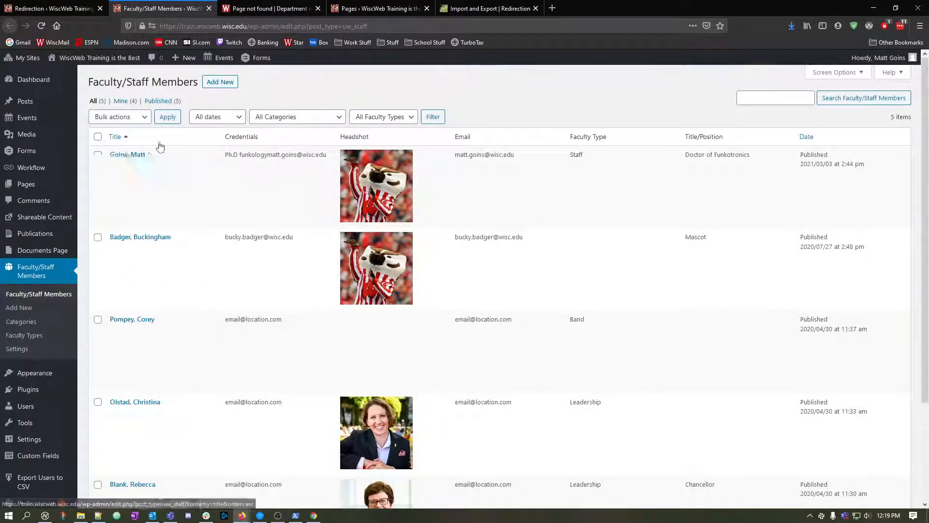
left_click(185, 167)
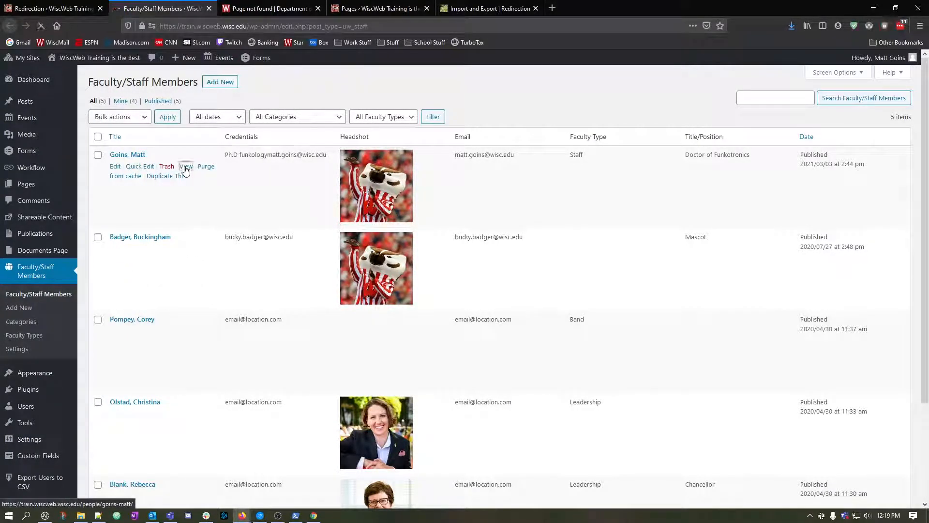
Copy the profile's path after the domain, paste it as the redirection's target URL, and add the redirect to the Faculty Sites group.
left_click(247, 26)
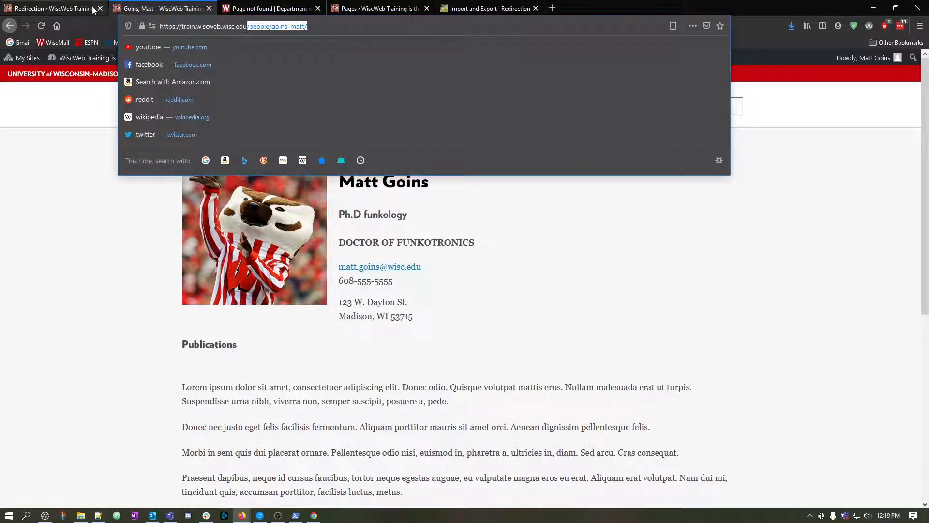
left_click(48, 8)
left_click(229, 437)
type("/people/goins-matt/")
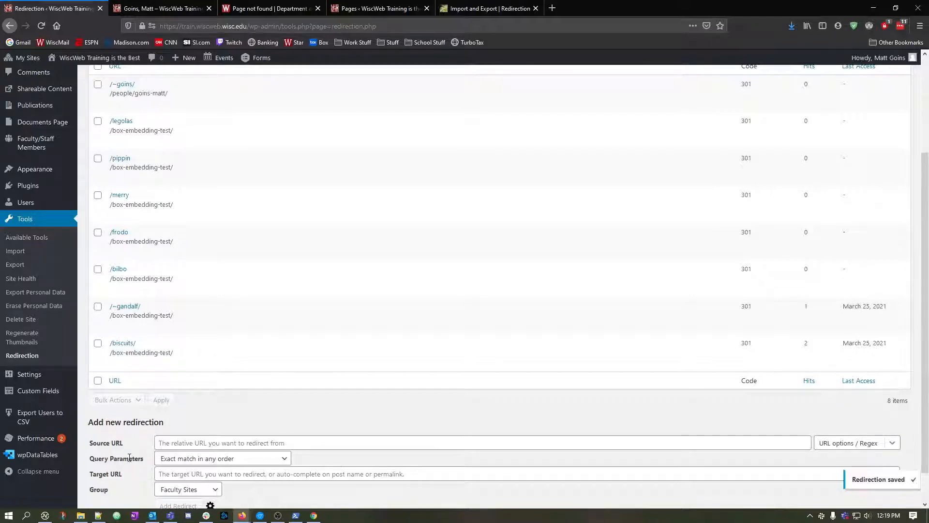
Test the new redirect by replacing the profile address's path with the tilde-surname path and loading it.
scroll(162, 169, "up", 3)
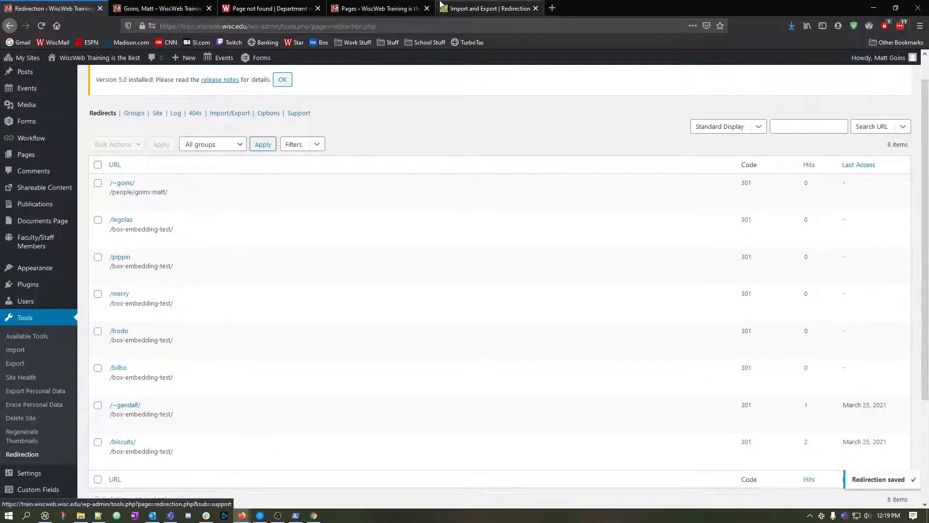
left_click(356, 10)
left_click(285, 9)
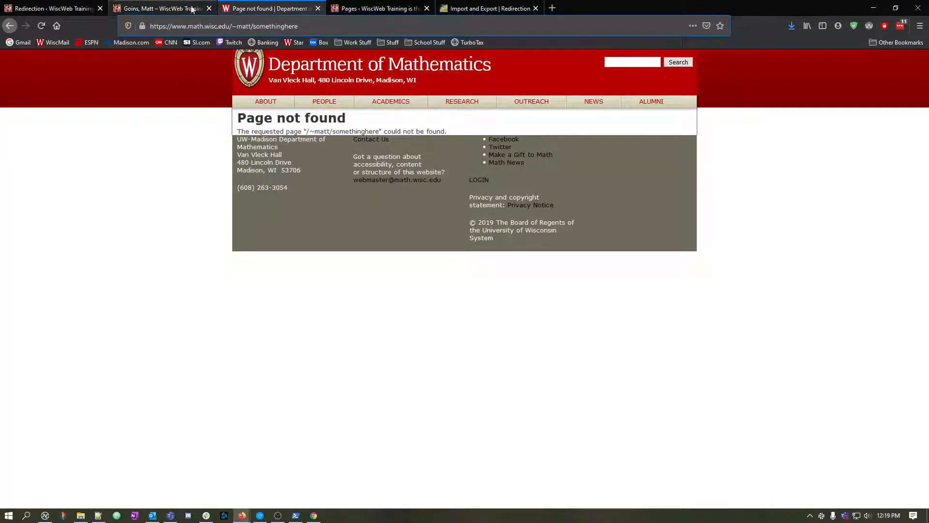
left_click(184, 9)
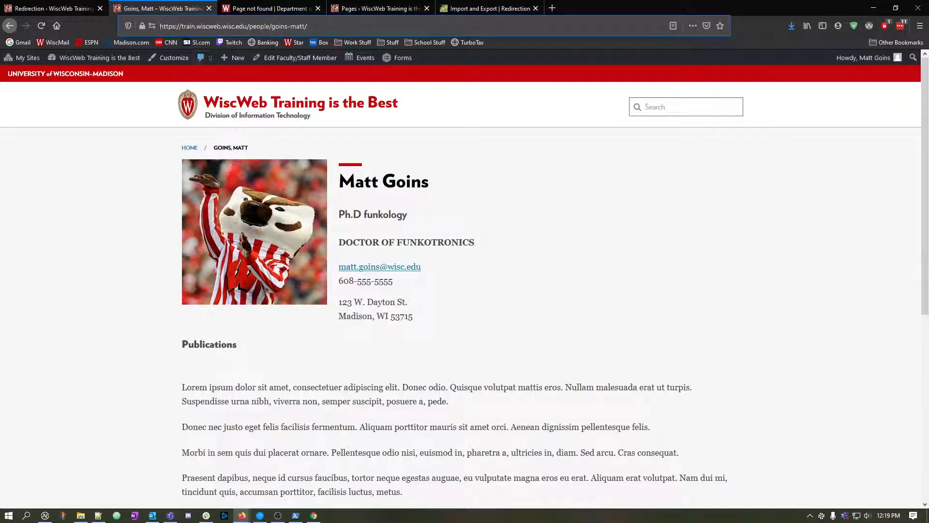
left_click_drag(249, 26, 339, 27)
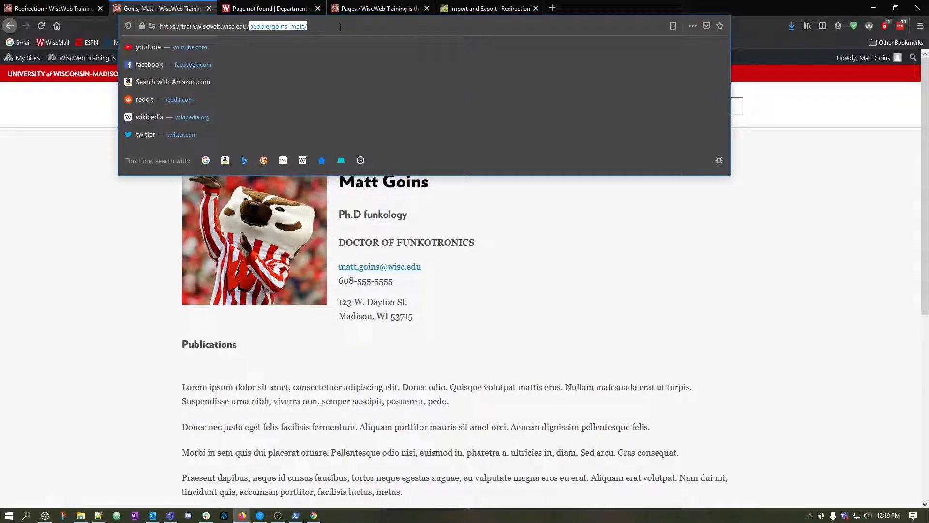
type("~goins/")
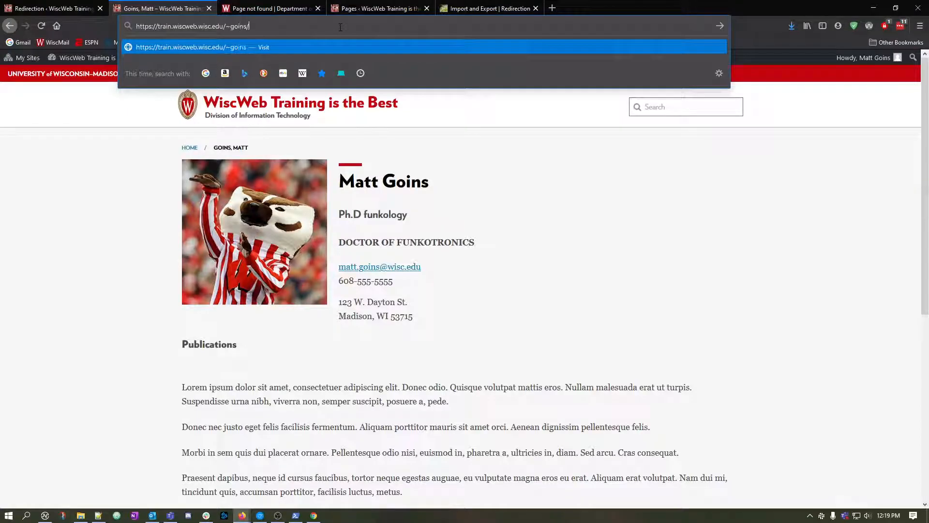
key("Return")
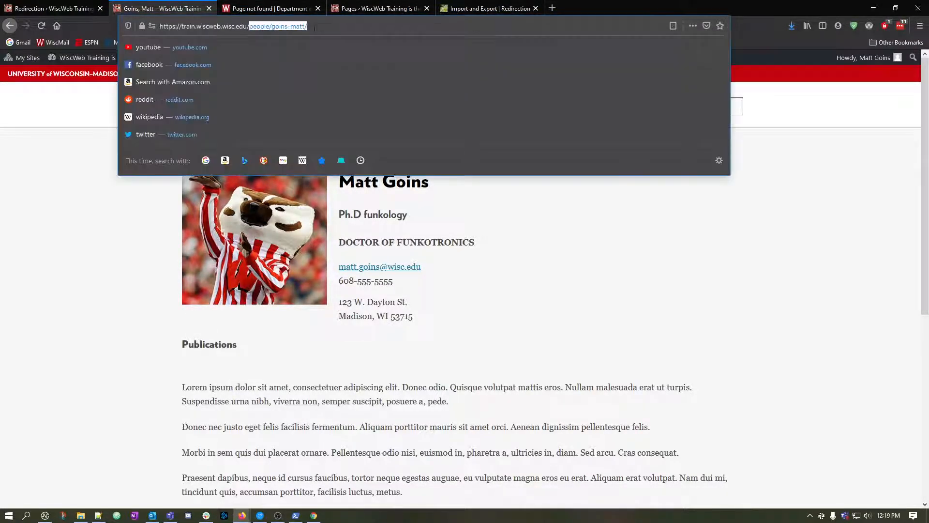
left_click(323, 29)
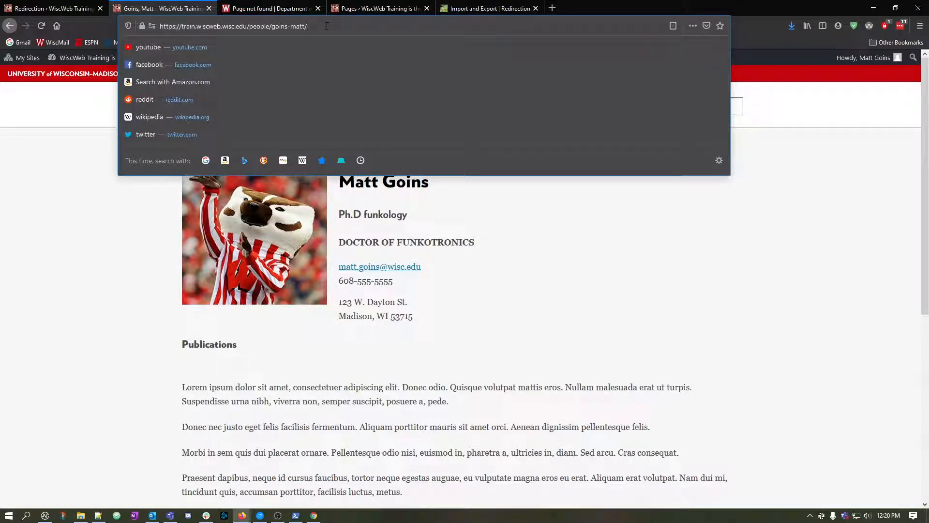
left_click(251, 421)
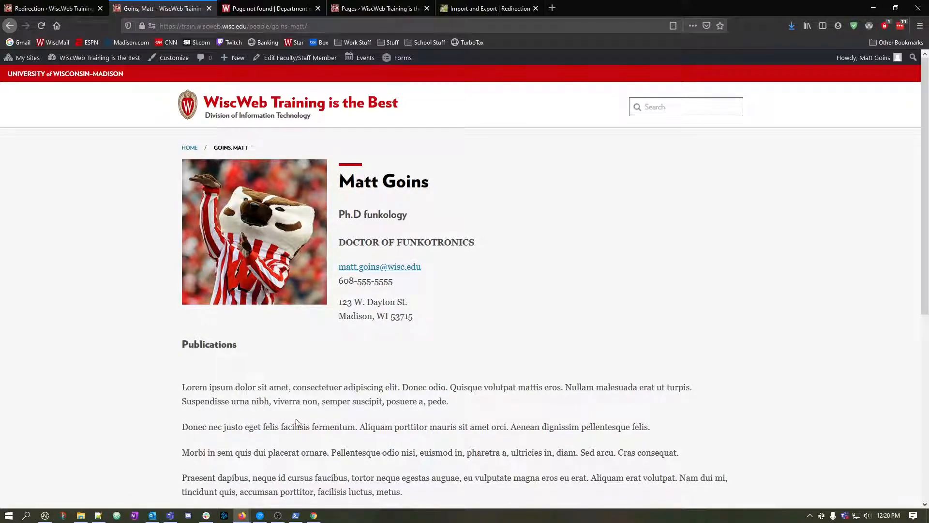
Open the Redirection plugin's options and view the retention periods offered for Redirect Logs, keeping No logs.
left_click(455, 8)
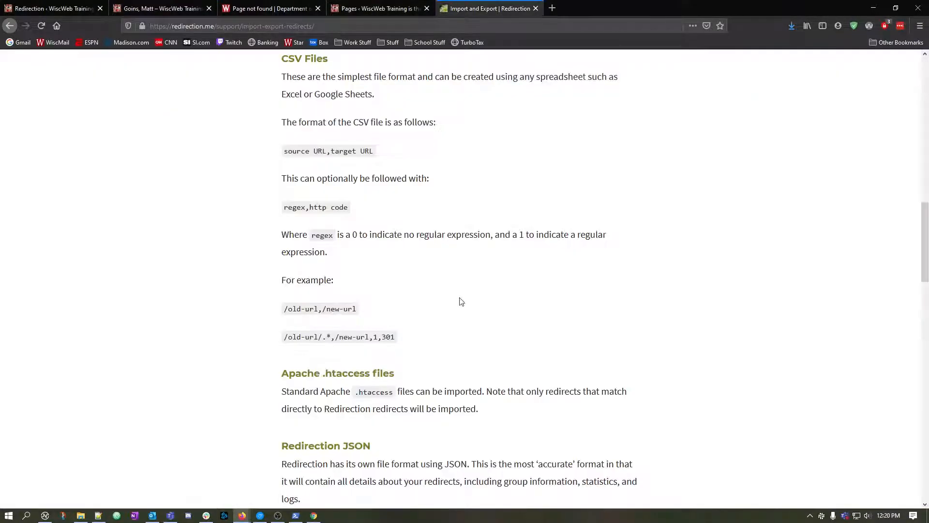
left_click(48, 8)
left_click(266, 143)
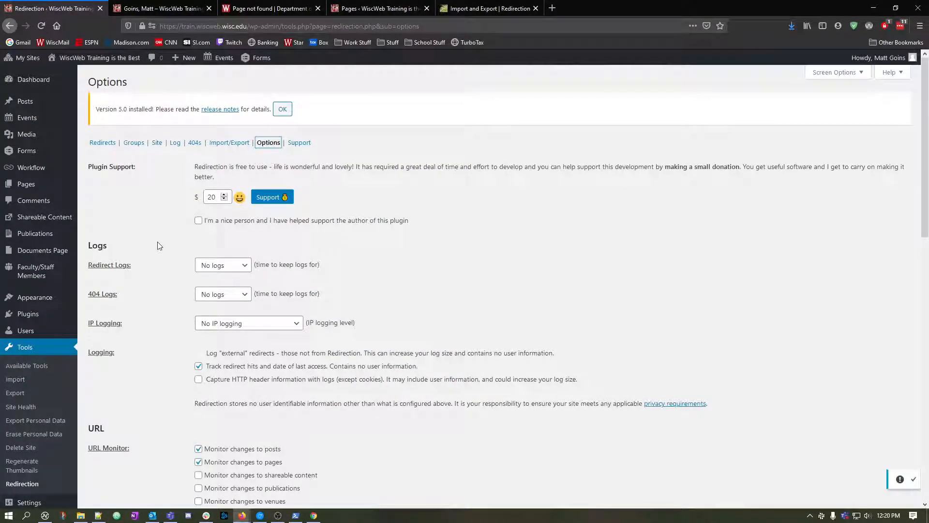
left_click(244, 268)
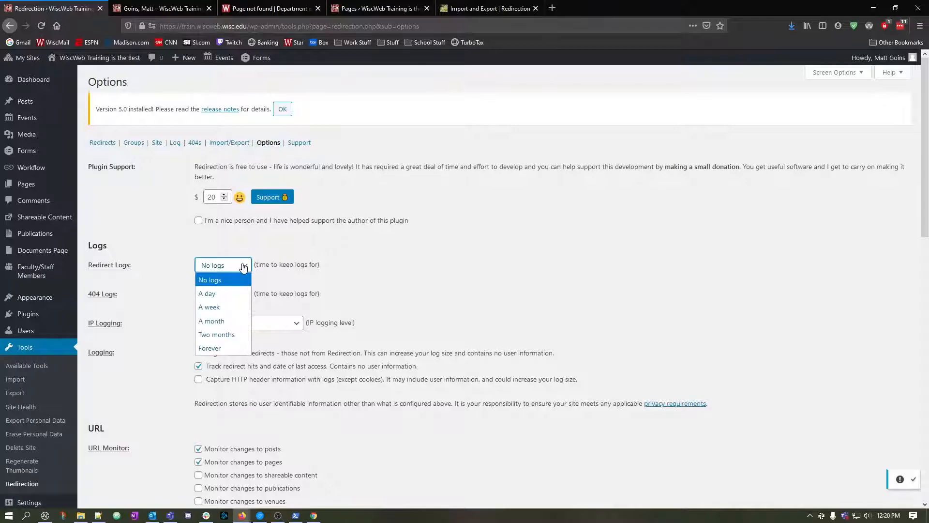
left_click(236, 268)
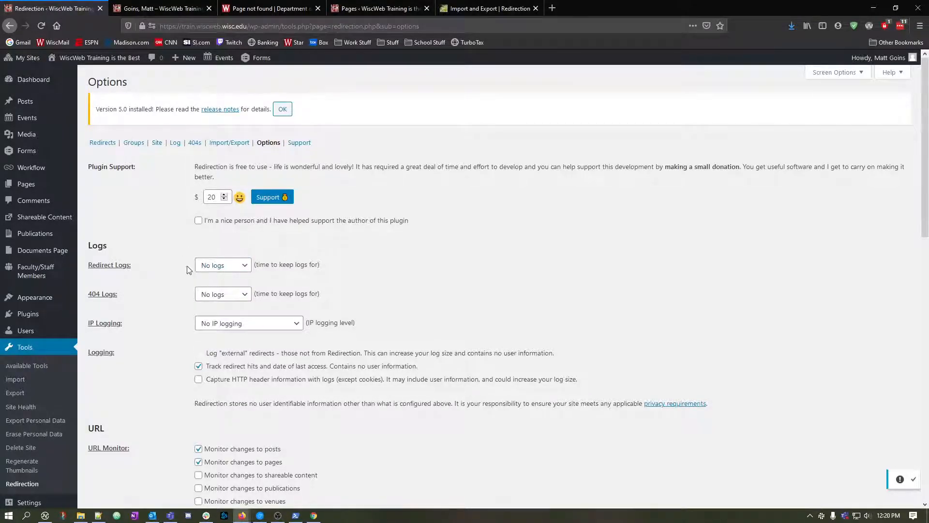
left_click(250, 268)
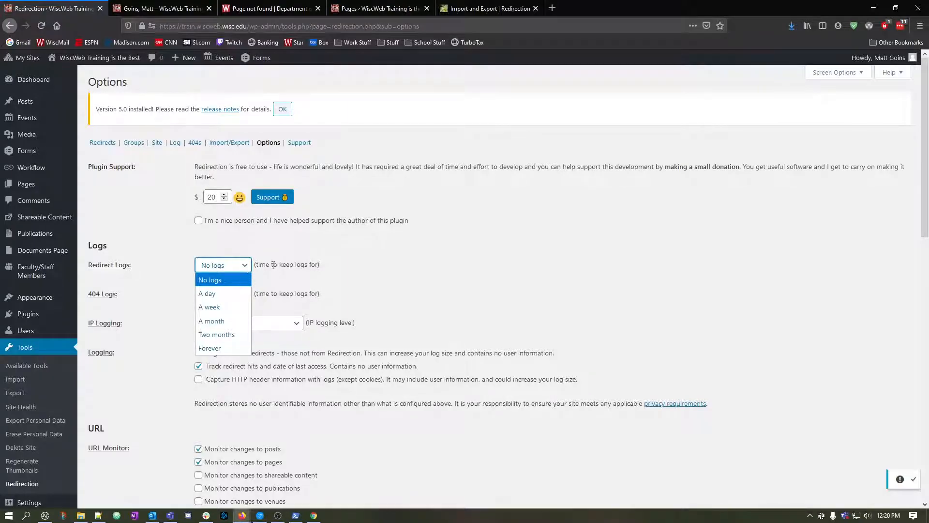
left_click(274, 266)
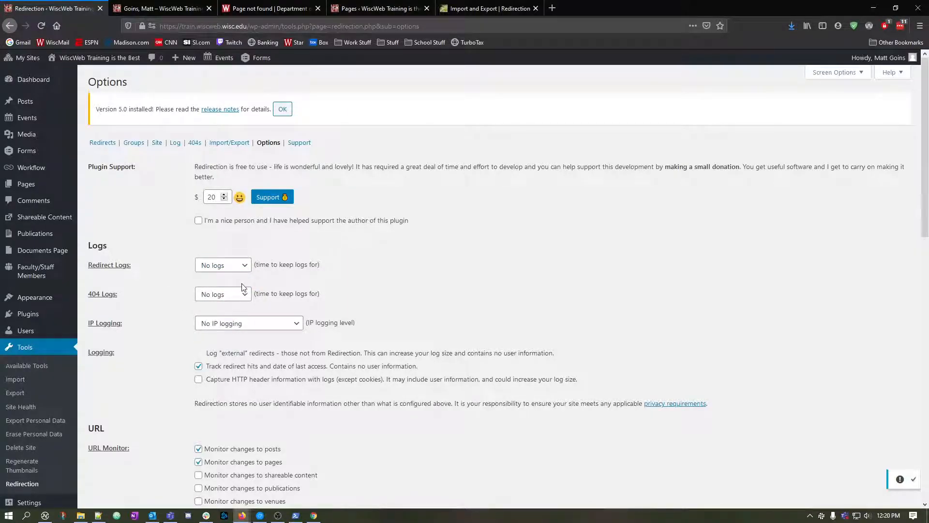
Review the remaining plugin options, including logging, URL monitoring, default URL settings, caching and advanced settings.
scroll(183, 329, "down", 2)
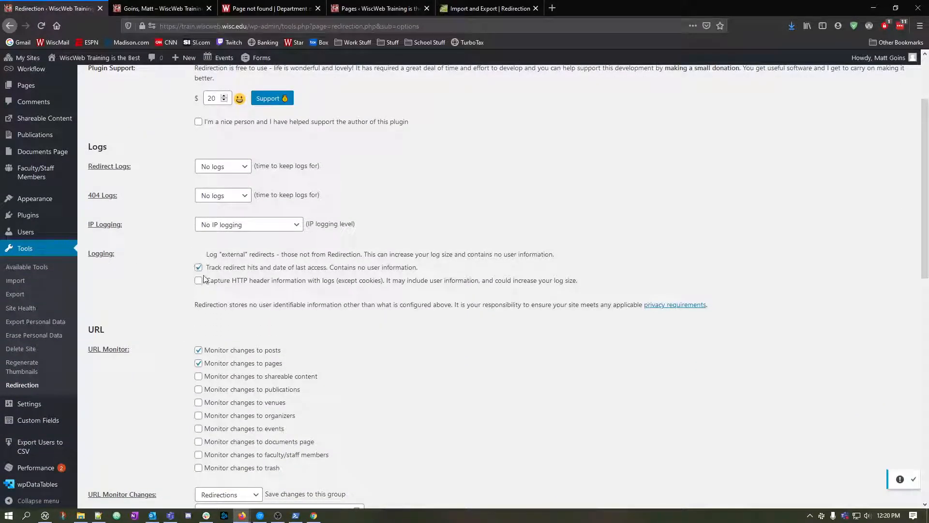
scroll(195, 355, "down", 6)
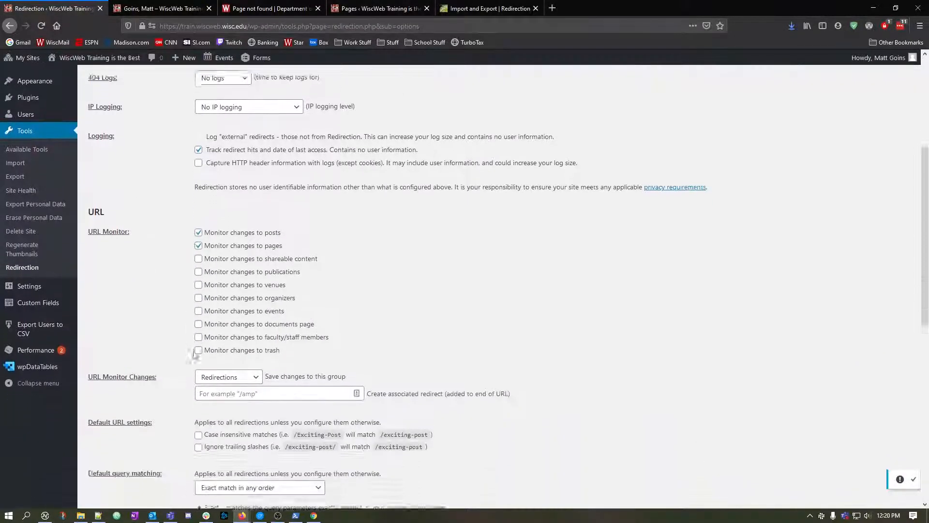
scroll(178, 364, "down", 3)
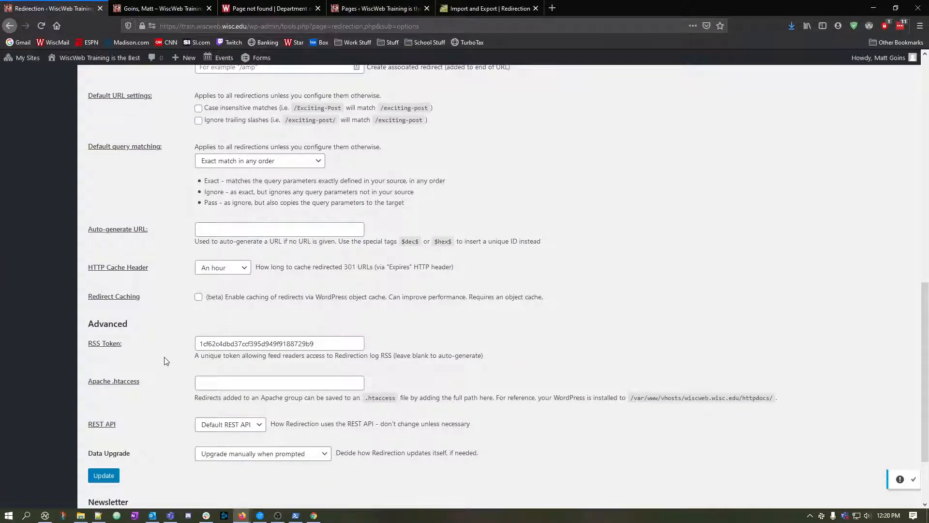
scroll(166, 360, "down", 2)
scroll(184, 348, "up", 15)
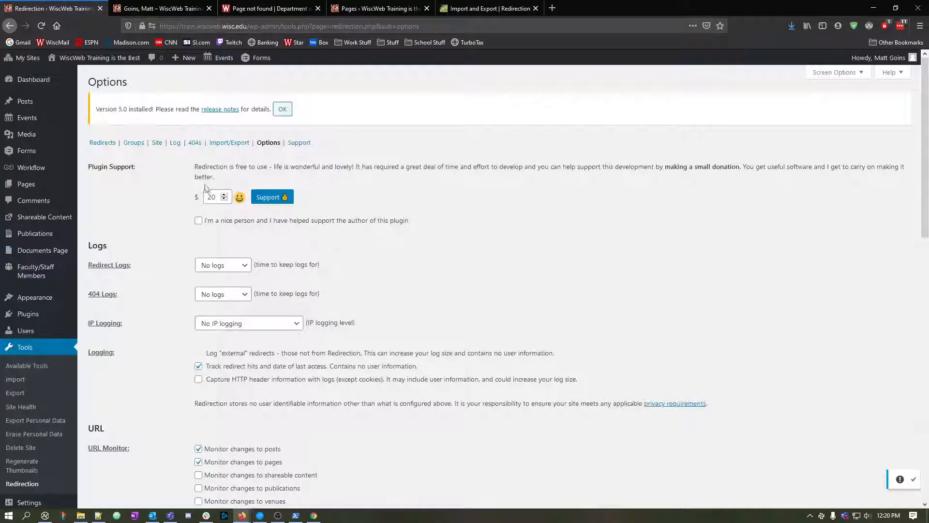
Return to the redirects list and read the Version 5.0 installed notice with its release notes link.
left_click(101, 143)
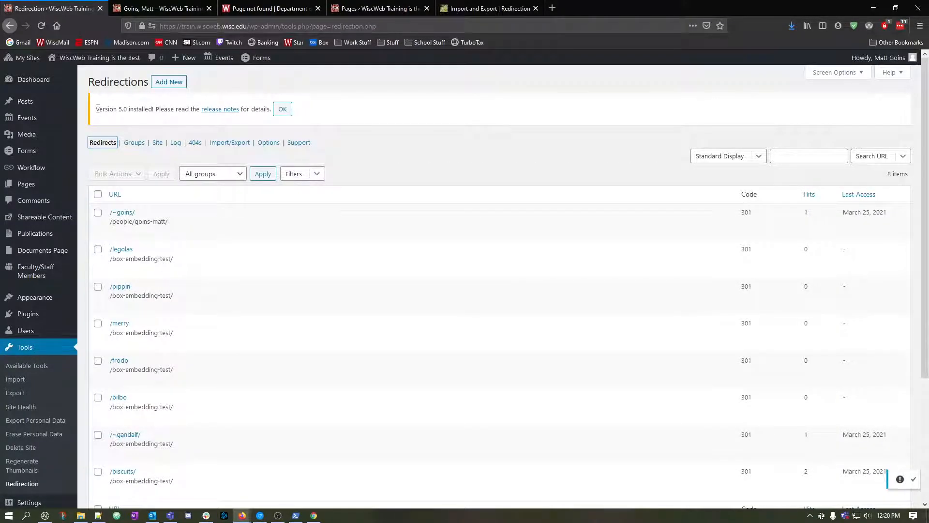
left_click_drag(95, 108, 318, 109)
left_click(344, 110)
left_click_drag(96, 108, 326, 112)
left_click(341, 116)
left_click_drag(97, 109, 329, 116)
left_click(331, 117)
left_click_drag(97, 109, 369, 116)
left_click(369, 116)
left_click_drag(98, 110, 342, 110)
left_click(343, 110)
left_click(203, 9)
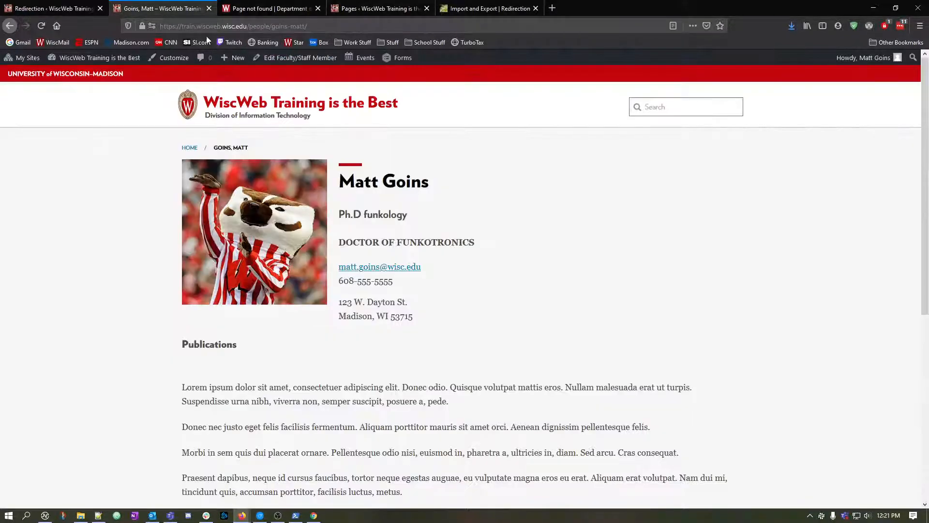
left_click(65, 9)
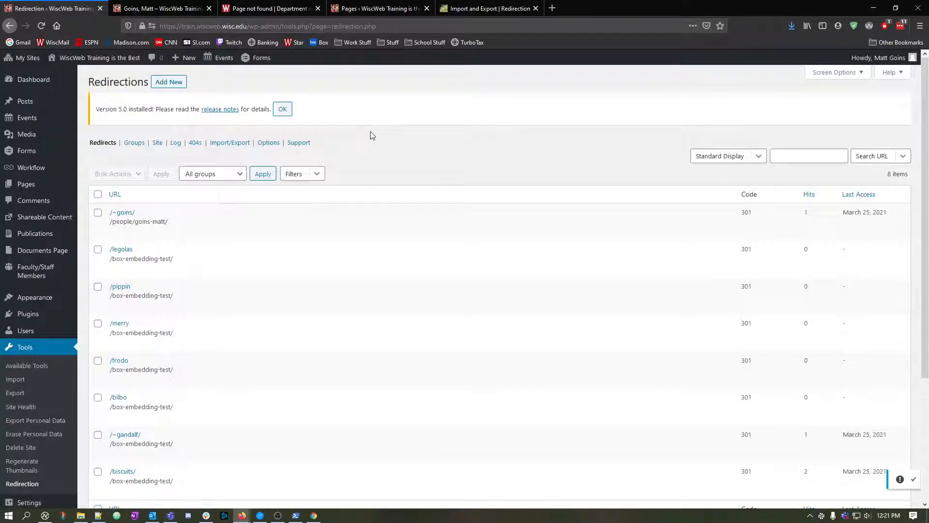
Show the advanced settings of the new redirection form and set When matched to Pass-through, leaving the source and target URLs empty.
left_click(364, 8)
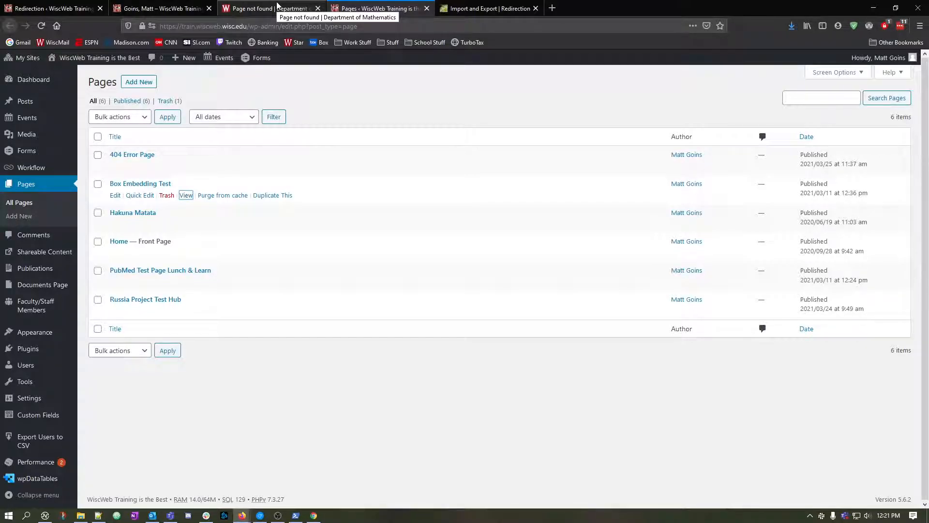
left_click(83, 12)
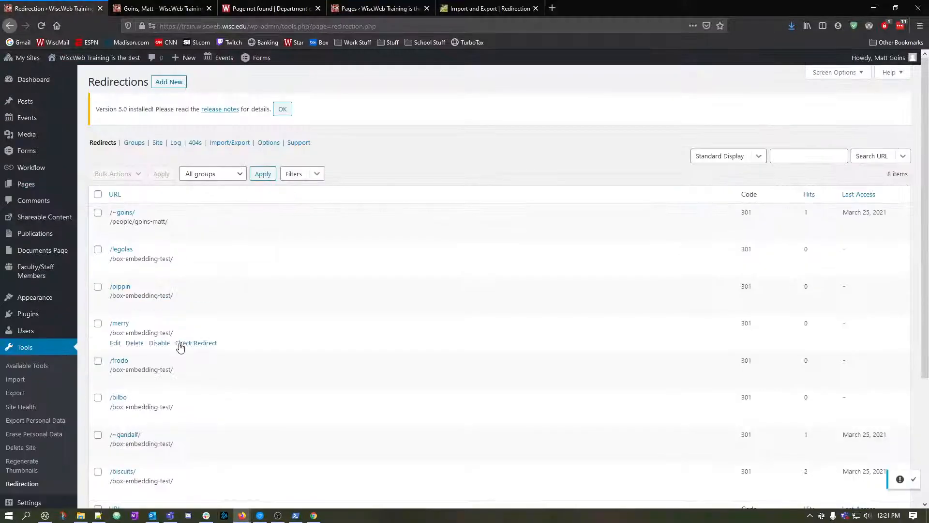
scroll(177, 334, "down", 3)
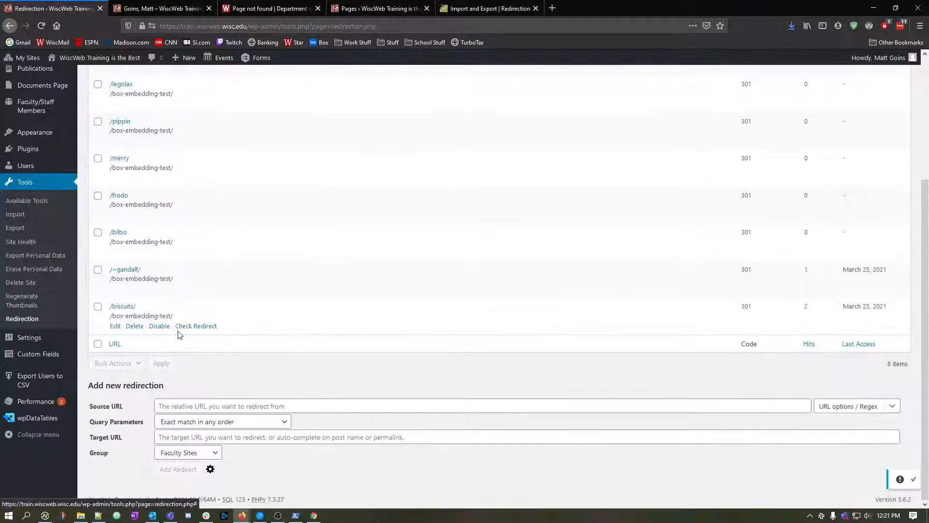
left_click(246, 438)
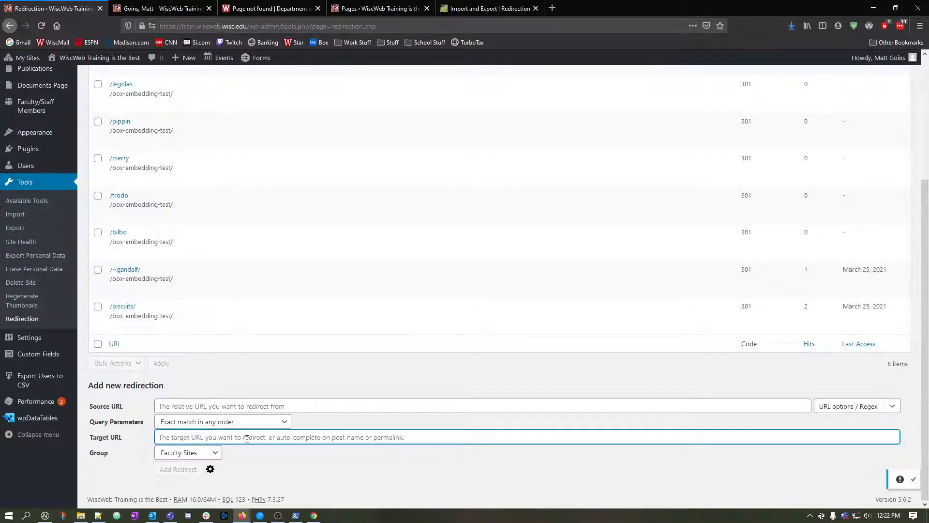
left_click(210, 469)
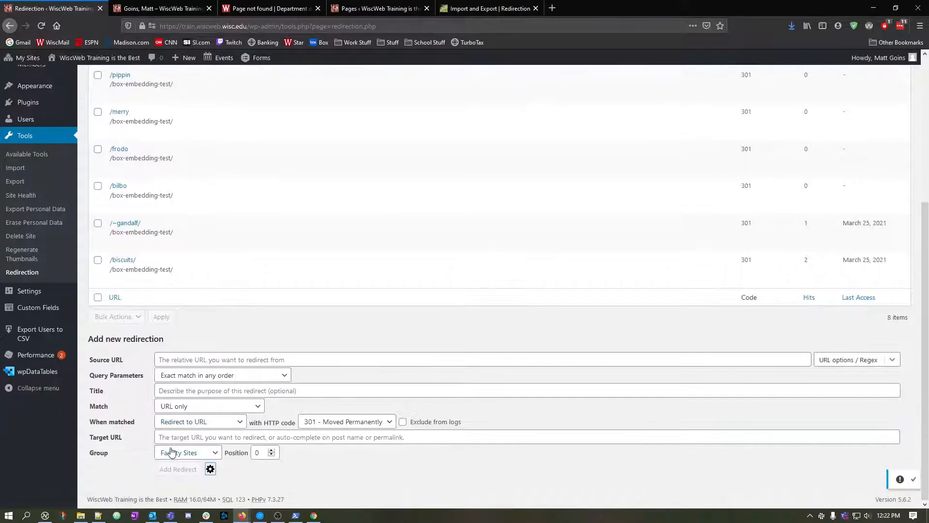
left_click(211, 424)
left_click(211, 423)
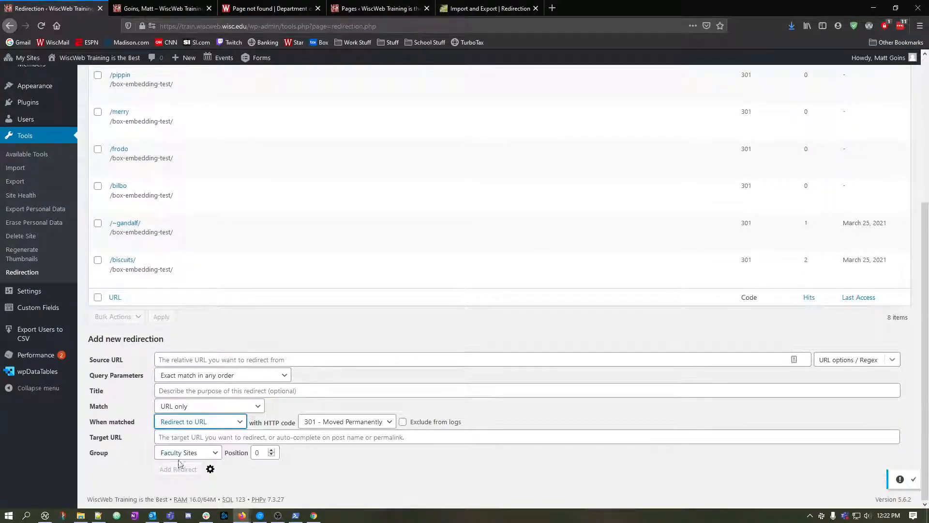
left_click(196, 425)
left_click(184, 463)
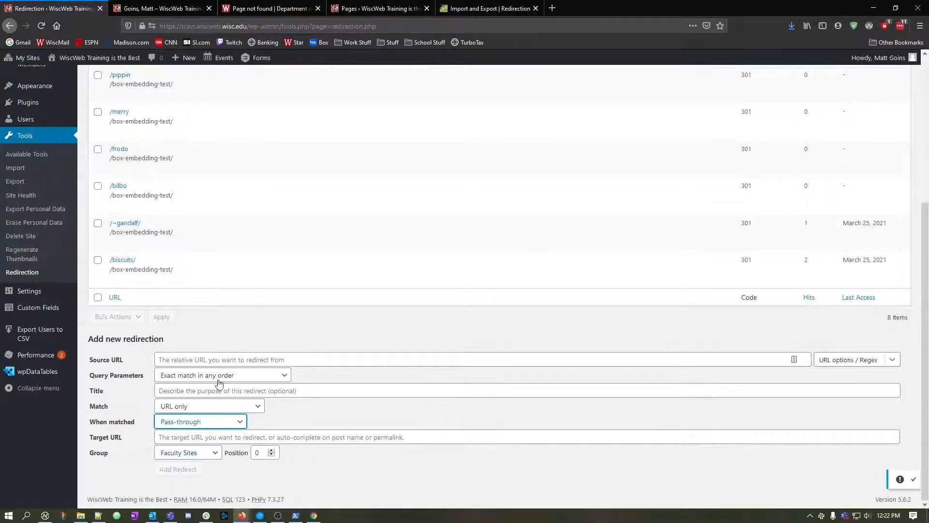
left_click(230, 359)
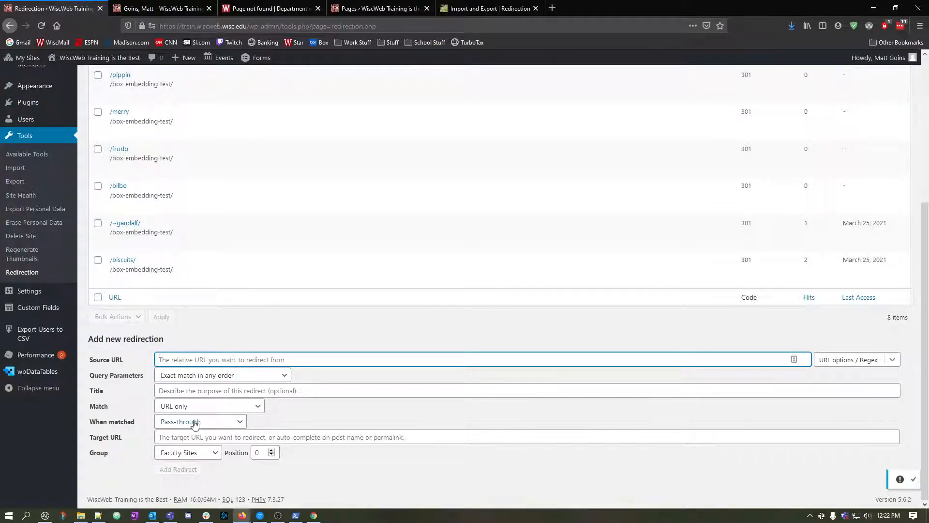
left_click(299, 435)
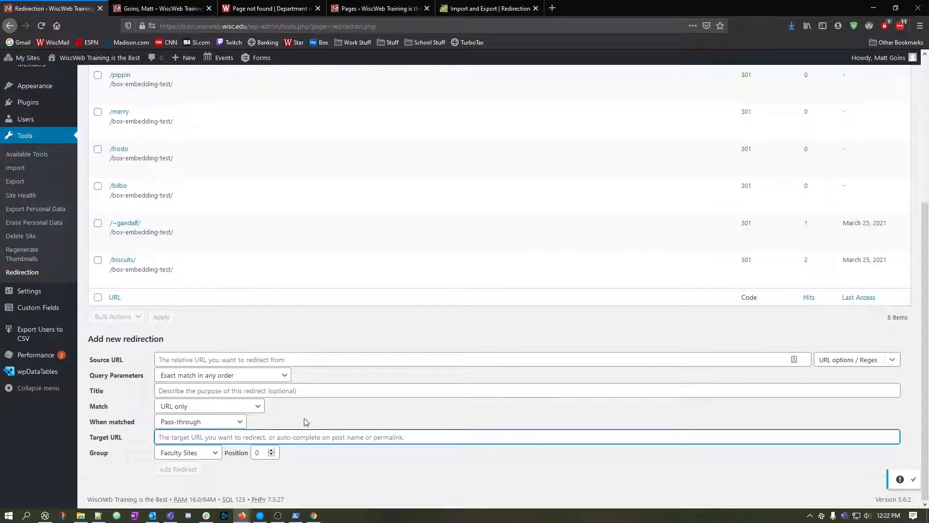
left_click(412, 473)
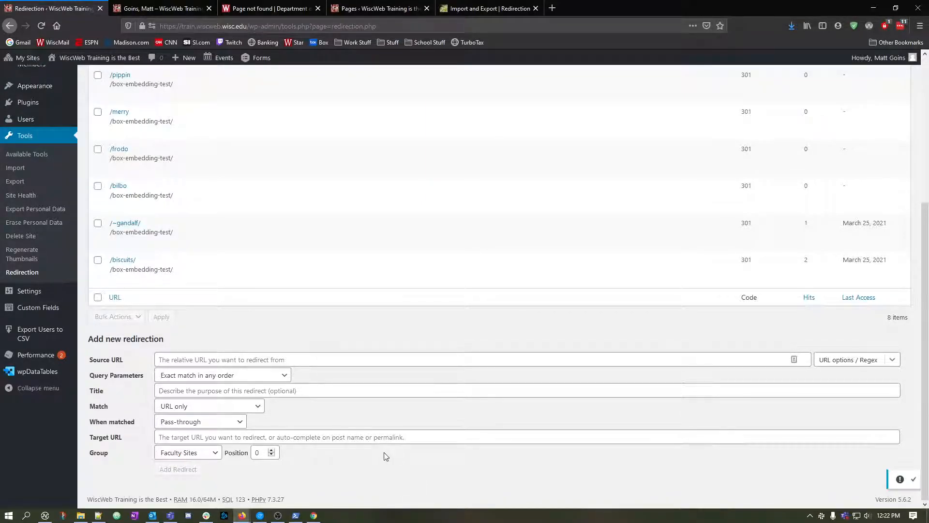
Open the Support section of the Redirection documentation site and review its topics, from Installation to Regular Expressions and Import/Export.
left_click(487, 8)
scroll(304, 164, "up", 15)
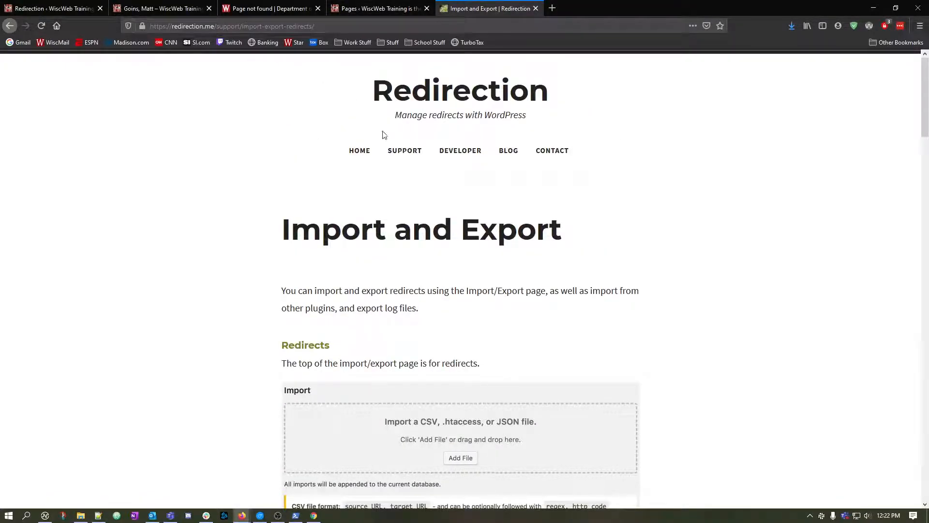
left_click(402, 150)
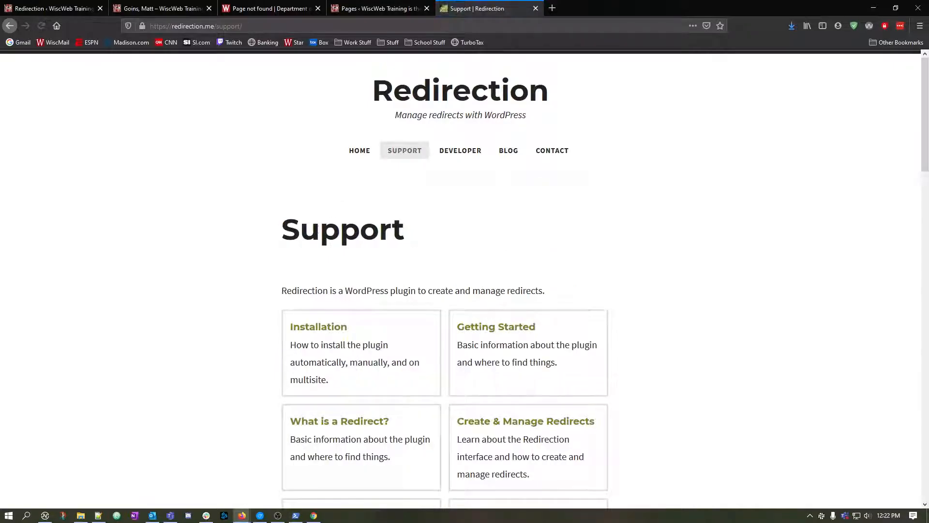
scroll(245, 244, "down", 10)
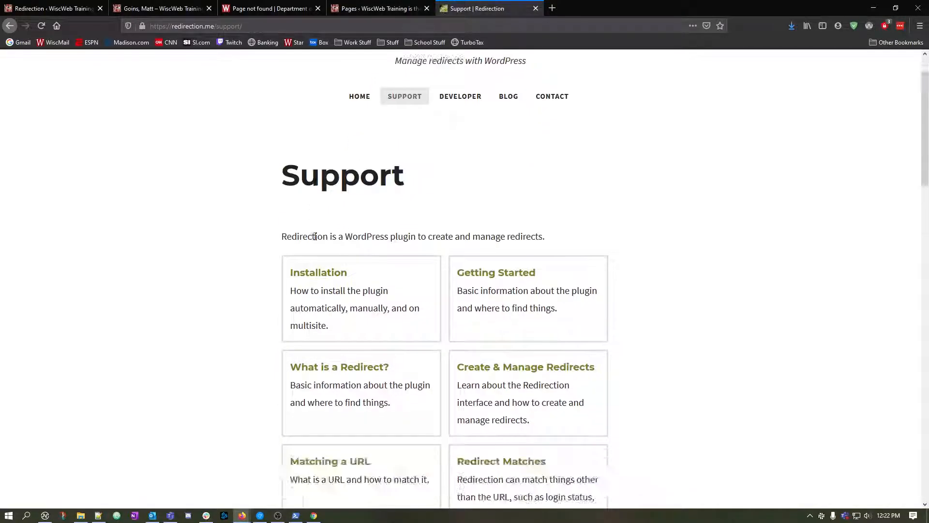
scroll(245, 244, "up", 10)
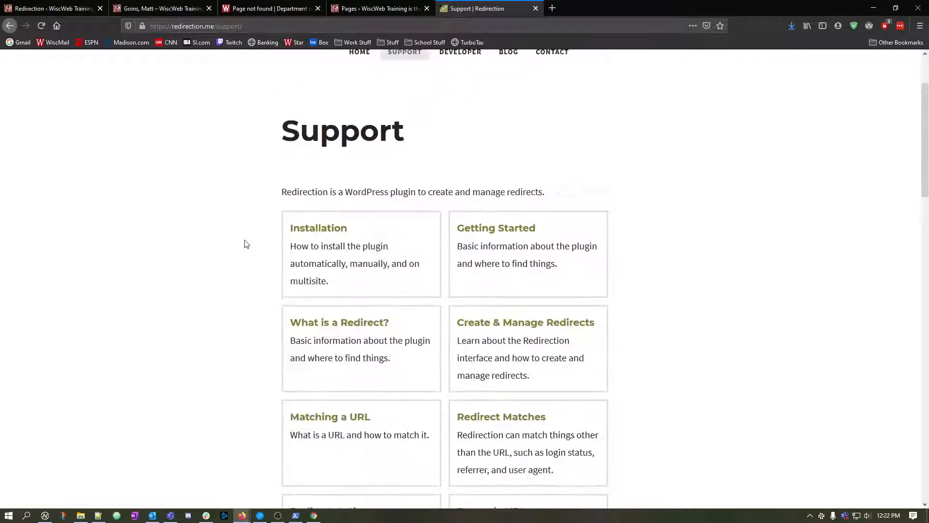
scroll(246, 243, "down", 4)
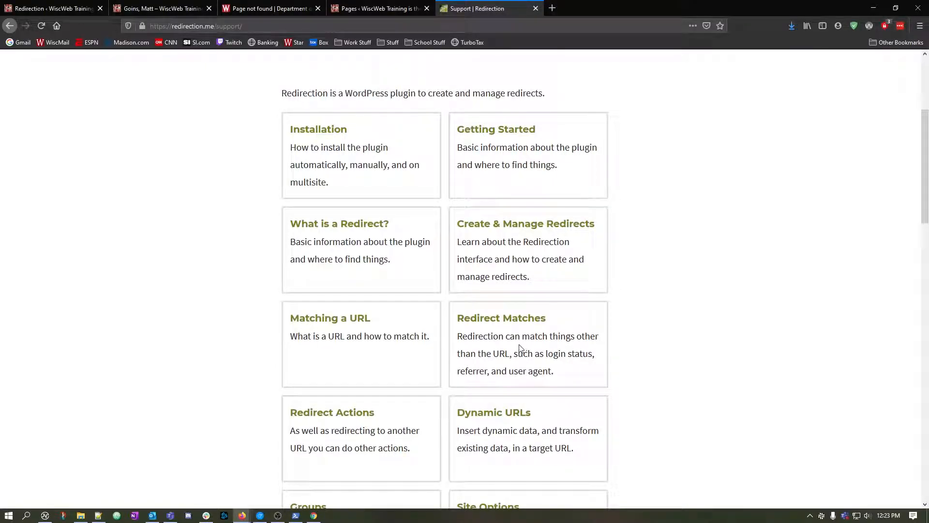
scroll(472, 341, "down", 4)
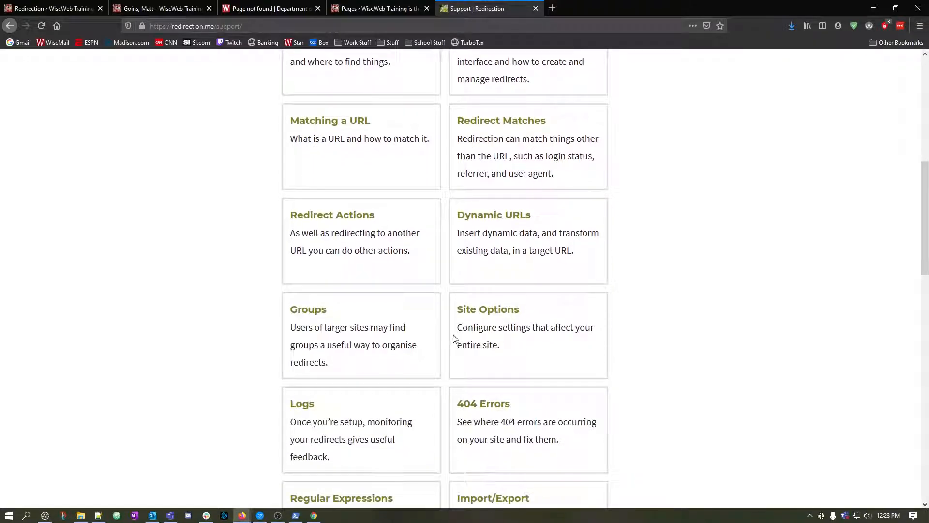
scroll(455, 338, "up", 8)
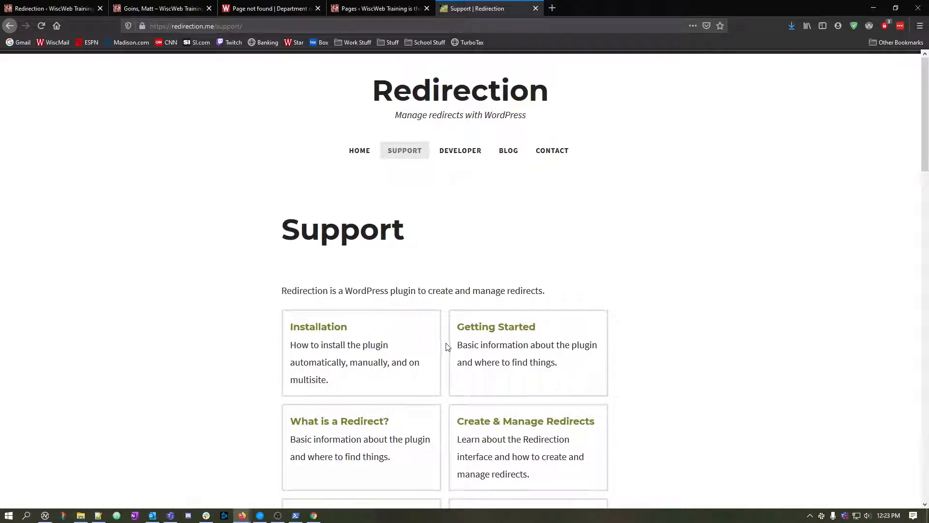
scroll(448, 347, "down", 7)
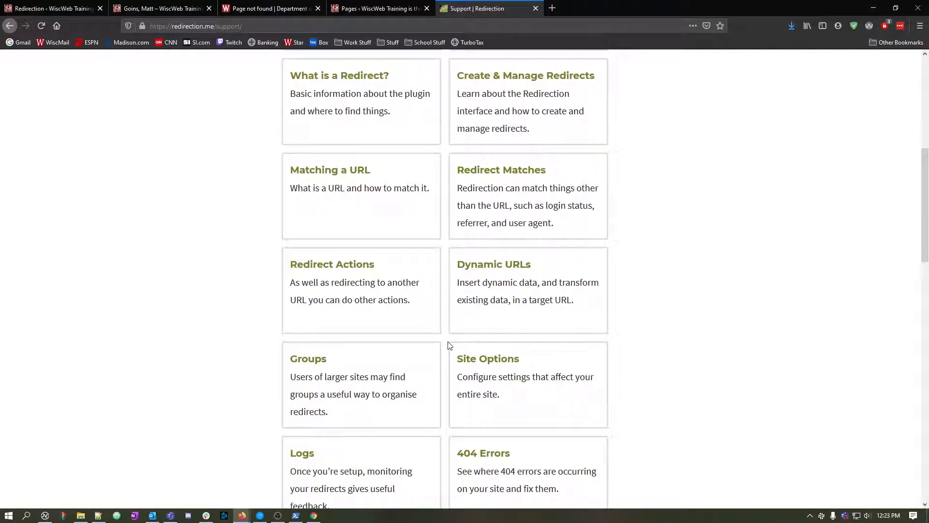
Test the custom 404 page by loading the training site with the path /bilbo/ in place of the profile path.
left_click(233, 15)
key("ctrl+shift+Tab")
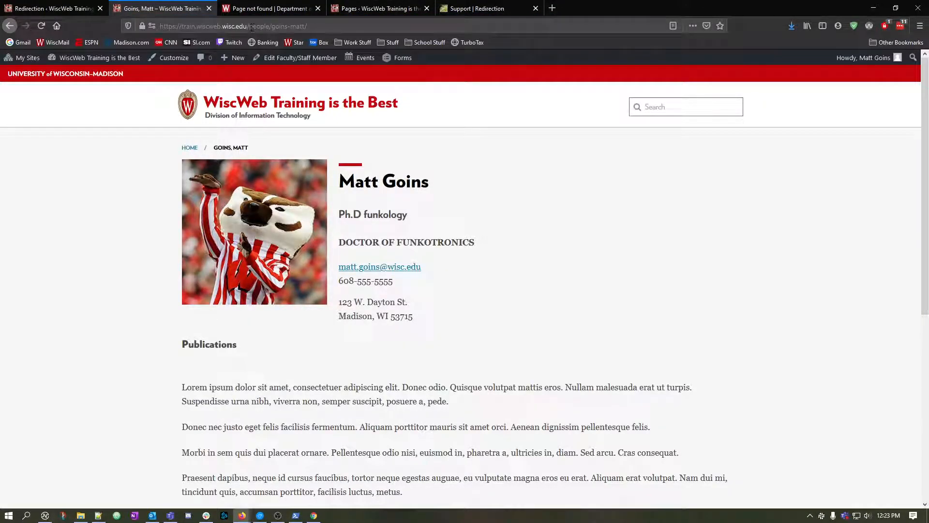
left_click_drag(250, 26, 306, 26)
type("bilbo/")
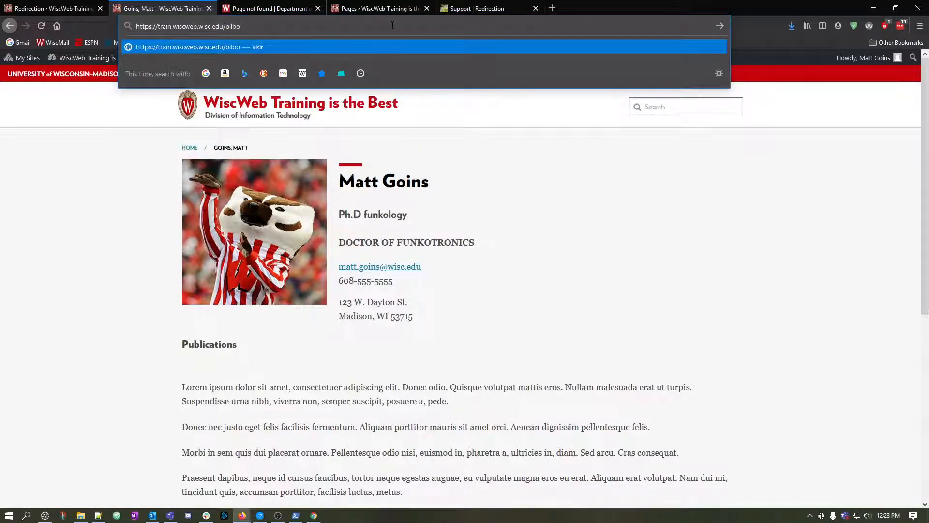
key("Return")
scroll(450, 344, "down", 2)
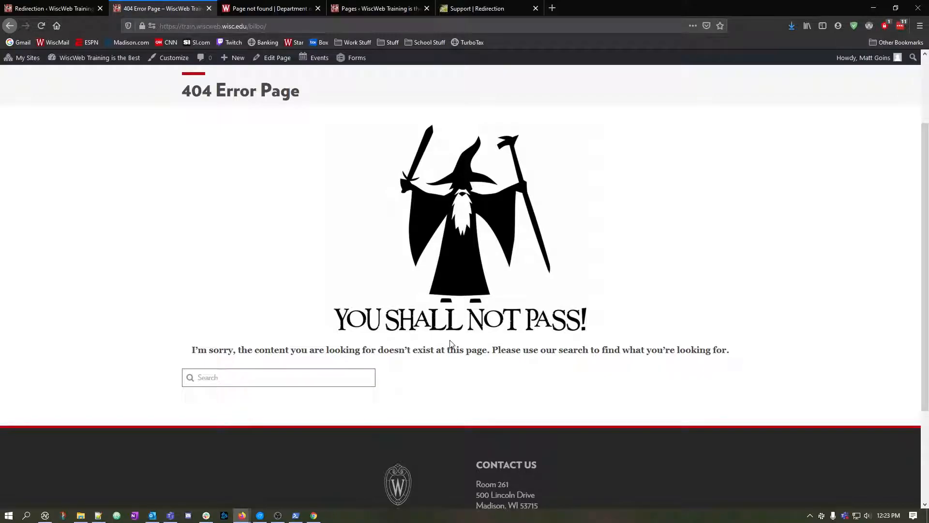
Load history.wisc.edu/bilbo/ in place of the Pages list and read the Department of History's page-not-found message.
left_click(477, 8)
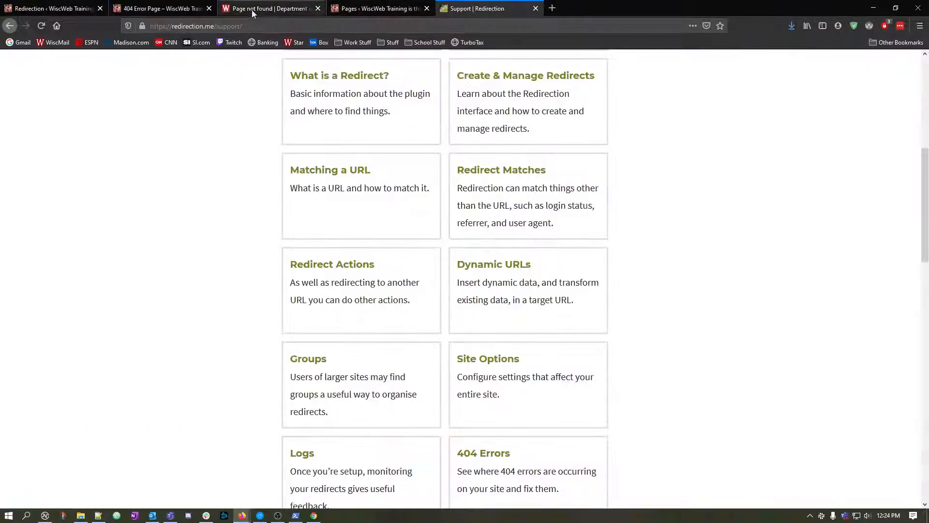
left_click(253, 13)
left_click(368, 9)
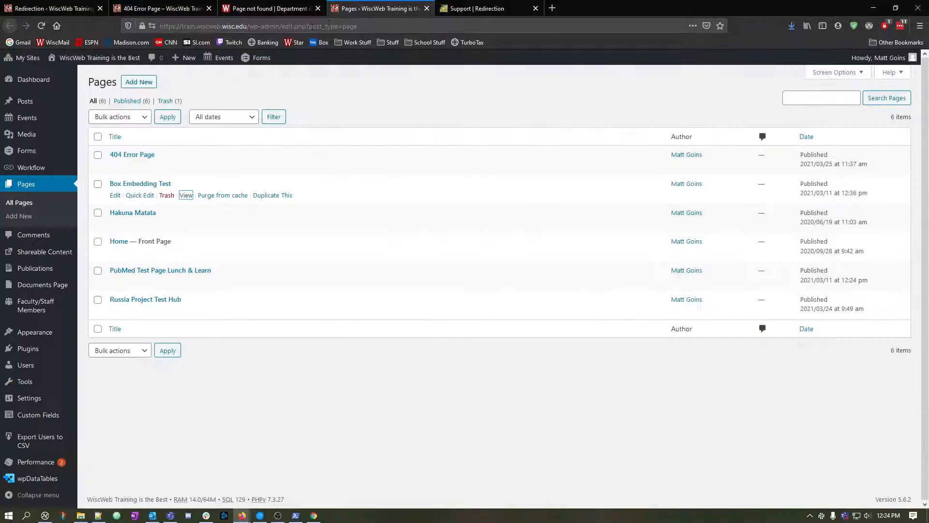
left_click(277, 26)
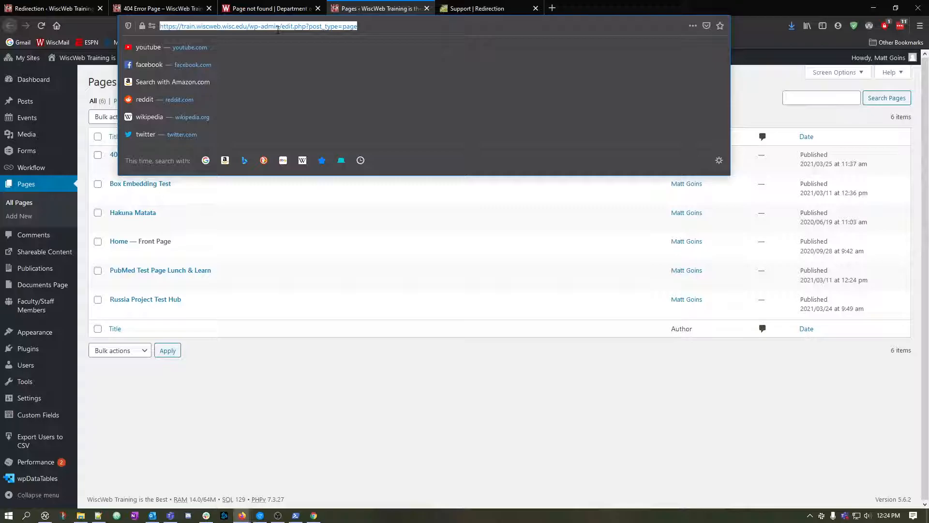
type("h")
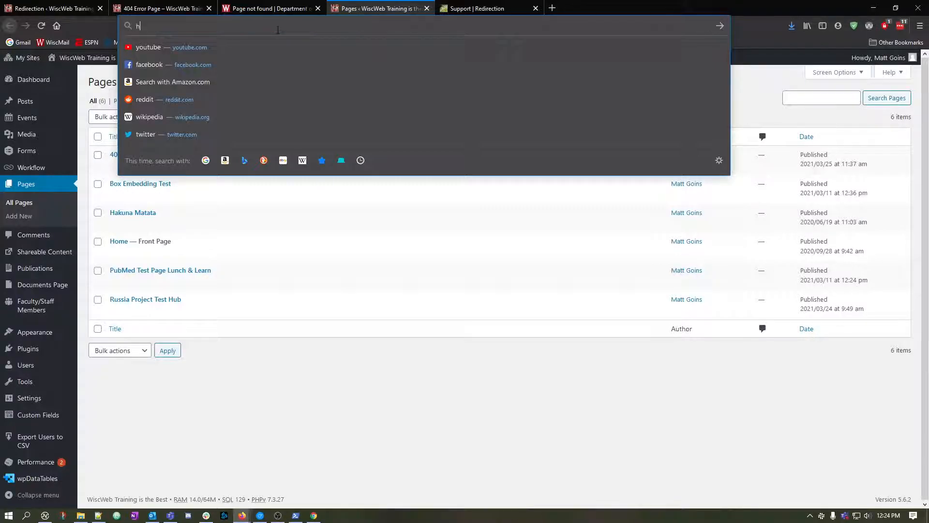
type("istory.wisc.edu/bilbo/")
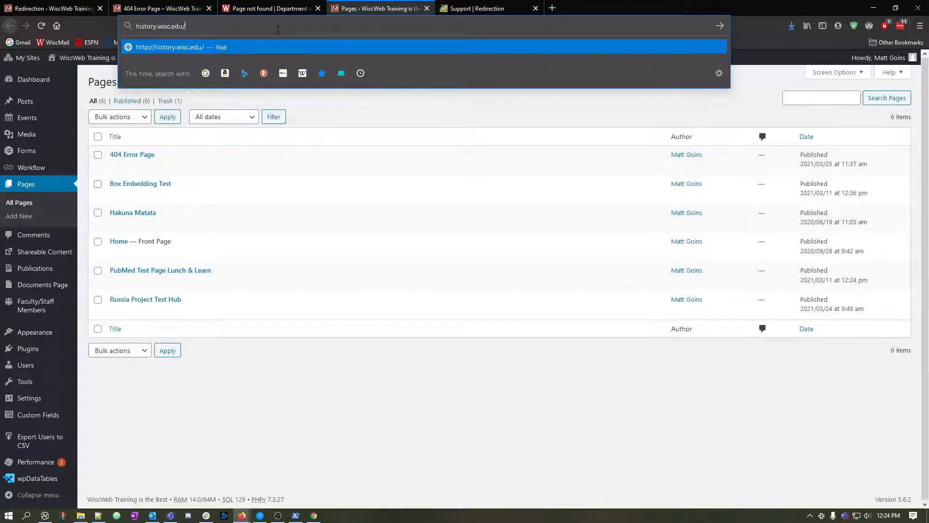
key("Return")
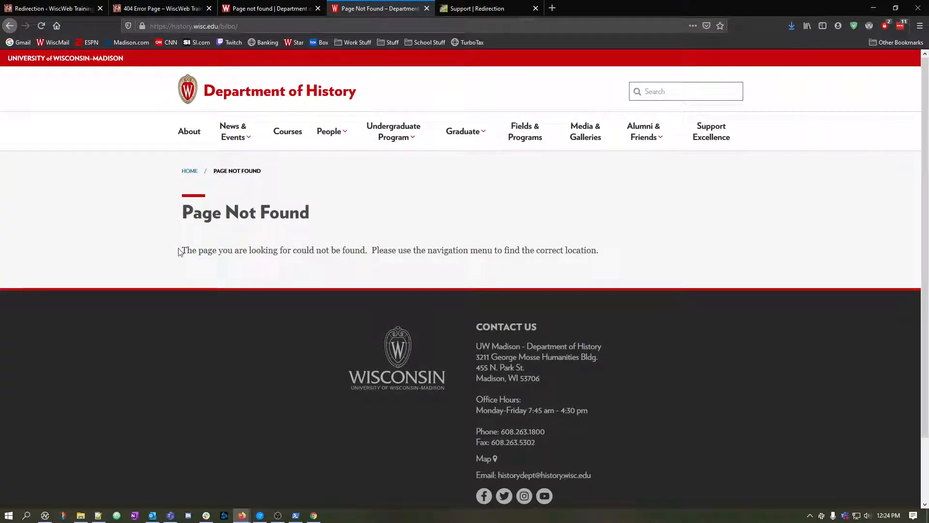
left_click_drag(182, 248, 721, 254)
left_click(706, 255)
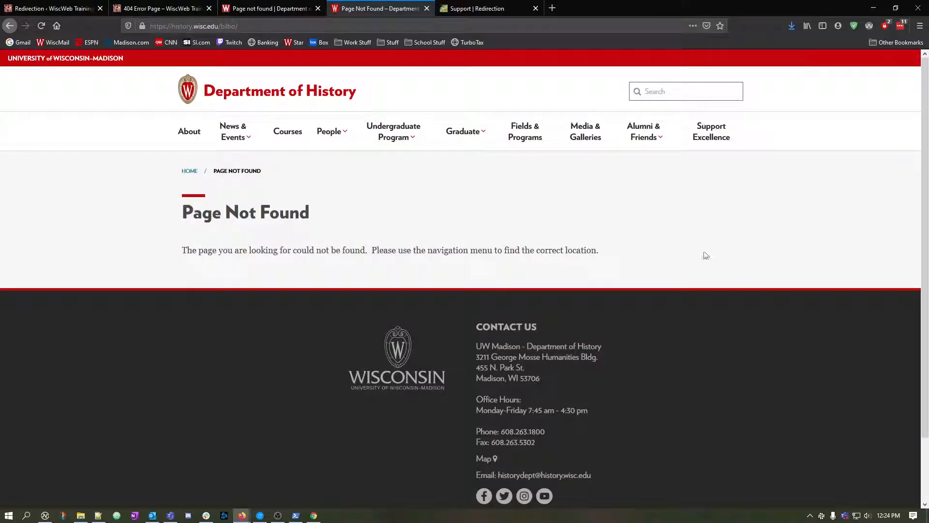
Load limnology.wisc.edu/bilbo/ to view the Center for Limnology's custom 404 page.
left_click(189, 26)
type("limnolo")
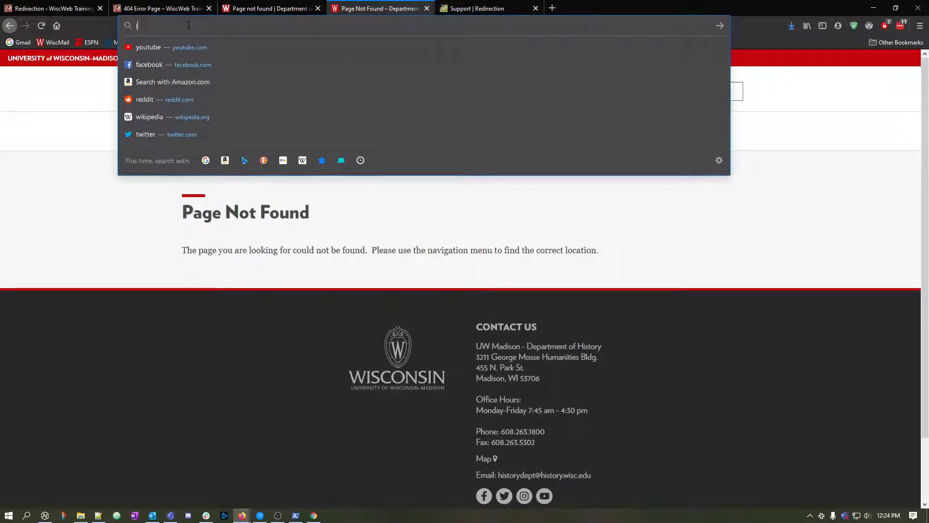
type("gy.")
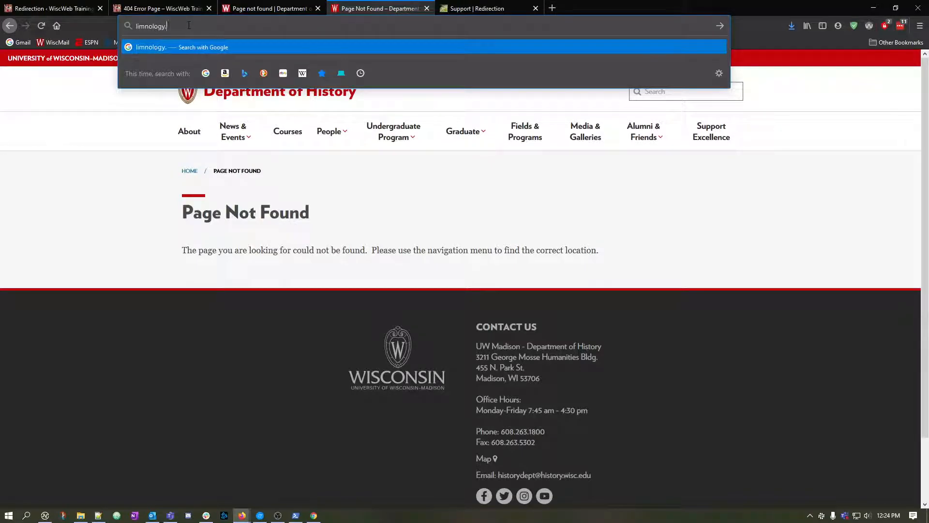
type("wisc.edu/bilbo/")
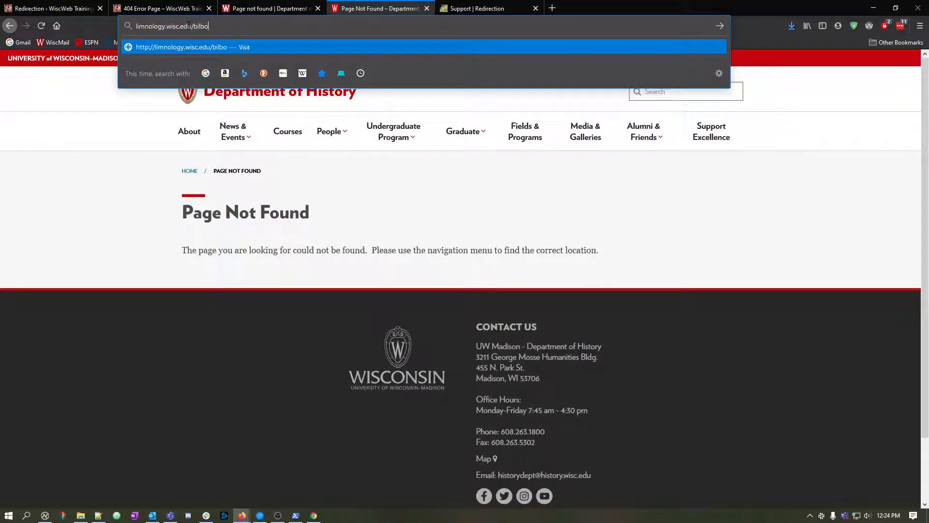
key("Return")
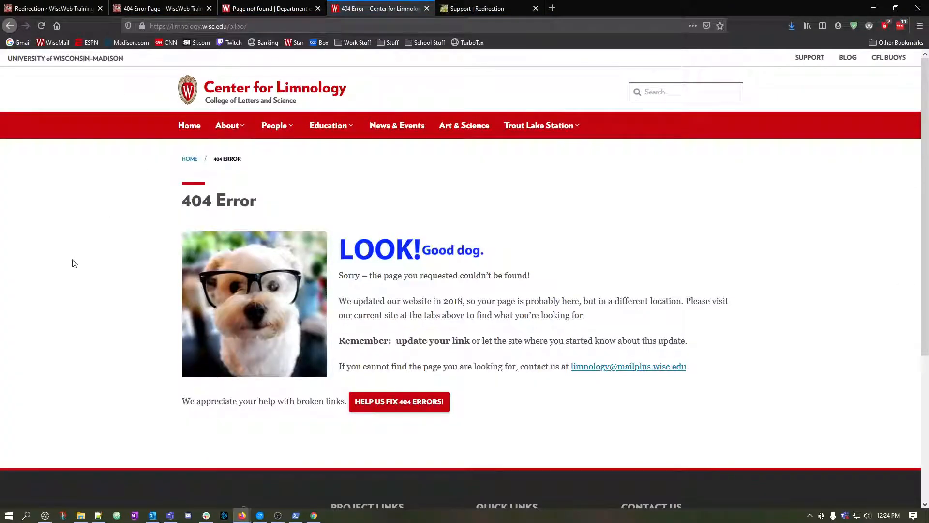
Read the Center for Limnology's 404 message, then open its 404 Error Report Form and review the fields.
scroll(74, 264, "down", 1)
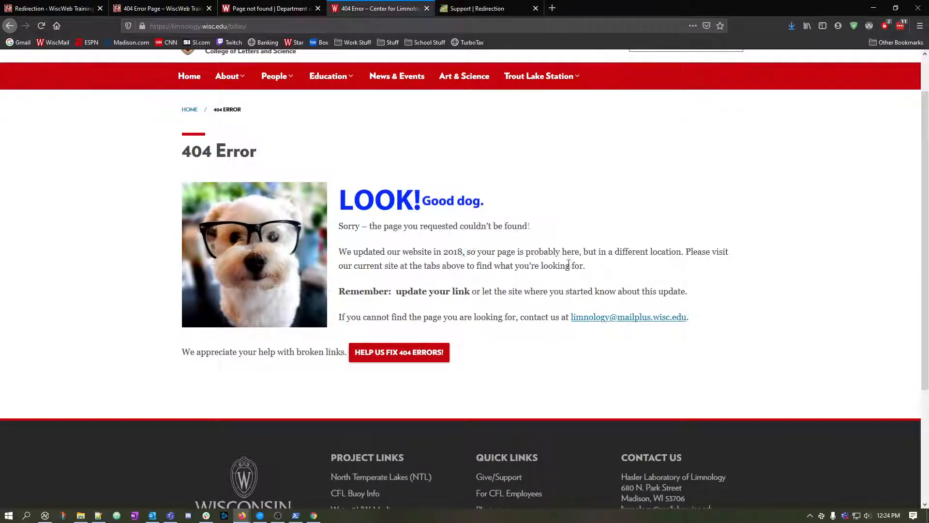
left_click_drag(353, 254, 573, 264)
left_click(616, 264)
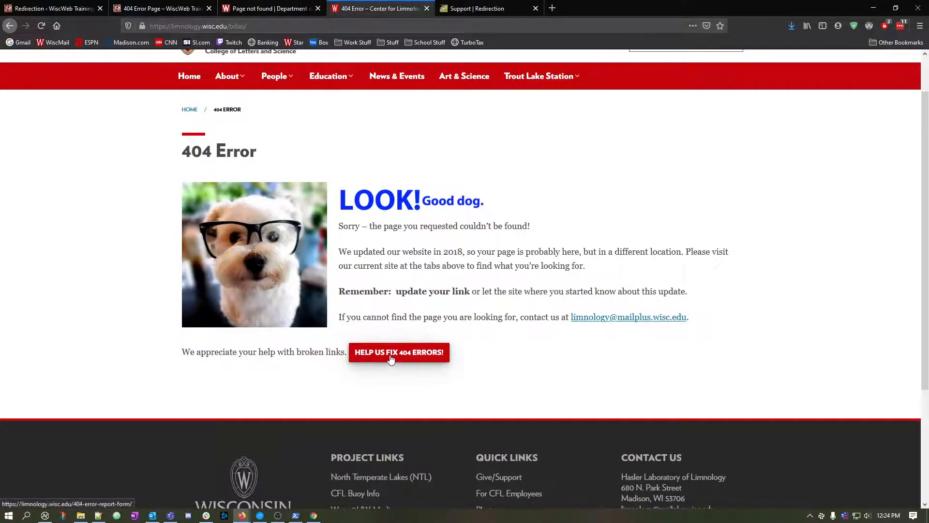
left_click(409, 358)
scroll(525, 353, "down", 2)
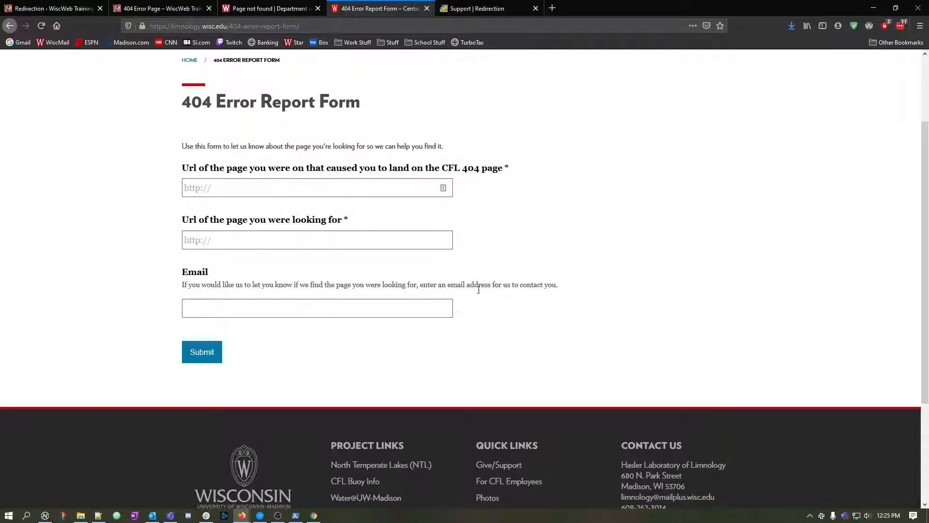
Return from the error report form to the limnology 404 page, then review the training site's redirects in the Redirection plugin.
scroll(479, 286, "up", 2)
left_click(10, 22)
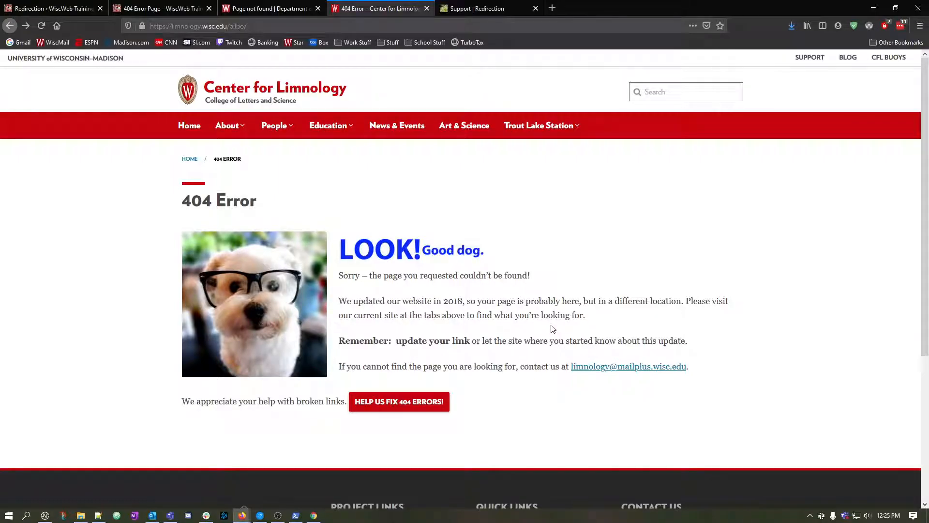
left_click(48, 9)
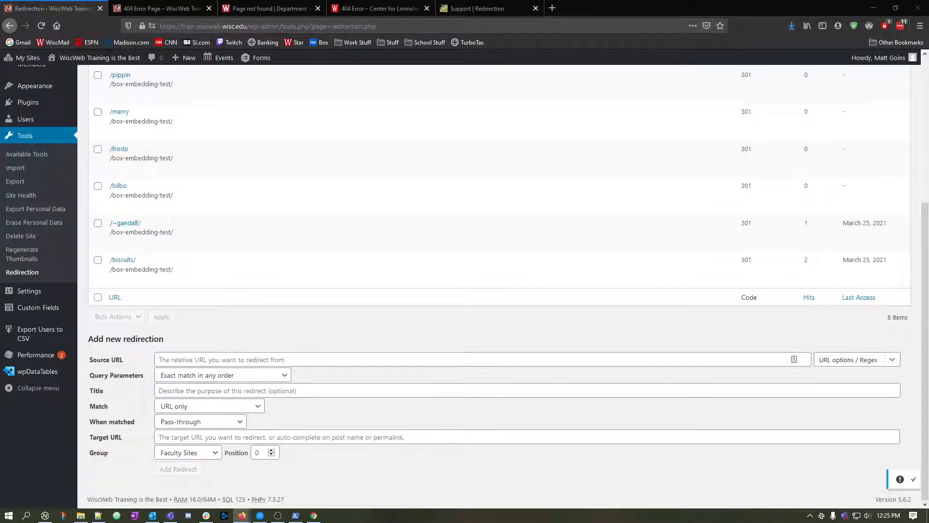
left_click(550, 318)
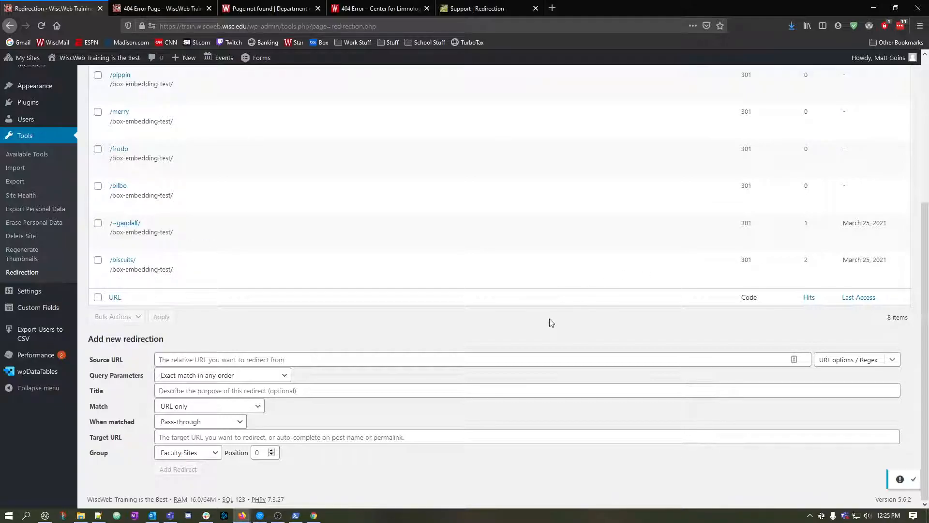
scroll(550, 319, "up", 5)
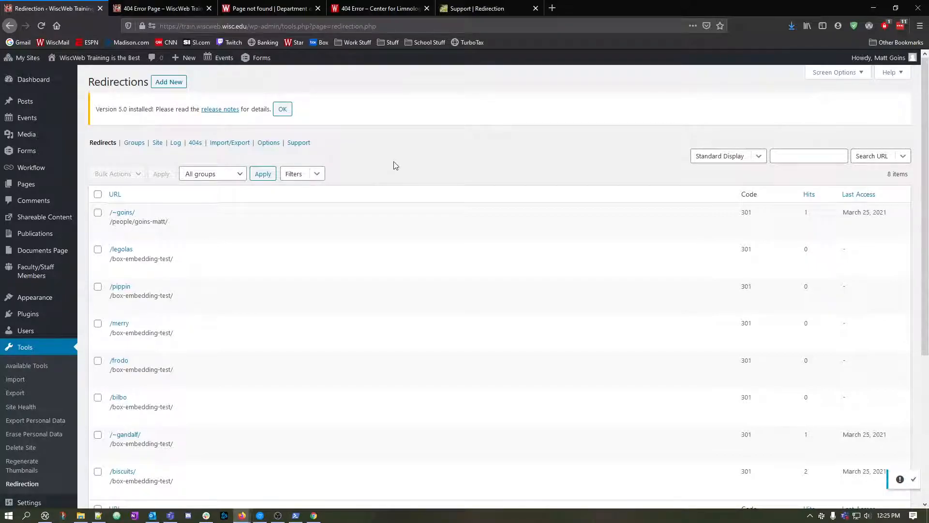
scroll(382, 174, "down", 3)
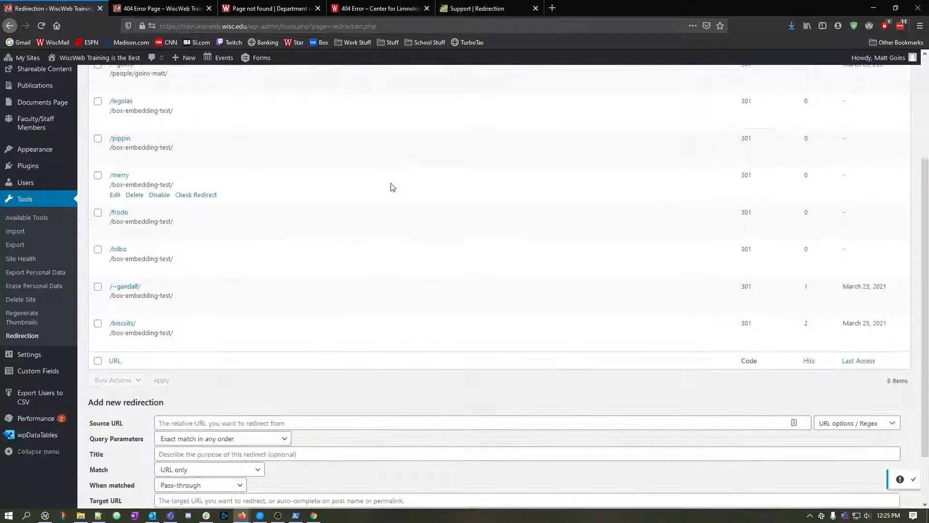
scroll(392, 187, "up", 5)
scroll(392, 187, "down", 3)
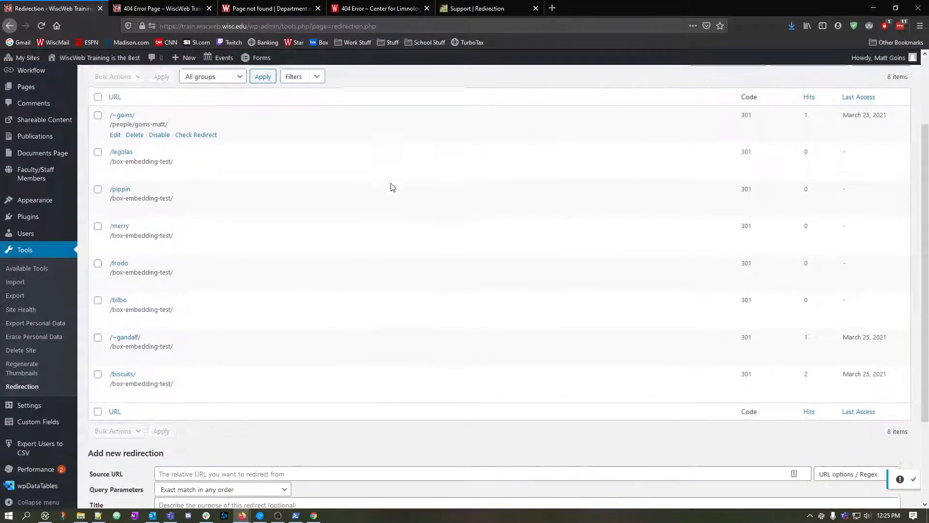
scroll(391, 187, "up", 1)
scroll(391, 187, "down", 1)
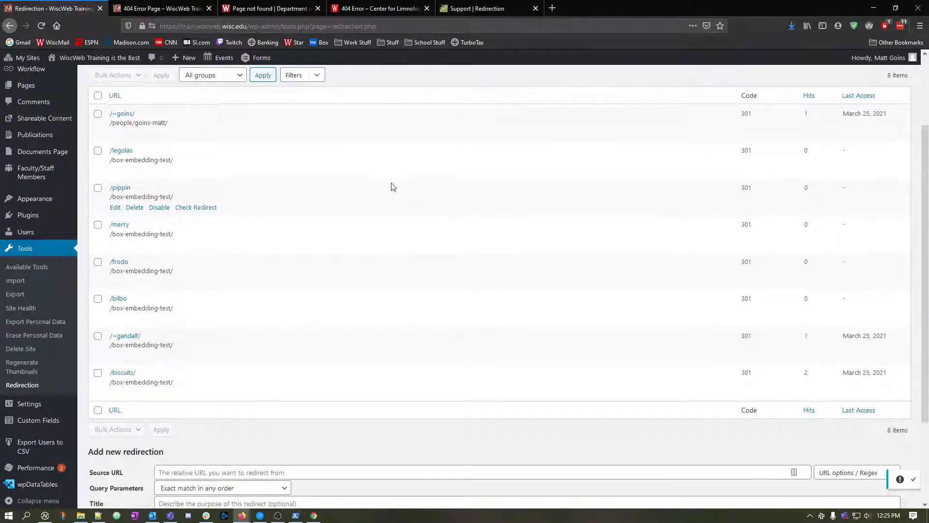
scroll(392, 187, "up", 1)
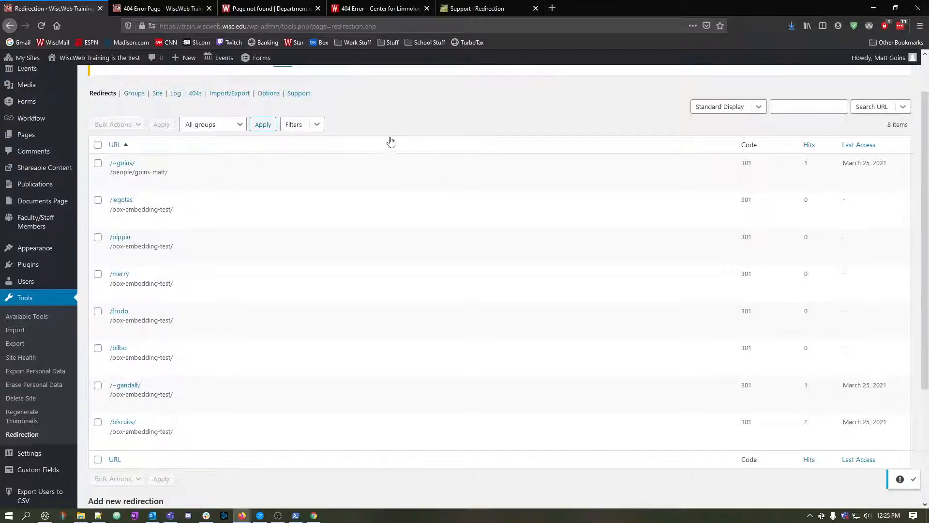
View the Redirection plugin's import and export options, then return to the redirects list and its new redirection form.
left_click(232, 94)
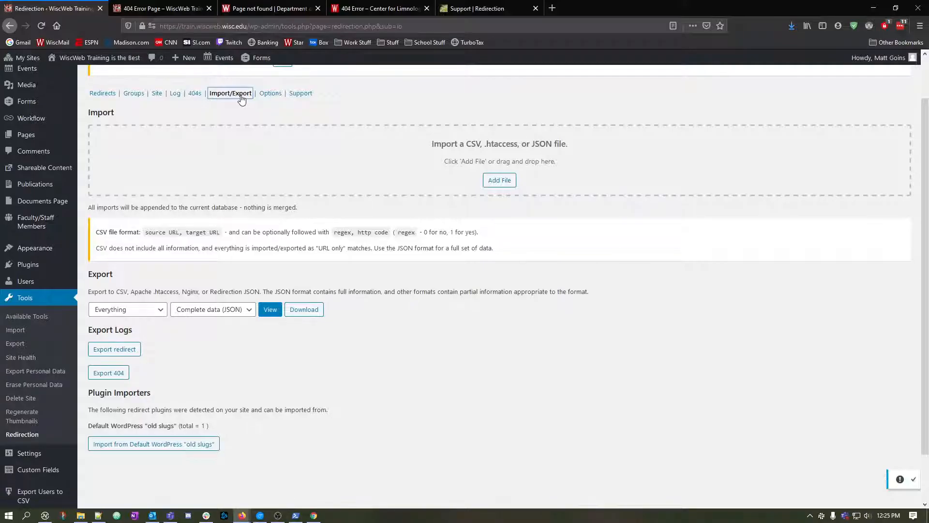
left_click(102, 93)
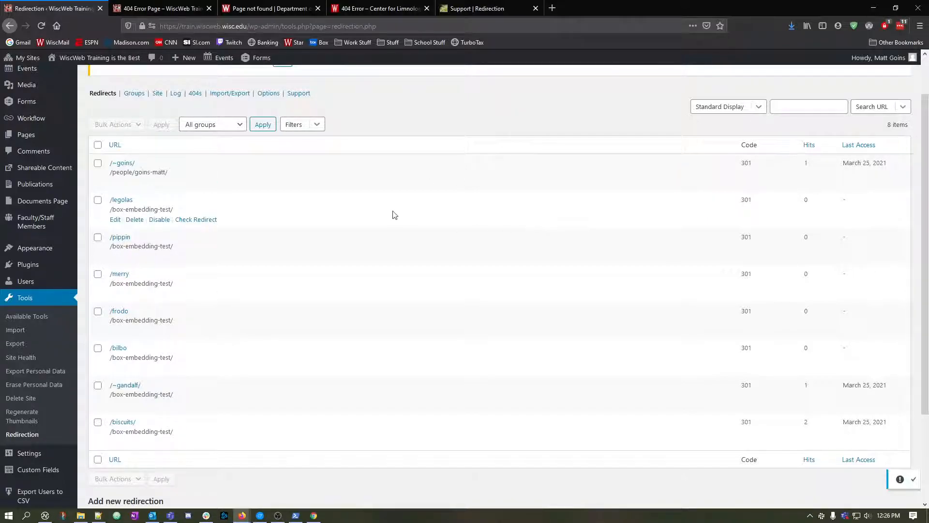
scroll(253, 197, "down", 3)
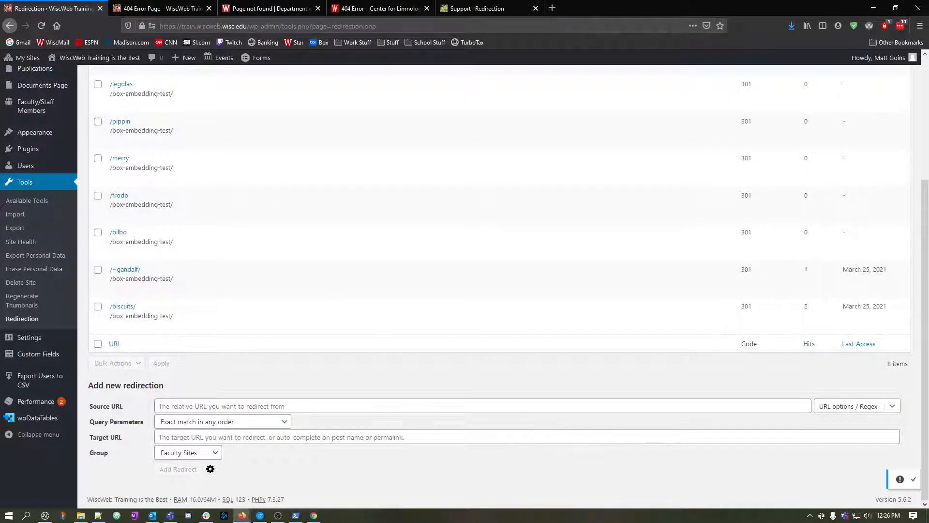
left_click(208, 516)
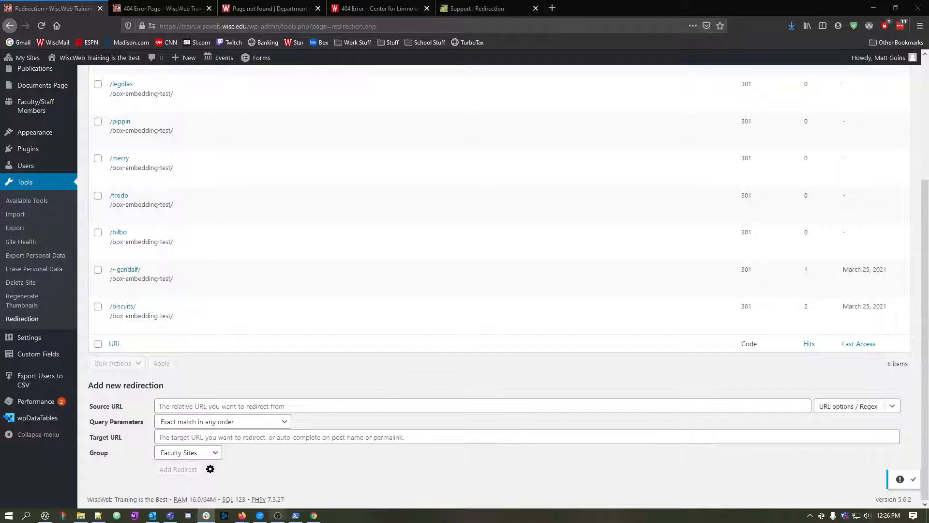
mouse_move(239, 518)
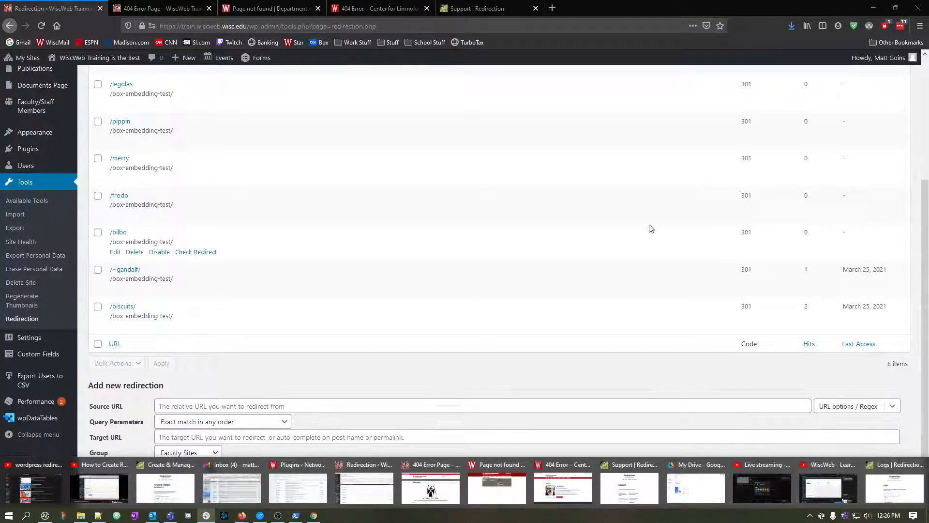
key("alt+Tab")
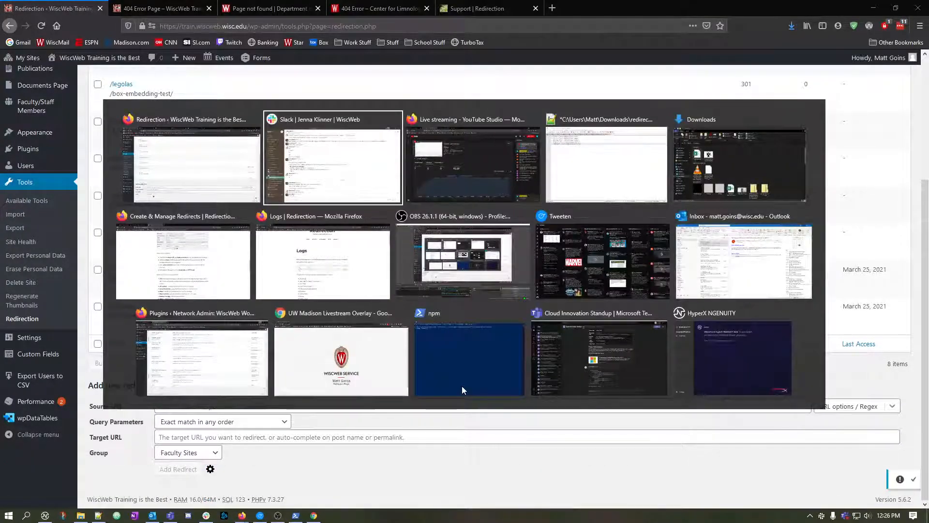
key("alt+Tab")
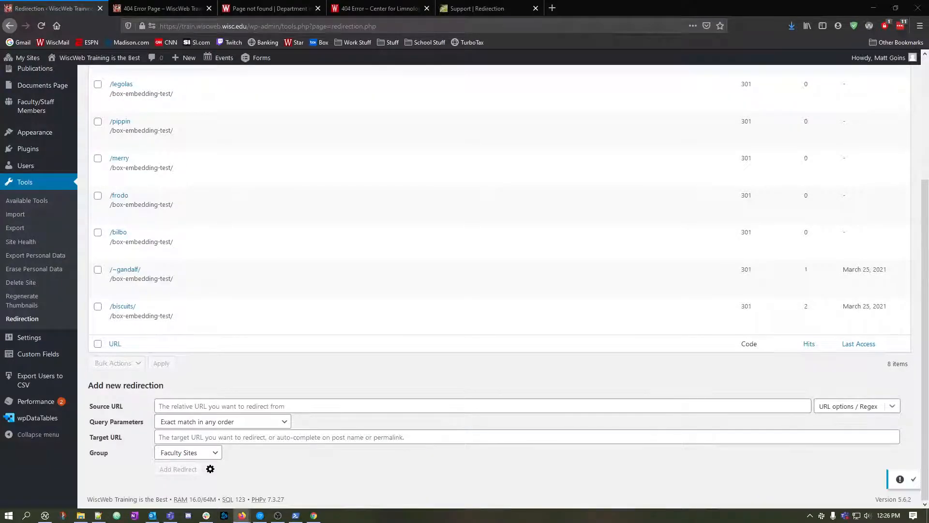
Select the web address of the Redirection plugin's support page and view the documentation topics from the beginning.
left_click(498, 8)
left_click(353, 24)
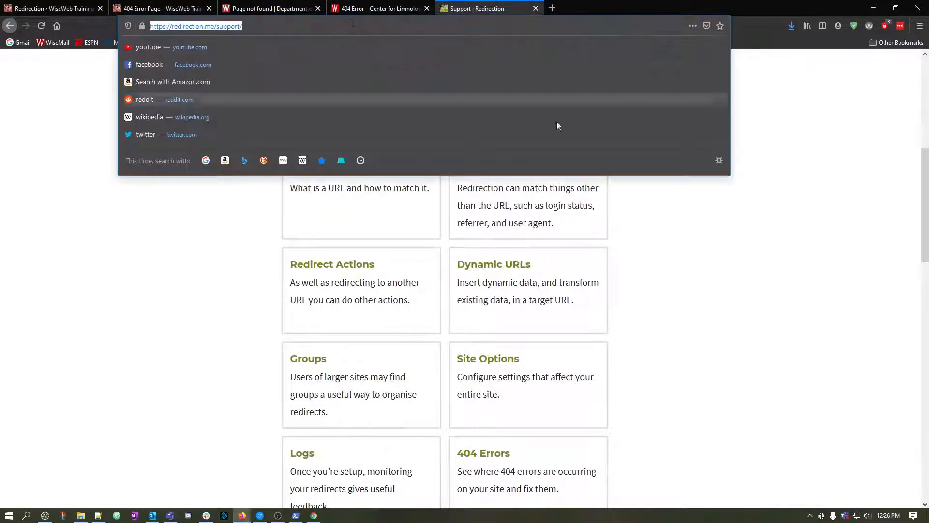
key("Escape")
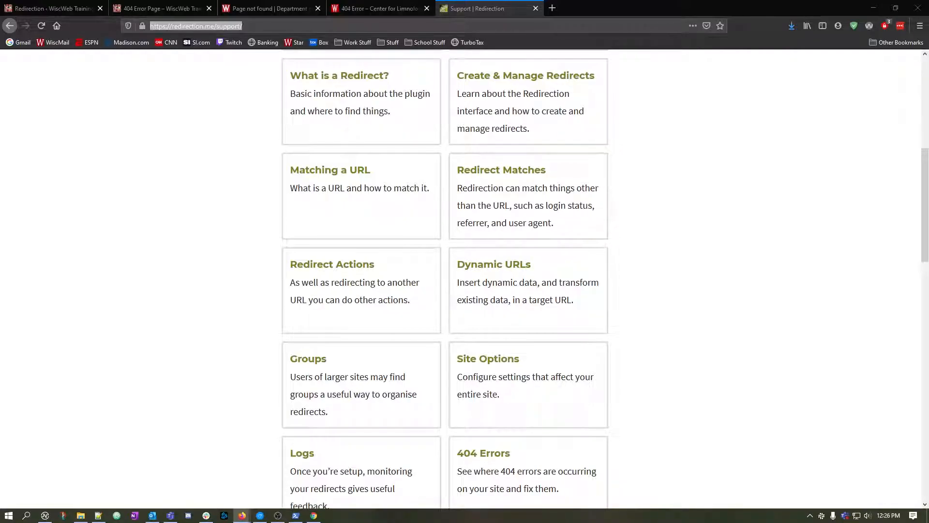
scroll(697, 322, "up", 1)
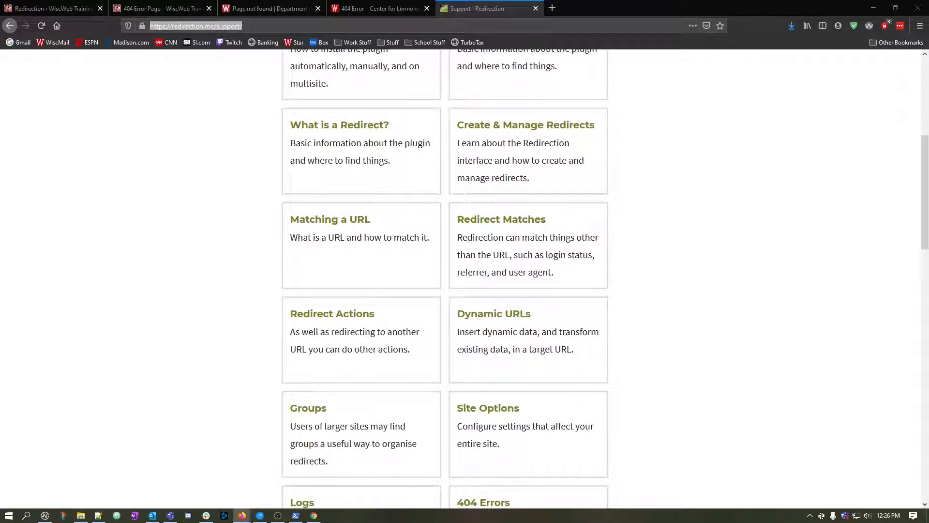
scroll(659, 272, "up", 6)
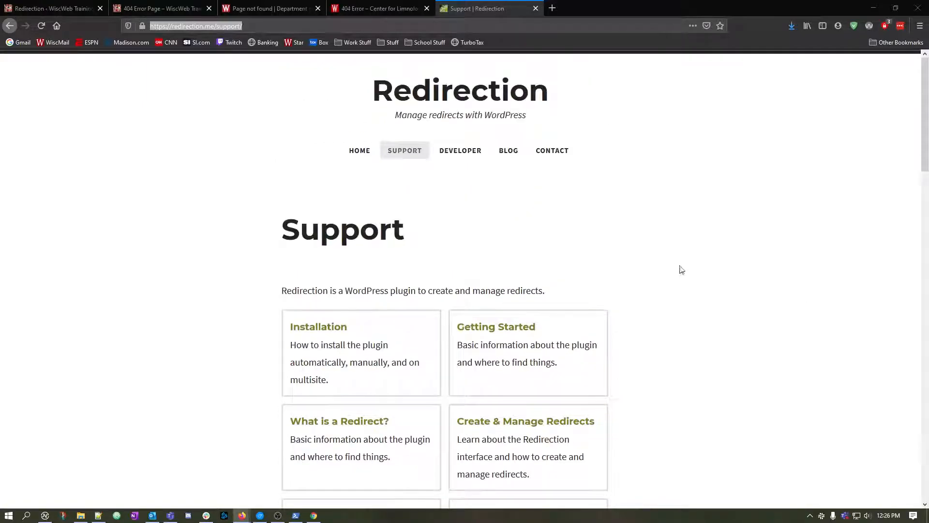
Close the Mathematics, Limnology and training site 404 pages, then return to the start of the Redirection plugin's redirects list.
left_click(304, 9)
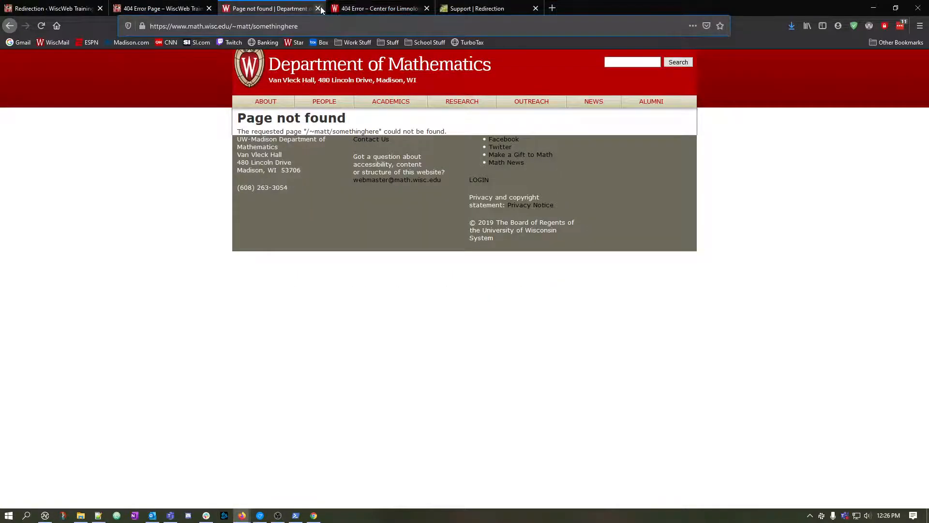
left_click(319, 8)
left_click(318, 9)
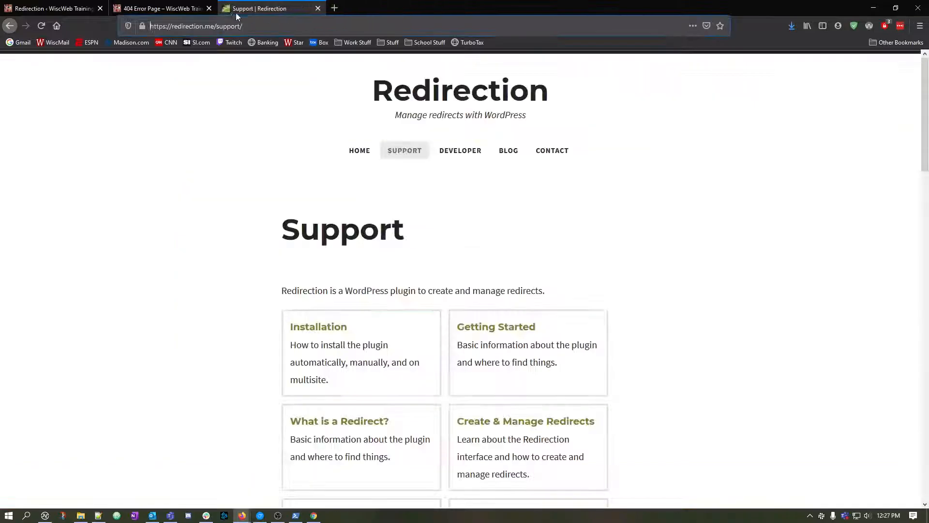
left_click(210, 10)
left_click(209, 8)
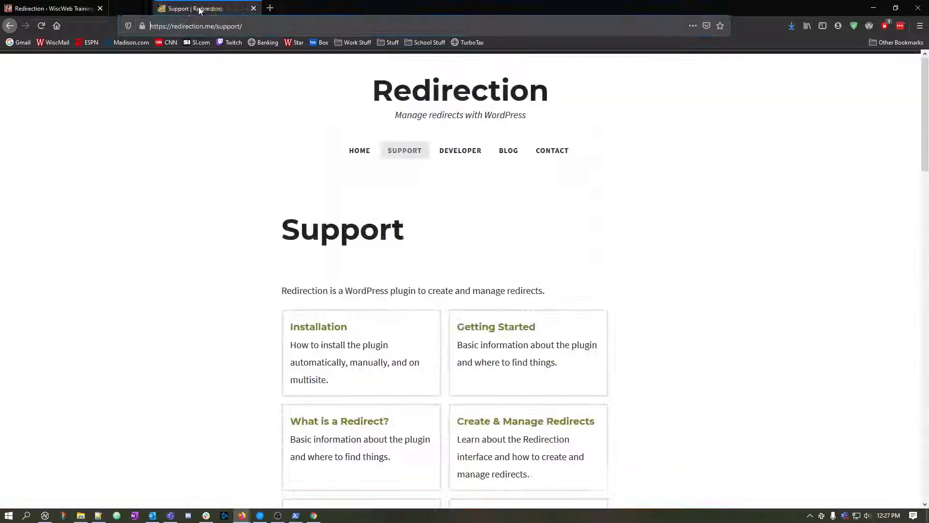
left_click(86, 11)
scroll(278, 407, "up", 10)
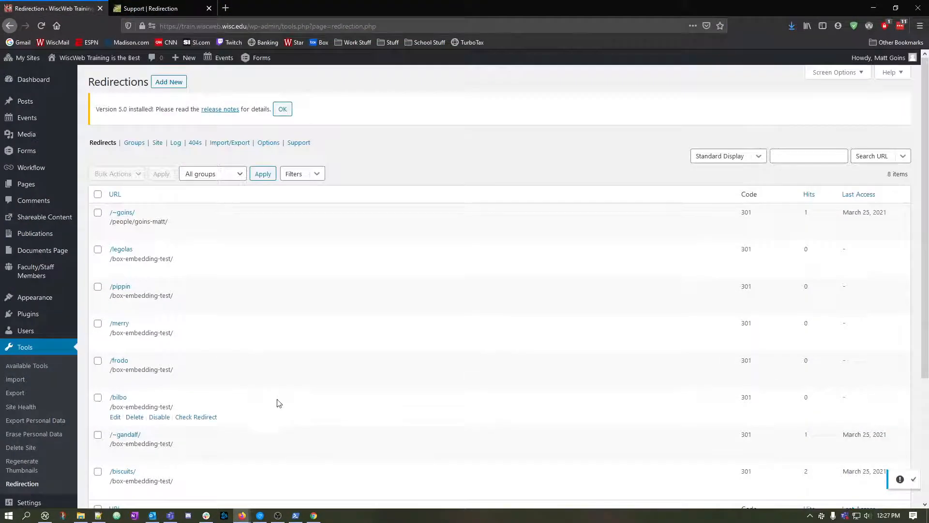